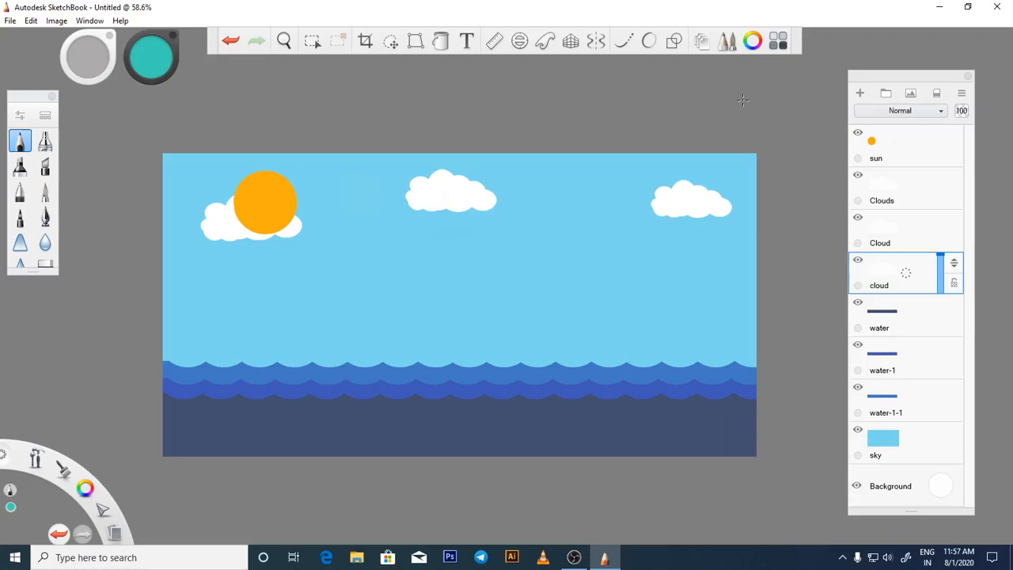
# Add a new layer above the sun layer.
pyautogui.click(932, 161)
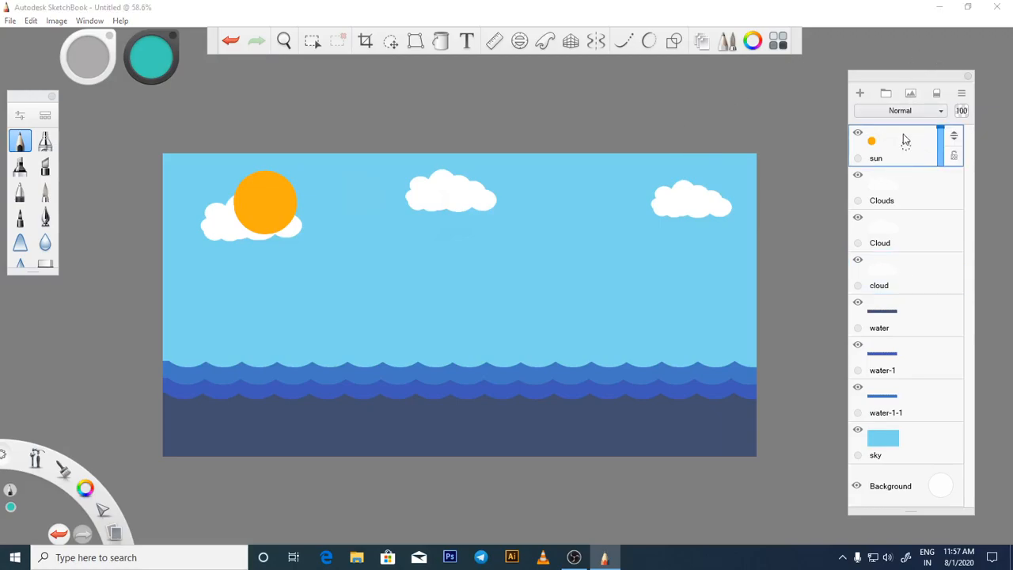
pyautogui.click(860, 94)
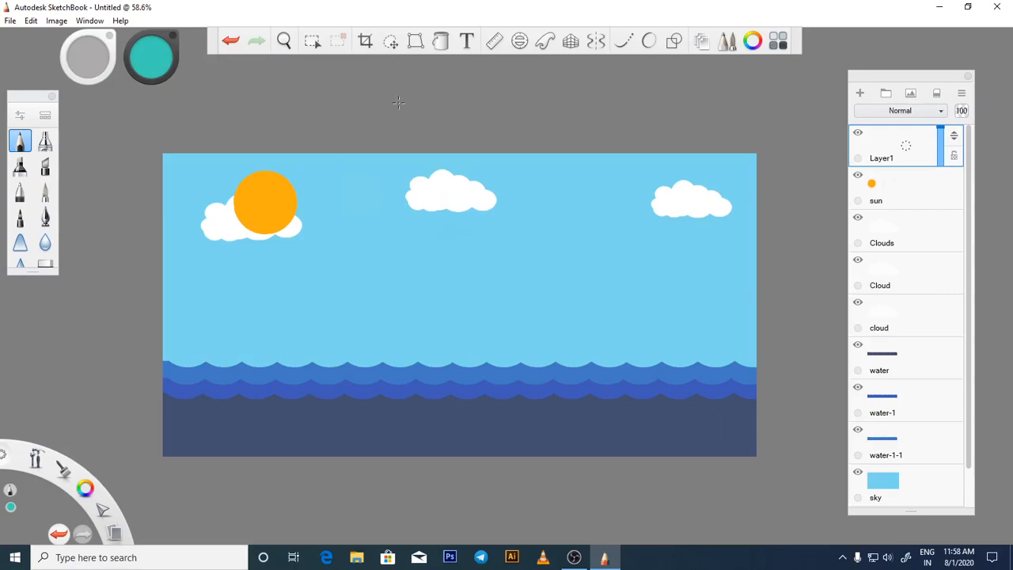
pyautogui.click(653, 46)
pyautogui.moveTo(162, 373); pyautogui.dragTo(285, 377)
pyautogui.hotkey('ctrl', 'z')
# Outline a ground shape over the dark water in Copic E27 Africano, sloping down near its right end and closing along the canvas's lower edge.
pyautogui.click(160, 60)
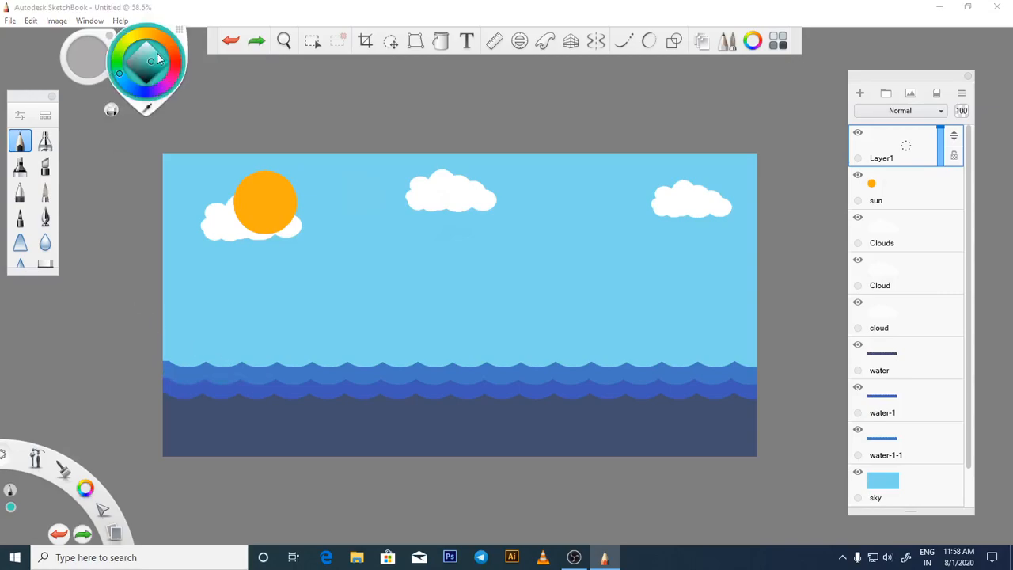
pyautogui.click(778, 43)
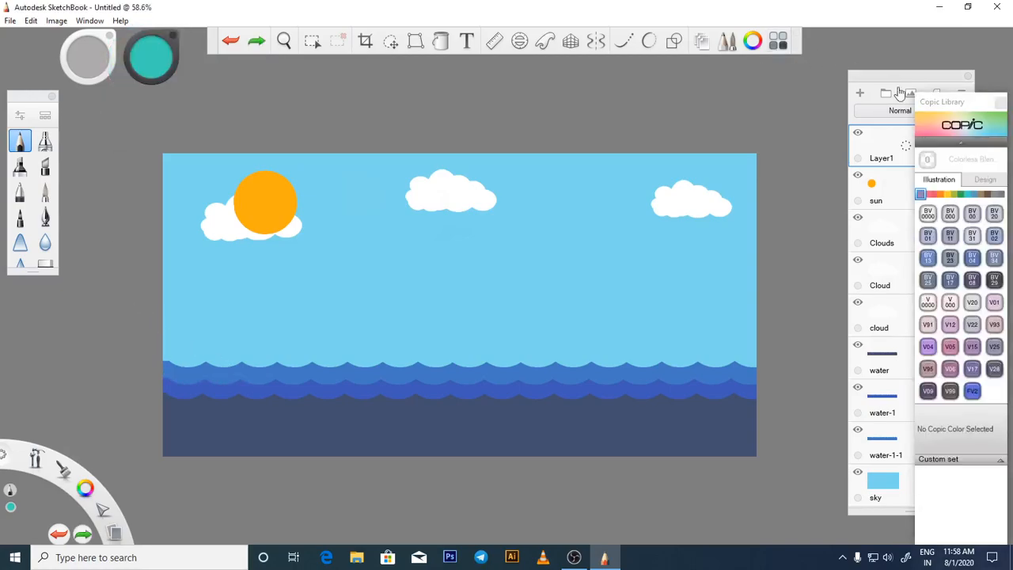
pyautogui.click(988, 195)
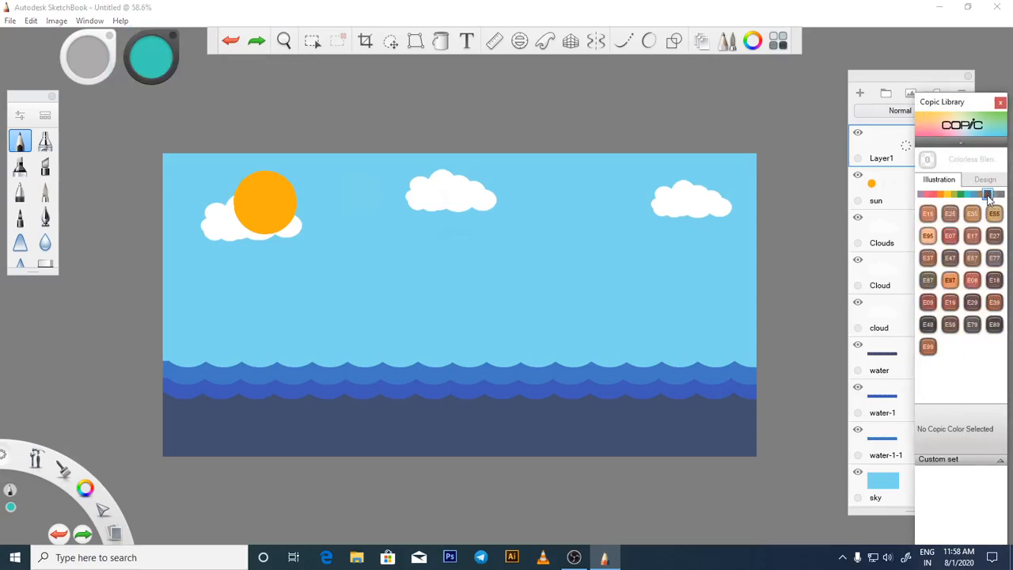
pyautogui.click(994, 237)
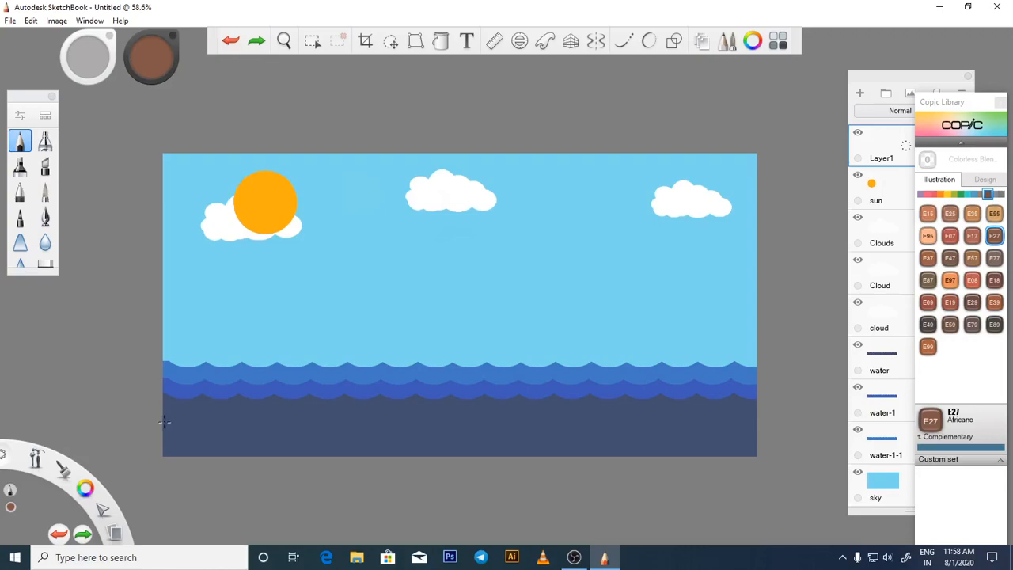
pyautogui.moveTo(162, 420)
pyautogui.mouseDown()
pyautogui.moveTo(534, 420)
pyautogui.moveTo(653, 433)
pyautogui.mouseUp()
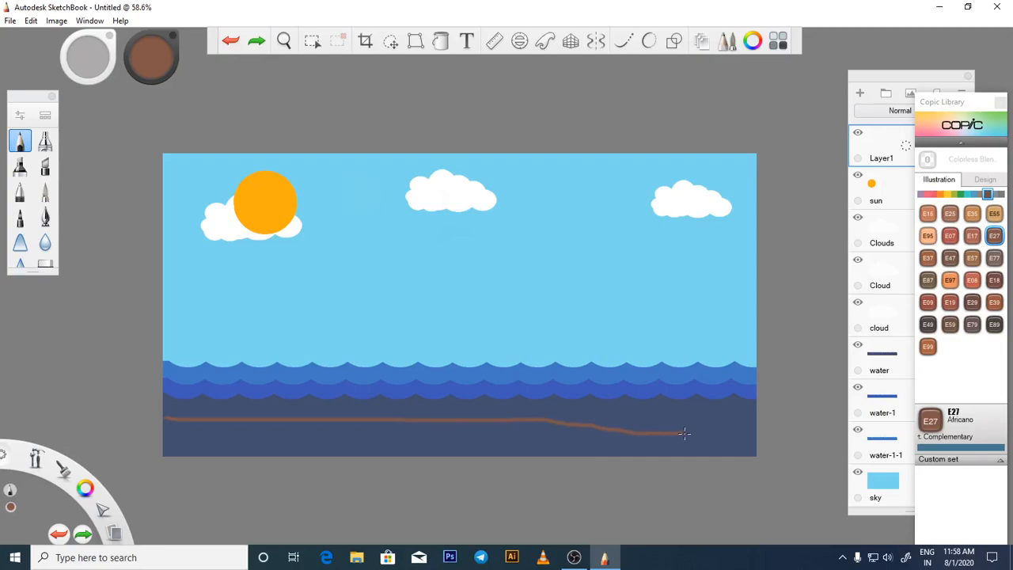
pyautogui.moveTo(684, 433)
pyautogui.mouseDown()
pyautogui.moveTo(695, 448)
pyautogui.moveTo(686, 458)
pyautogui.mouseUp()
pyautogui.moveTo(350, 464); pyautogui.dragTo(267, 462)
# Flood-fill the outlined ground with the same brown and close the Copic Library.
pyautogui.click(439, 42)
pyautogui.click(270, 436)
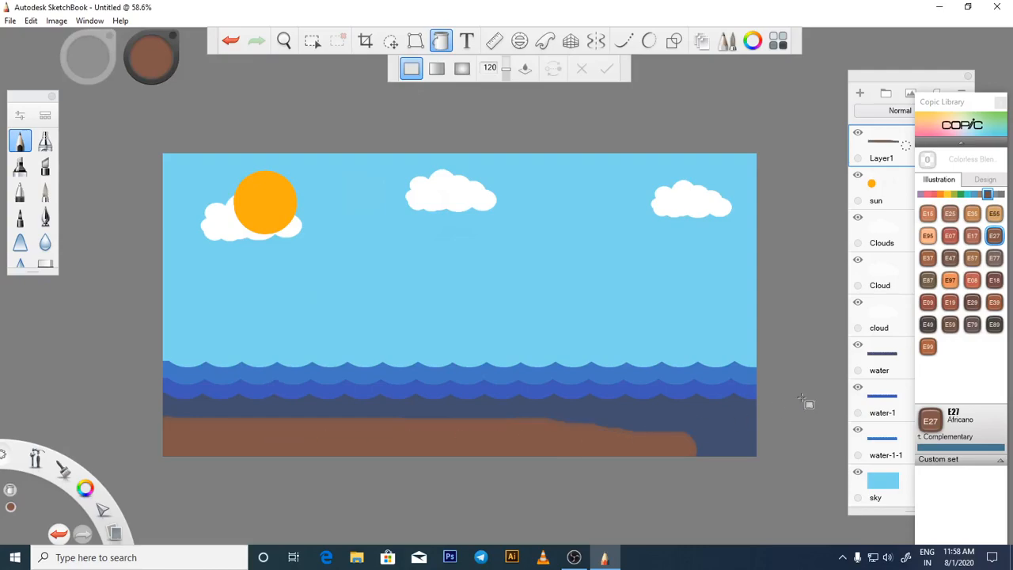
pyautogui.click(1001, 103)
# Add another layer directly above the sun layer and choose Copic E29 Burnt Umber as the drawing colour.
pyautogui.click(947, 194)
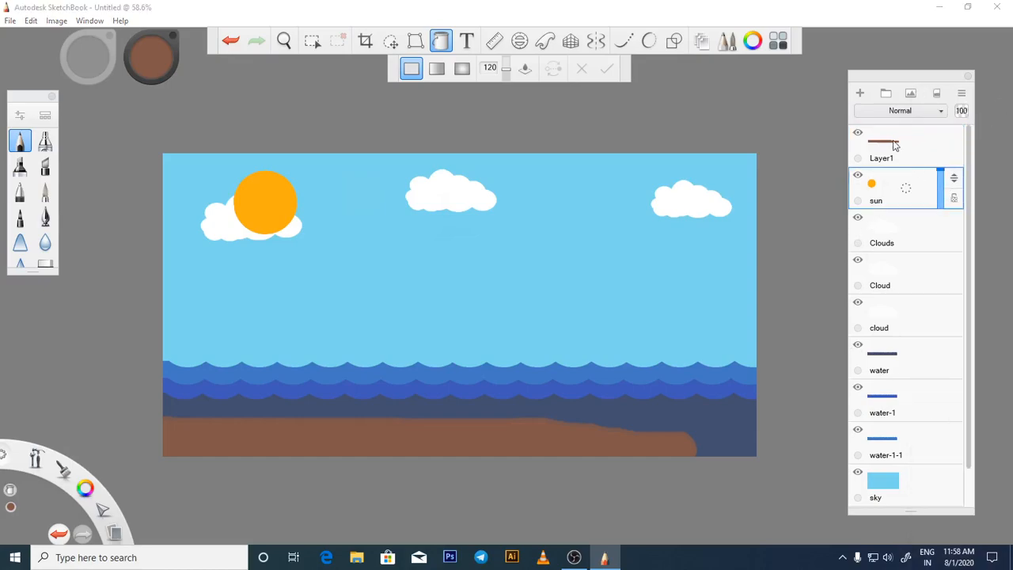
pyautogui.click(860, 94)
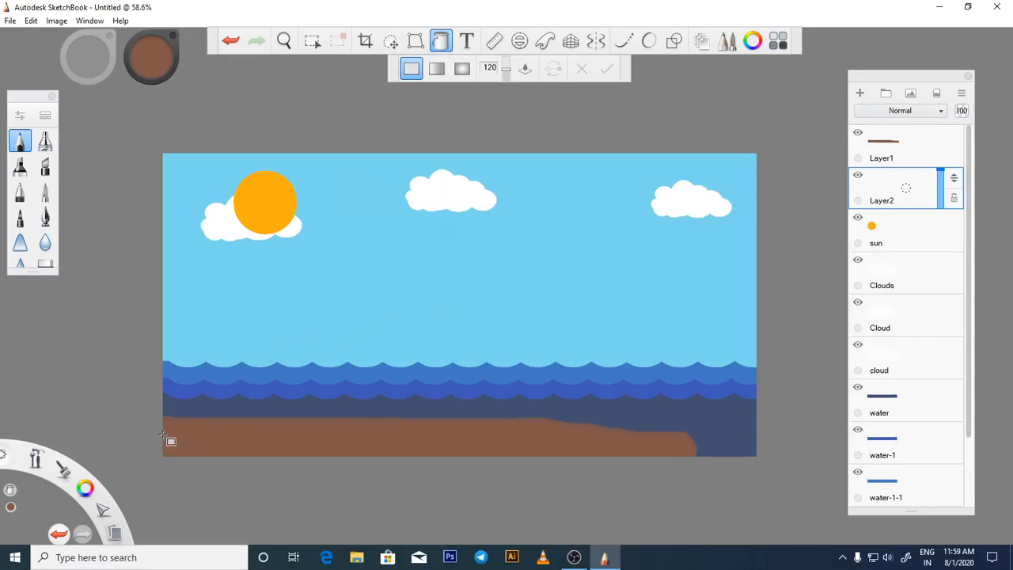
pyautogui.click(778, 41)
pyautogui.click(974, 303)
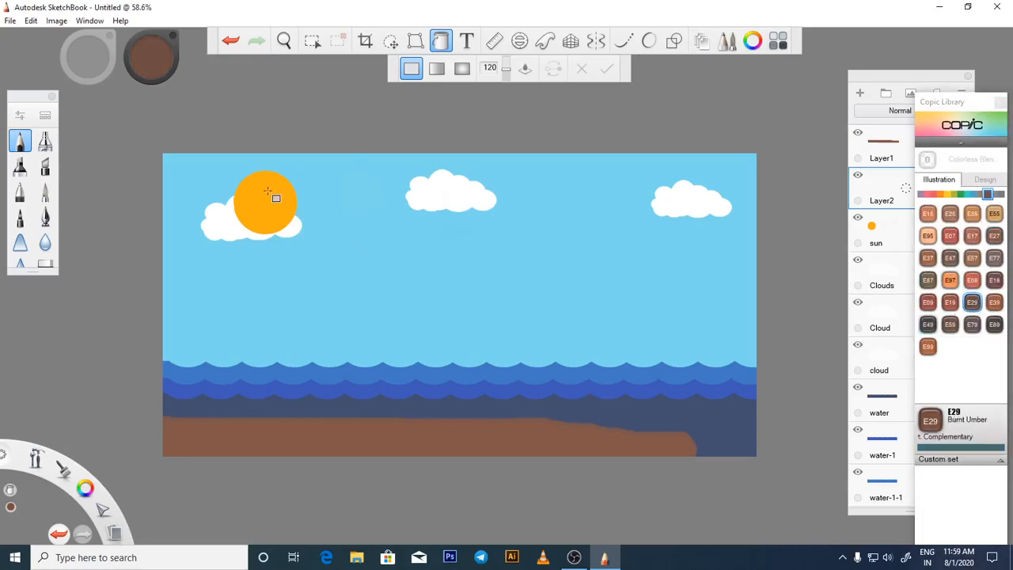
# Hide Layer1, draw a lower, gently bumped ground contour on Layer2, and flood-fill the area beneath it with Burnt Umber.
pyautogui.click(649, 44)
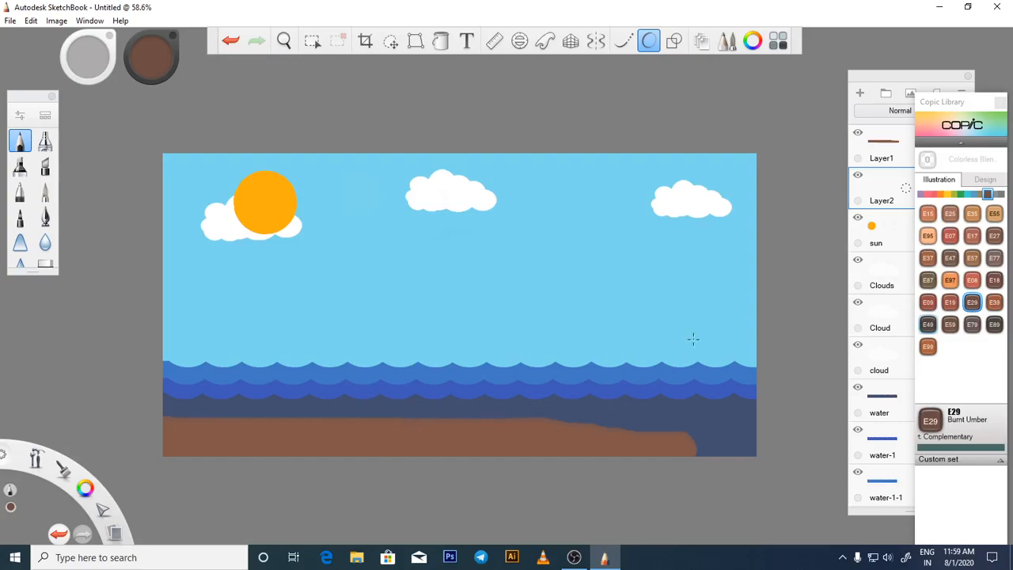
pyautogui.click(858, 132)
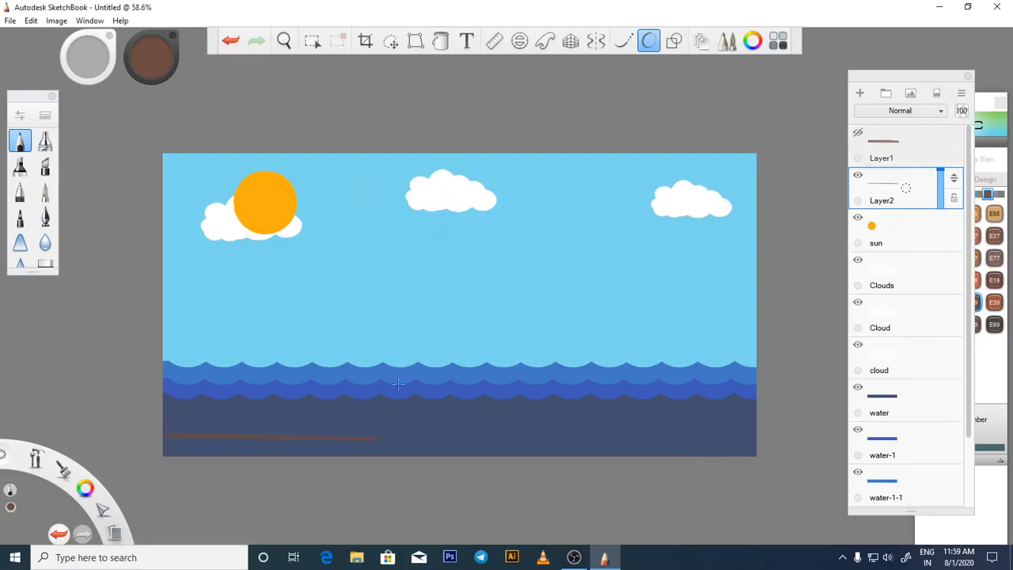
pyautogui.moveTo(376, 439); pyautogui.dragTo(558, 435)
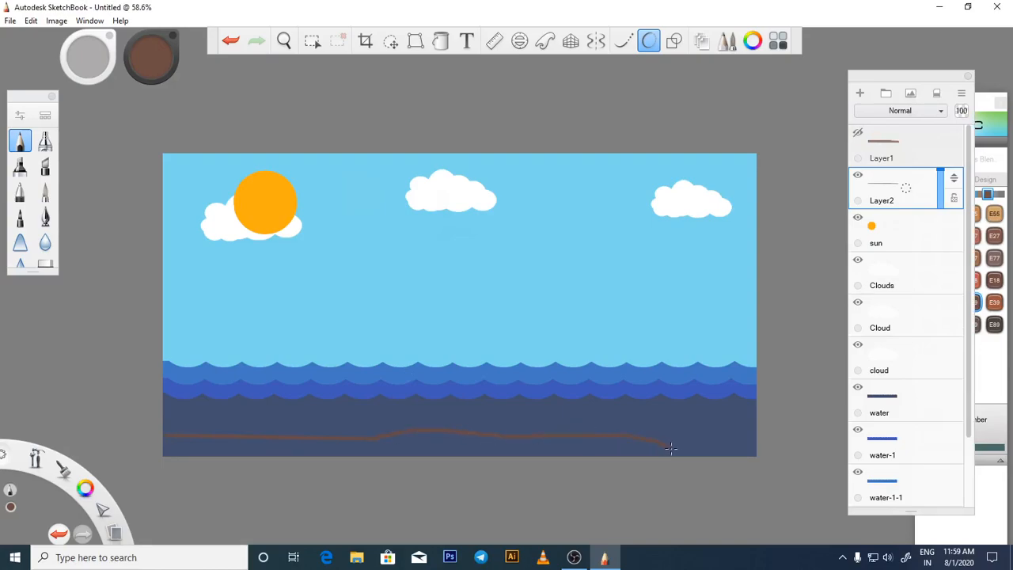
pyautogui.click(441, 40)
pyautogui.click(223, 443)
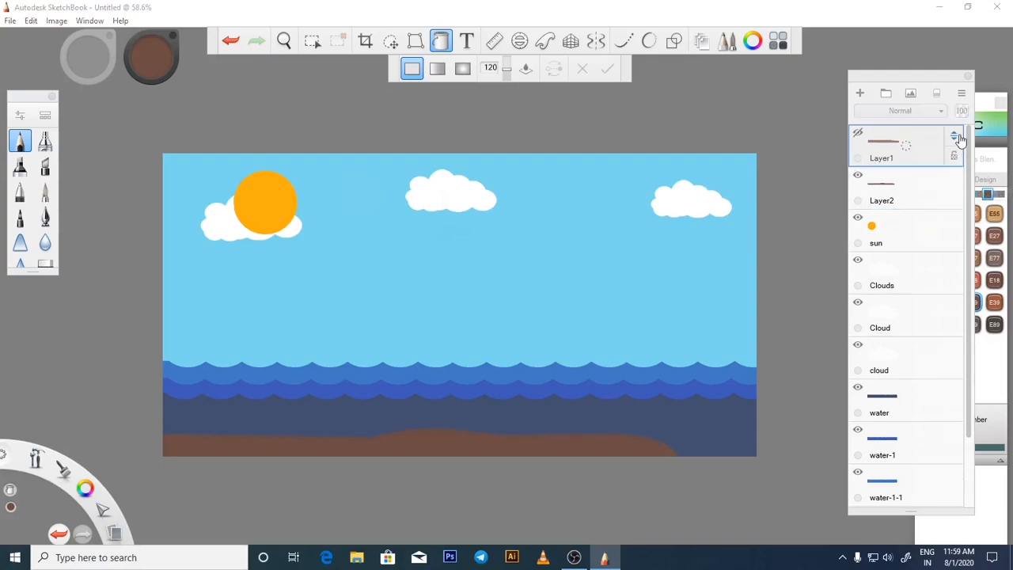
# Move Layer1 below Layer2 in the layer stack and make it visible again.
pyautogui.moveTo(955, 137); pyautogui.dragTo(954, 241)
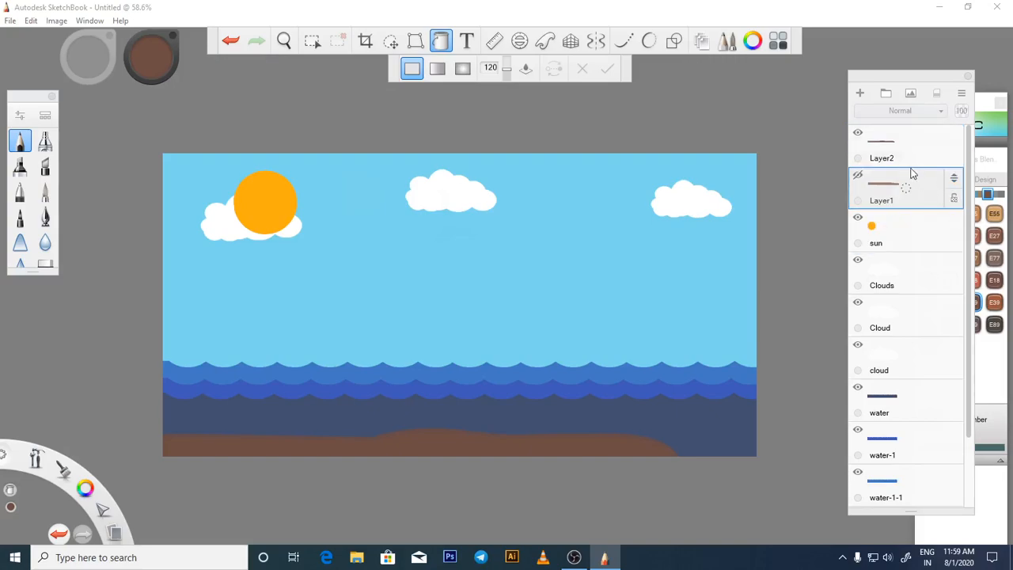
pyautogui.click(858, 175)
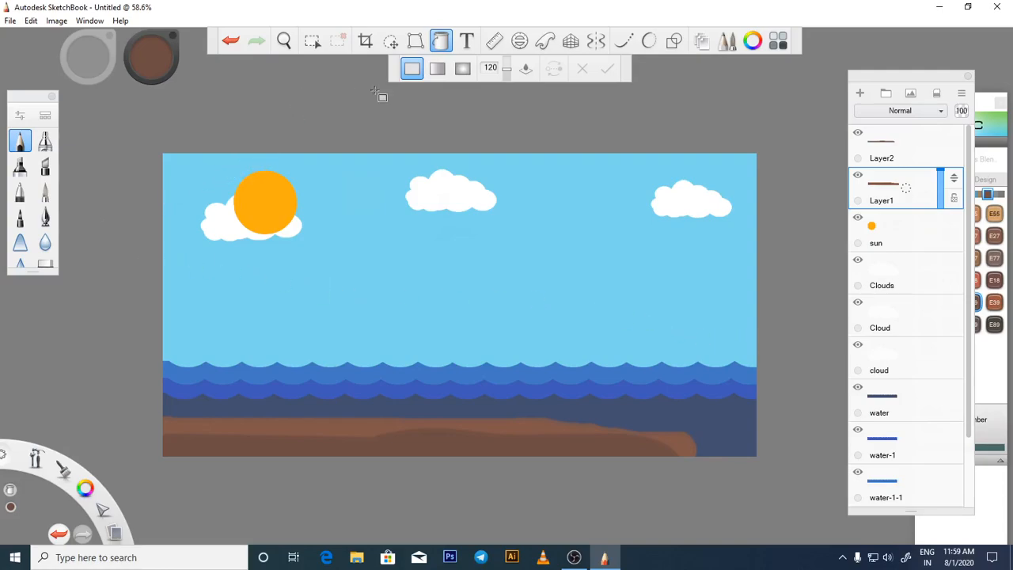
pyautogui.click(858, 176)
pyautogui.click(858, 176)
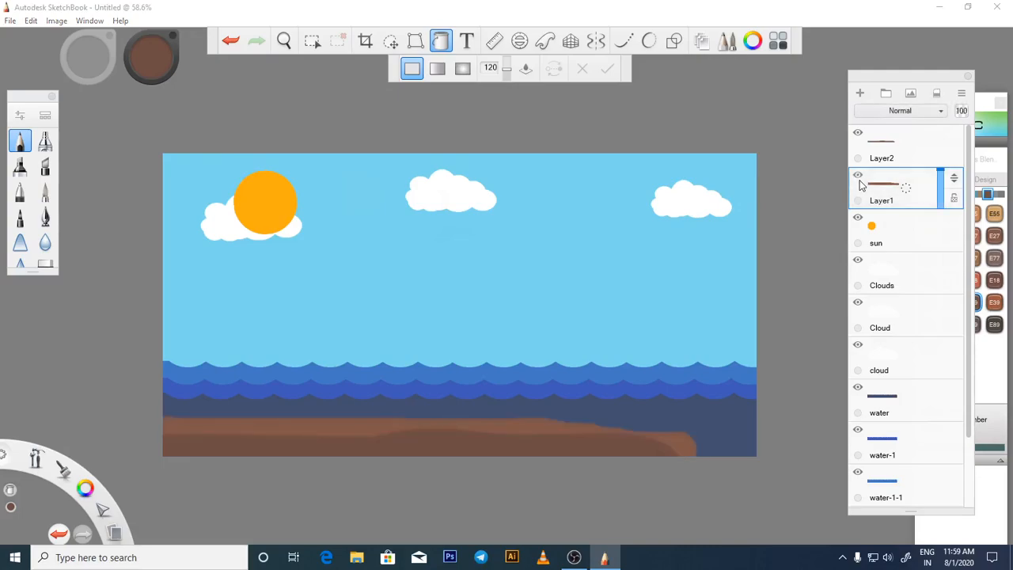
# Transform the lighter ground on Layer1 so that it extends slightly farther to the right.
pyautogui.click(391, 41)
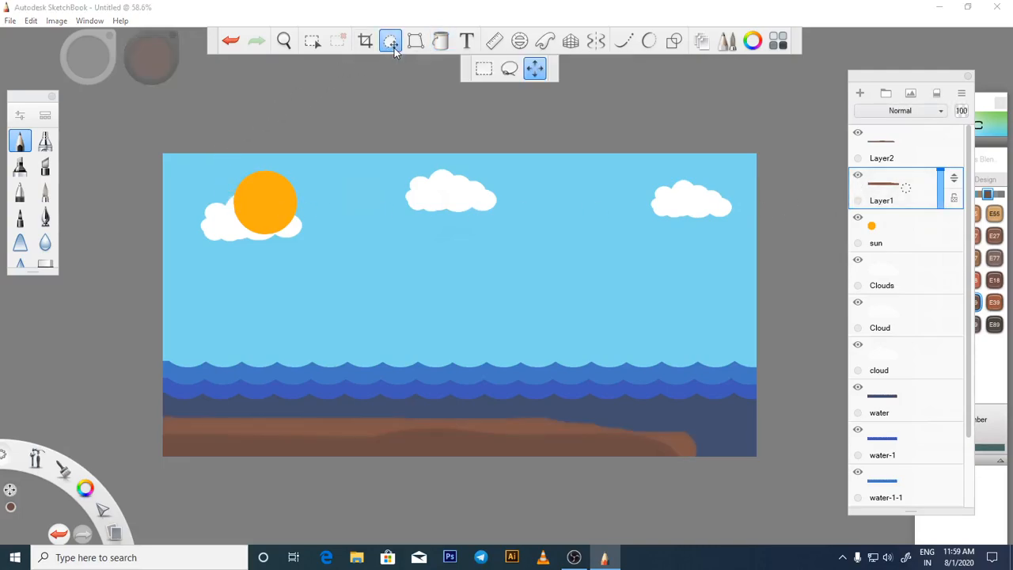
pyautogui.click(535, 69)
pyautogui.moveTo(412, 117)
pyautogui.mouseDown()
pyautogui.moveTo(471, 103)
pyautogui.moveTo(455, 138)
pyautogui.moveTo(558, 398)
pyautogui.mouseUp()
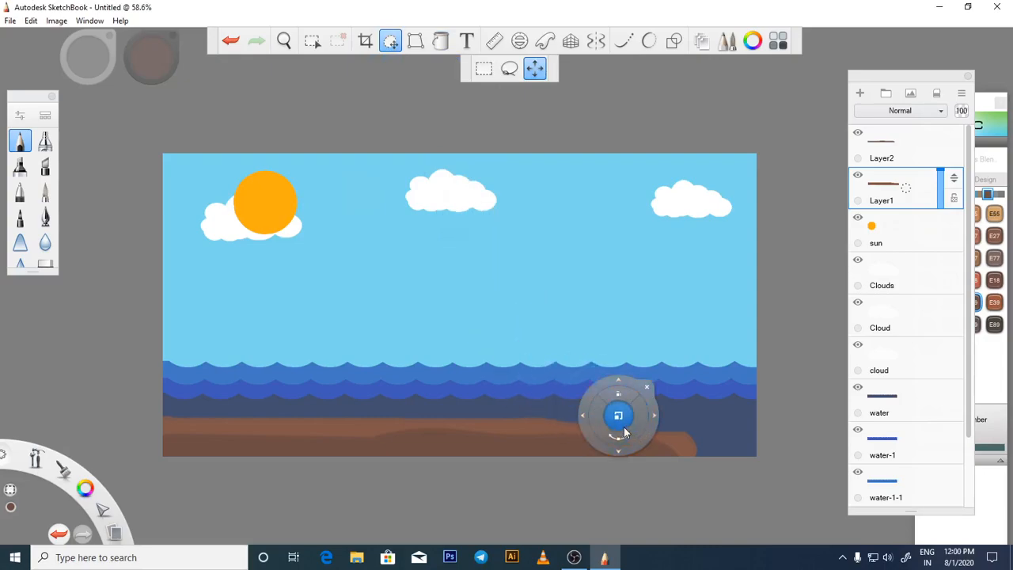
pyautogui.moveTo(622, 427)
pyautogui.mouseDown()
pyautogui.moveTo(622, 409)
pyautogui.moveTo(624, 424)
pyautogui.mouseUp()
pyautogui.click(638, 442)
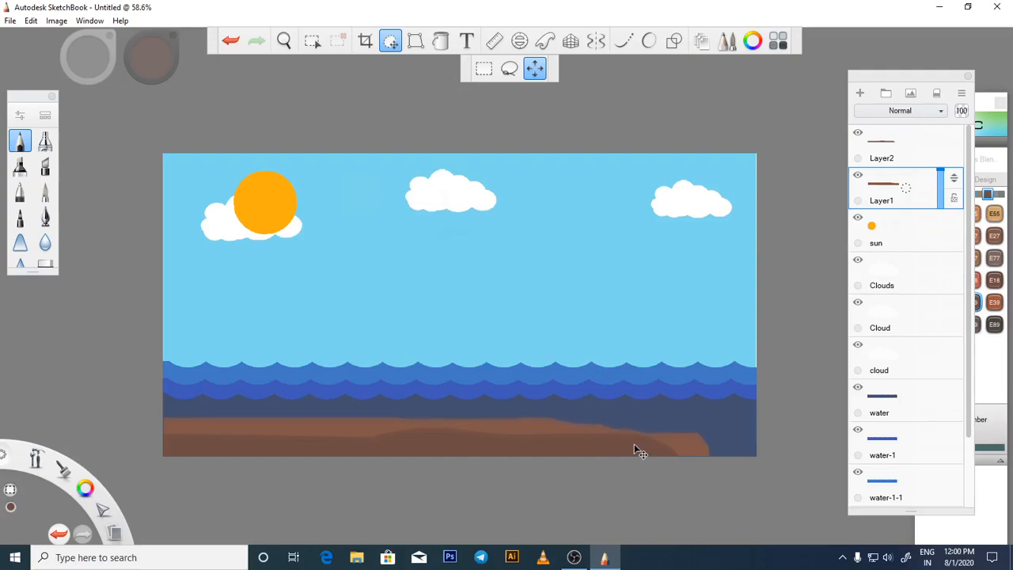
# Shift the darker ground on Layer2 slightly downward to expose more of the lighter ground above it.
pyautogui.click(917, 150)
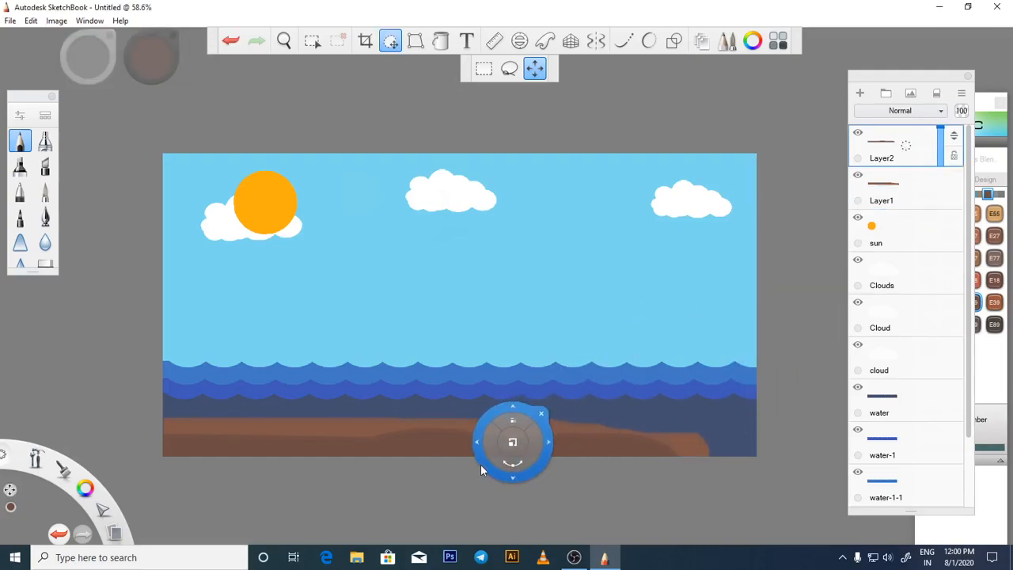
pyautogui.click(482, 459)
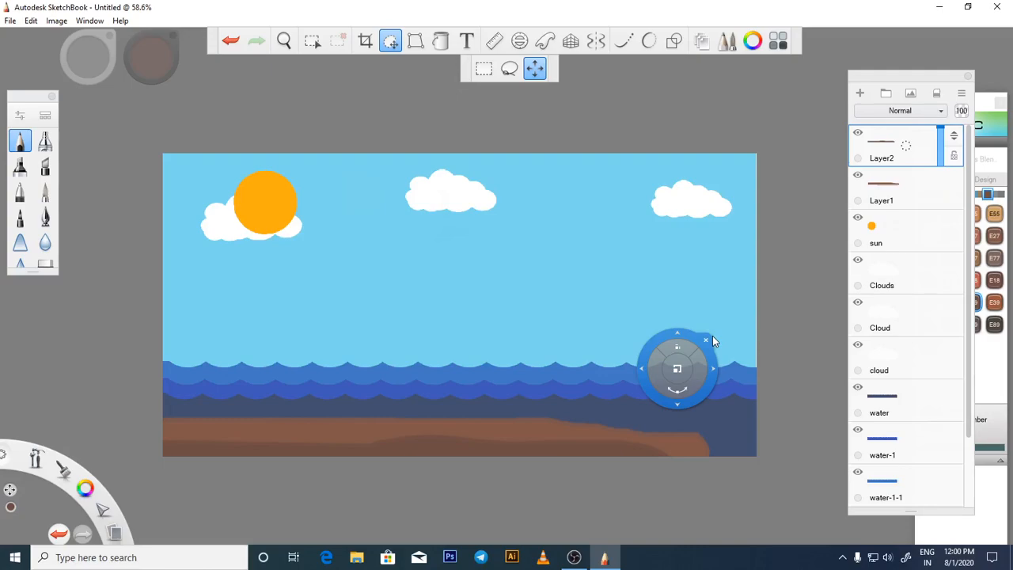
pyautogui.moveTo(712, 341); pyautogui.dragTo(444, 62)
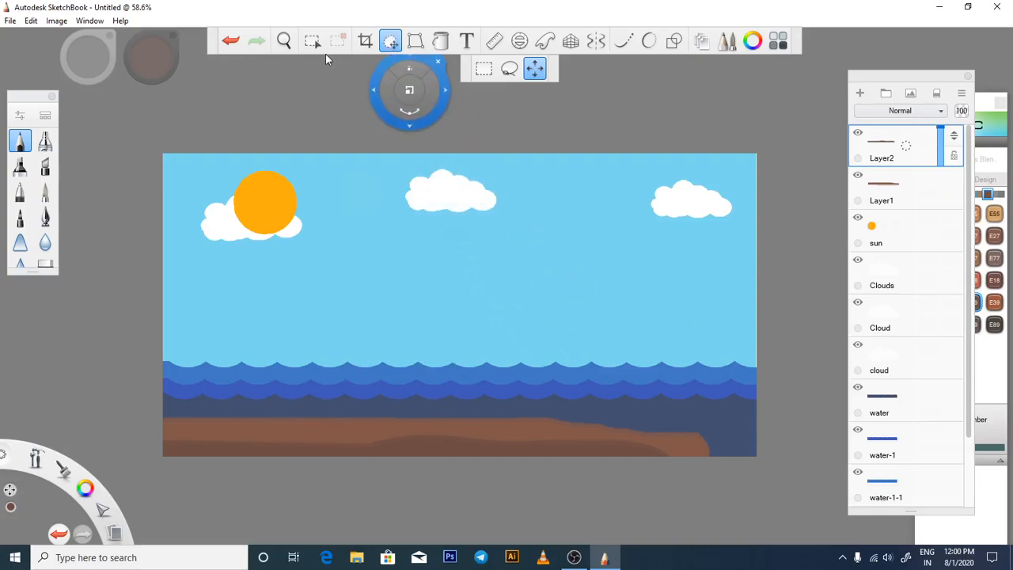
pyautogui.click(312, 45)
pyautogui.click(387, 68)
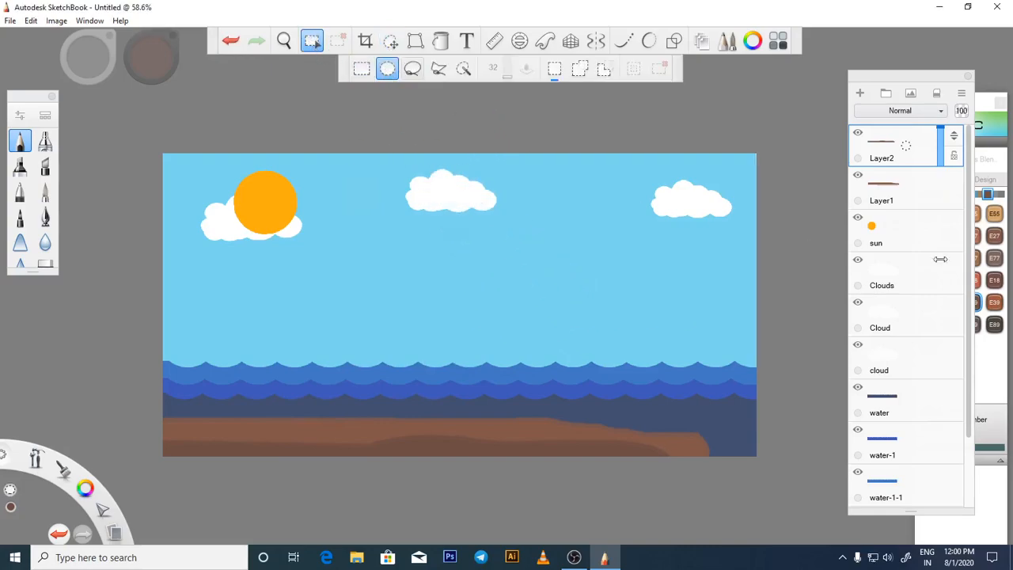
pyautogui.click(859, 133)
pyautogui.click(858, 134)
# Dab a row of small pebble dots in Copic E39 Leather along the left part of the dark ground strip on Layer2.
pyautogui.scroll(5, 235, 467)
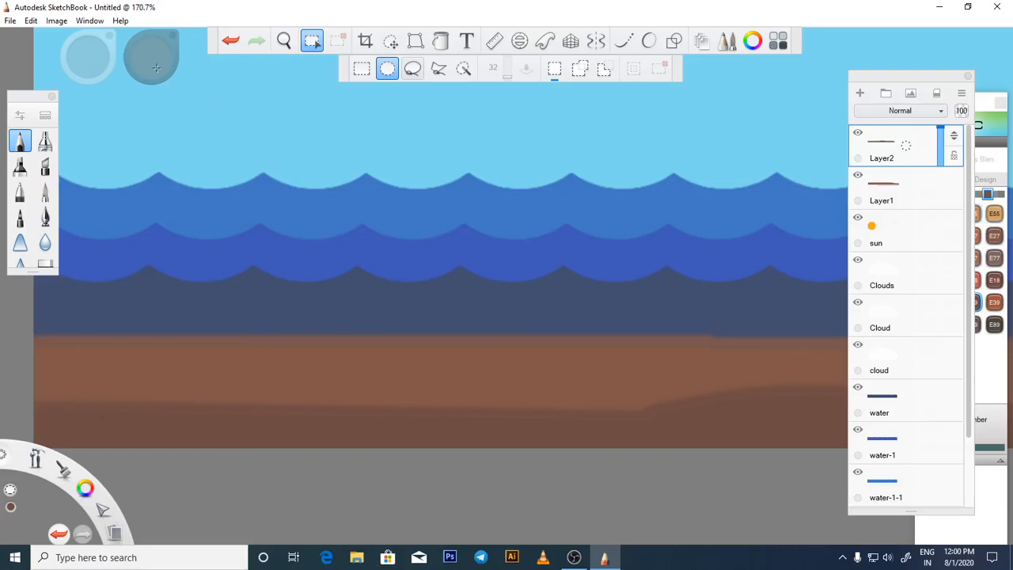
pyautogui.click(751, 41)
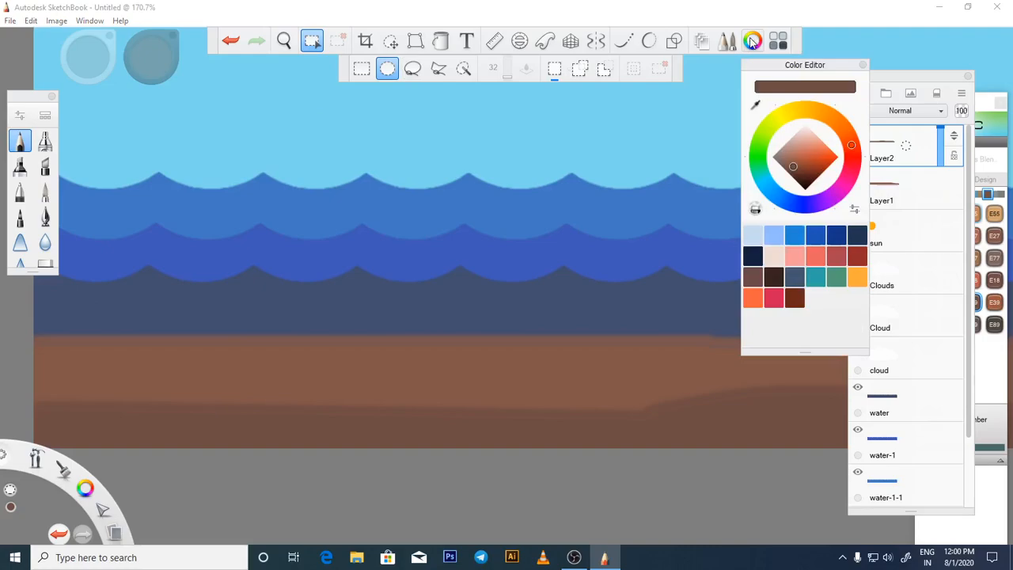
pyautogui.moveTo(794, 167); pyautogui.dragTo(803, 163)
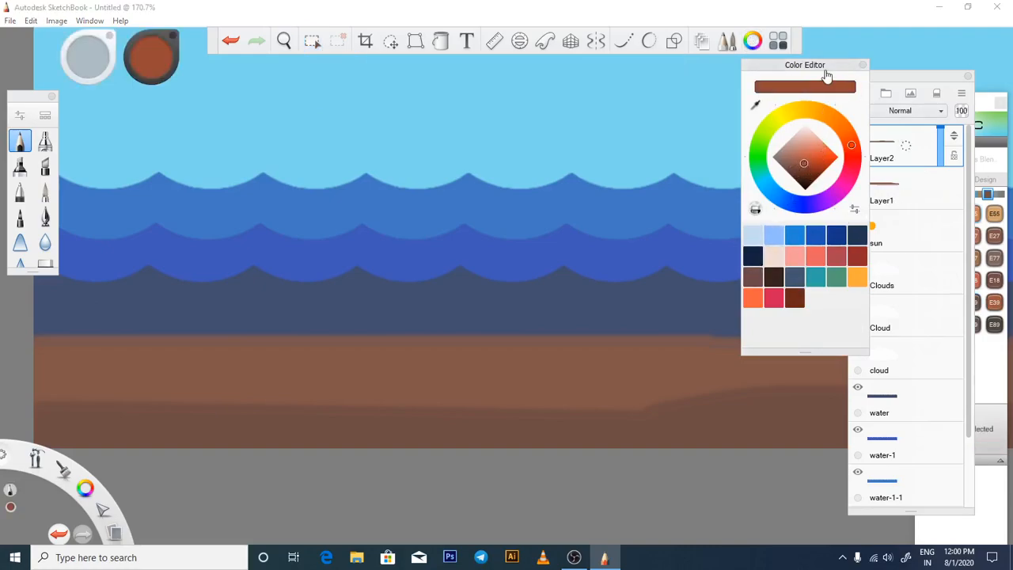
pyautogui.click(778, 44)
pyautogui.click(778, 44)
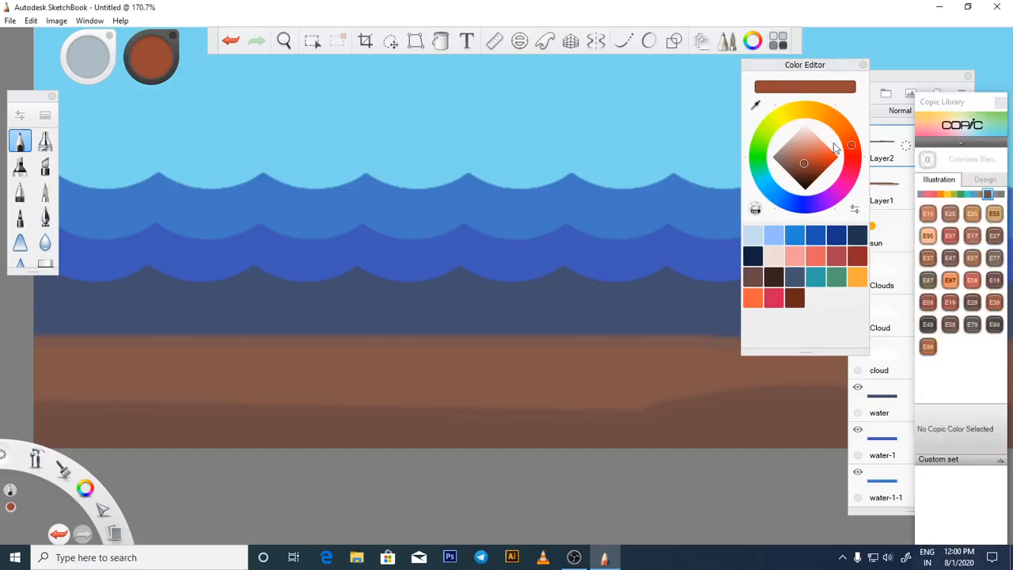
pyautogui.click(994, 301)
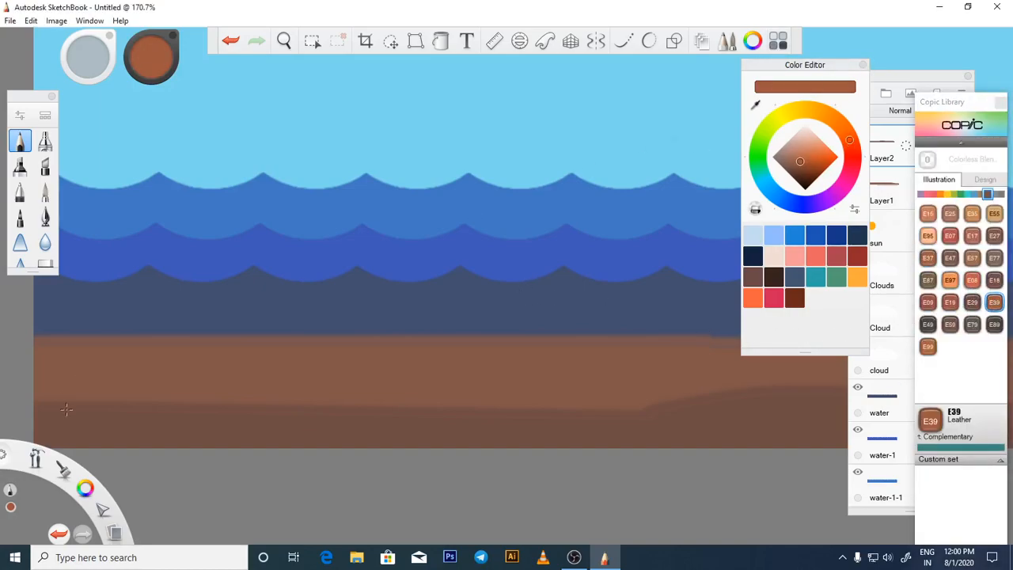
pyautogui.moveTo(58, 417); pyautogui.dragTo(64, 423)
pyautogui.click(171, 431)
pyautogui.click(551, 431)
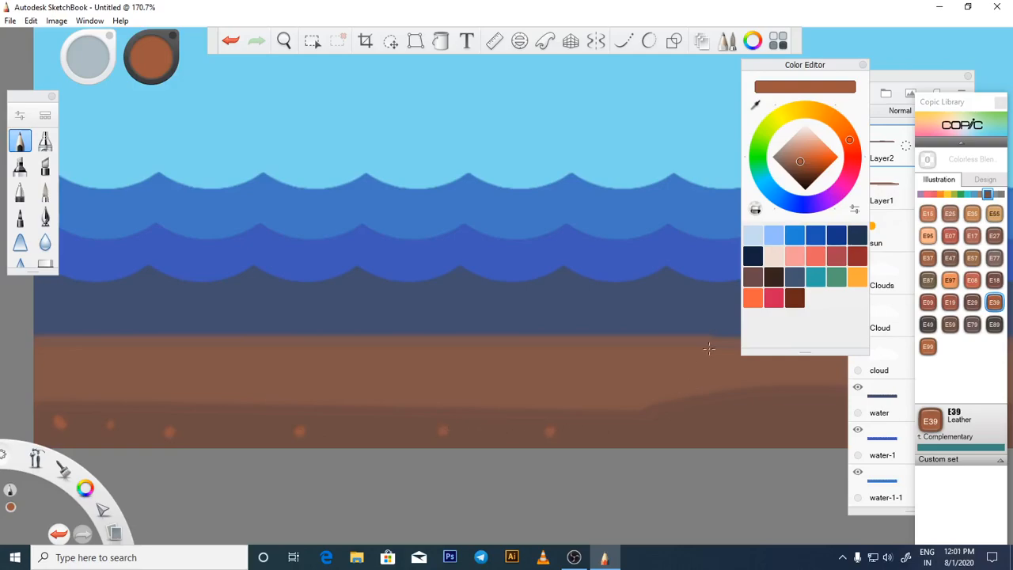
# Scatter more pebble dots along the dark ground strip, first a few in deeper reddish brown, then the rest in dark brown.
pyautogui.click(804, 164)
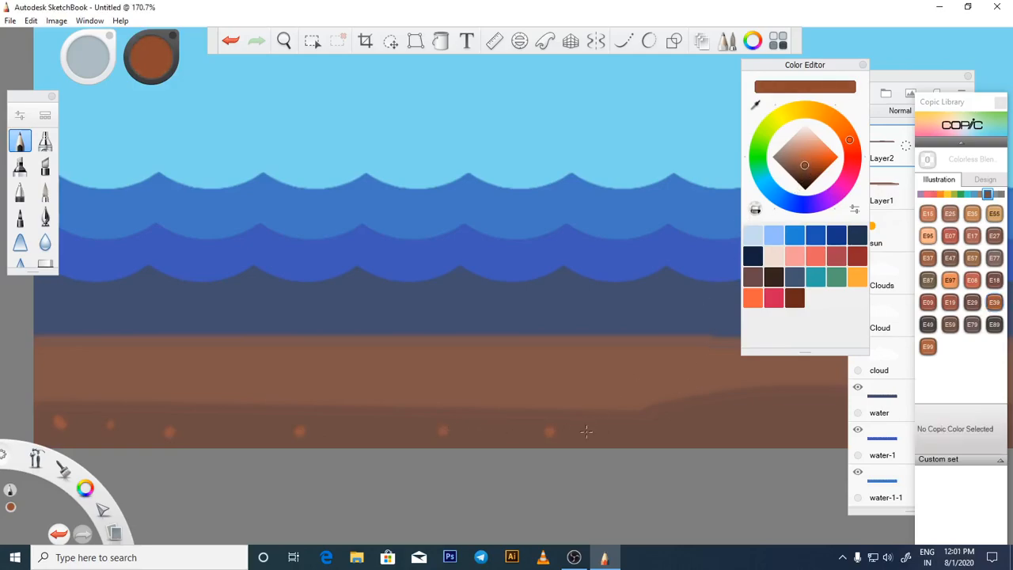
pyautogui.click(679, 425)
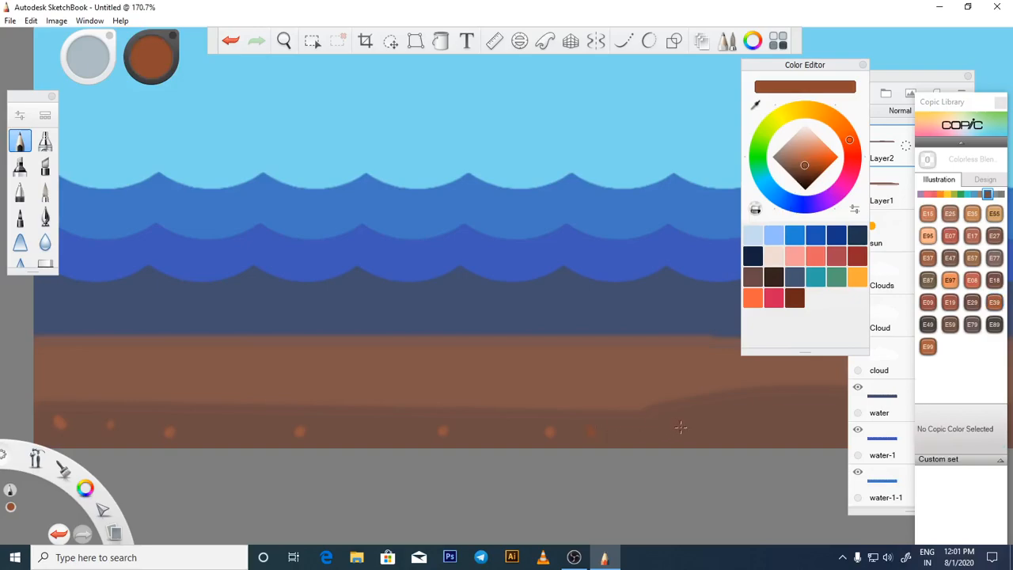
pyautogui.click(804, 171)
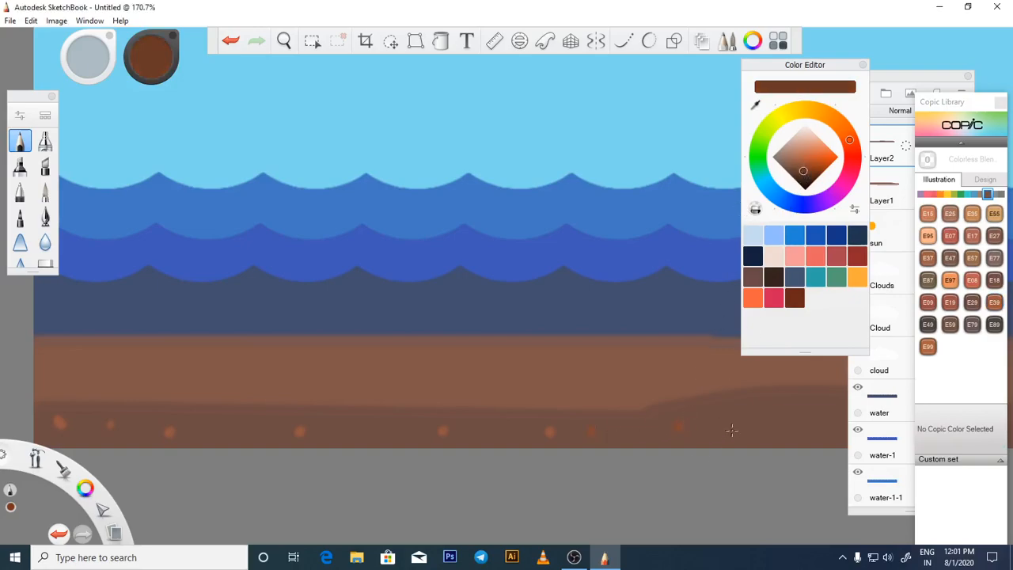
pyautogui.click(787, 410)
pyautogui.click(645, 440)
pyautogui.click(378, 429)
pyautogui.click(235, 431)
pyautogui.click(89, 436)
pyautogui.click(59, 439)
pyautogui.click(267, 432)
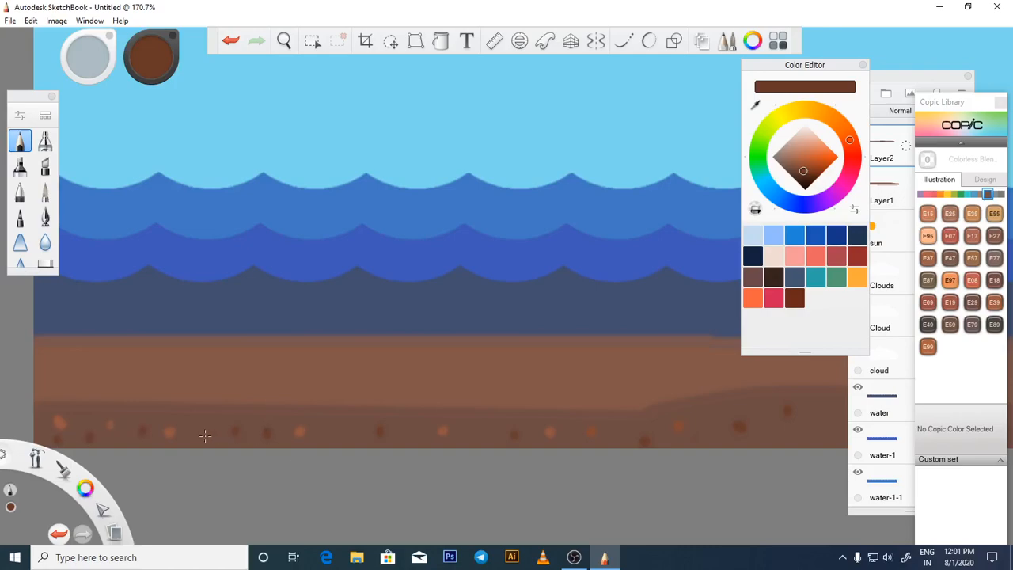
# Scatter small specks in Copic E97 Deep Orange across the lighter ground strip on Layer1.
pyautogui.click(863, 66)
pyautogui.moveTo(918, 80); pyautogui.dragTo(845, 79)
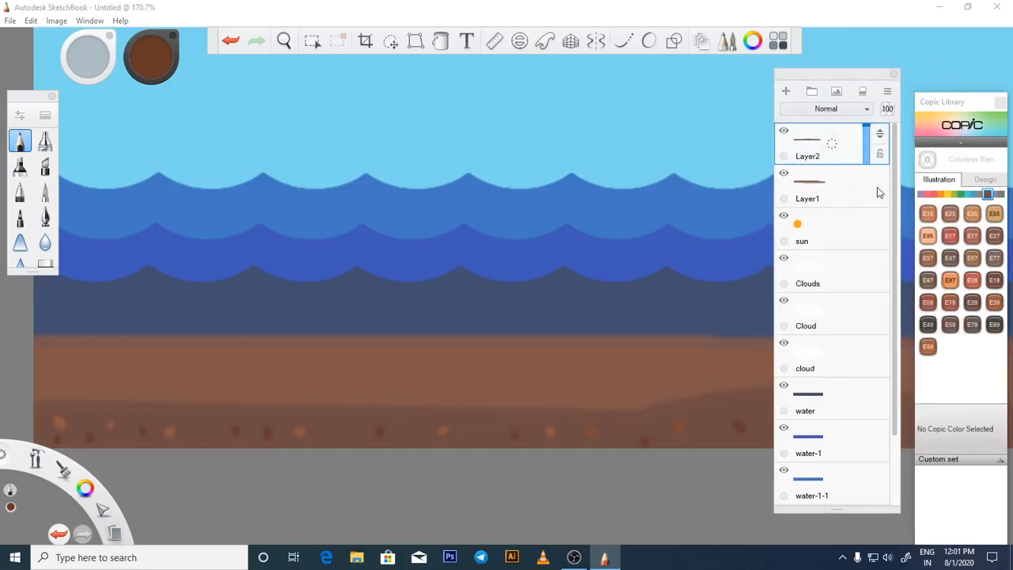
pyautogui.click(794, 188)
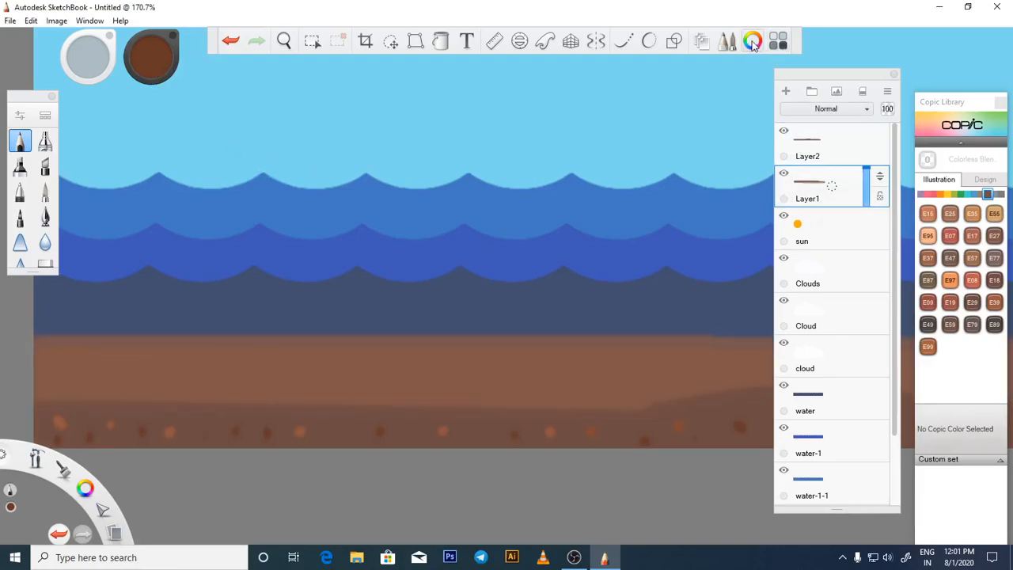
pyautogui.click(950, 279)
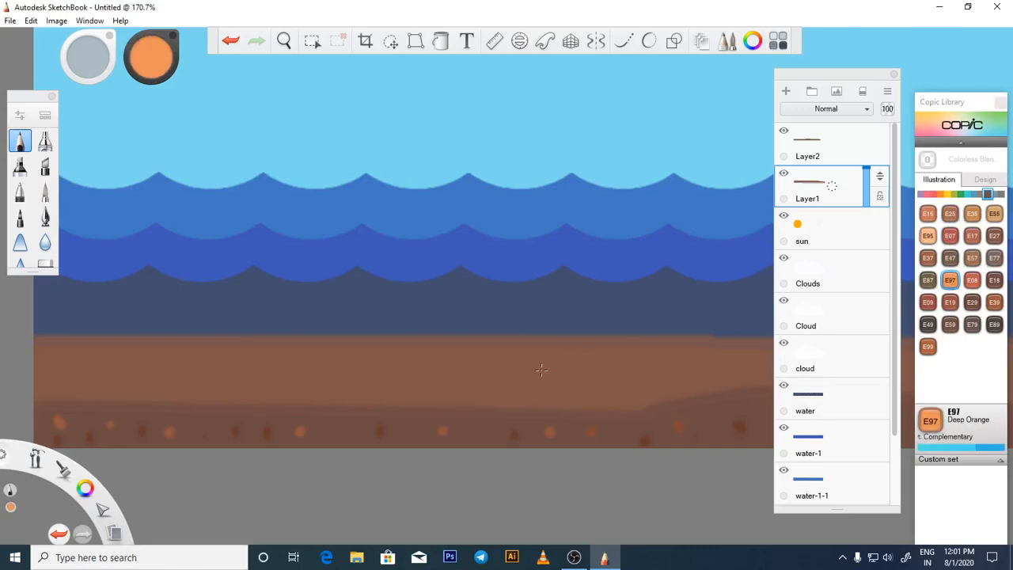
pyautogui.click(103, 370)
pyautogui.click(127, 371)
pyautogui.click(178, 375)
pyautogui.click(384, 383)
pyautogui.click(583, 385)
pyautogui.click(561, 370)
pyautogui.click(515, 351)
pyautogui.click(70, 380)
pyautogui.click(182, 378)
pyautogui.press('space')
pyautogui.moveTo(601, 381); pyautogui.dragTo(360, 360)
pyautogui.click(599, 336)
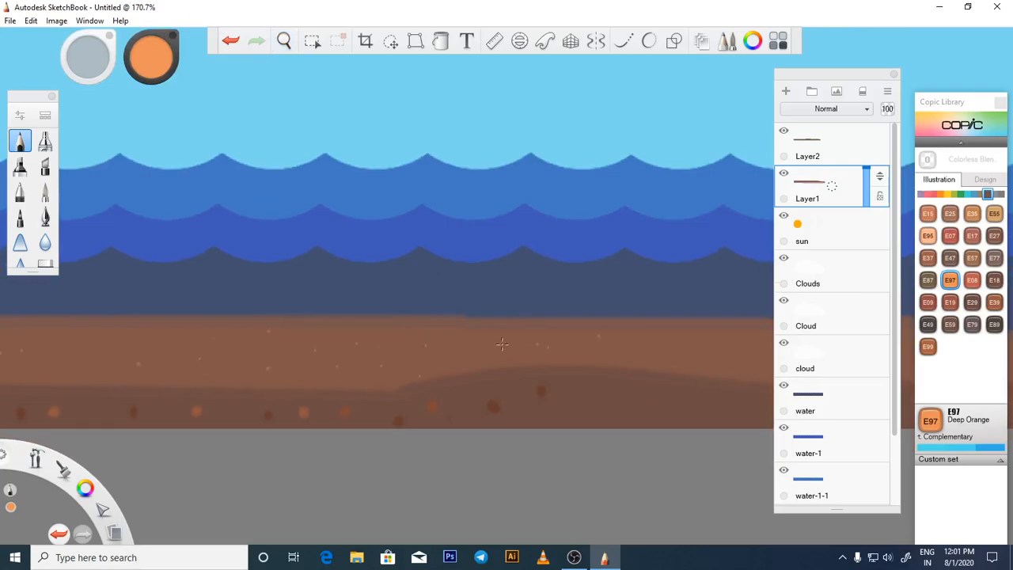
# Set the Pencil size to 10.6 and add more orange specks toward the right of the lighter ground strip.
pyautogui.click(21, 145)
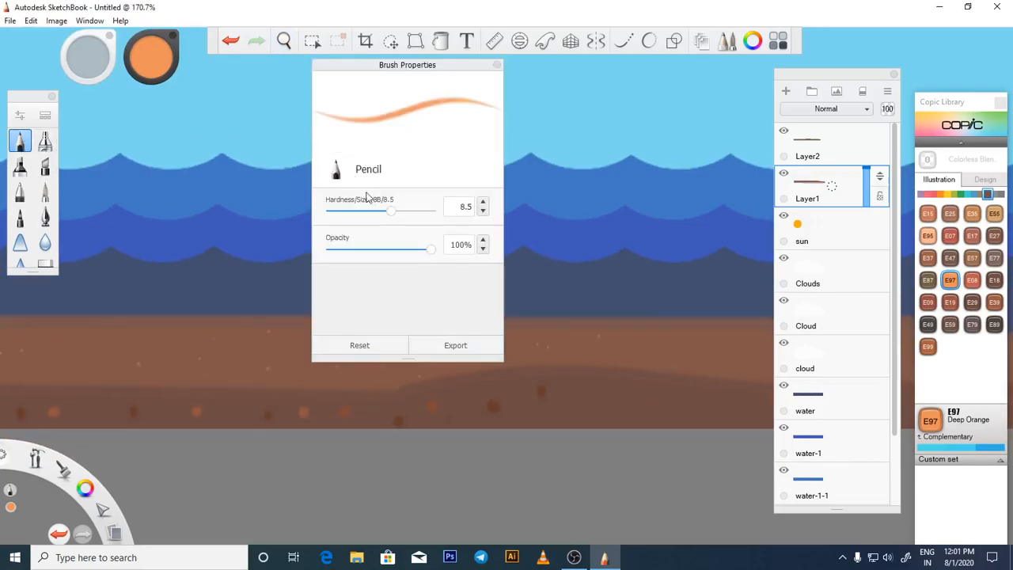
pyautogui.moveTo(394, 212); pyautogui.dragTo(407, 213)
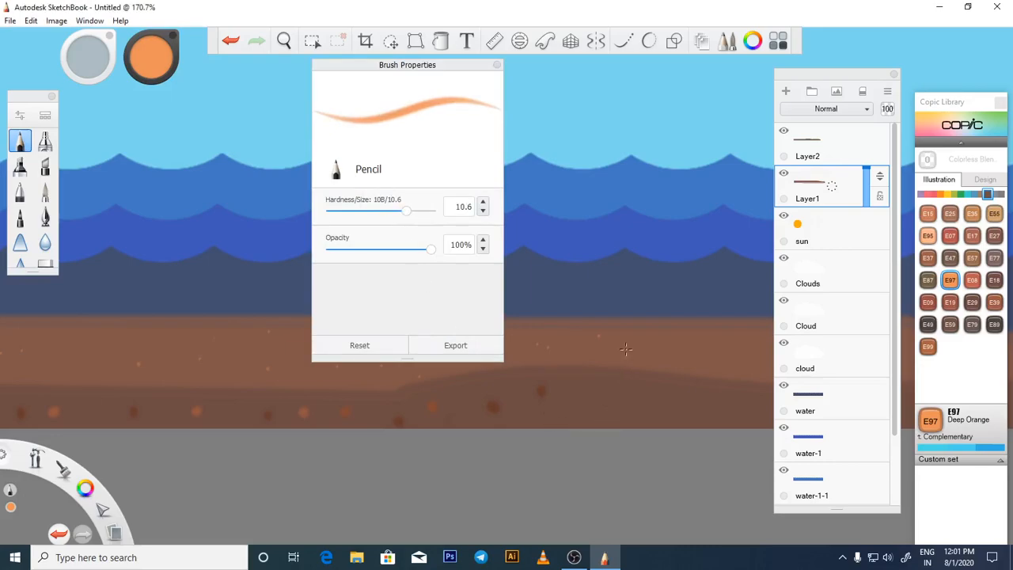
pyautogui.click(497, 65)
pyautogui.click(672, 354)
pyautogui.click(728, 367)
pyautogui.click(723, 359)
pyautogui.click(693, 347)
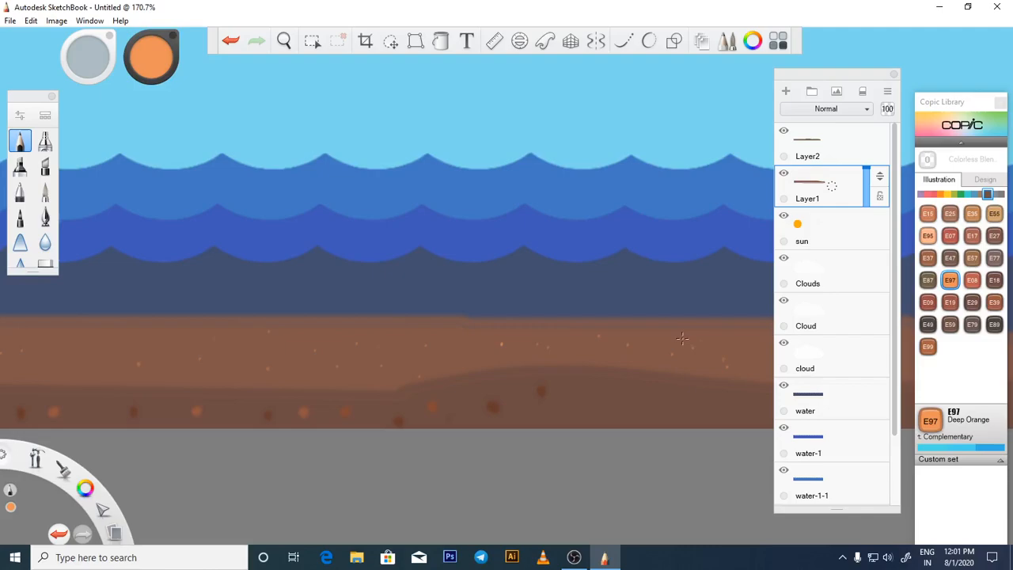
# Change the colour to a more saturated orange and paint additional specks and a flat patch on the lighter ground.
pyautogui.click(154, 58)
pyautogui.click(156, 61)
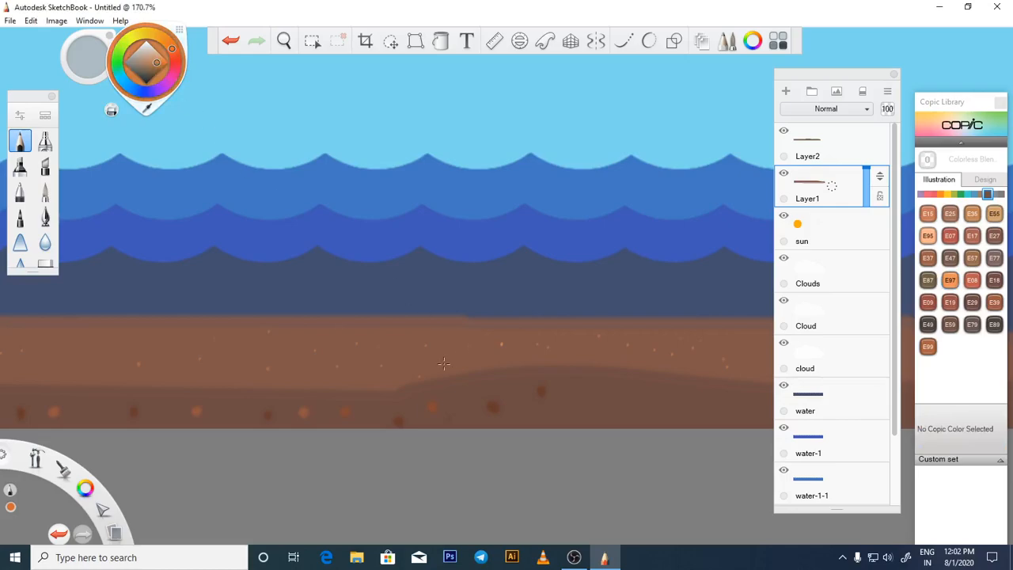
pyautogui.click(409, 349)
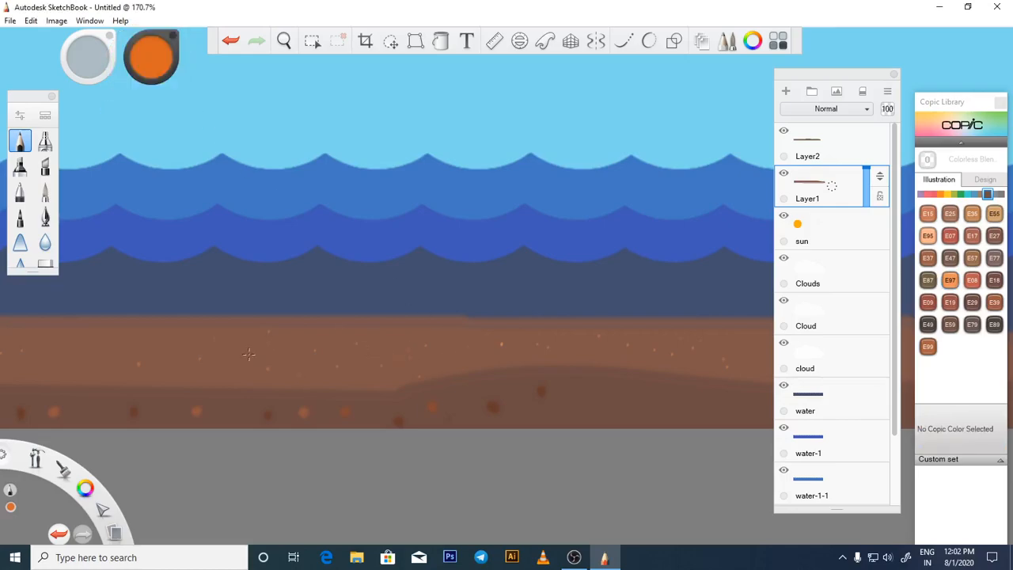
pyautogui.click(222, 349)
pyautogui.scroll(-5, 459, 353)
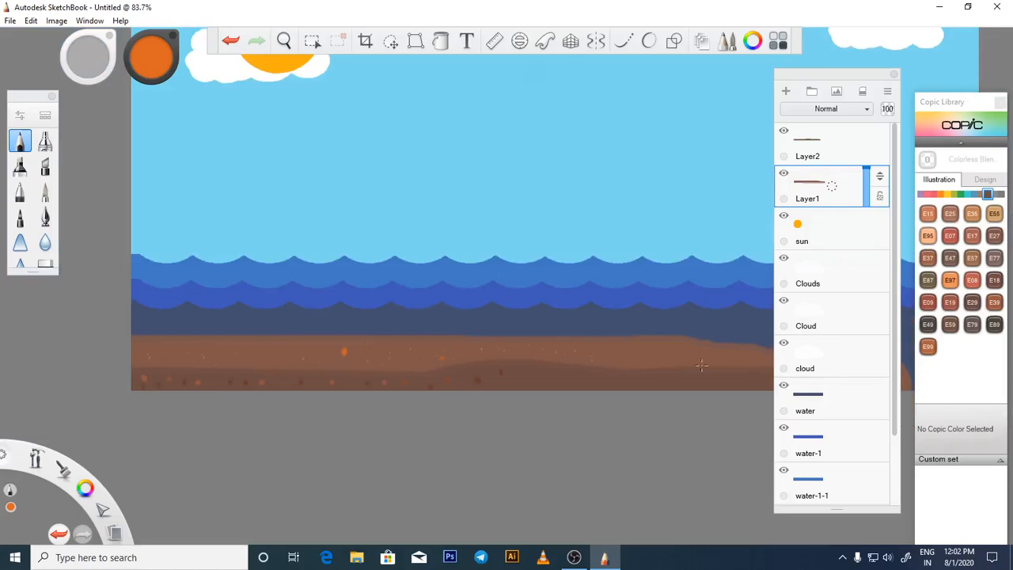
pyautogui.moveTo(637, 354); pyautogui.dragTo(666, 354)
# Darken the orange slightly and paint soft flat patches on the left and middle of the lighter ground.
pyautogui.click(141, 61)
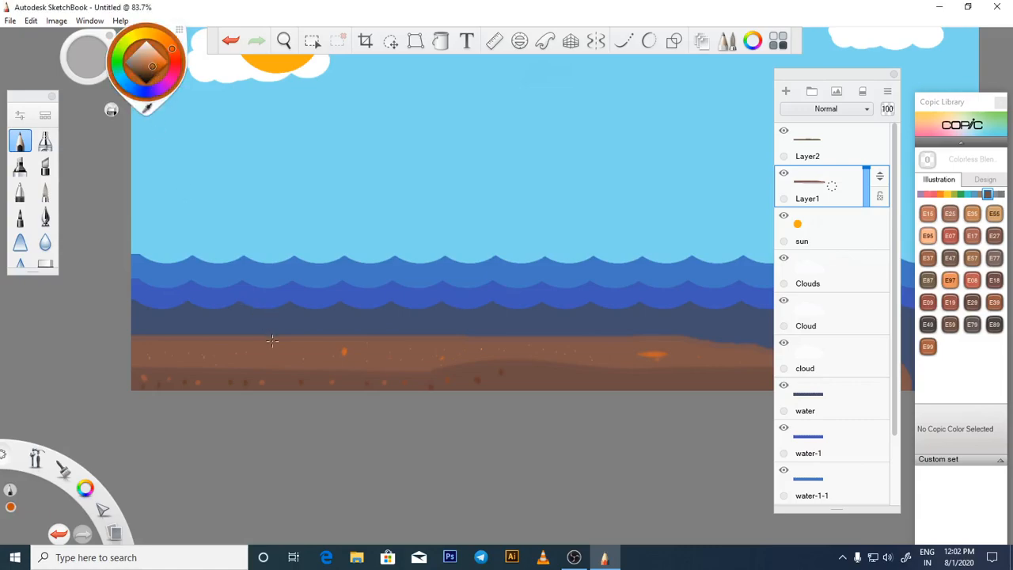
pyautogui.moveTo(256, 344); pyautogui.dragTo(245, 347)
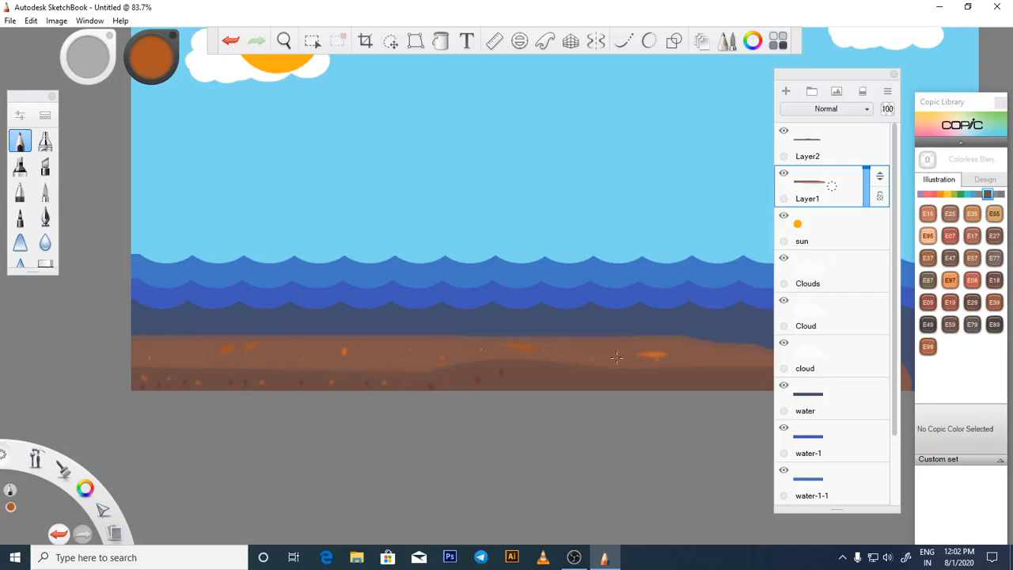
pyautogui.scroll(-2, 681, 372)
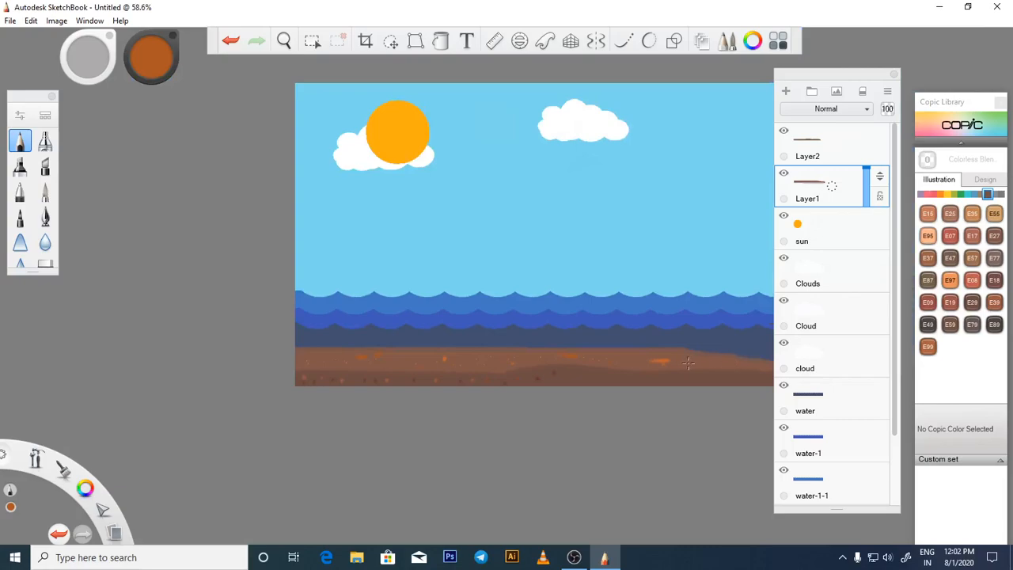
# Save the painting to the Desktop as a TIFF file named water_cycle_part2.
pyautogui.hotkey('ctrl', 's')
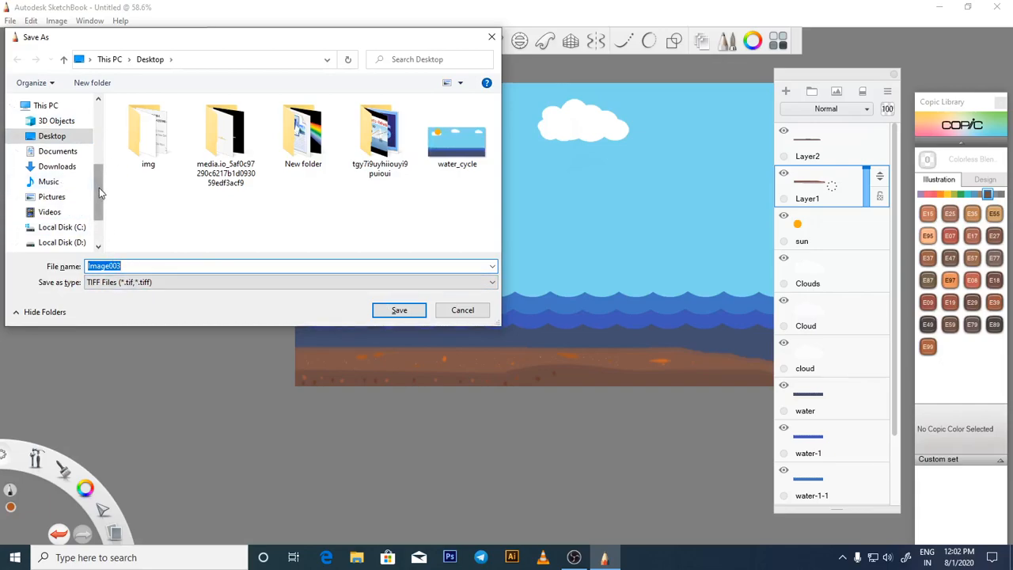
pyautogui.scroll(4, 99, 187)
pyautogui.click(134, 267)
pyautogui.doubleClick(133, 267)
pyautogui.write('p')
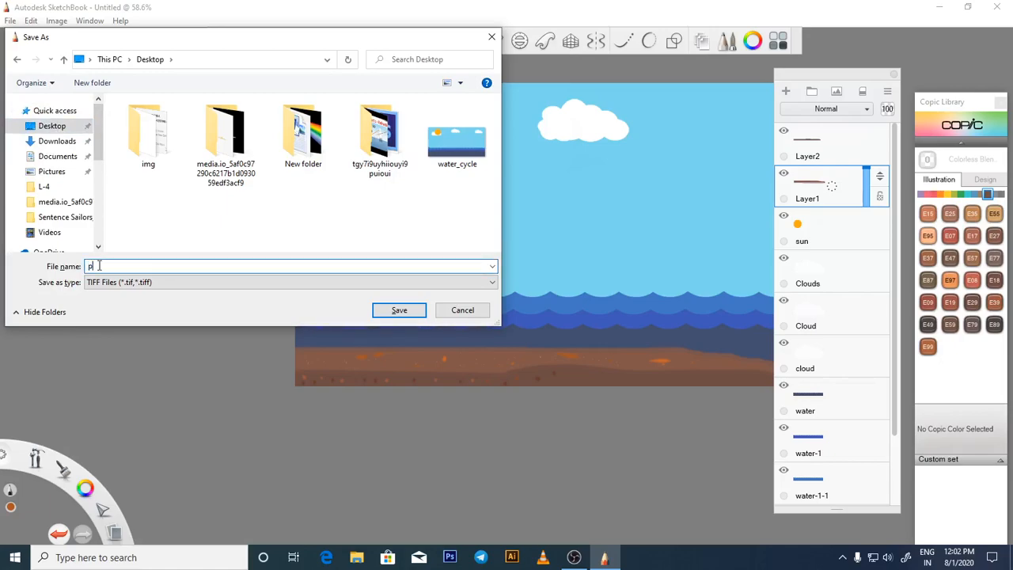
pyautogui.press('BackSpace')
pyautogui.write('wa')
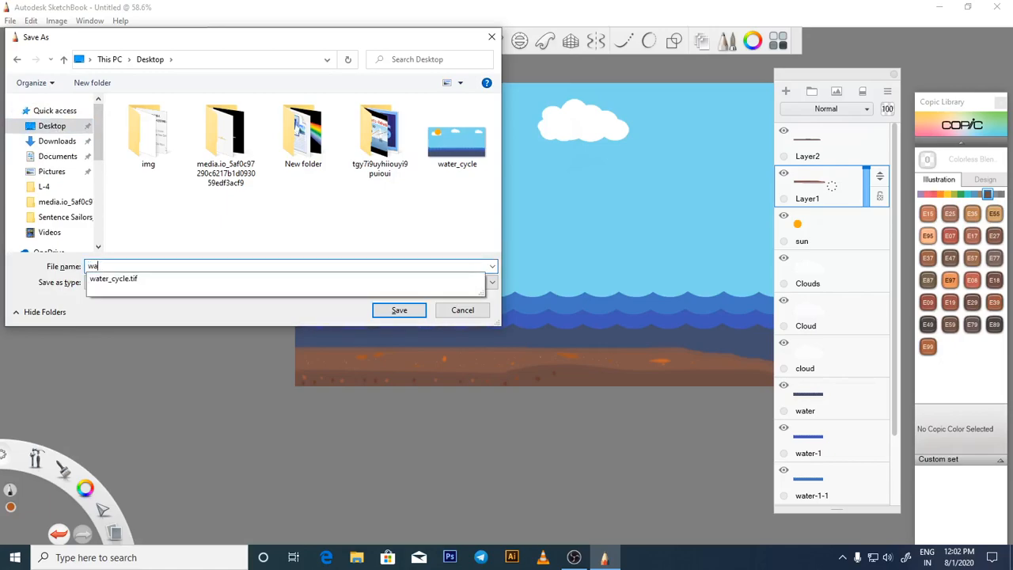
pyautogui.write('ter_cycle_')
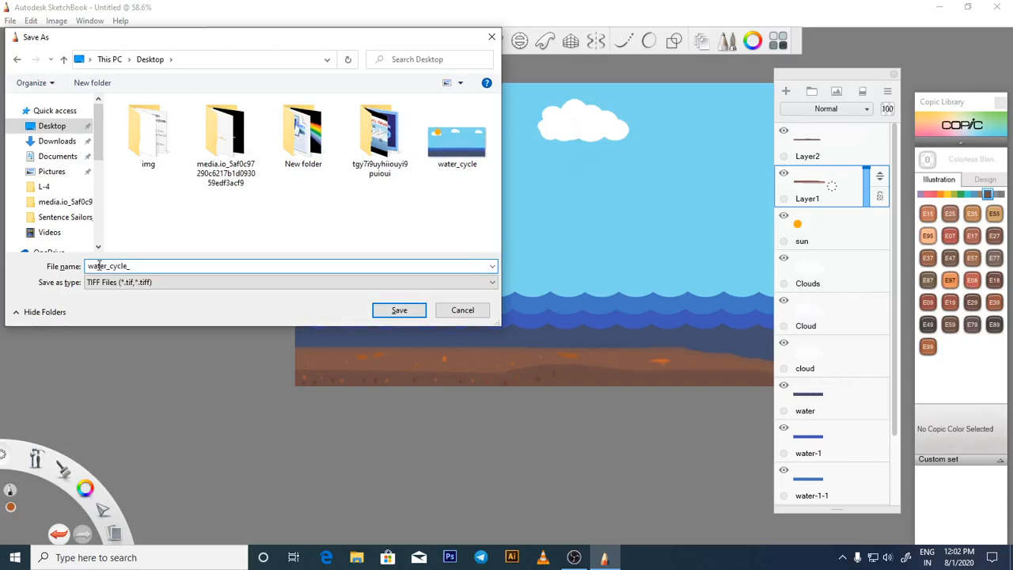
pyautogui.press('BackSpace')
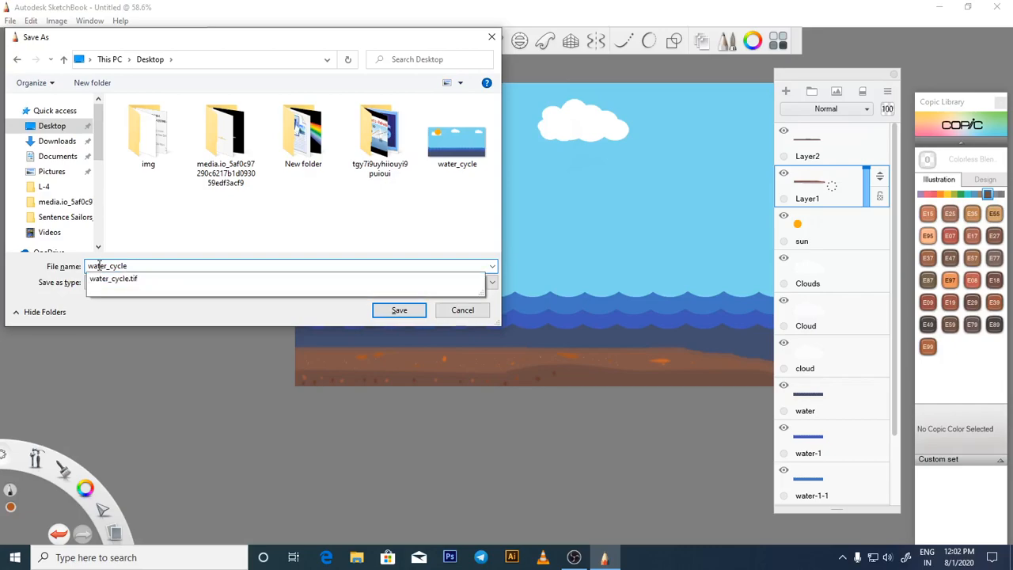
pyautogui.write('_part')
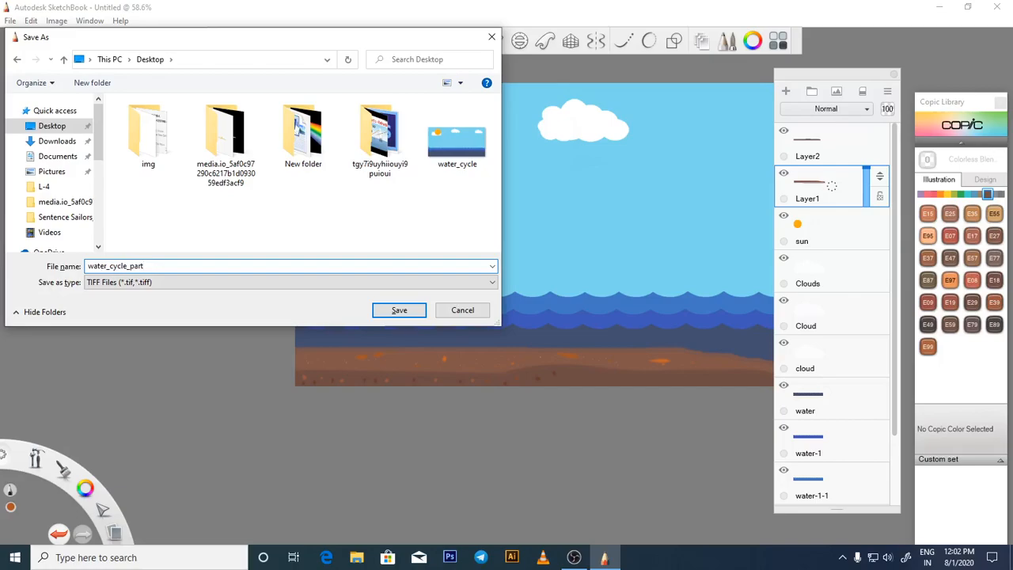
pyautogui.write('2')
pyautogui.click(397, 310)
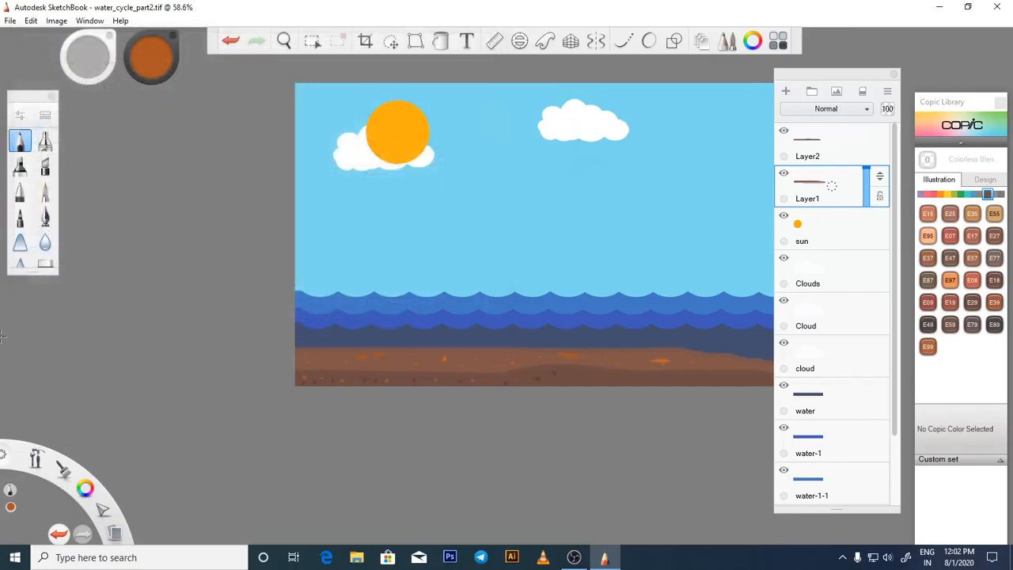
# Add a new layer directly above the sun layer and choose Copic G19 Bright Parrot as the drawing colour.
pyautogui.press('space')
pyautogui.moveTo(582, 212); pyautogui.dragTo(414, 213)
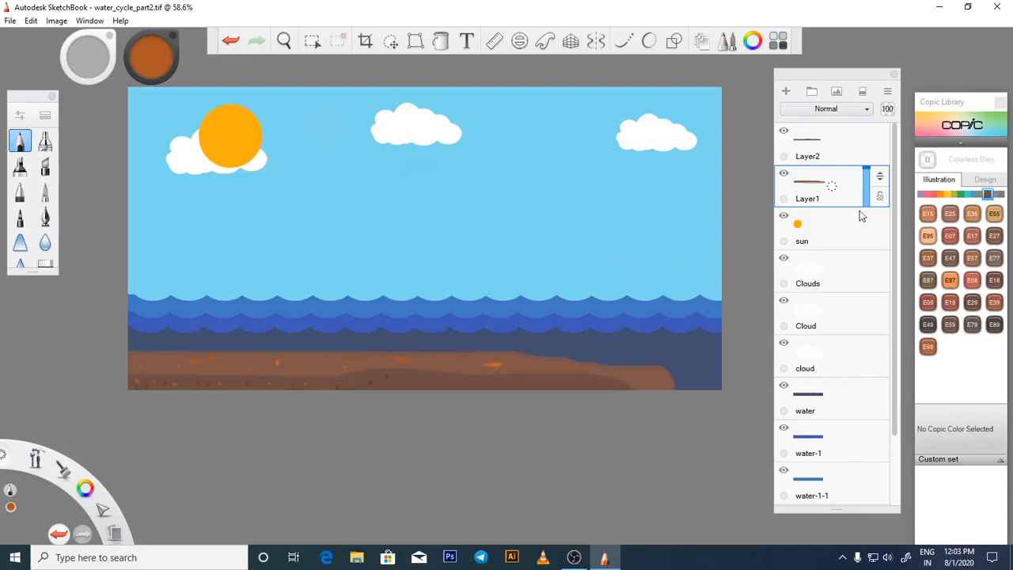
pyautogui.click(857, 240)
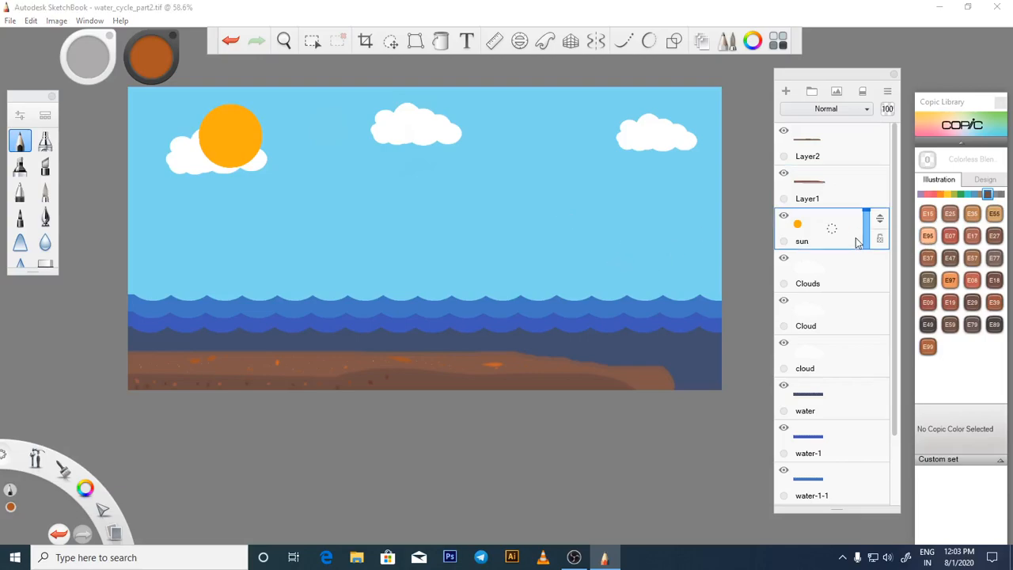
pyautogui.click(785, 92)
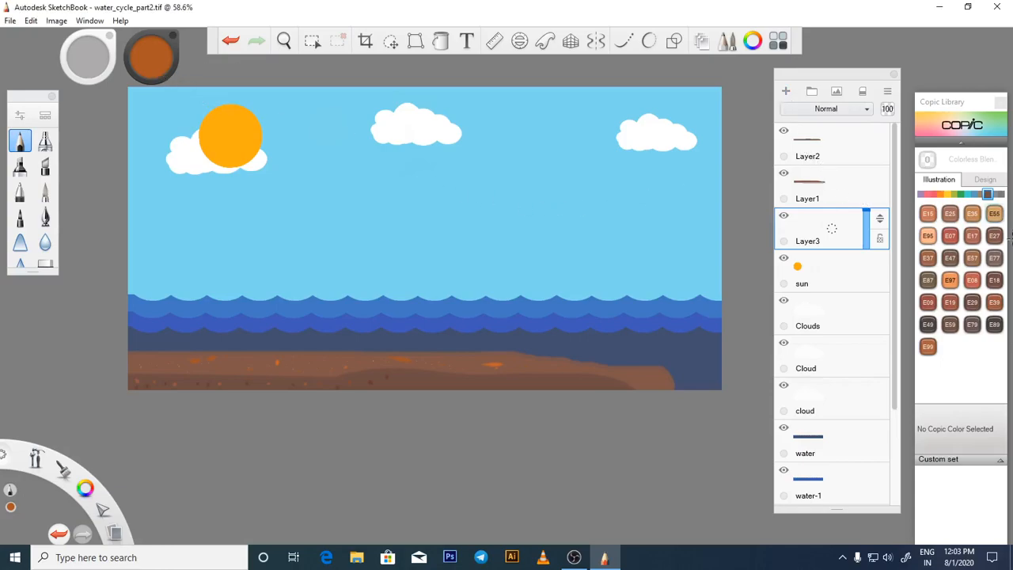
pyautogui.click(960, 194)
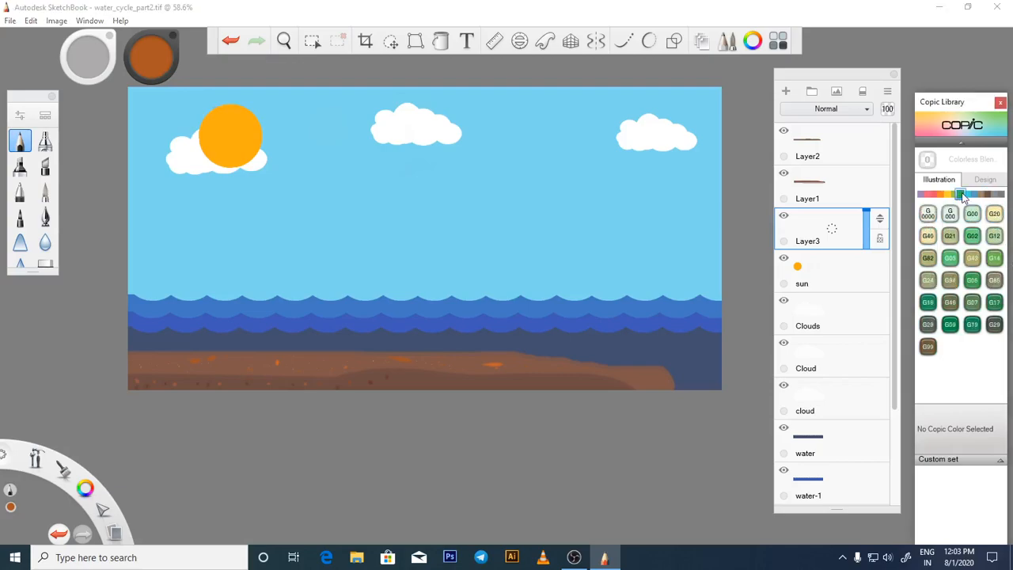
pyautogui.click(973, 303)
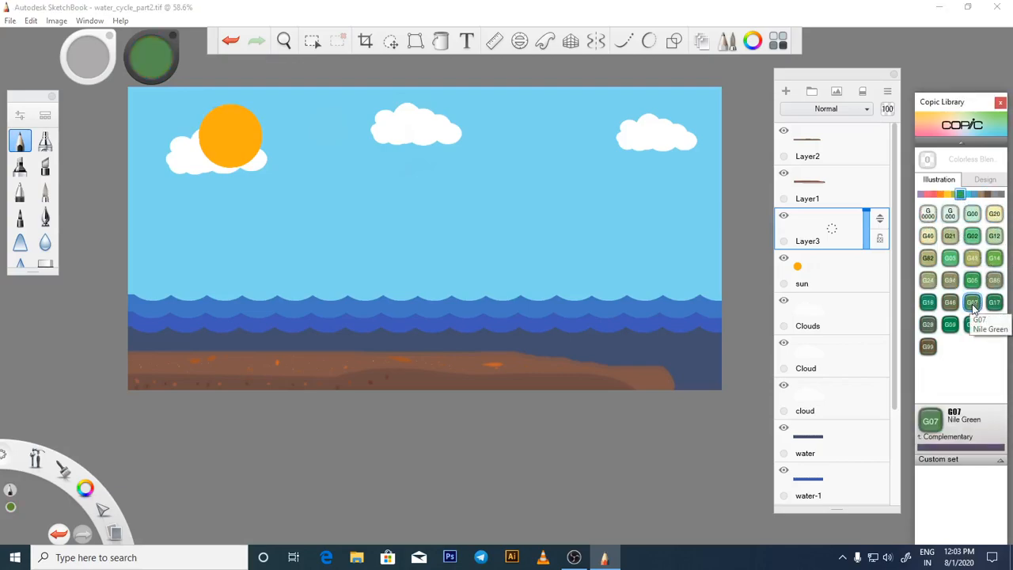
pyautogui.click(973, 330)
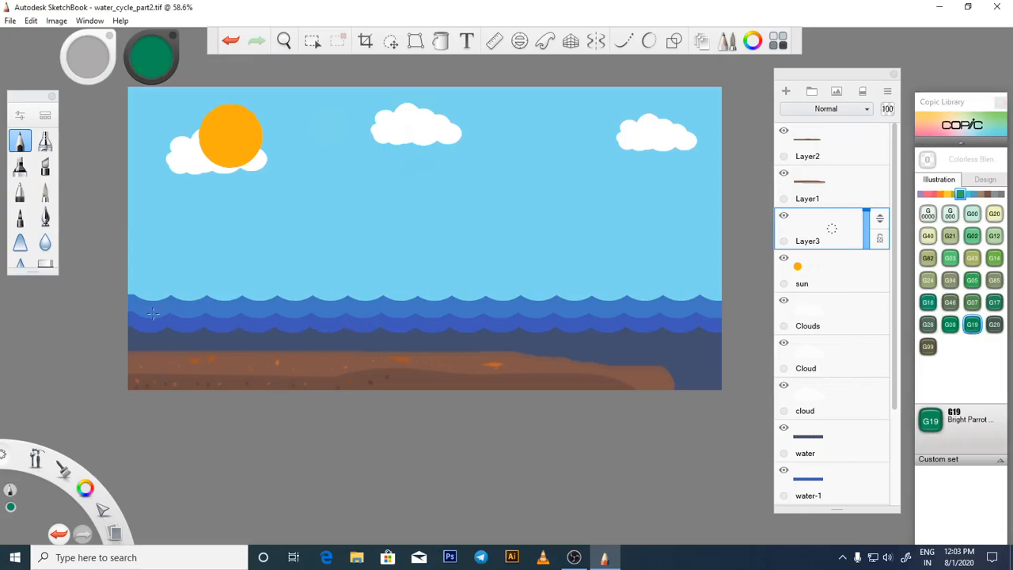
# Outline a grassy bank above the brown shore on Layer3 with the Steady Stroke at 2, and flood-fill it with the green.
pyautogui.click(648, 45)
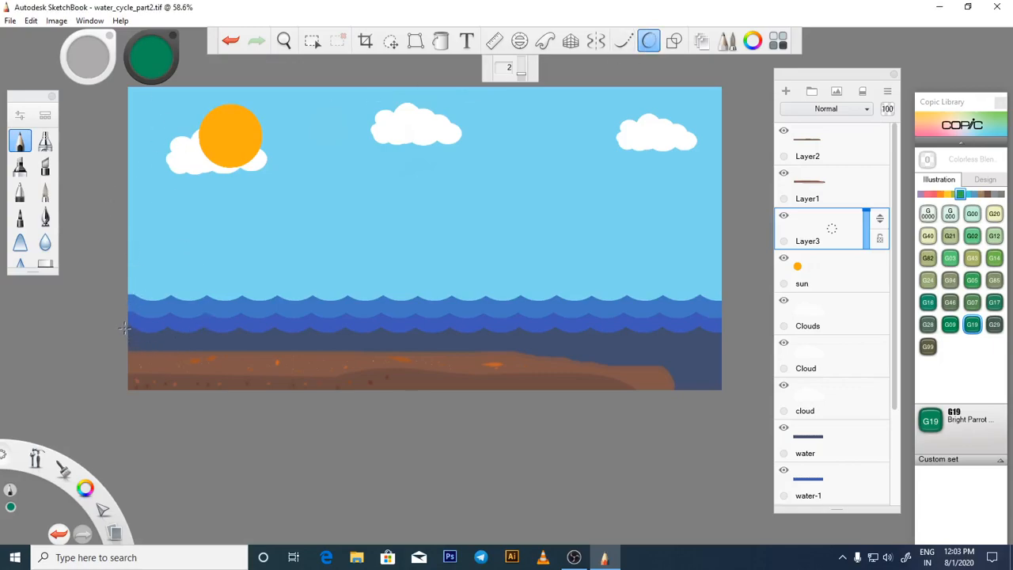
pyautogui.moveTo(125, 317); pyautogui.dragTo(182, 319)
pyautogui.moveTo(259, 324); pyautogui.dragTo(287, 324)
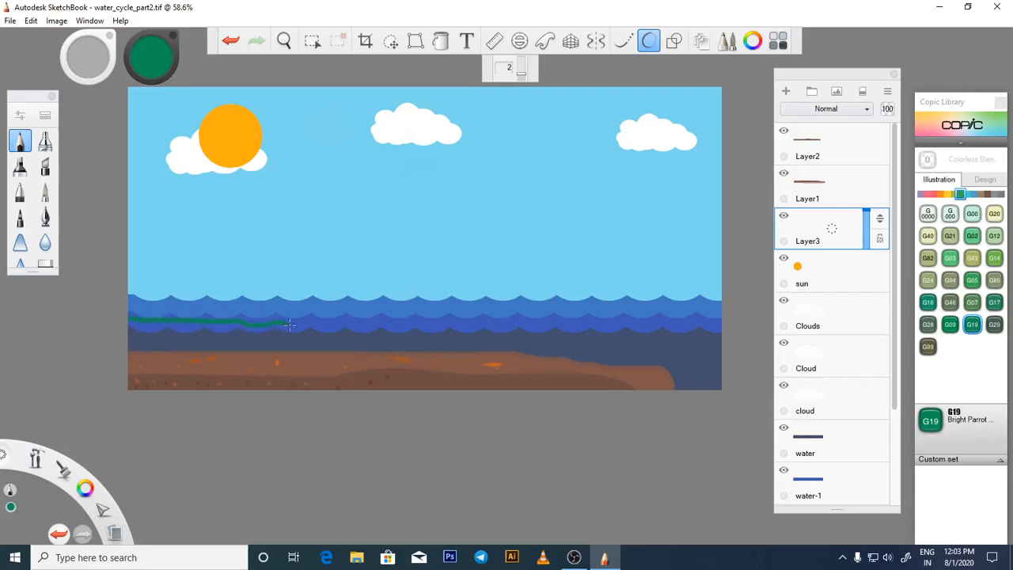
pyautogui.moveTo(354, 326)
pyautogui.mouseDown()
pyautogui.moveTo(588, 333)
pyautogui.moveTo(624, 339)
pyautogui.moveTo(665, 369)
pyautogui.moveTo(589, 365)
pyautogui.mouseUp()
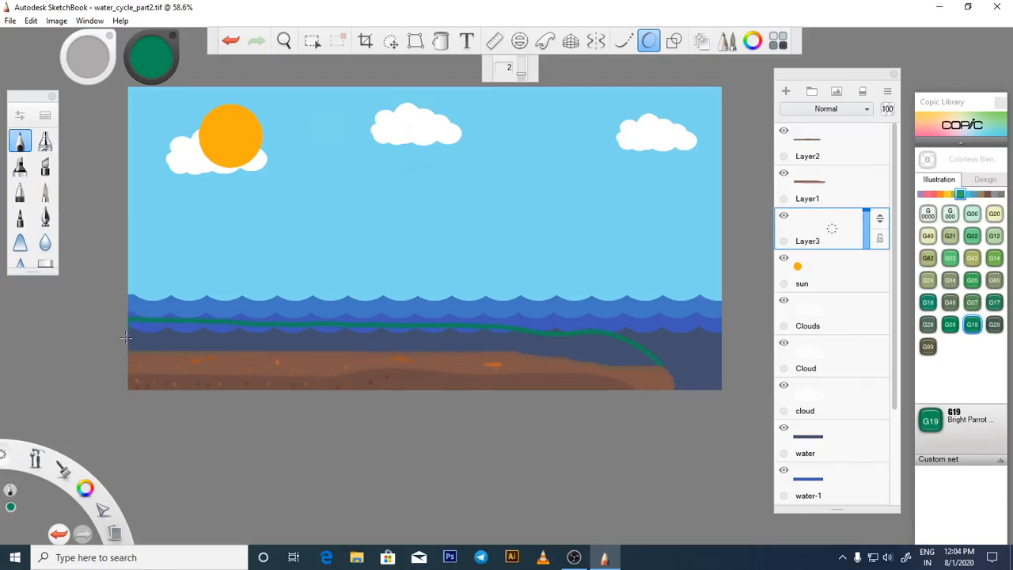
pyautogui.moveTo(129, 319); pyautogui.dragTo(130, 352)
pyautogui.click(440, 43)
pyautogui.click(224, 331)
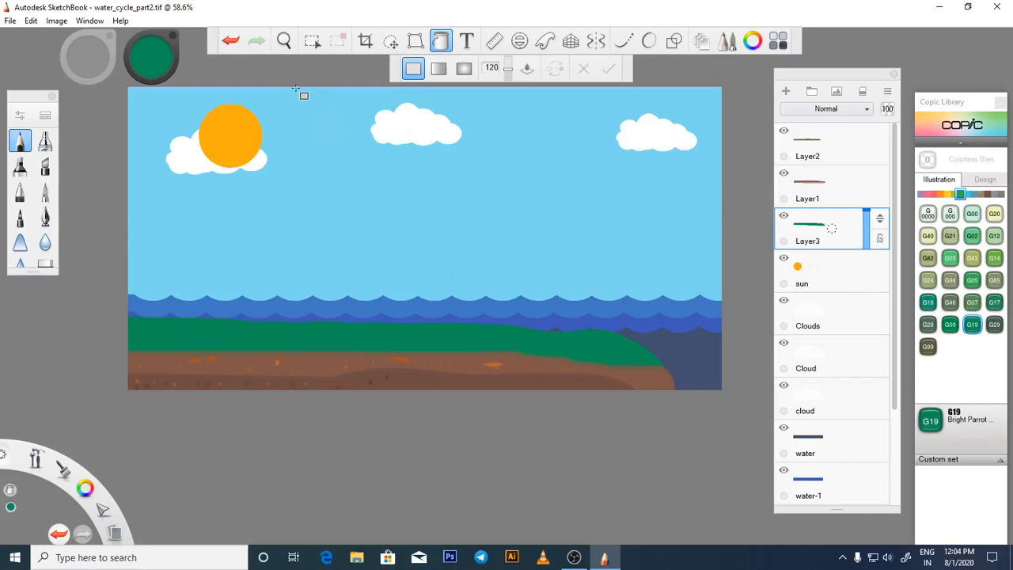
# Choose Copic G09 as the colour and add another new layer directly above the sun layer.
pyautogui.click(950, 324)
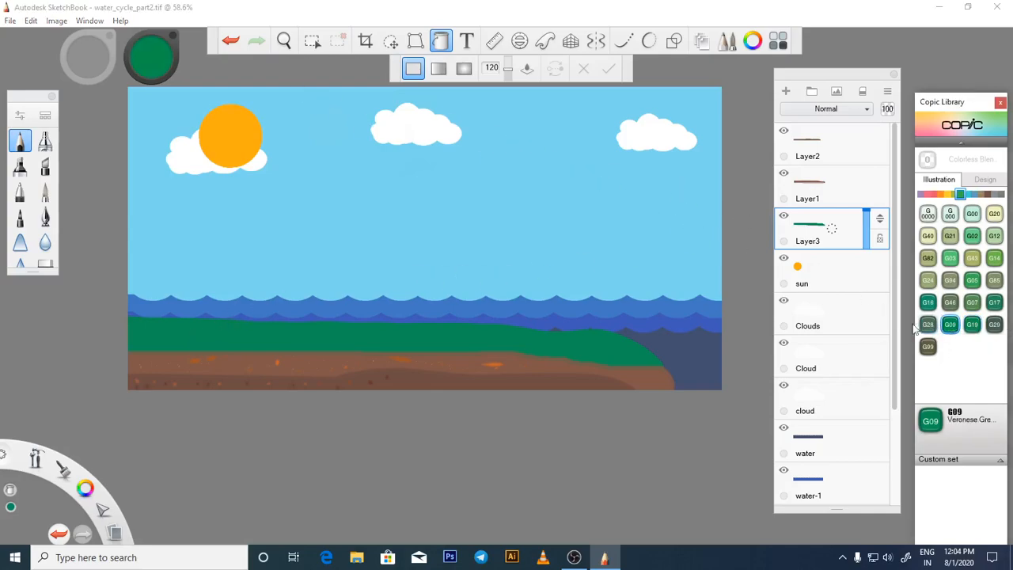
pyautogui.click(861, 278)
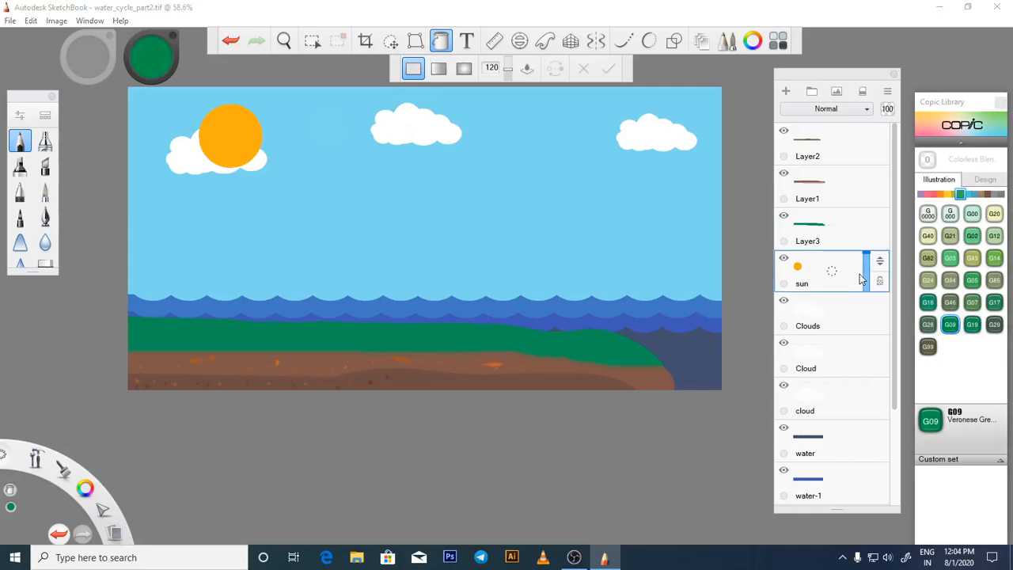
pyautogui.click(786, 92)
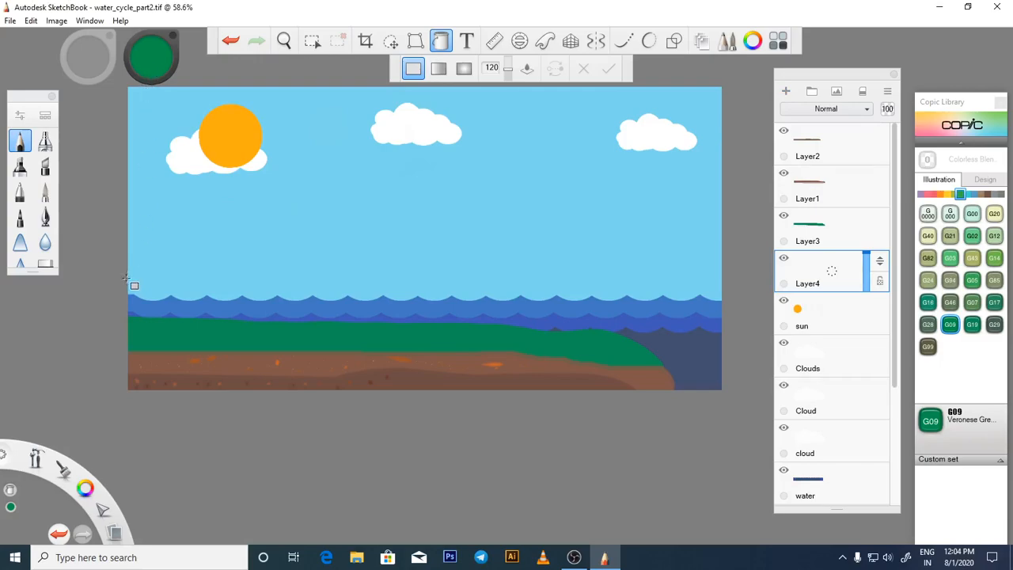
# Outline a taller grass bank behind the first on Layer4 with the Steady Stroke, sloping down at its right end, and flood-fill it.
pyautogui.click(648, 41)
pyautogui.moveTo(127, 291)
pyautogui.mouseDown()
pyautogui.moveTo(540, 296)
pyautogui.moveTo(573, 299)
pyautogui.moveTo(634, 336)
pyautogui.mouseUp()
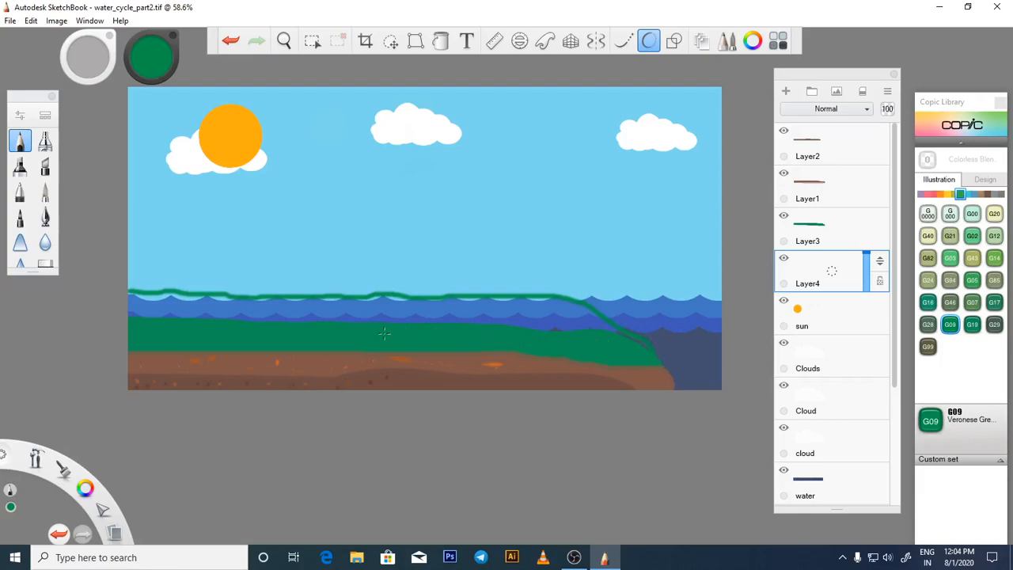
pyautogui.click(440, 41)
pyautogui.click(307, 308)
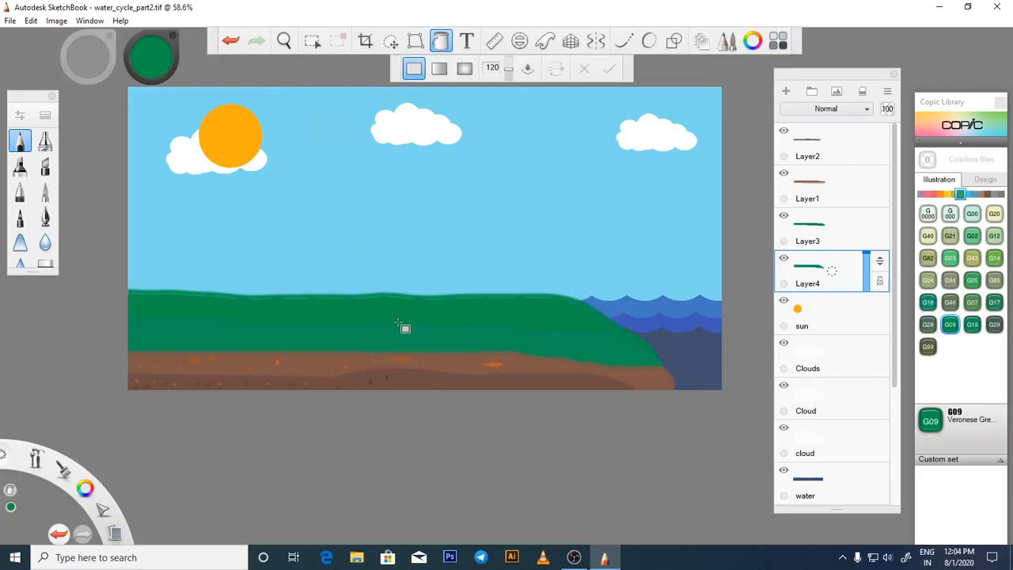
# Undo the last fill and try Copic G17 Forest Green inside the rear grass bank's outline on Layer4.
pyautogui.hotkey('ctrl', 'z')
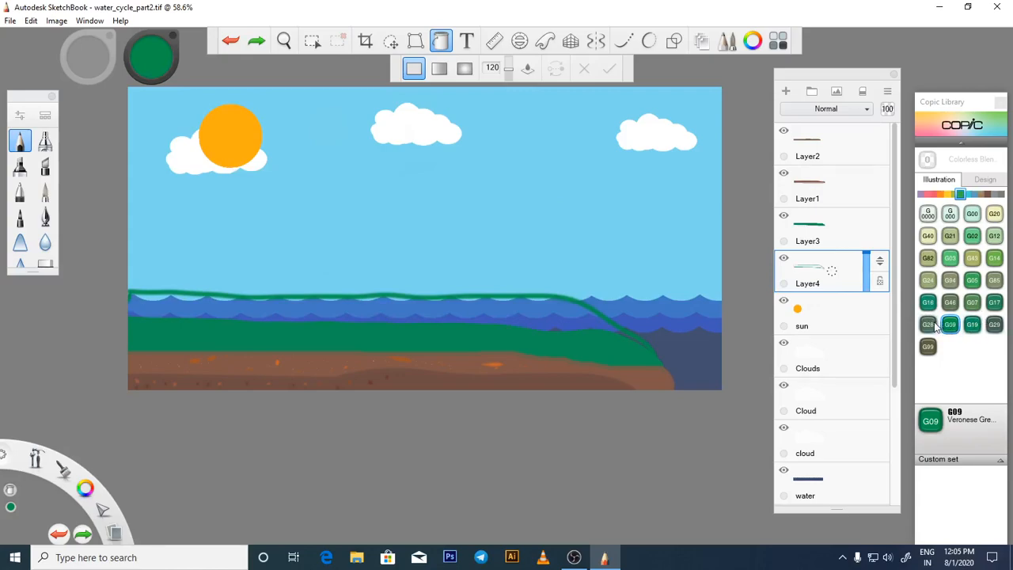
pyautogui.click(995, 306)
pyautogui.click(352, 307)
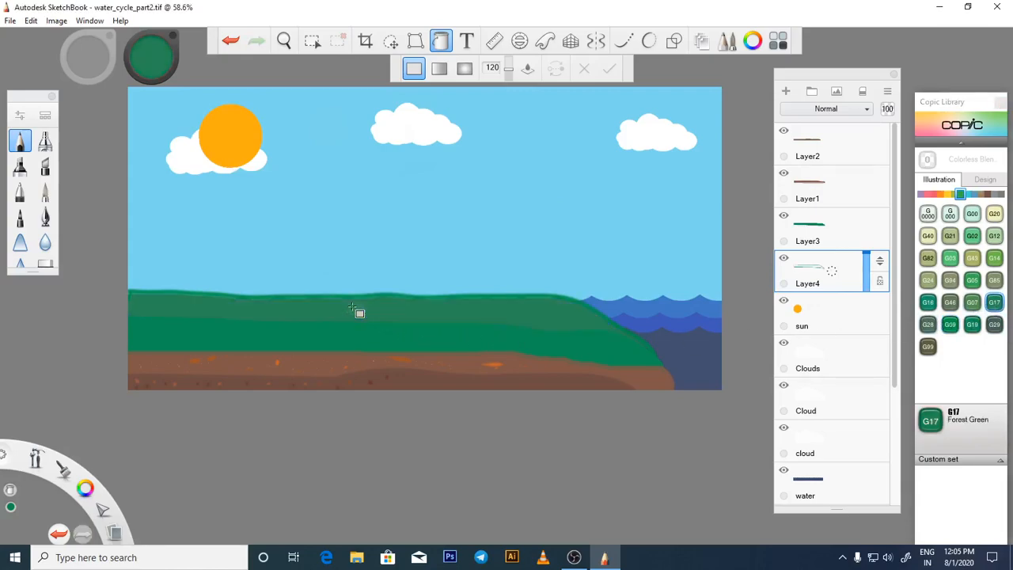
pyautogui.hotkey('ctrl', 'z')
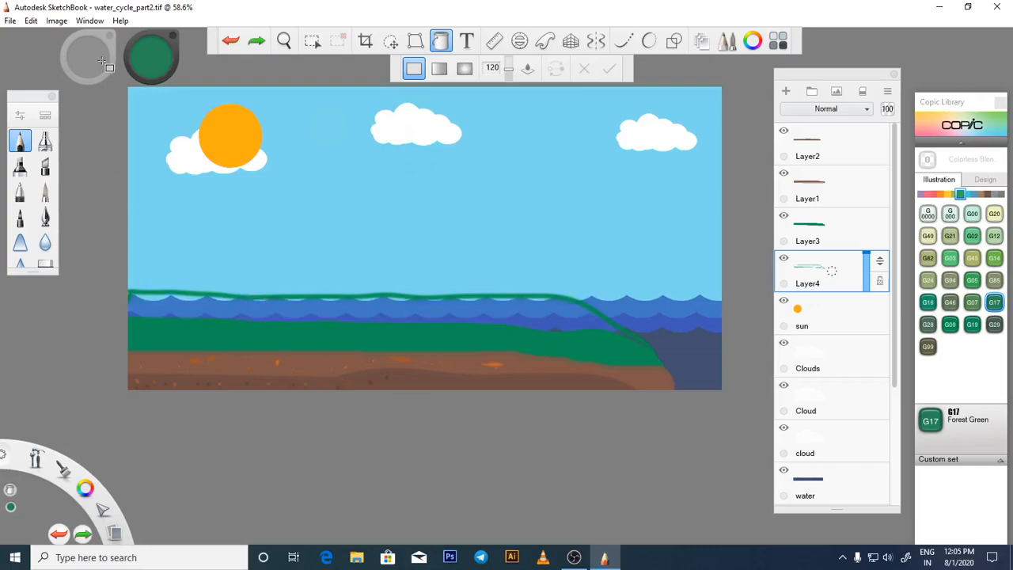
# Pick a brighter custom green from the colour wheel and flood-fill the rear grass bank and its outline on Layer4.
pyautogui.click(145, 62)
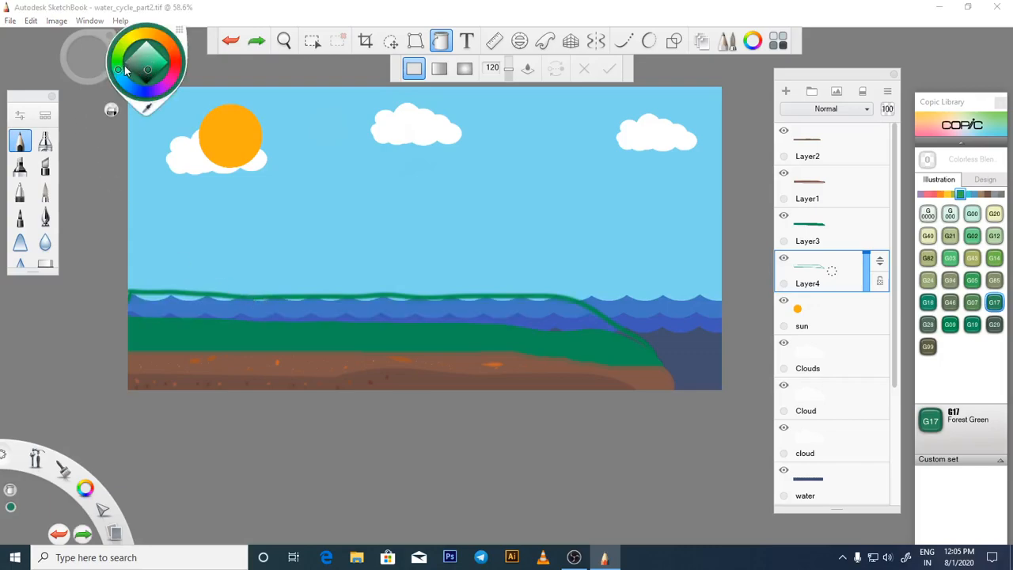
pyautogui.click(151, 69)
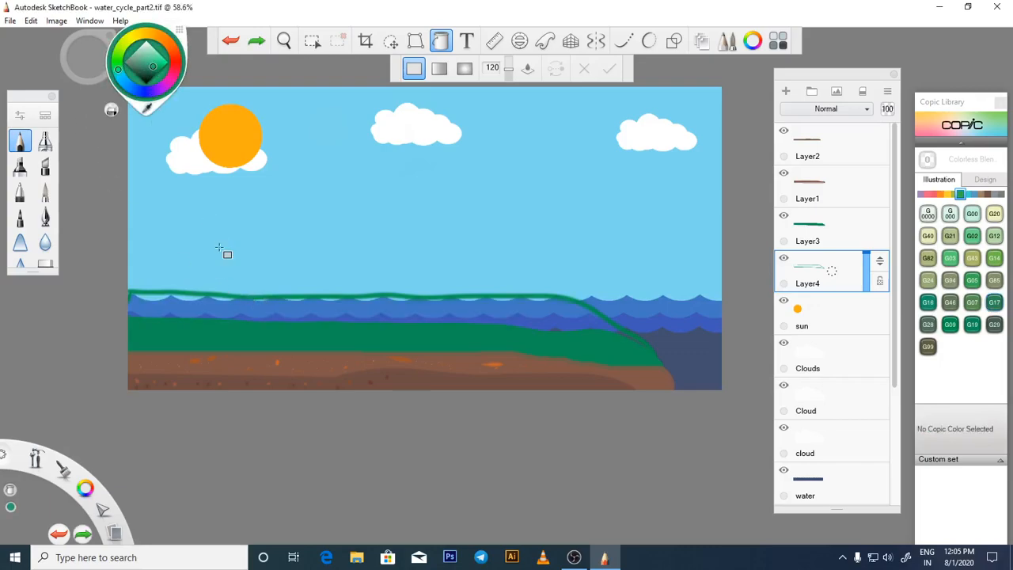
pyautogui.click(260, 311)
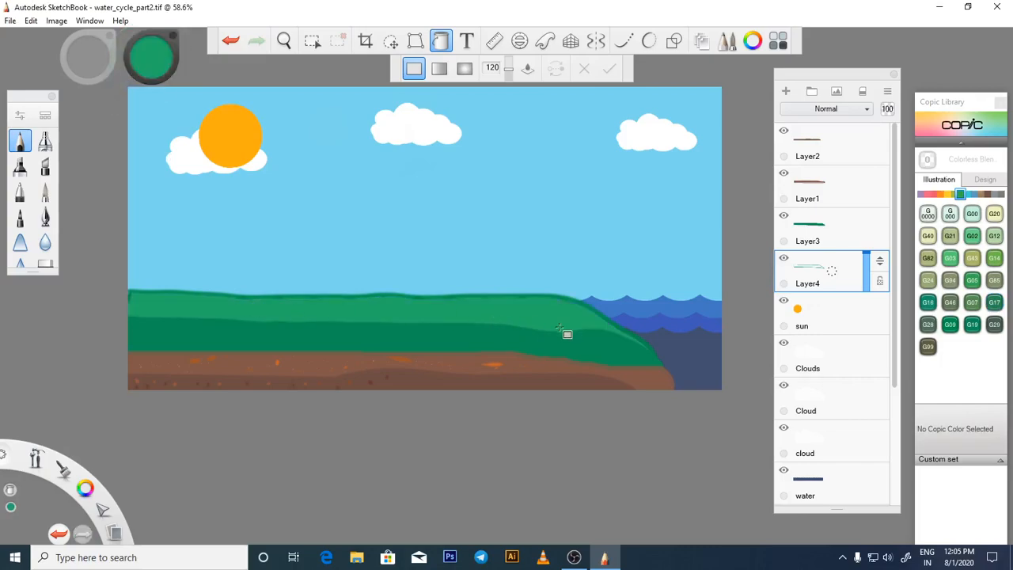
pyautogui.click(511, 318)
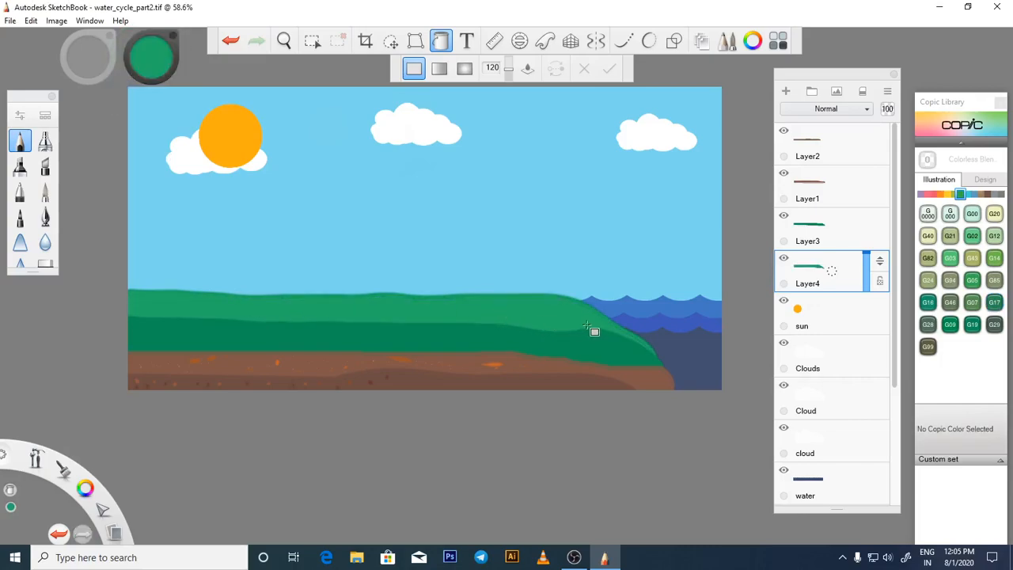
pyautogui.scroll(2, 594, 331)
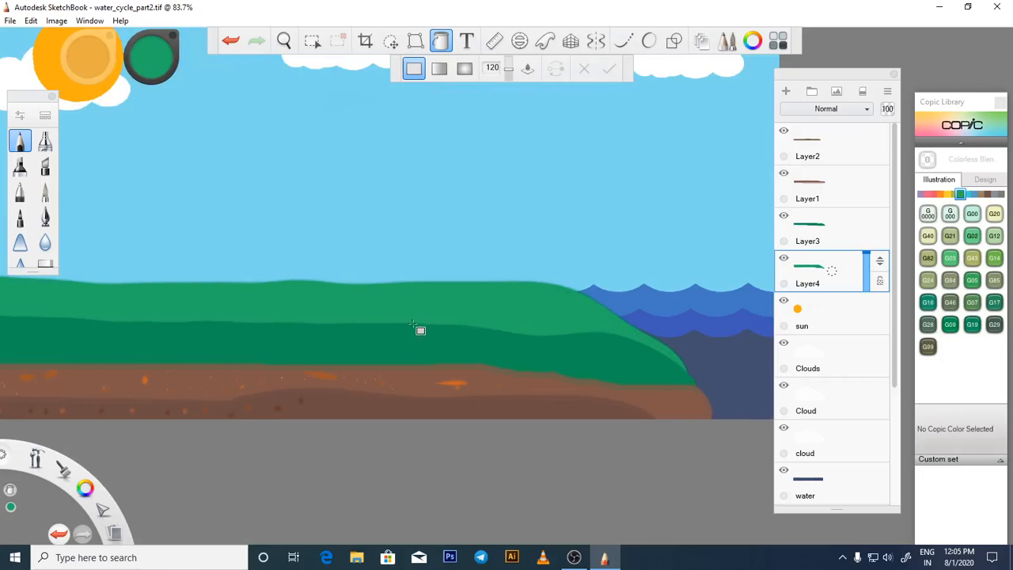
pyautogui.scroll(-2, 536, 330)
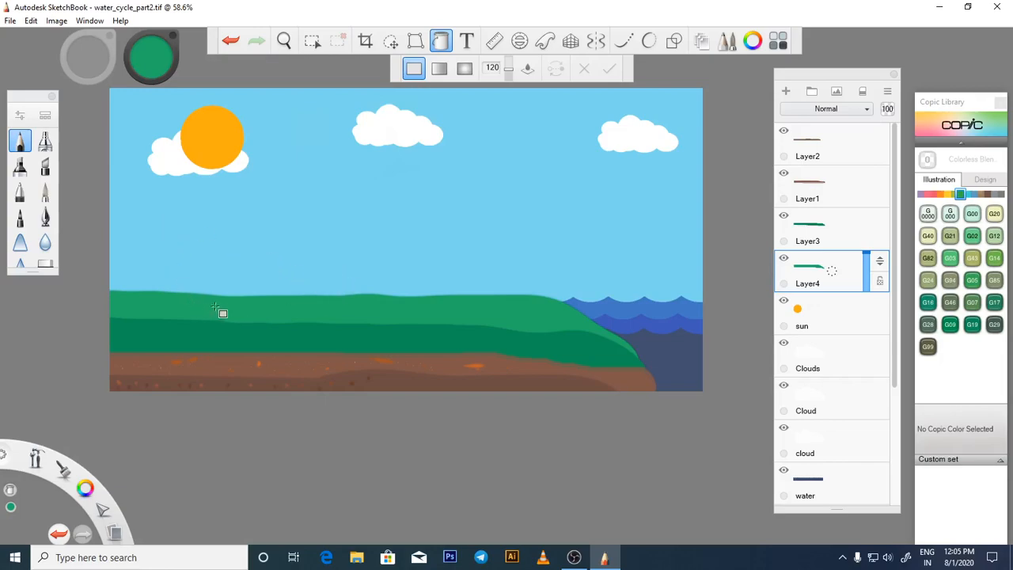
# Darken the custom green on the colour wheel and add a new layer above Layer2 at the head of the layer stack.
pyautogui.click(157, 63)
pyautogui.moveTo(153, 69); pyautogui.dragTo(150, 77)
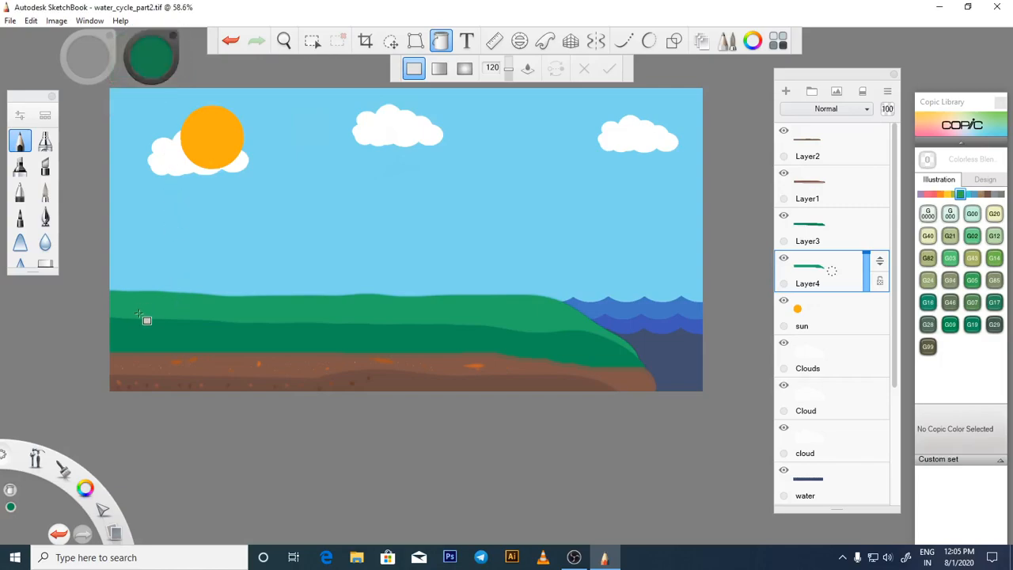
pyautogui.scroll(1, 139, 317)
pyautogui.scroll(1, 139, 316)
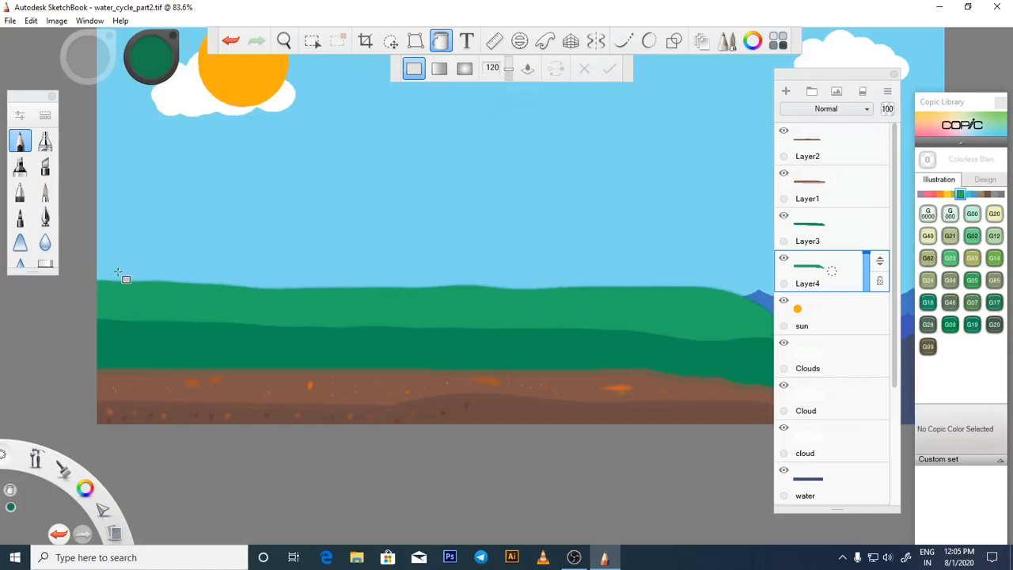
pyautogui.click(867, 152)
pyautogui.click(786, 91)
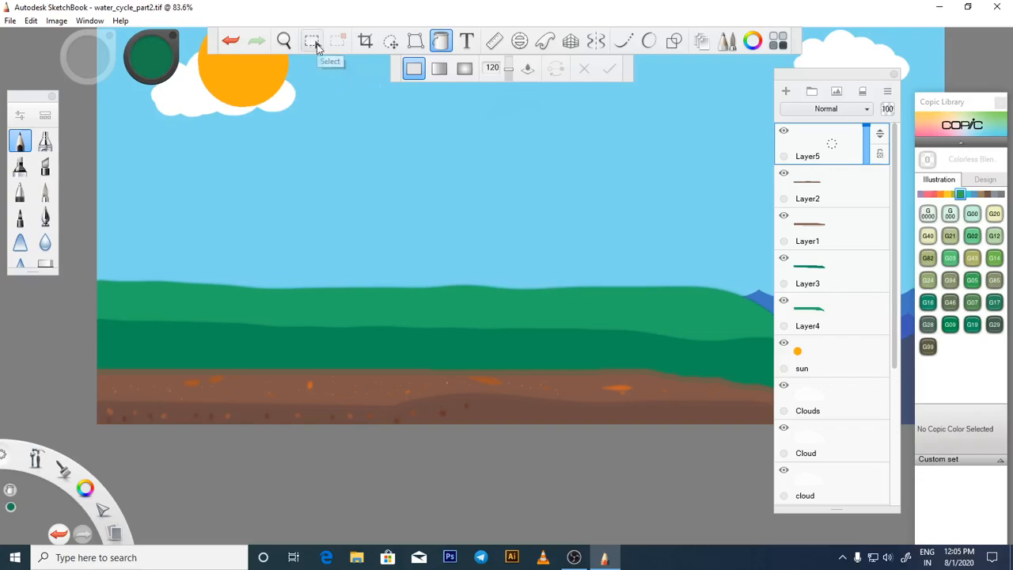
# Build a bush-shaped selection from overlapping ovals in add mode at the left end of the rear grass bank.
pyautogui.click(313, 42)
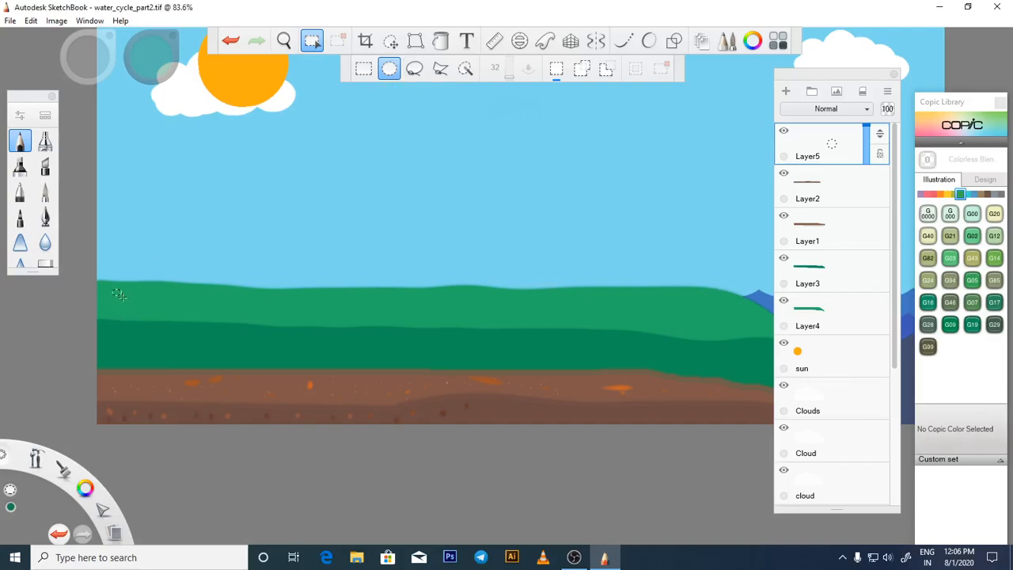
pyautogui.moveTo(131, 305); pyautogui.dragTo(131, 305)
pyautogui.click(584, 70)
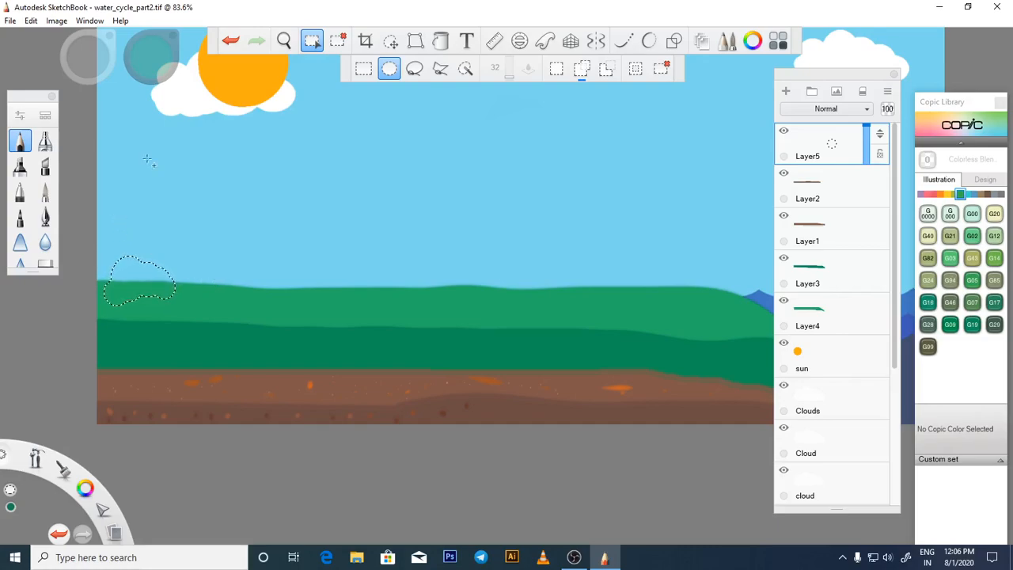
# Adjust the colour to a deep, dark green in the Color Editor and flood-fill the bush selection on Layer5.
pyautogui.click(752, 40)
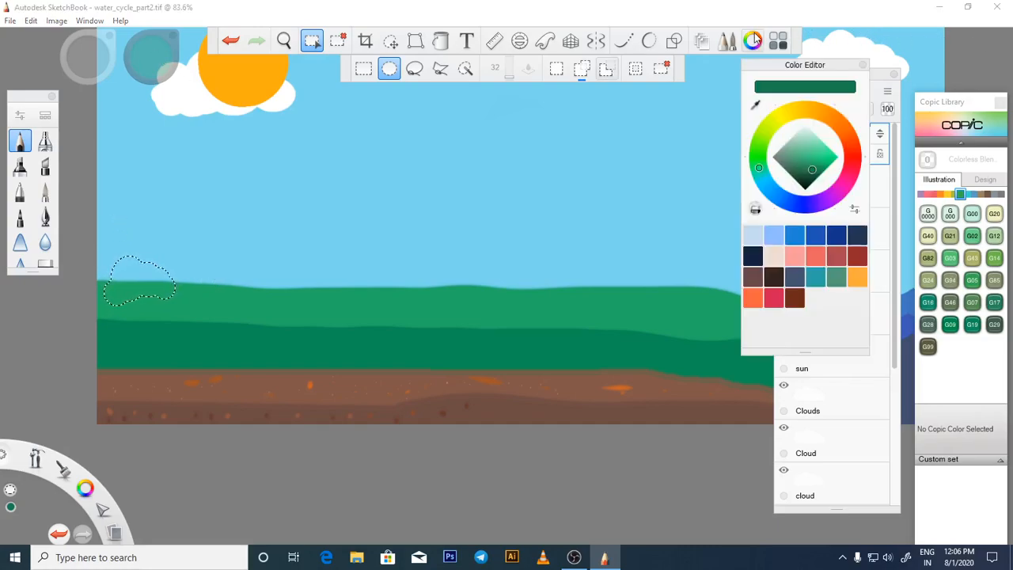
pyautogui.moveTo(815, 174); pyautogui.dragTo(821, 172)
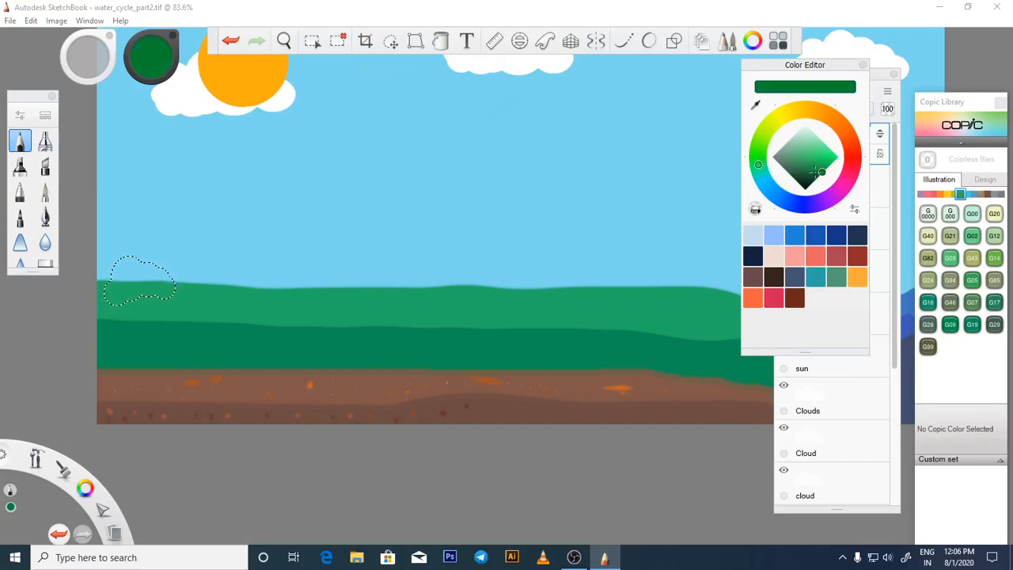
pyautogui.click(443, 41)
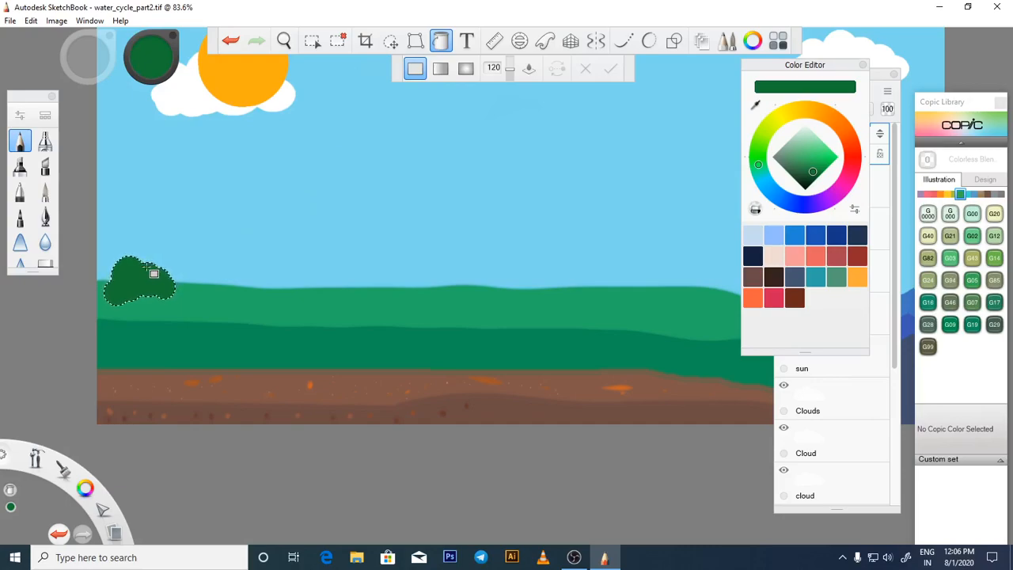
pyautogui.click(863, 65)
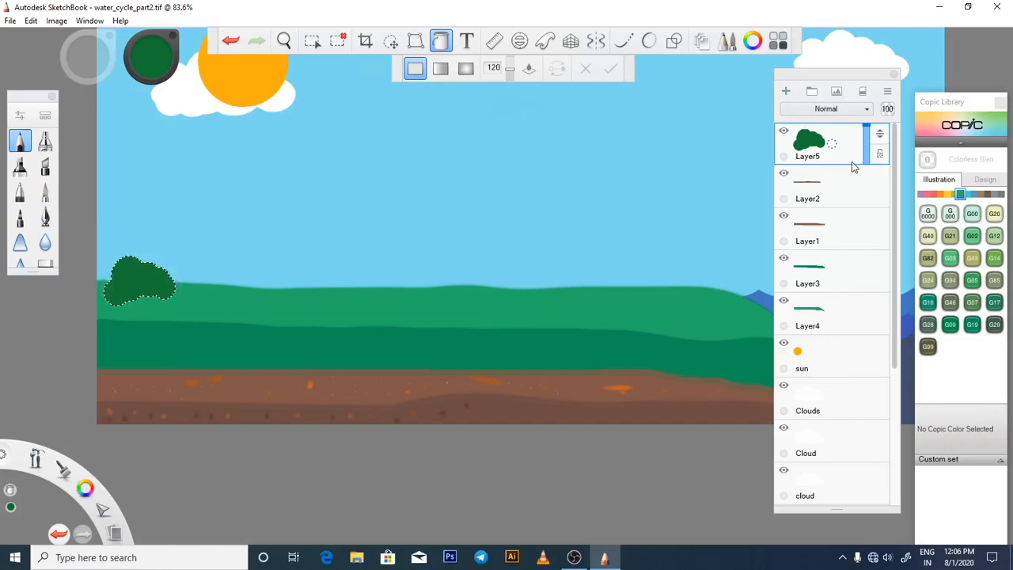
# Paste a copy of the bush onto a new layer and transform it so it overlaps the original's right side.
pyautogui.hotkey('ctrl', 'v')
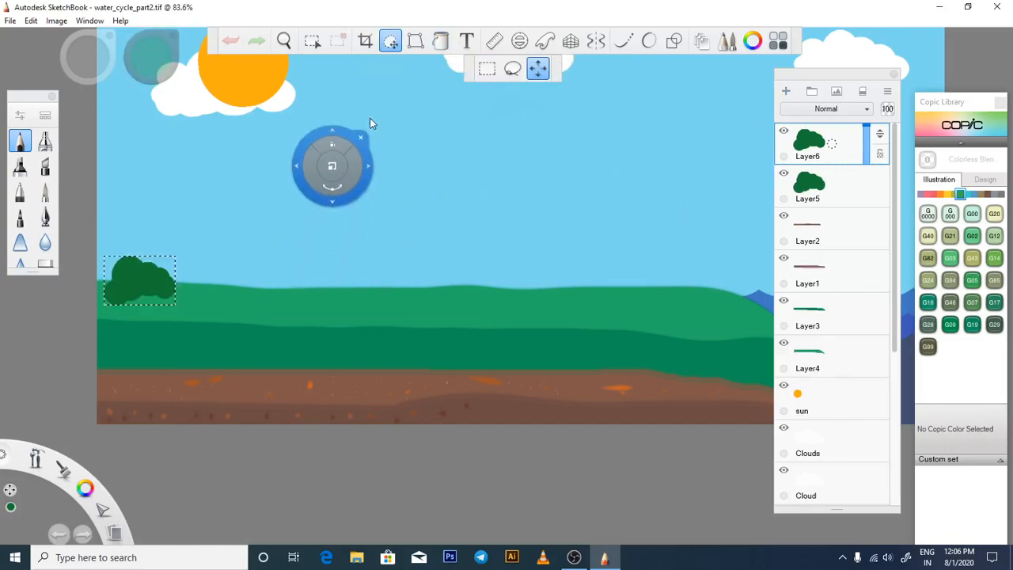
pyautogui.click(390, 41)
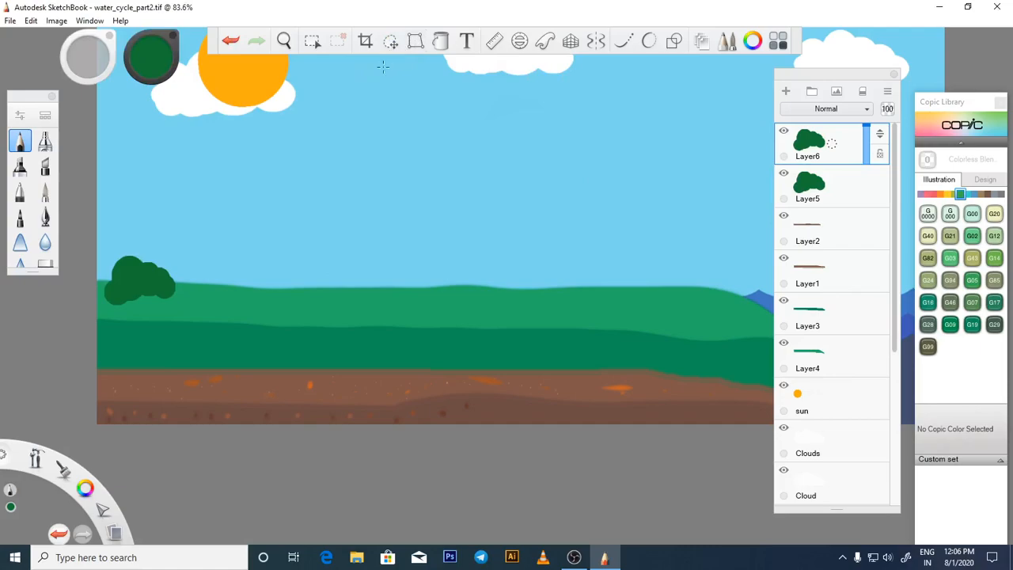
pyautogui.click(390, 41)
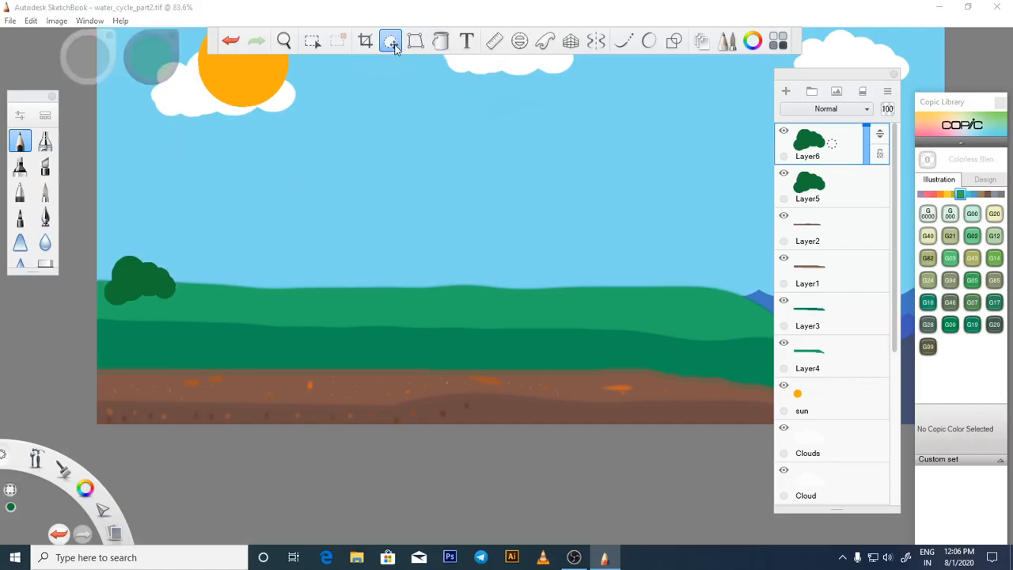
pyautogui.moveTo(428, 116); pyautogui.dragTo(473, 120)
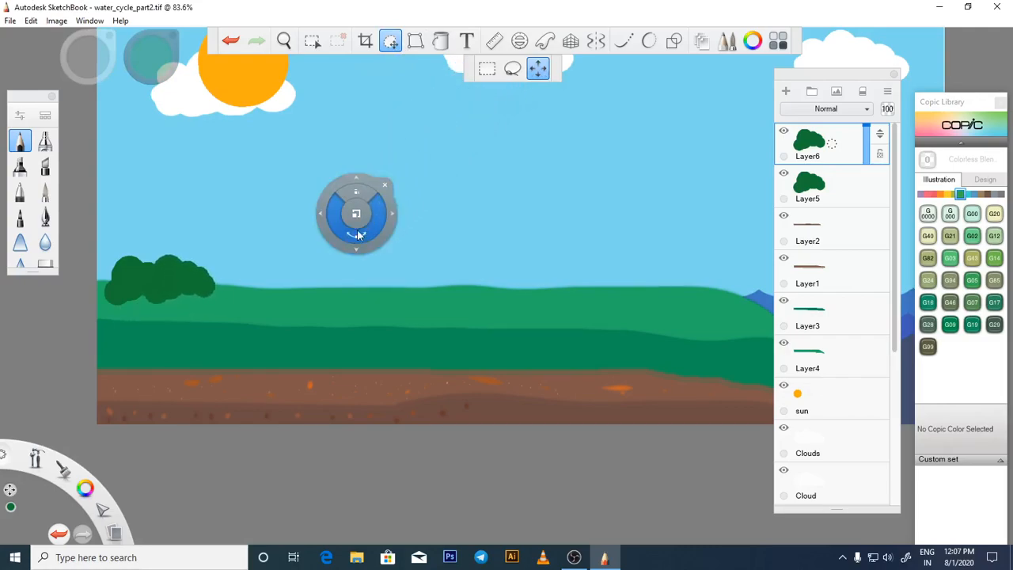
pyautogui.moveTo(361, 221); pyautogui.dragTo(333, 224)
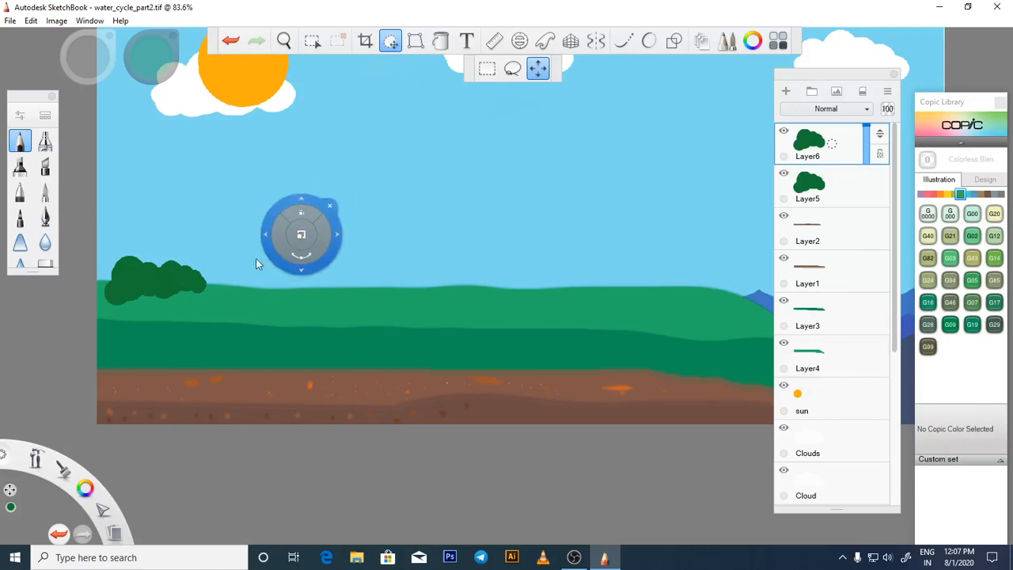
pyautogui.moveTo(234, 295); pyautogui.dragTo(188, 291)
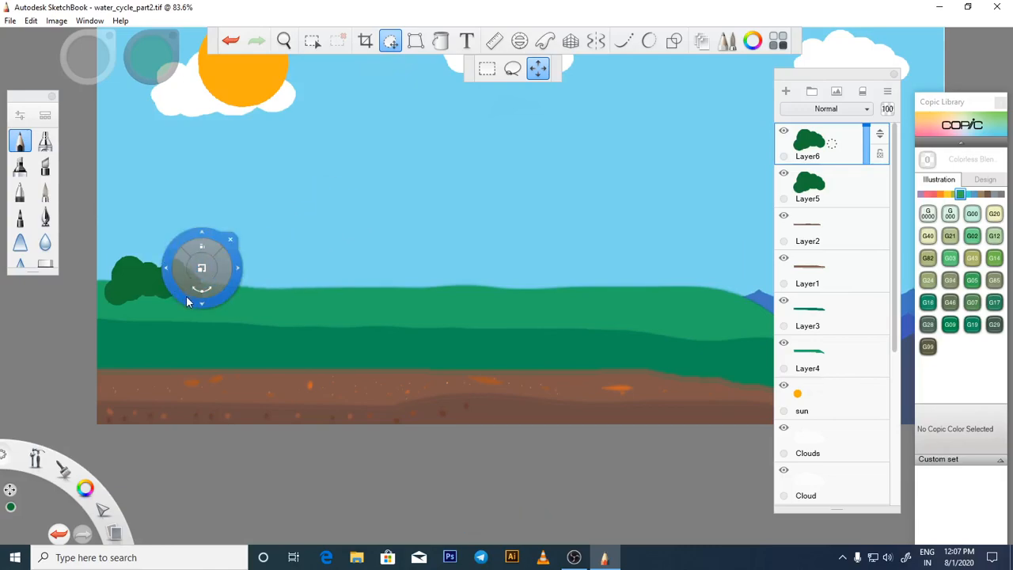
pyautogui.moveTo(174, 301); pyautogui.dragTo(410, 272)
# Merge the two bush layers, Layer6 and Layer5, into one layer.
pyautogui.keyDown('ctrl'); pyautogui.click(854, 191); pyautogui.keyUp('ctrl')
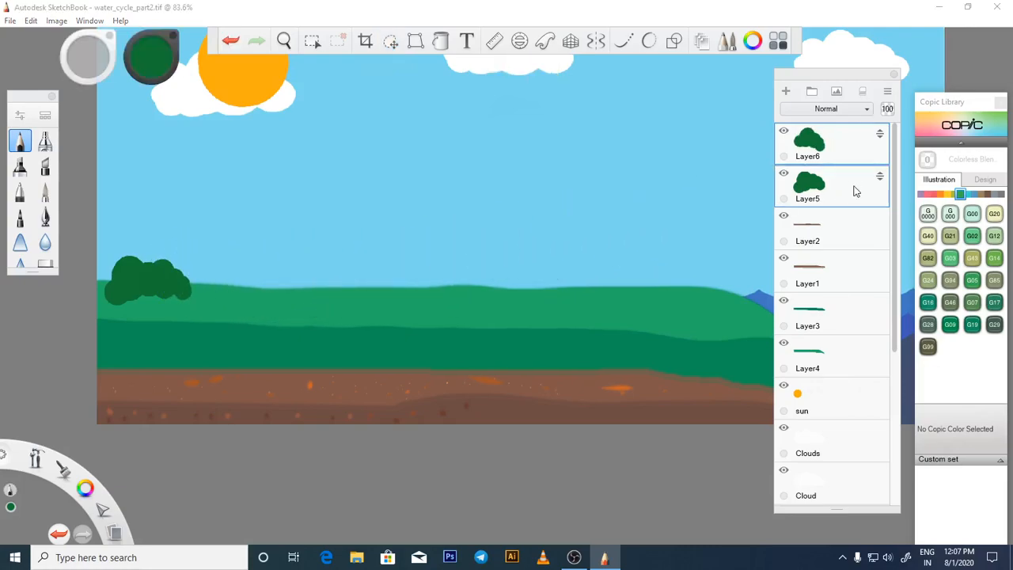
pyautogui.click(865, 147)
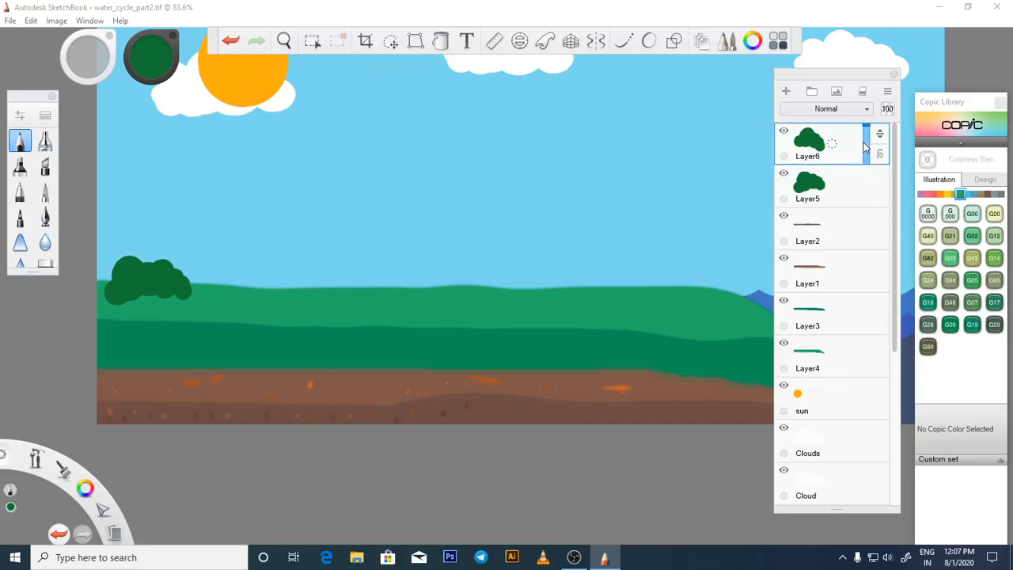
pyautogui.keyDown('ctrl'); pyautogui.click(862, 188); pyautogui.keyUp('ctrl')
pyautogui.click(887, 93)
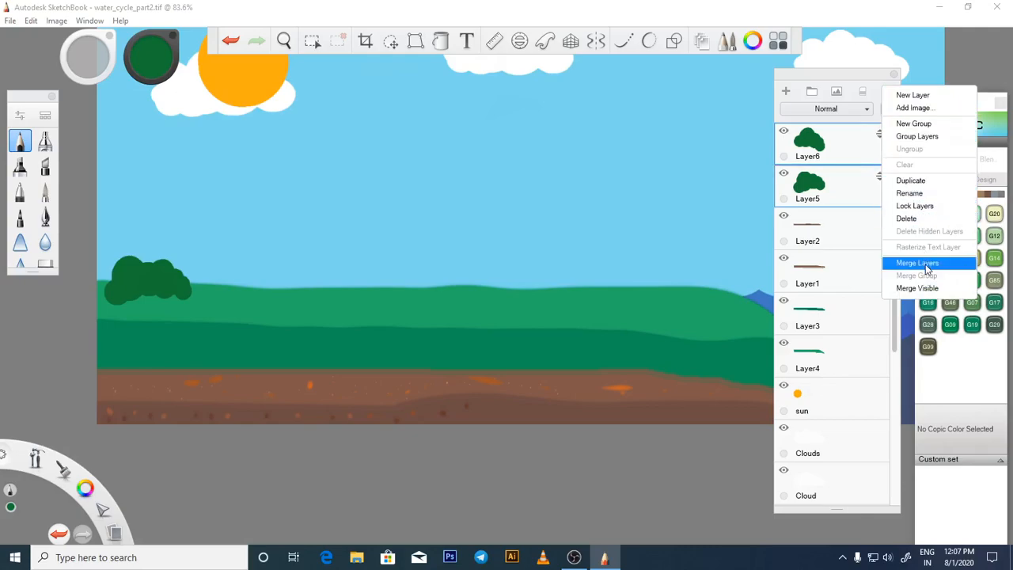
pyautogui.click(917, 263)
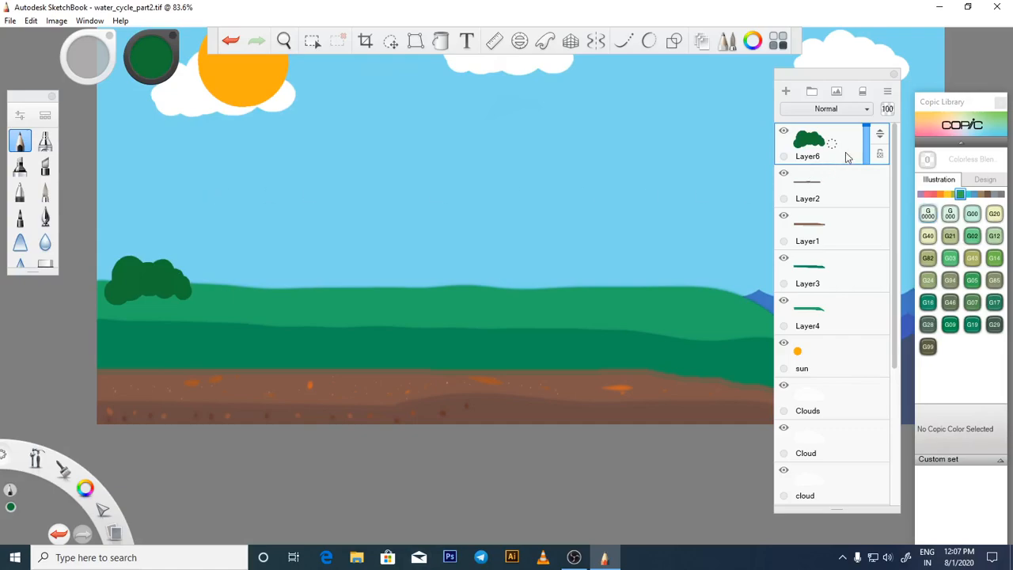
# Duplicate the merged bush layer, shrink the copy and place it near the middle of the rear grass bank.
pyautogui.click(890, 95)
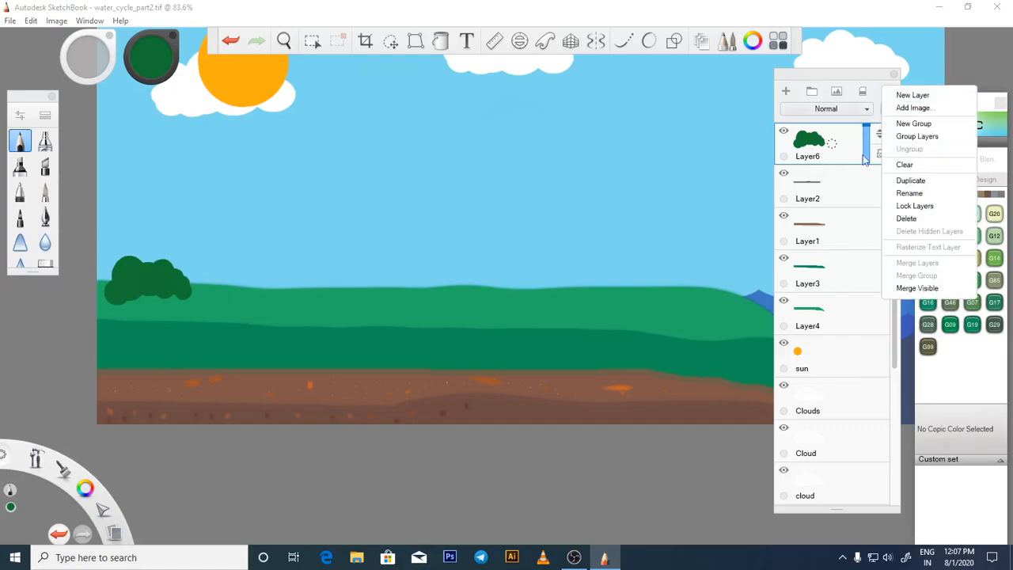
pyautogui.click(908, 180)
pyautogui.click(391, 41)
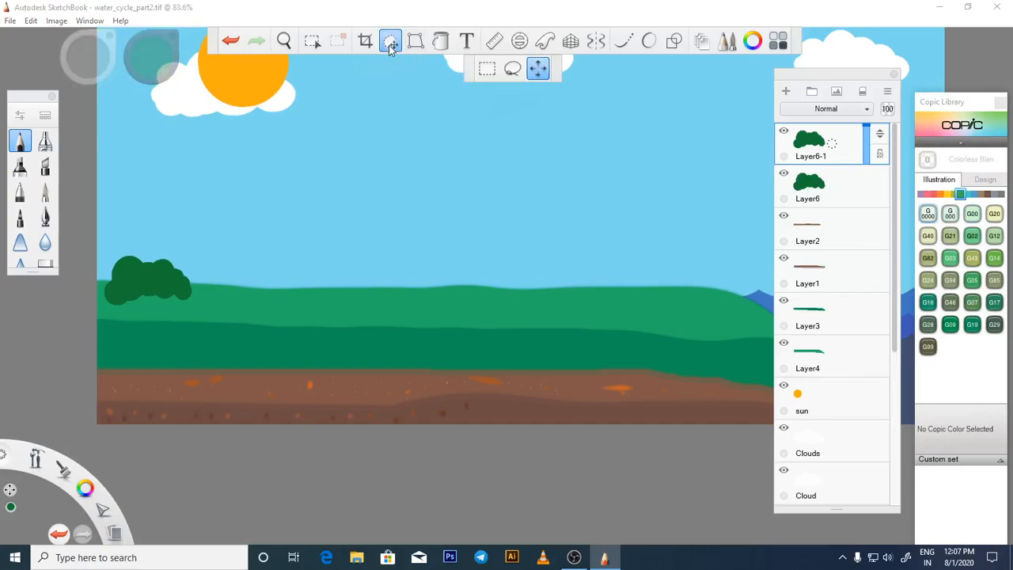
pyautogui.moveTo(180, 291); pyautogui.dragTo(476, 296)
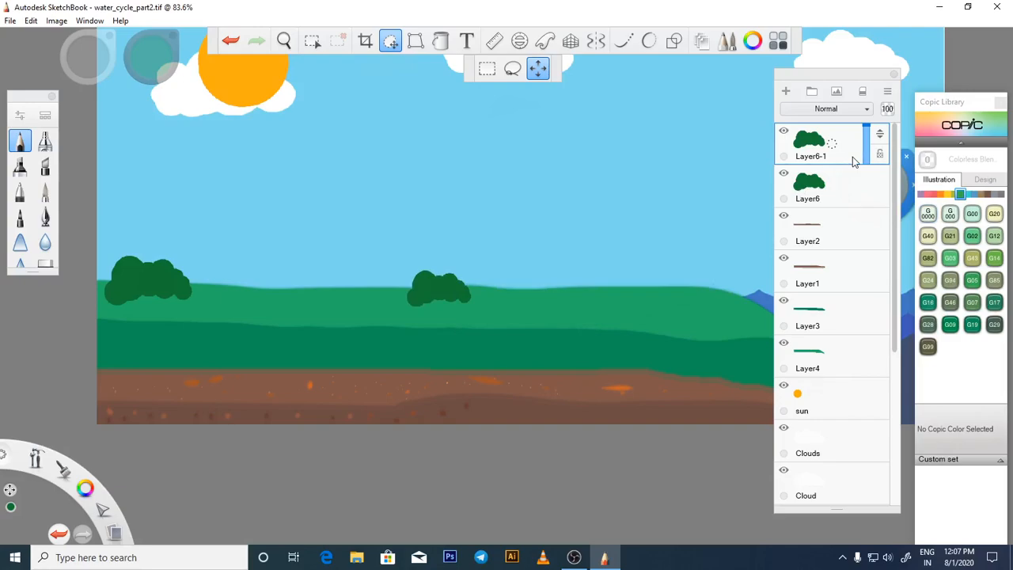
# Duplicate the smaller bush, shift the copy slightly right to widen the clump, and select Layer6-1 for transforming.
pyautogui.click(885, 92)
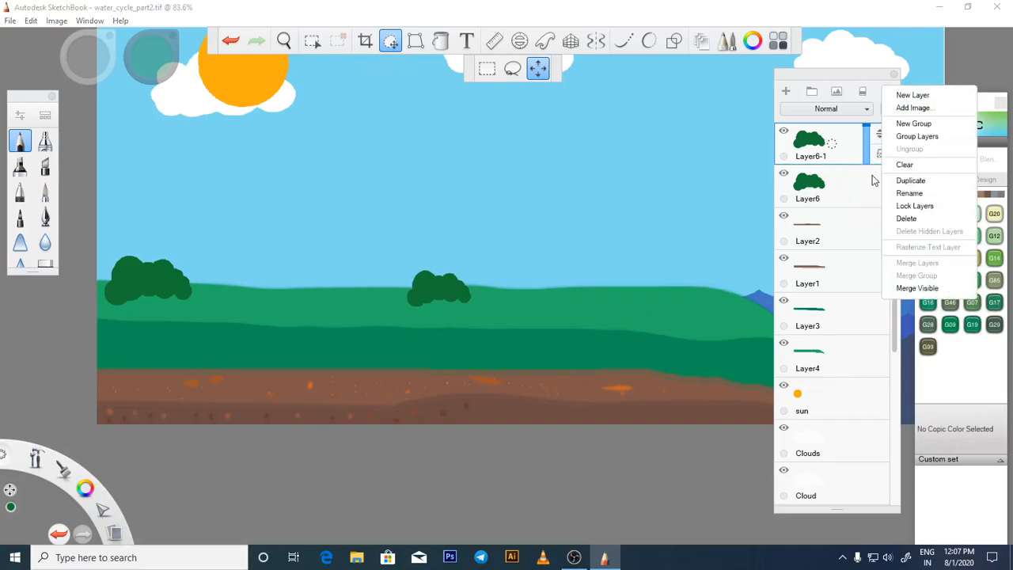
pyautogui.click(910, 180)
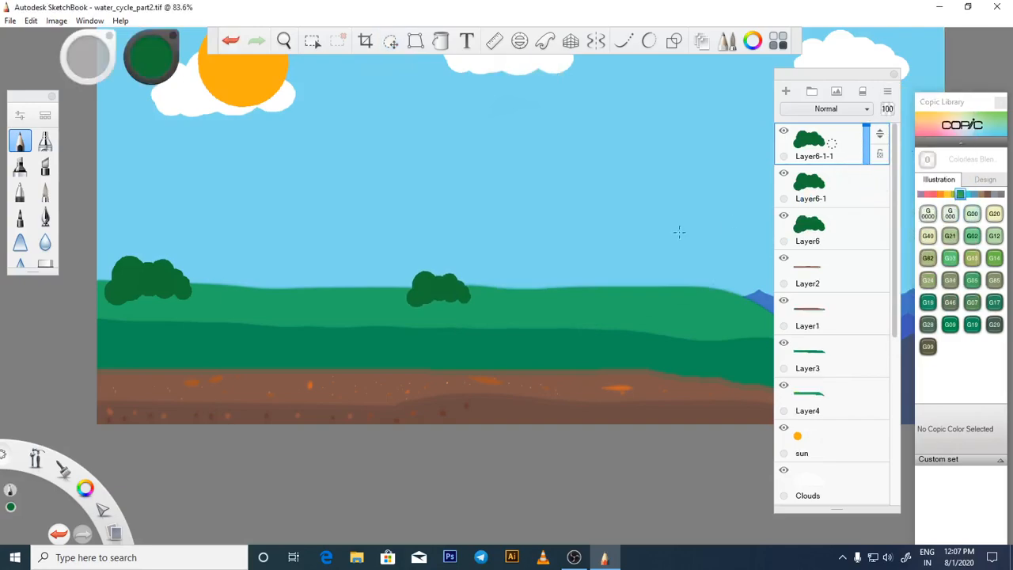
pyautogui.click(390, 40)
pyautogui.moveTo(475, 311); pyautogui.dragTo(591, 338)
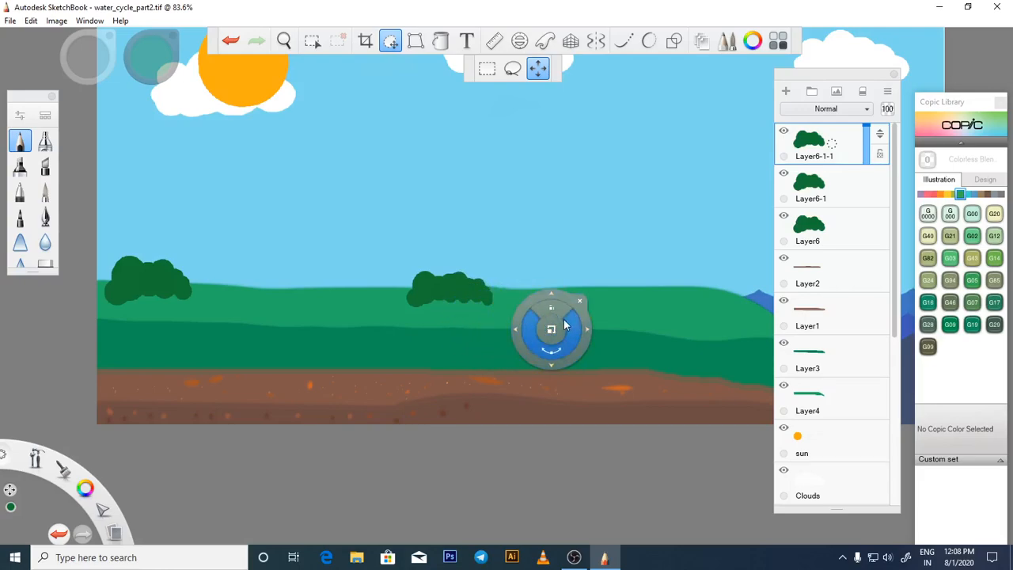
pyautogui.click(862, 189)
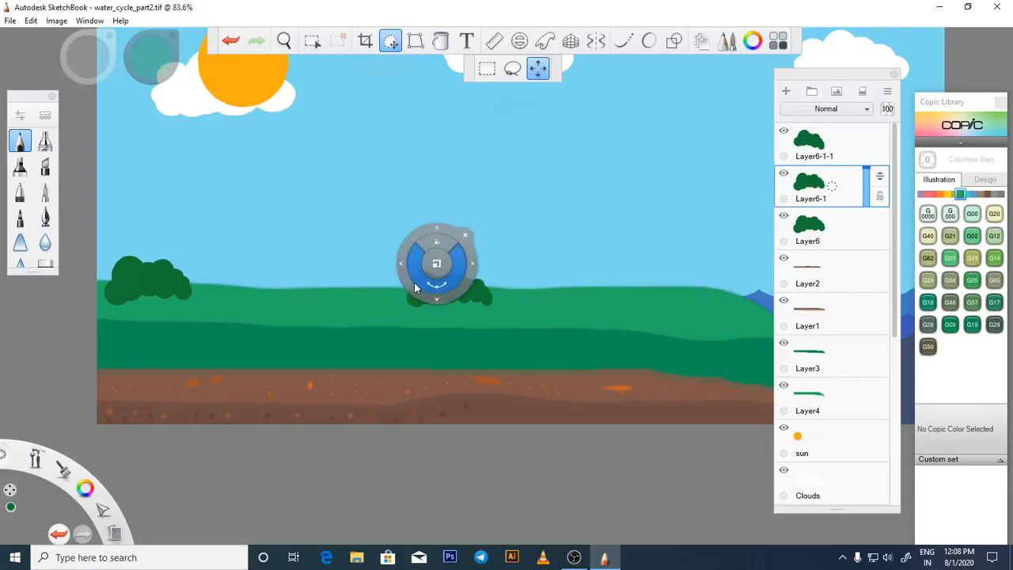
# Adjust the smaller bush on Layer6-1, then merge it with Layer6-1-1 into one layer.
pyautogui.moveTo(435, 268); pyautogui.dragTo(430, 282)
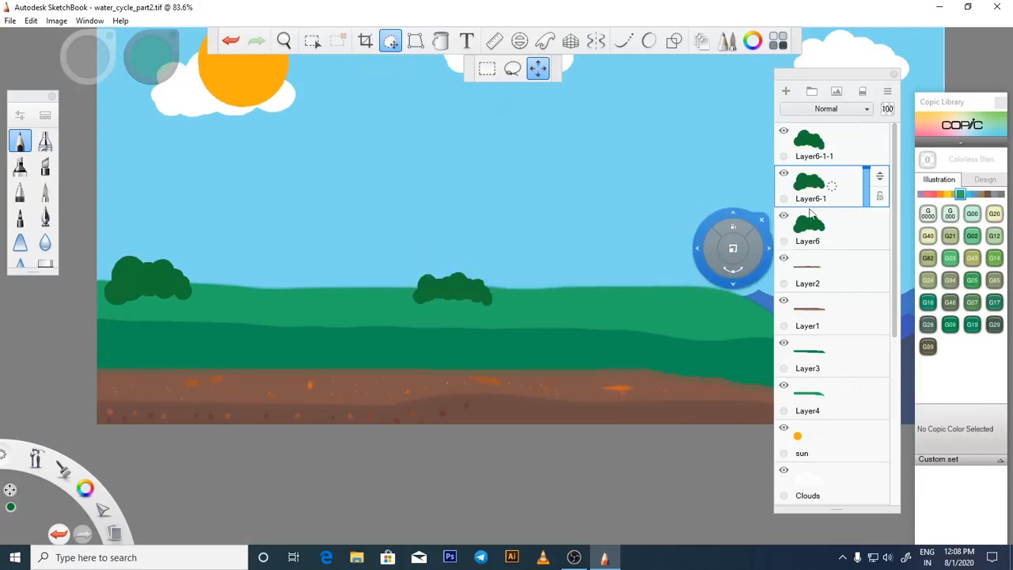
pyautogui.click(783, 216)
pyautogui.click(784, 216)
pyautogui.click(785, 144)
pyautogui.click(784, 132)
pyautogui.click(783, 131)
pyautogui.click(853, 194)
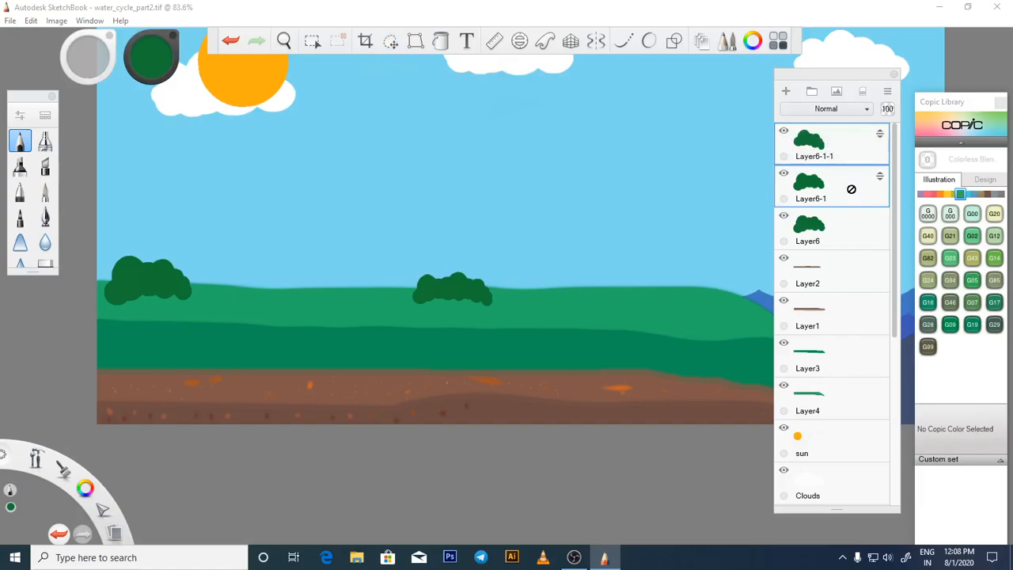
pyautogui.hotkey('ctrl', 'e')
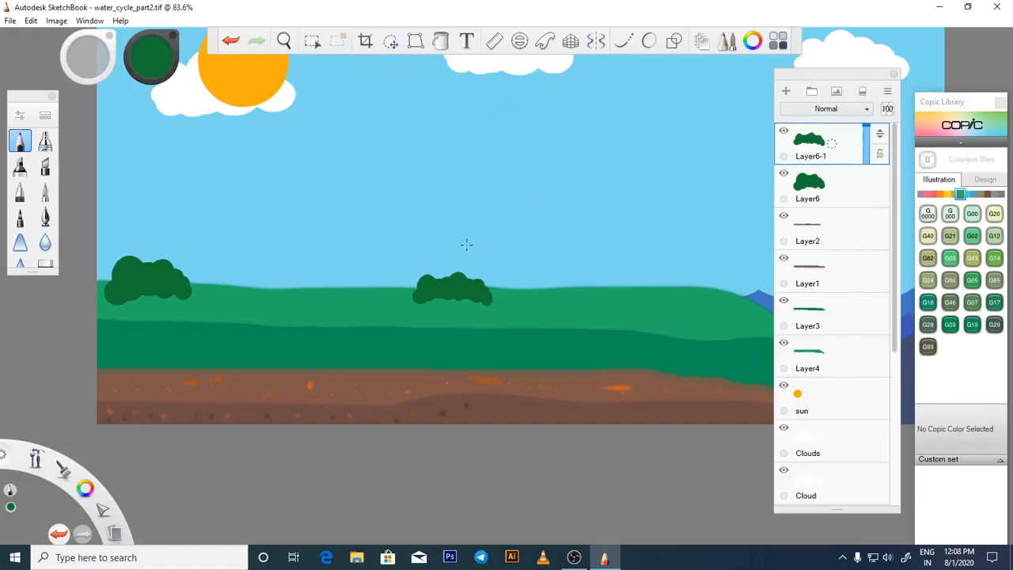
# Select the merged small bush by colour with the Magic Wand and fill it with a darker green.
pyautogui.click(319, 44)
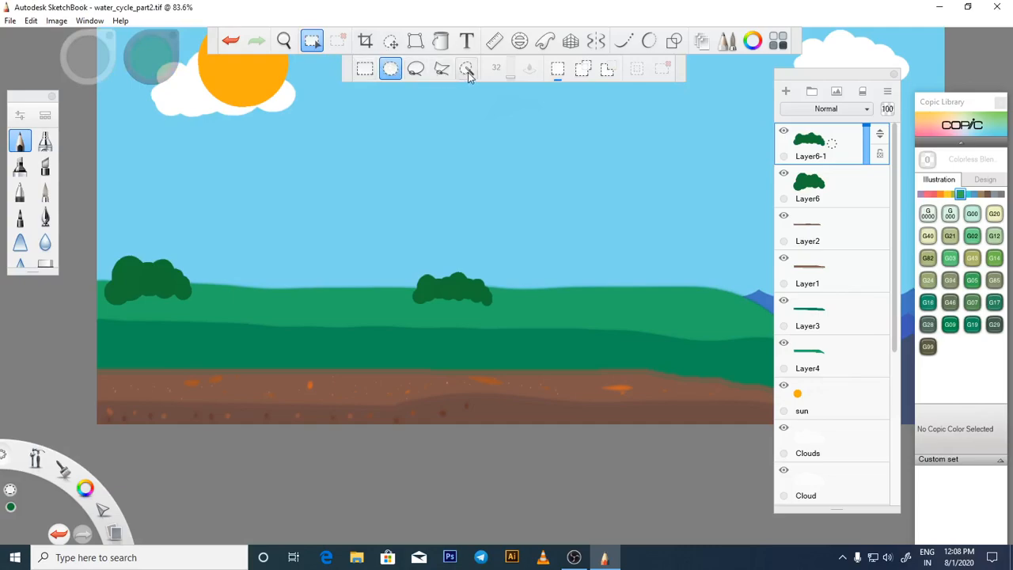
pyautogui.click(466, 69)
pyautogui.click(463, 289)
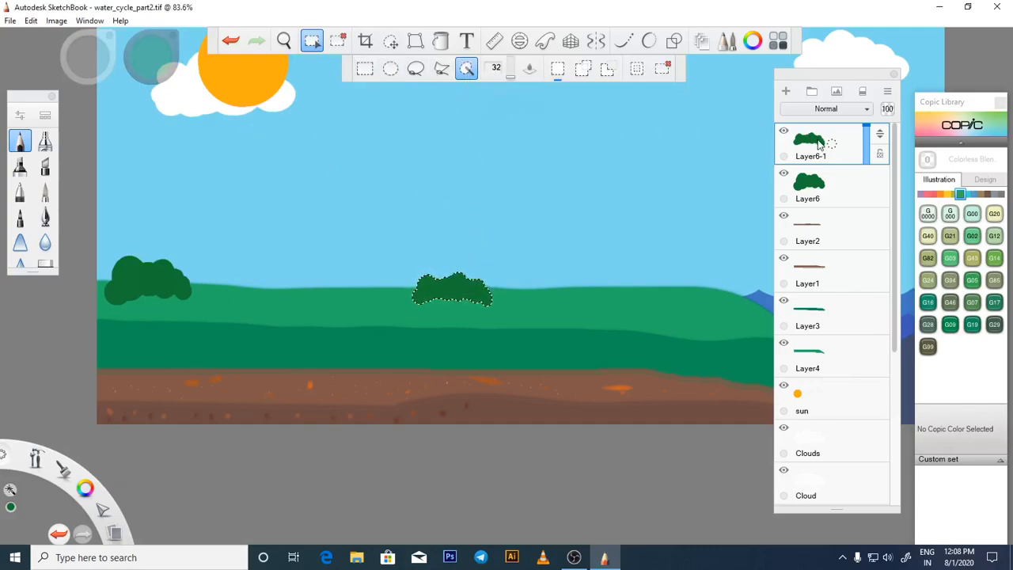
pyautogui.click(762, 40)
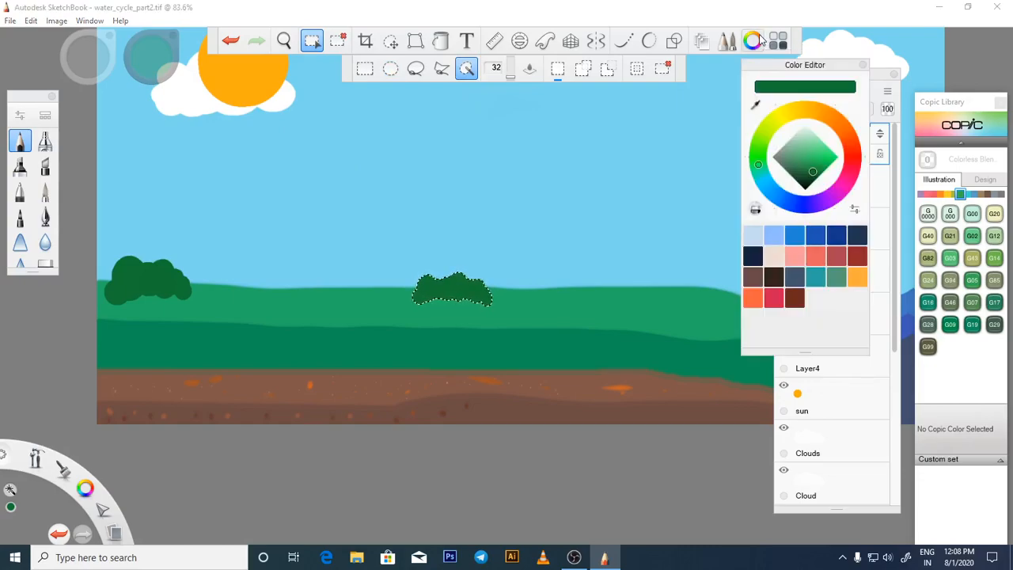
pyautogui.click(810, 175)
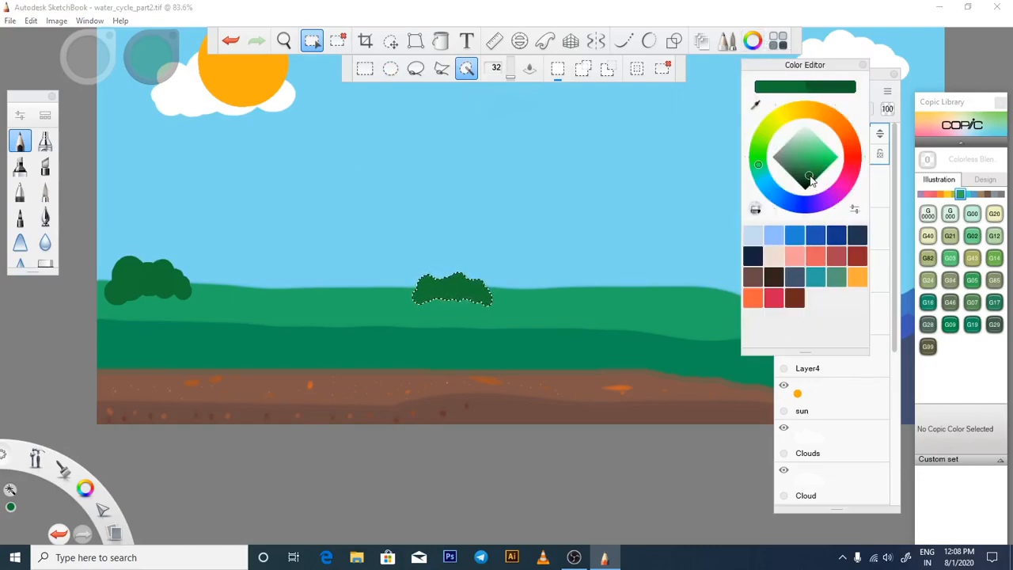
pyautogui.click(440, 40)
pyautogui.click(457, 294)
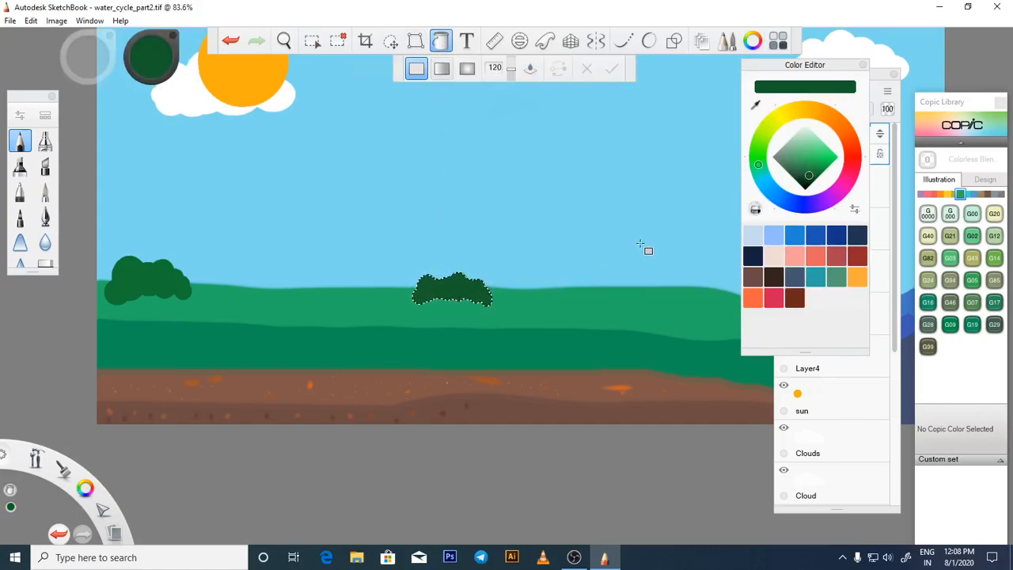
pyautogui.click(862, 64)
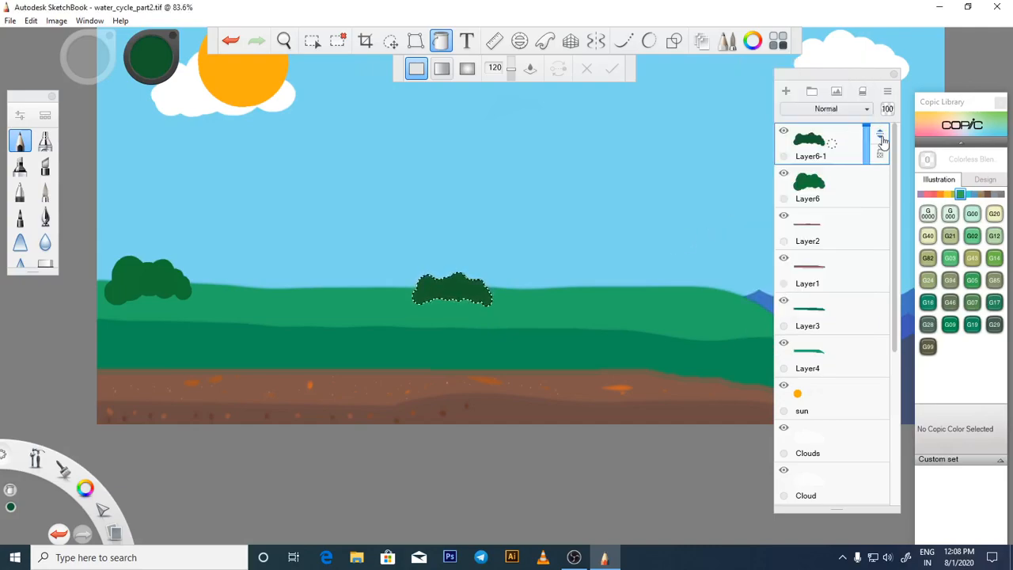
# Duplicate the dark bush layer and move the copy to the right so it overlaps the original's end.
pyautogui.click(887, 92)
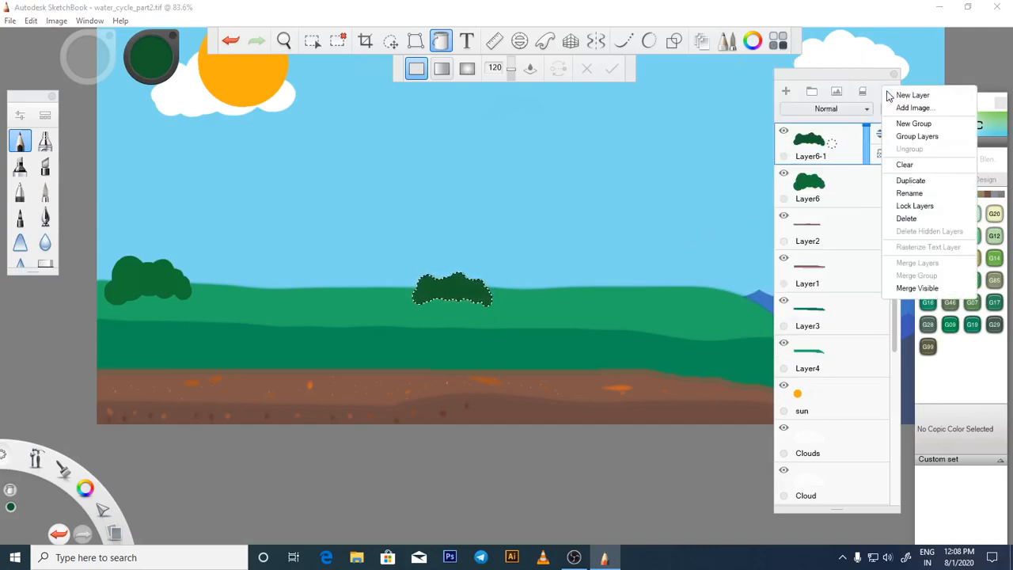
pyautogui.click(910, 181)
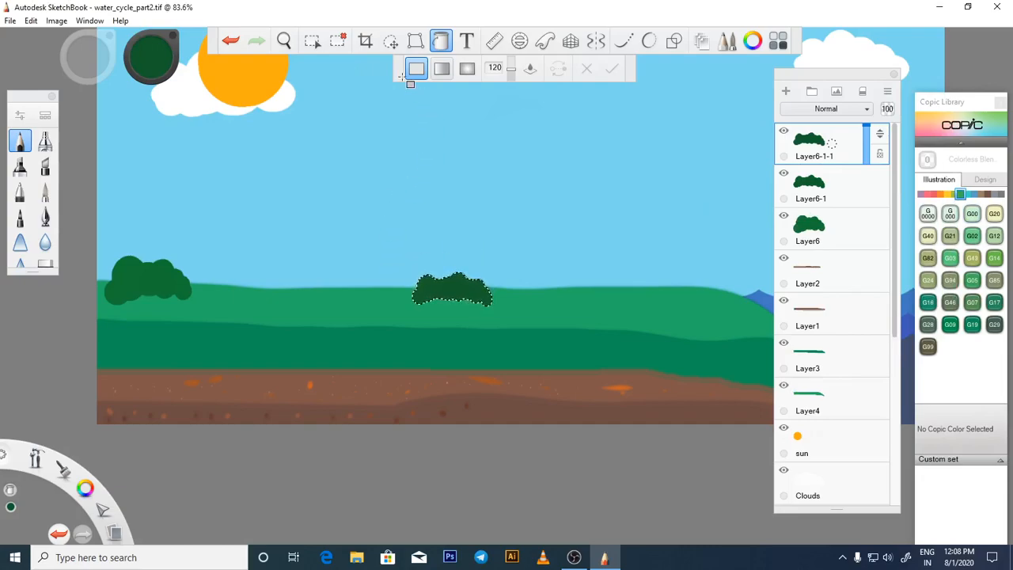
pyautogui.click(390, 40)
pyautogui.moveTo(479, 294); pyautogui.dragTo(537, 303)
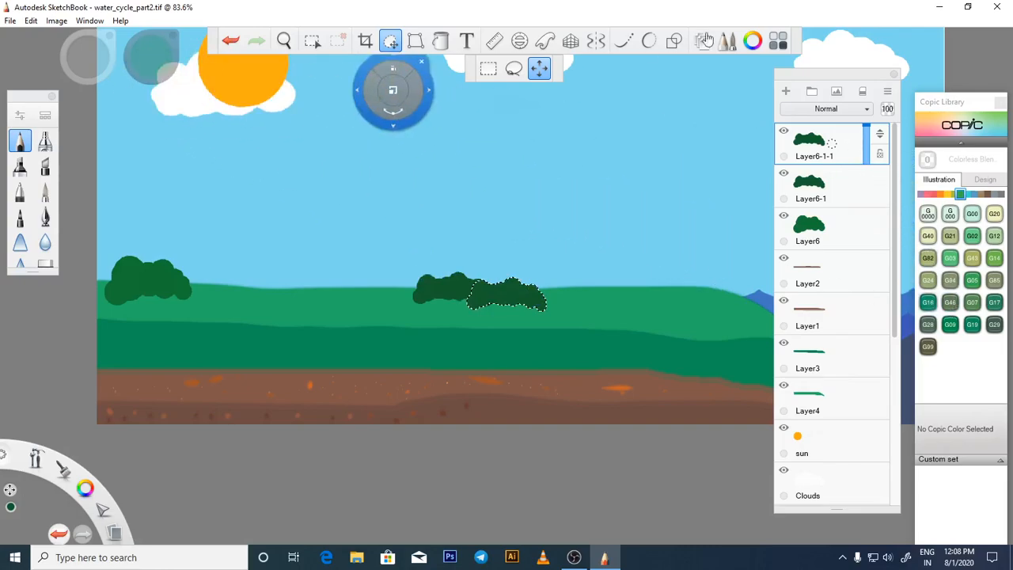
# Recolour the copied bush by selecting it with the Magic Wand and filling it with a lighter green.
pyautogui.click(750, 44)
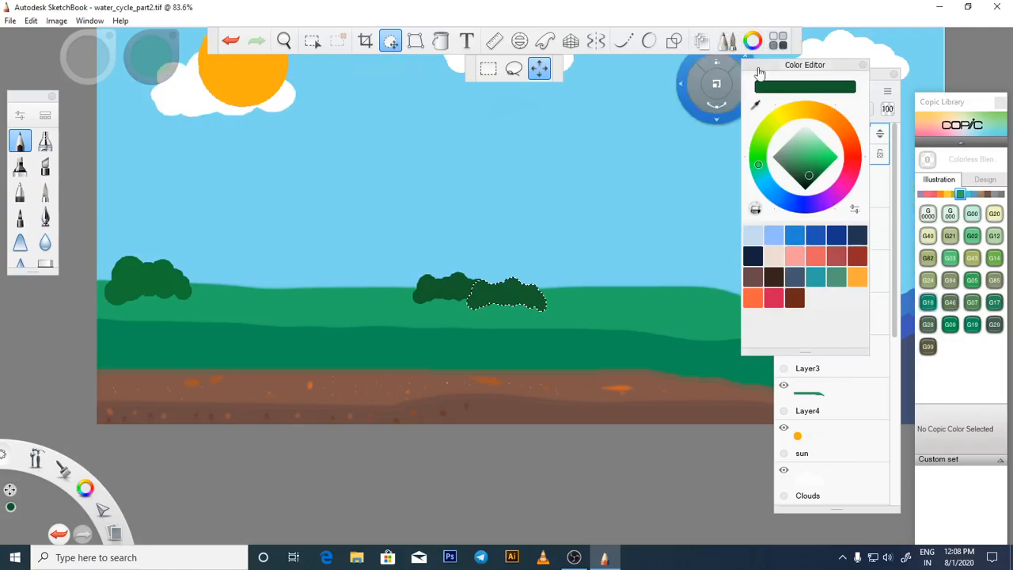
pyautogui.click(811, 173)
pyautogui.click(488, 254)
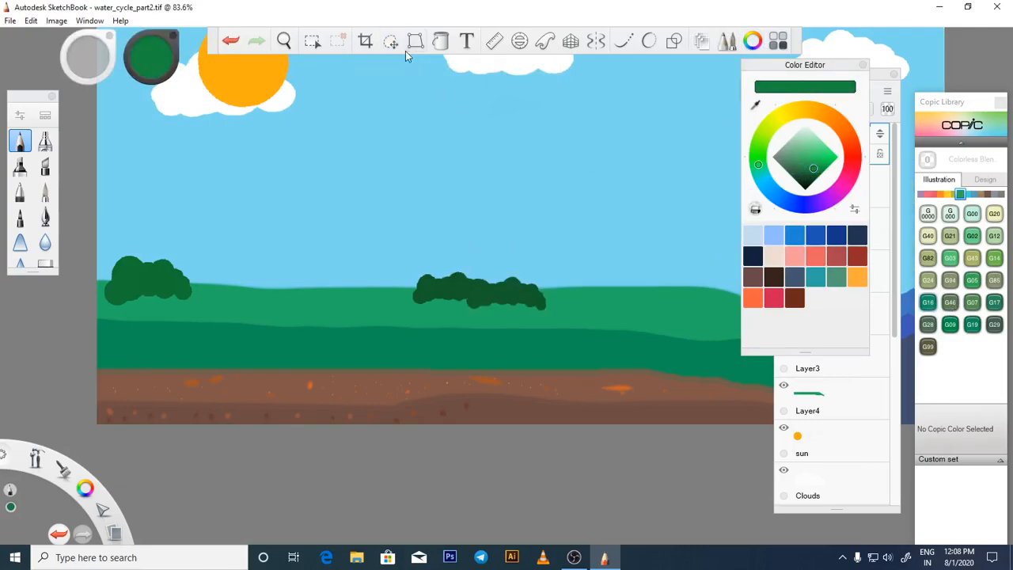
pyautogui.click(315, 43)
pyautogui.click(484, 286)
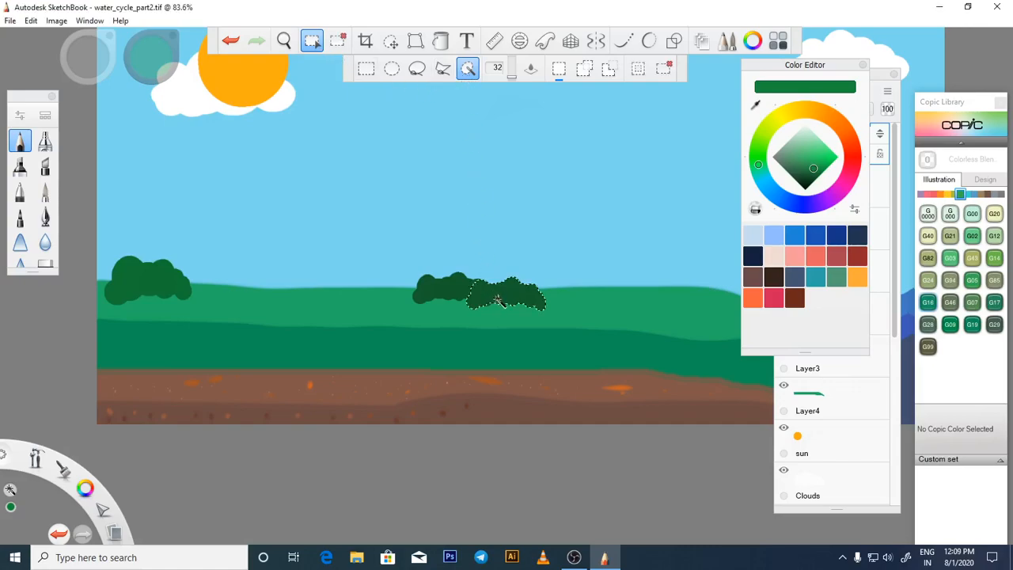
pyautogui.click(441, 41)
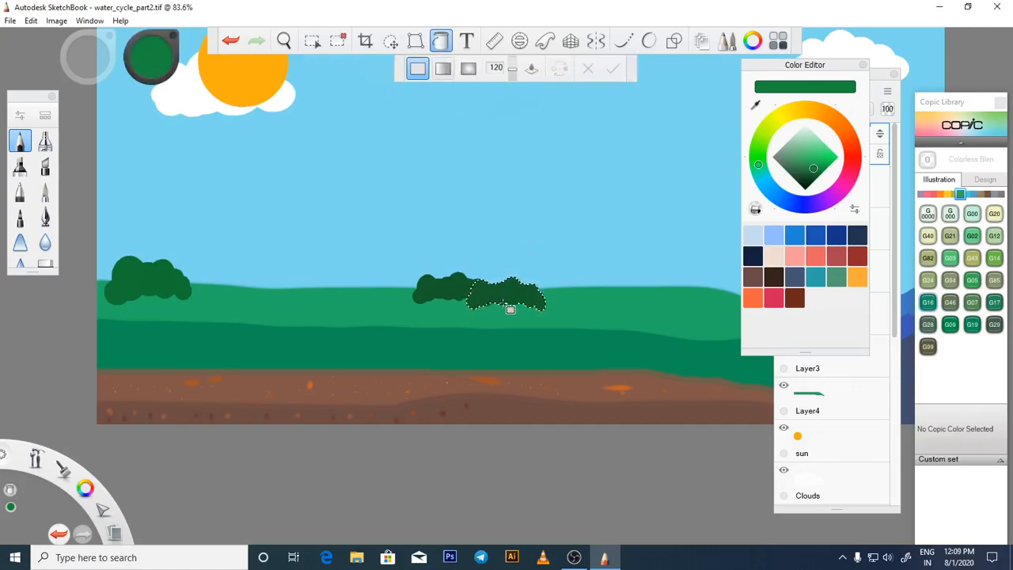
pyautogui.click(515, 296)
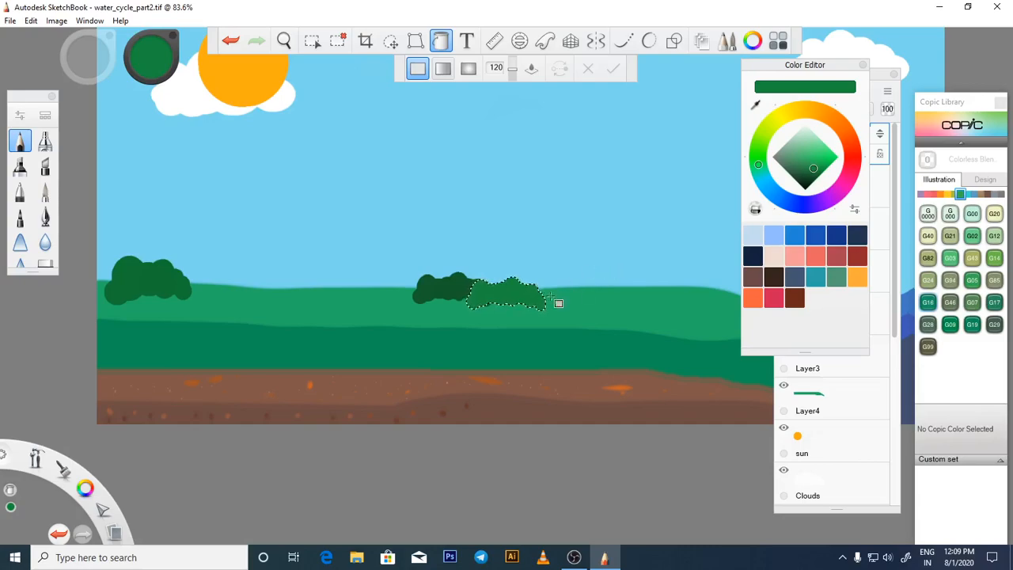
# Move the lighter bush left so it overlaps the front of the darker one, and save the file.
pyautogui.click(390, 40)
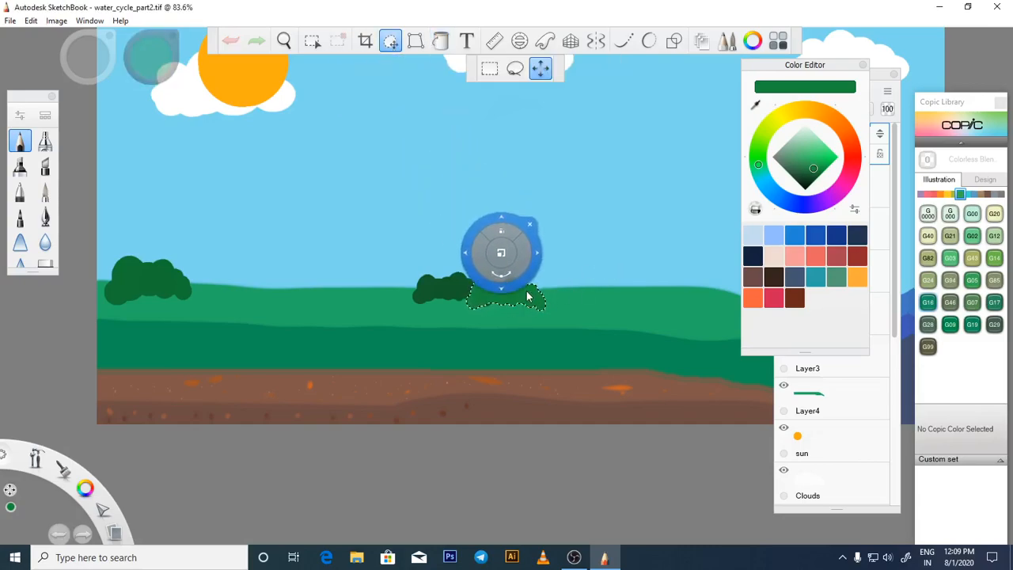
pyautogui.moveTo(533, 296); pyautogui.dragTo(502, 302)
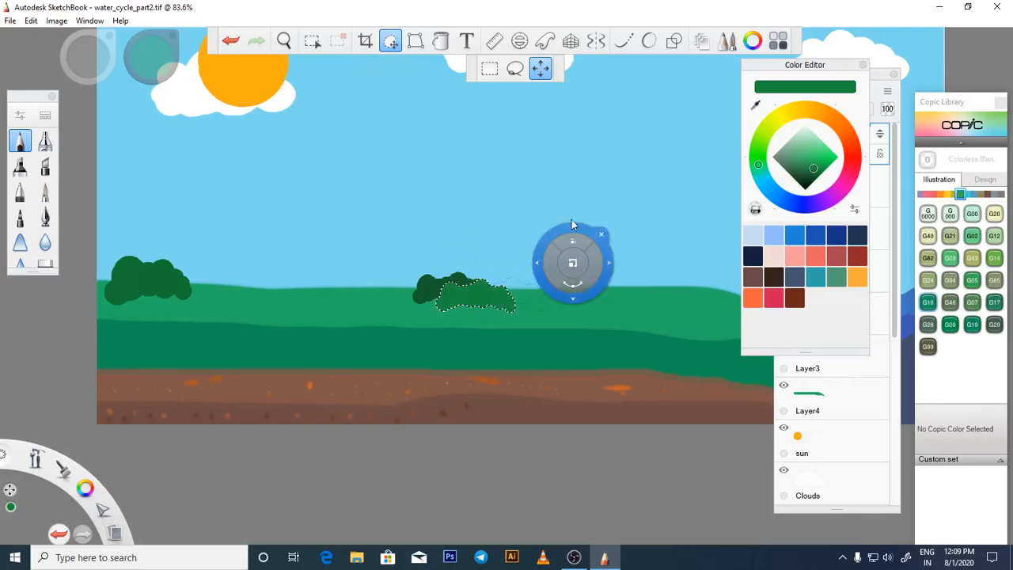
pyautogui.click(590, 326)
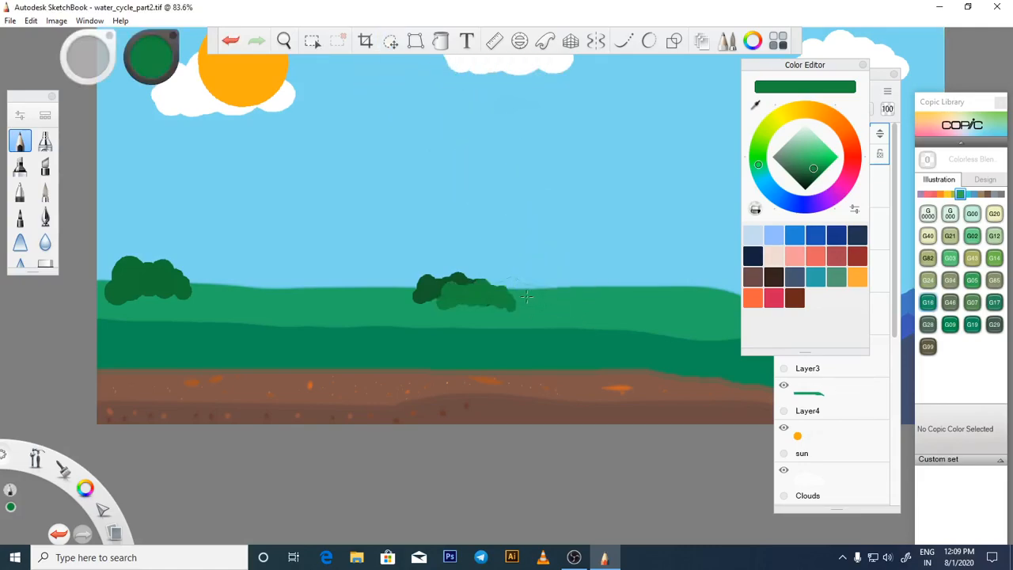
pyautogui.hotkey('ctrl', 's')
pyautogui.click(862, 64)
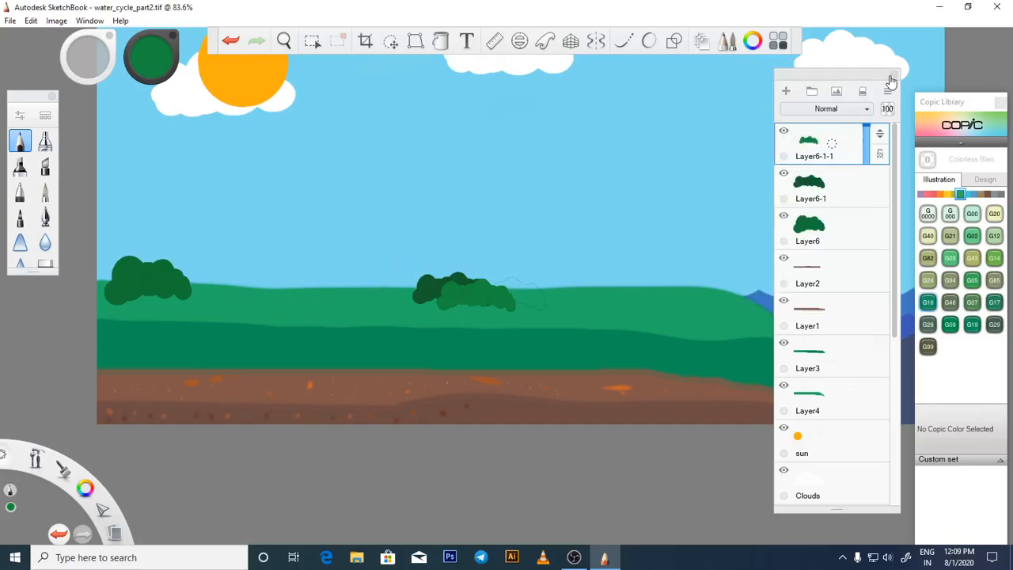
# Add a new layer above Layer2 and turn on vertical-axis symmetry with the axis at the sun's right edge.
pyautogui.click(865, 265)
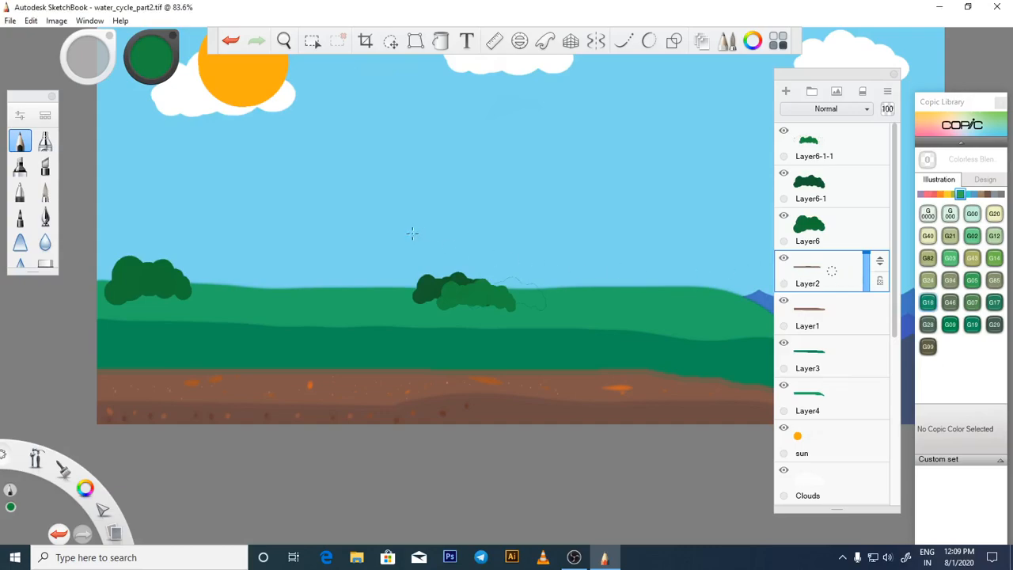
pyautogui.scroll(-3, 396, 230)
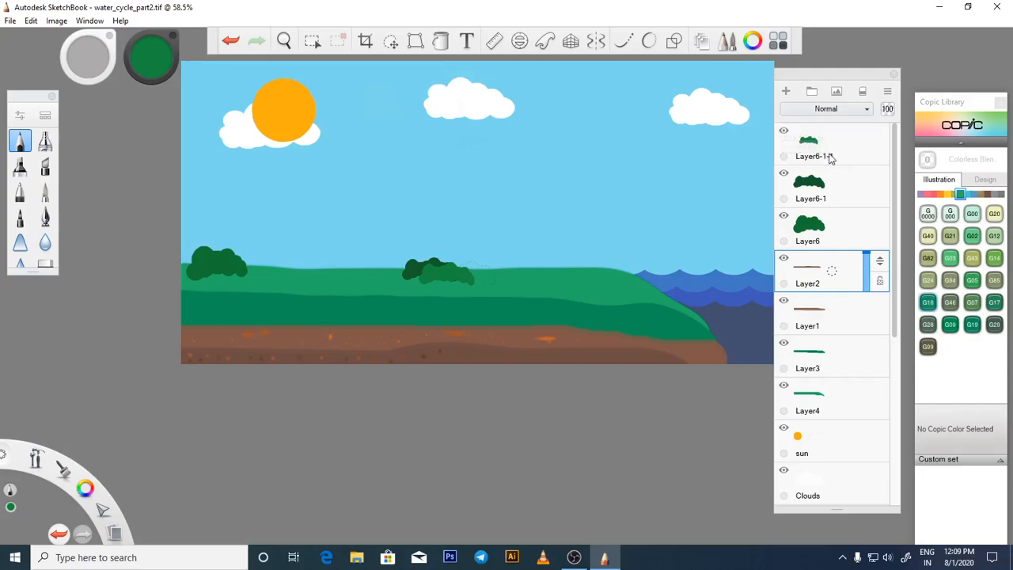
pyautogui.click(785, 92)
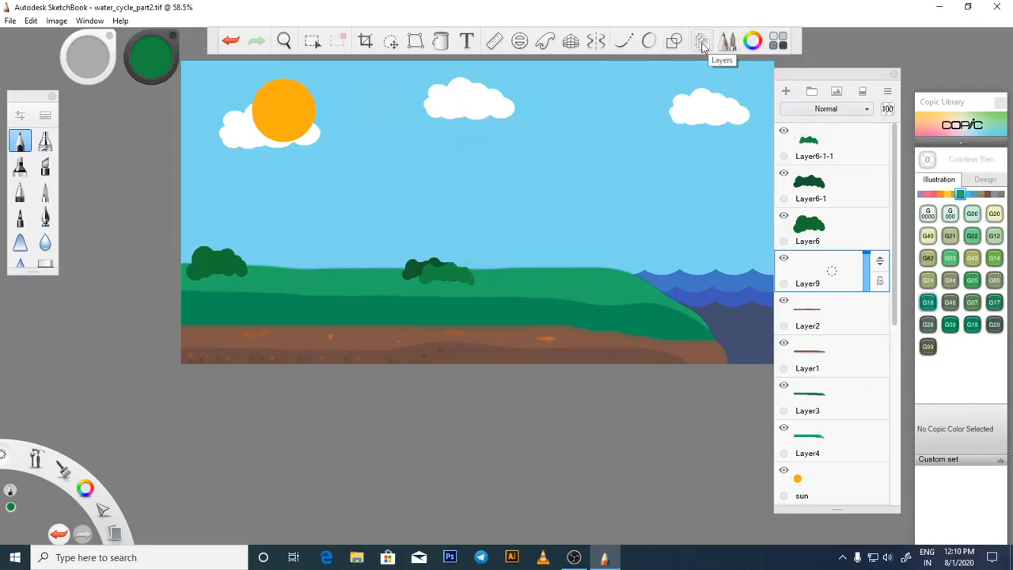
pyautogui.click(596, 43)
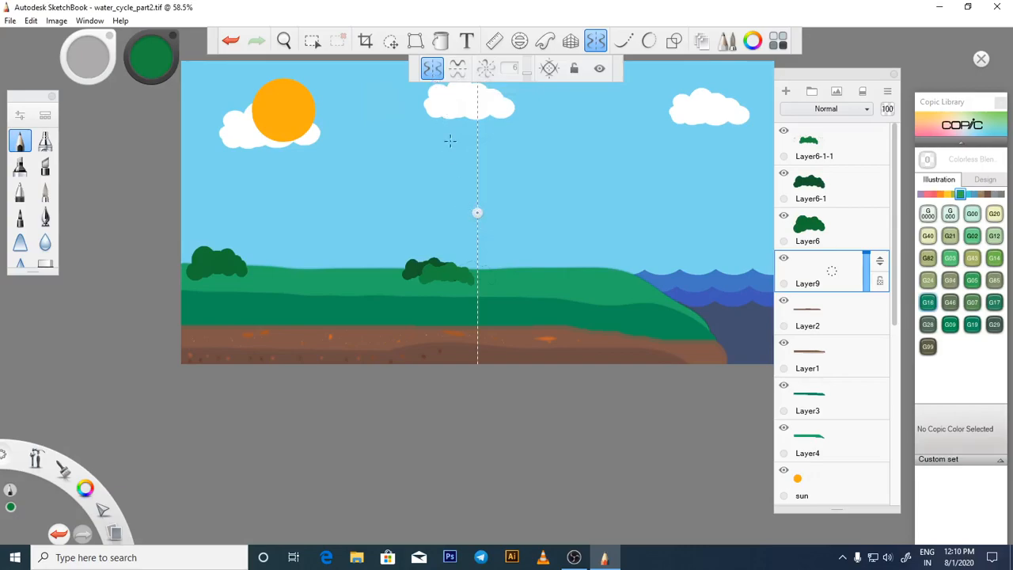
pyautogui.moveTo(477, 213); pyautogui.dragTo(317, 205)
# Set up the Pencil with Copic colour W5 Warm Gray, size 3.5 and Predictive Stroke turned on.
pyautogui.click(996, 195)
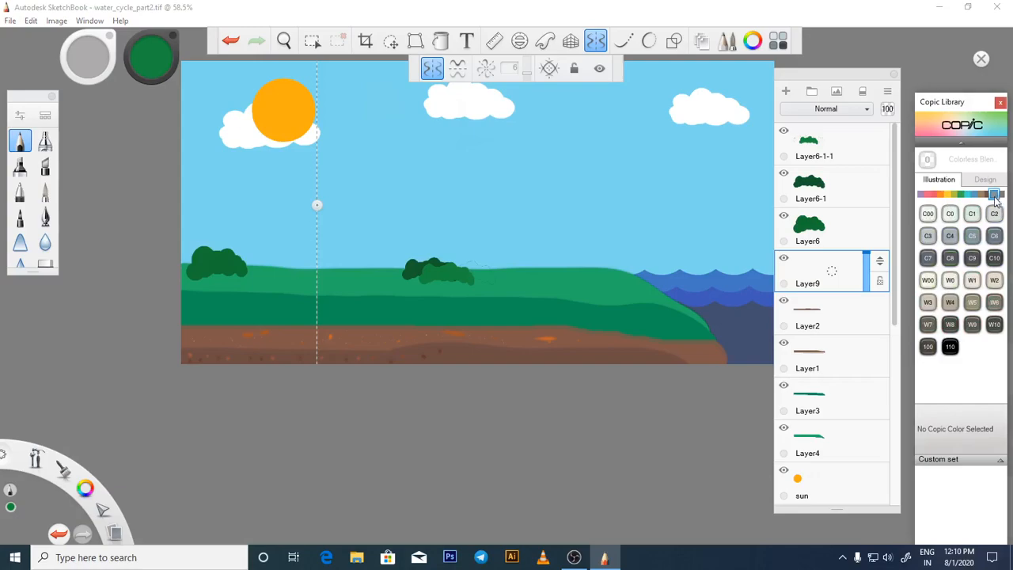
pyautogui.click(972, 303)
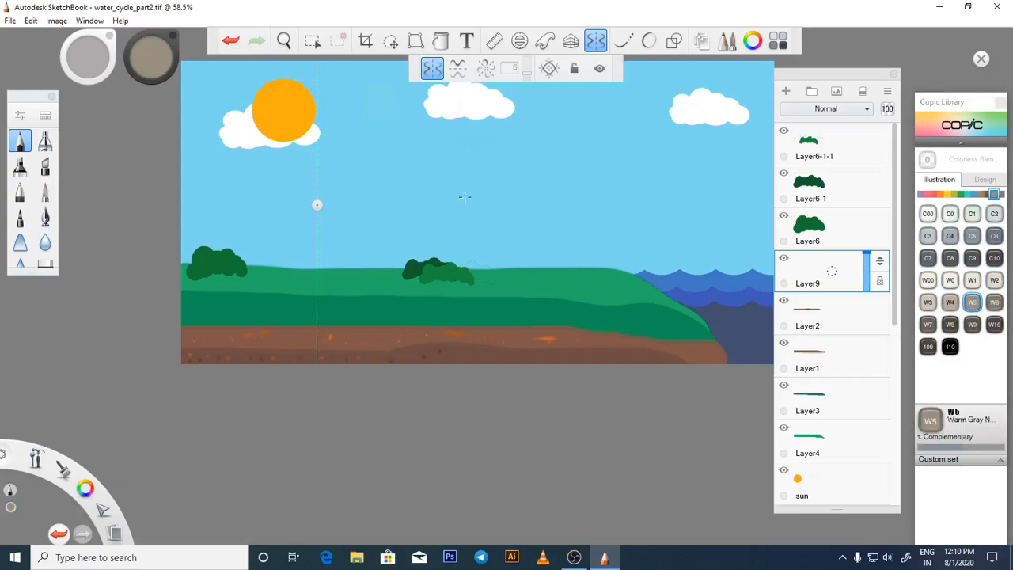
pyautogui.click(649, 43)
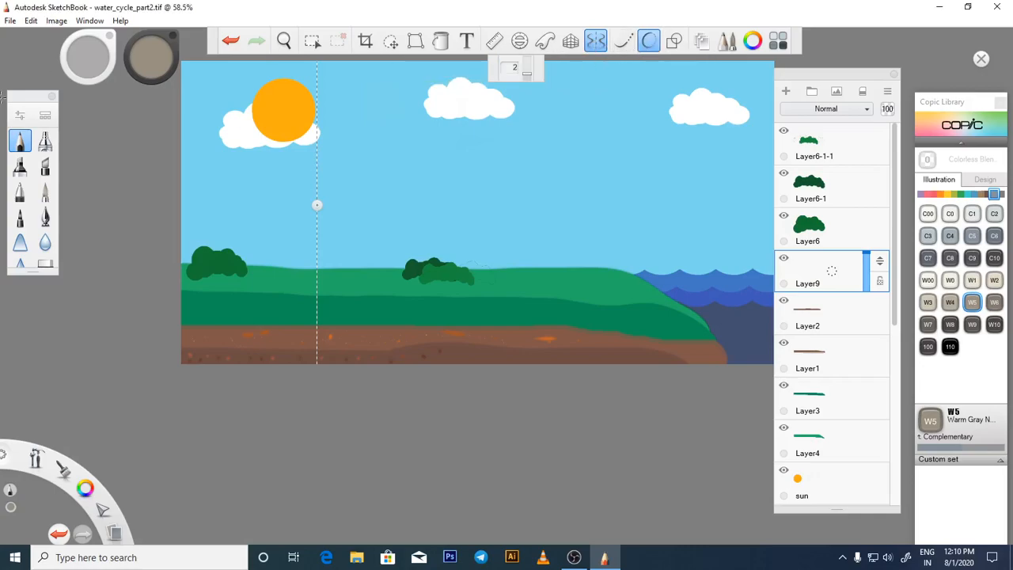
pyautogui.doubleClick(19, 144)
pyautogui.moveTo(401, 216); pyautogui.dragTo(356, 224)
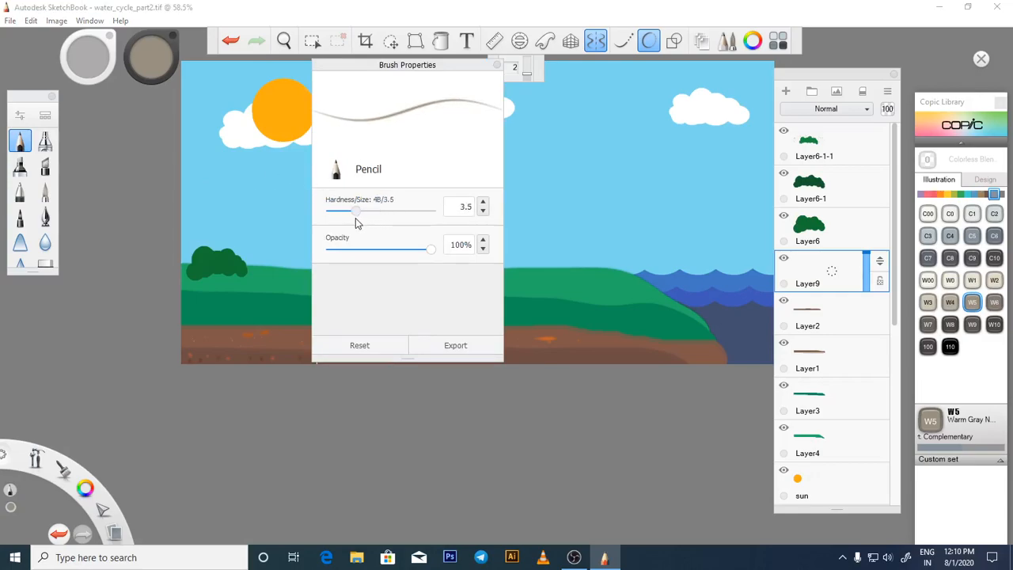
pyautogui.click(497, 64)
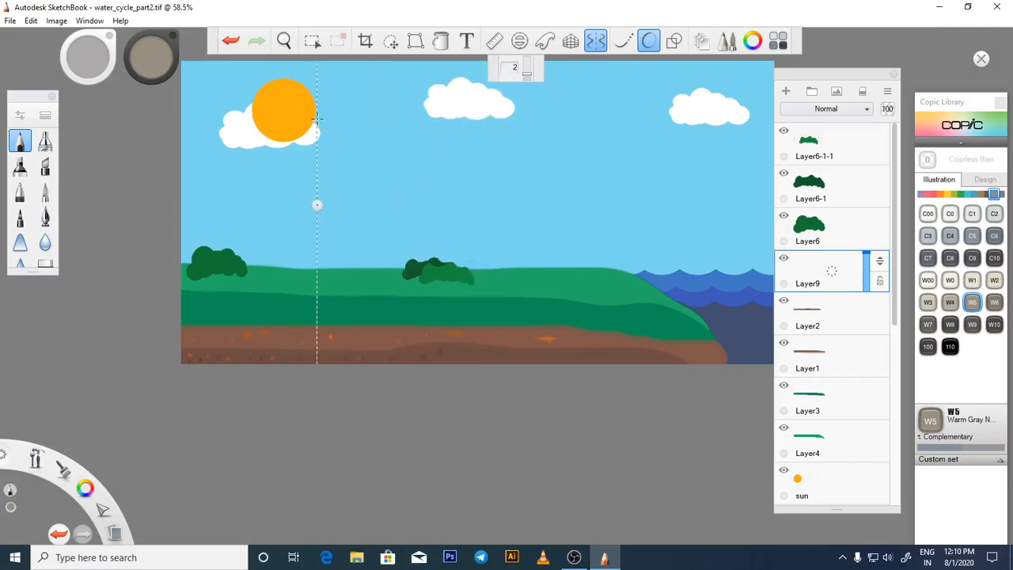
# Draw a symmetrical triangular mountain outline with rounded base corners, from beside the sun down to the rear grass bank.
pyautogui.moveTo(304, 145); pyautogui.dragTo(293, 164)
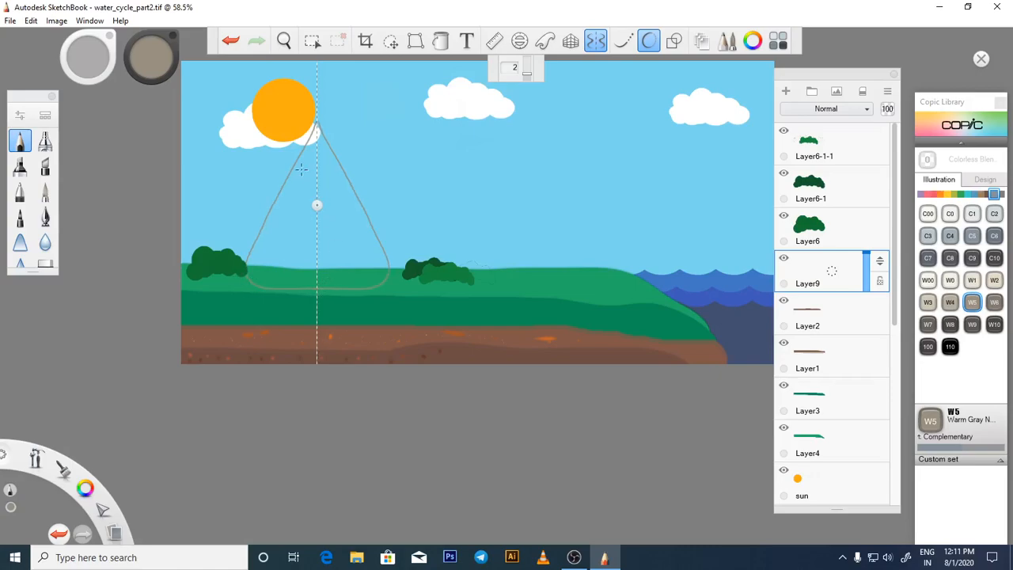
pyautogui.scroll(6, 318, 131)
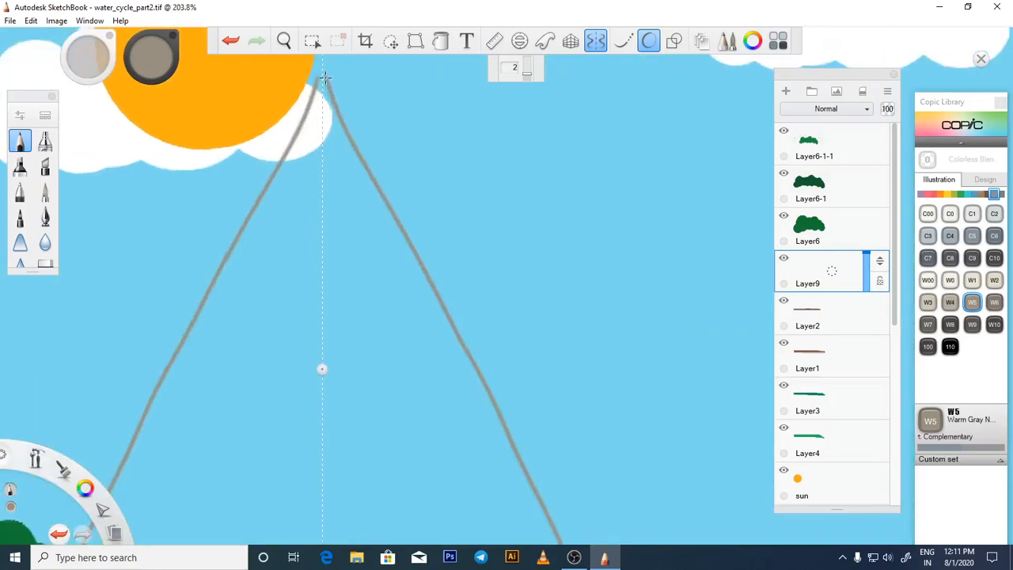
pyautogui.scroll(-3, 318, 231)
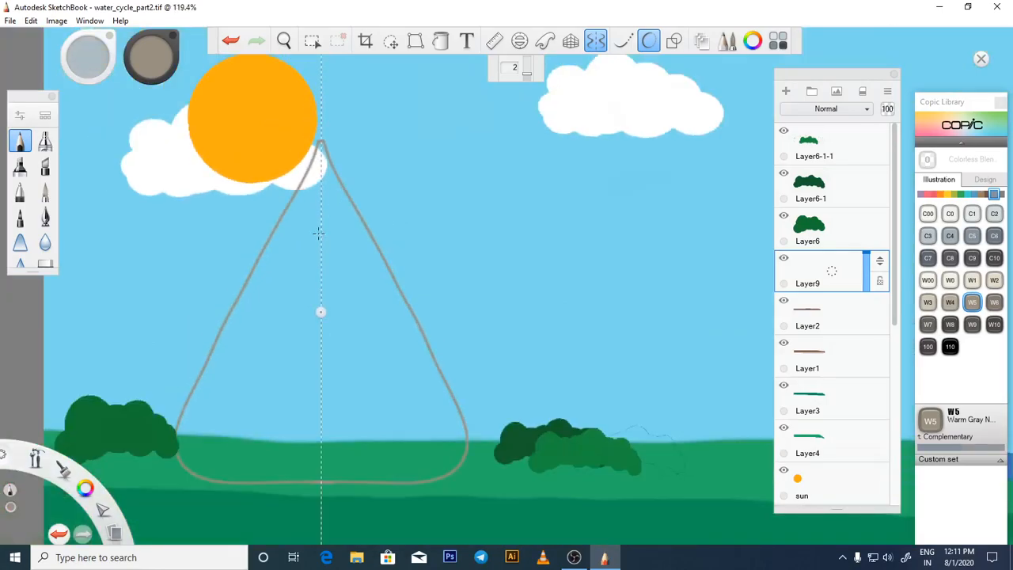
# Draw a scalloped snow-cap line across the mountain near its peak, joining both slopes.
pyautogui.moveTo(284, 214); pyautogui.dragTo(294, 229)
pyautogui.scroll(6, 289, 239)
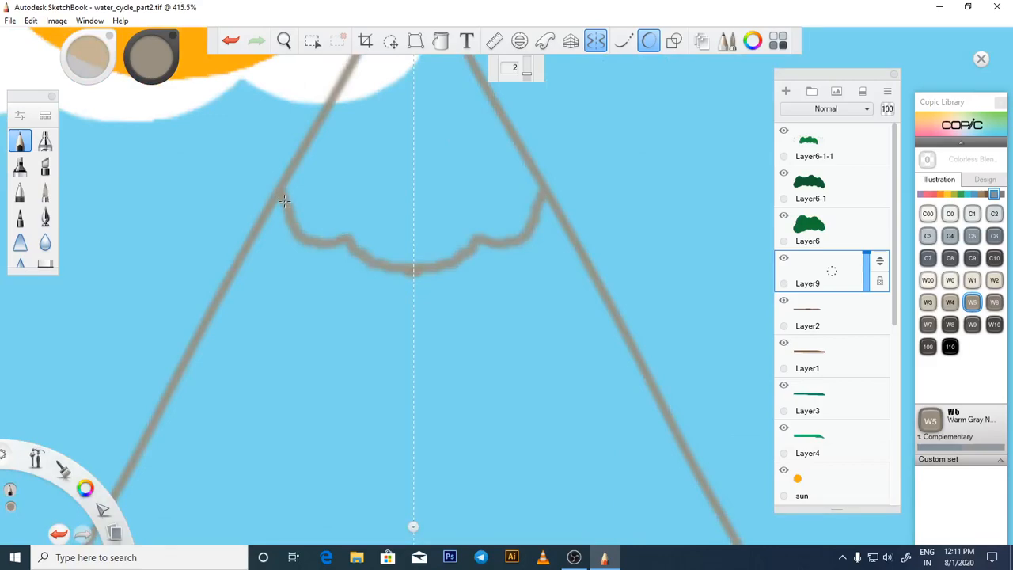
pyautogui.scroll(-6, 435, 252)
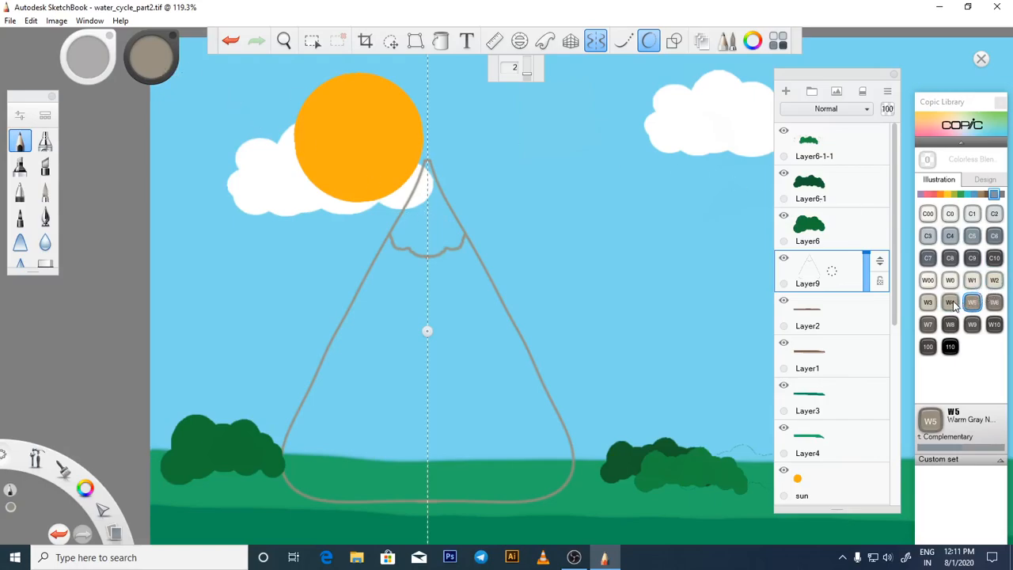
# Flood fill the mountain body with W5 Warm Gray and its snow cap with C1 Cool Gray.
pyautogui.click(447, 48)
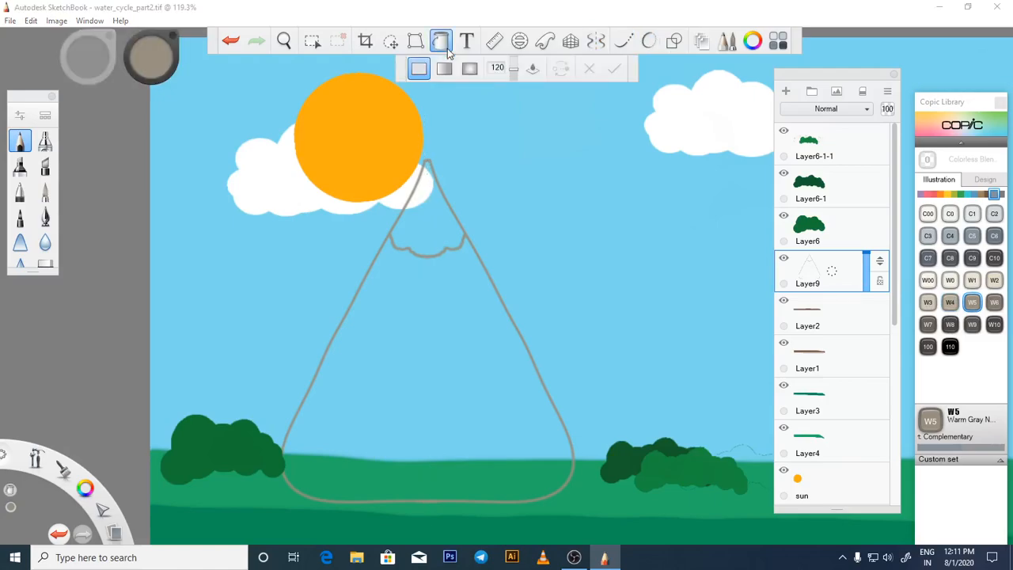
pyautogui.click(444, 302)
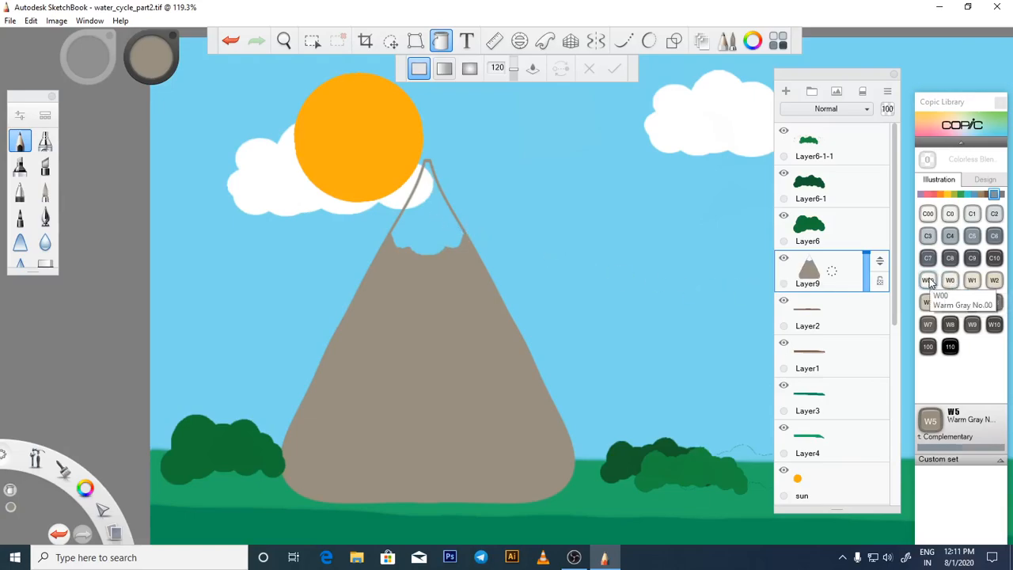
pyautogui.click(972, 213)
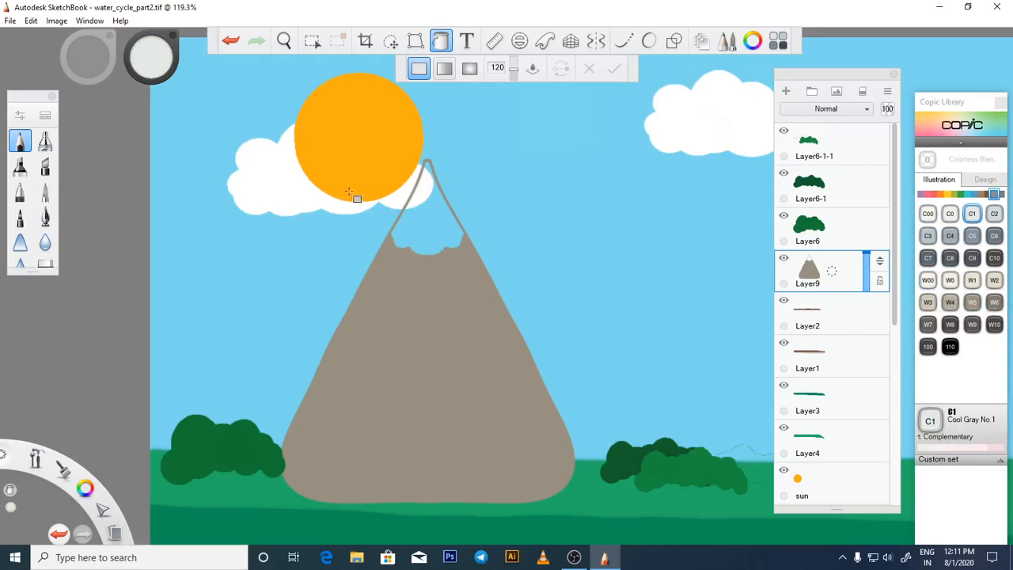
pyautogui.click(441, 43)
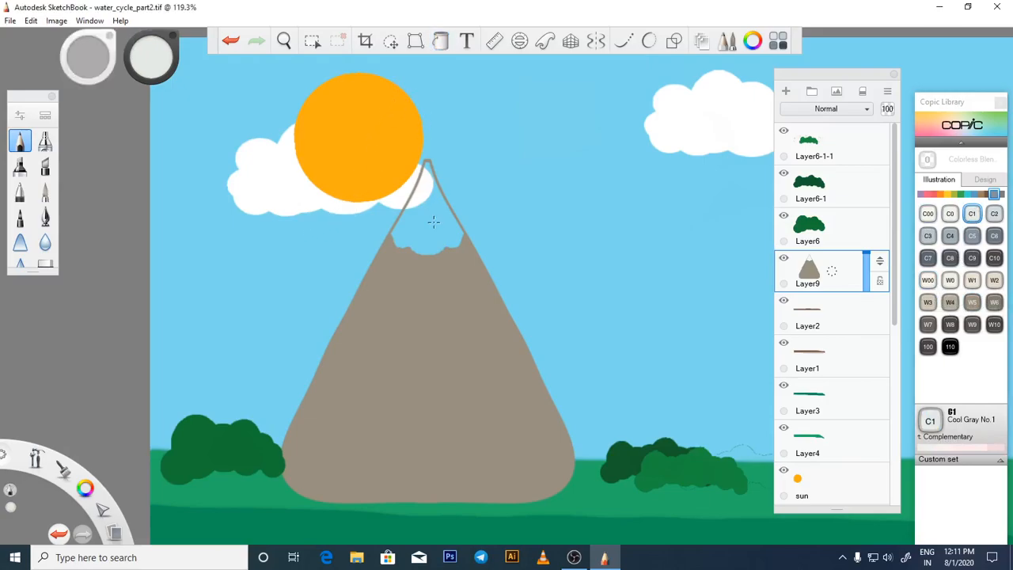
pyautogui.click(441, 41)
pyautogui.click(430, 219)
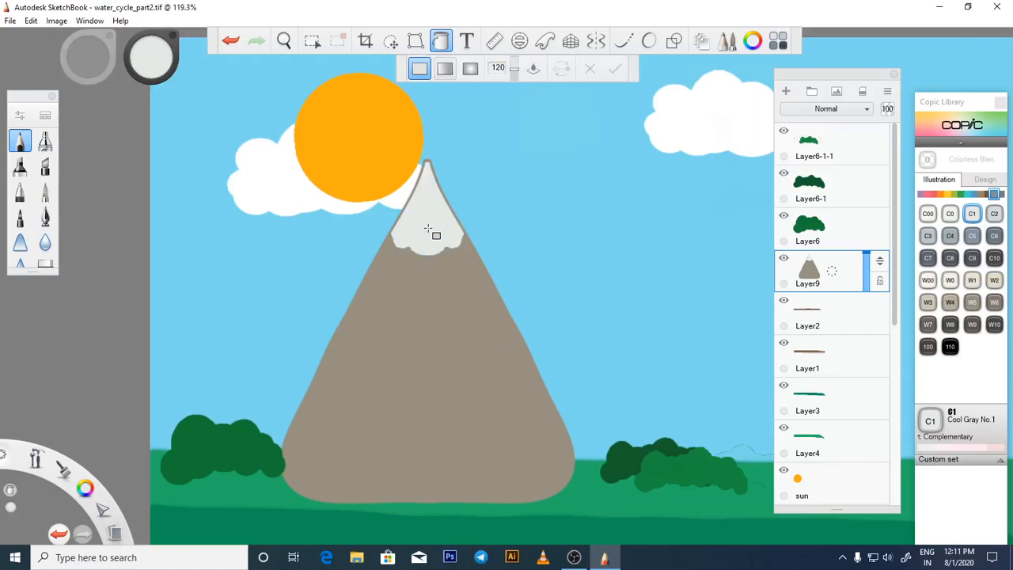
pyautogui.scroll(5, 430, 218)
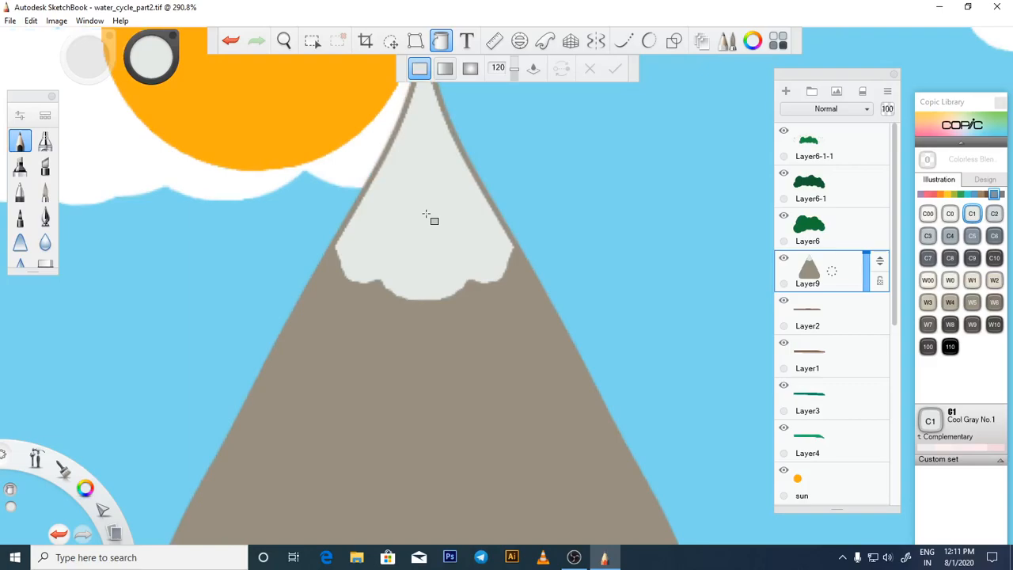
pyautogui.scroll(-5, 425, 215)
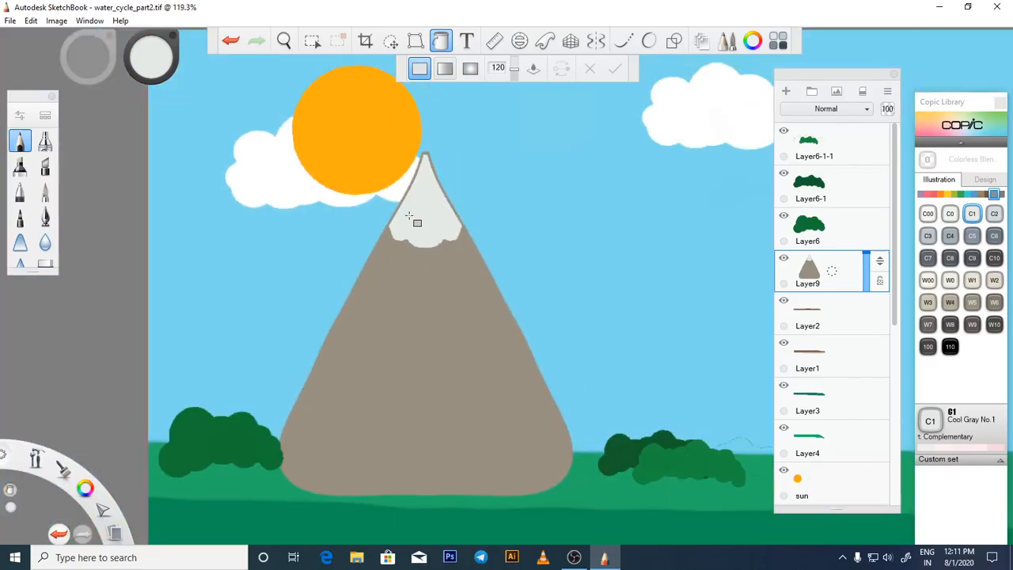
pyautogui.scroll(-1, 409, 218)
pyautogui.scroll(1, 417, 325)
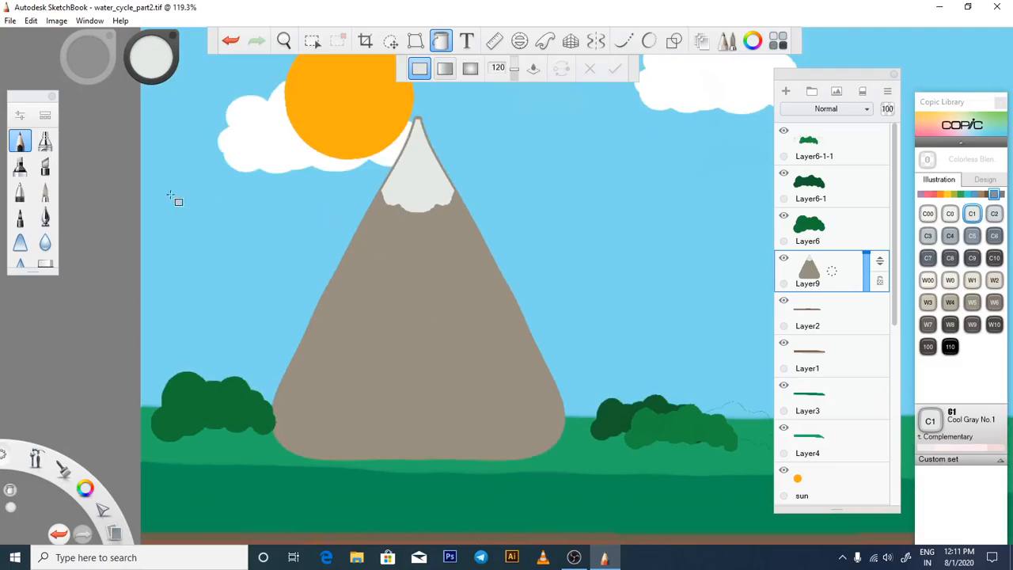
# Draw wavy crease lines down the mountain's left slope with the Pencil in Copic W6 Warm Gray and Steady Stroke turned on.
pyautogui.click(21, 142)
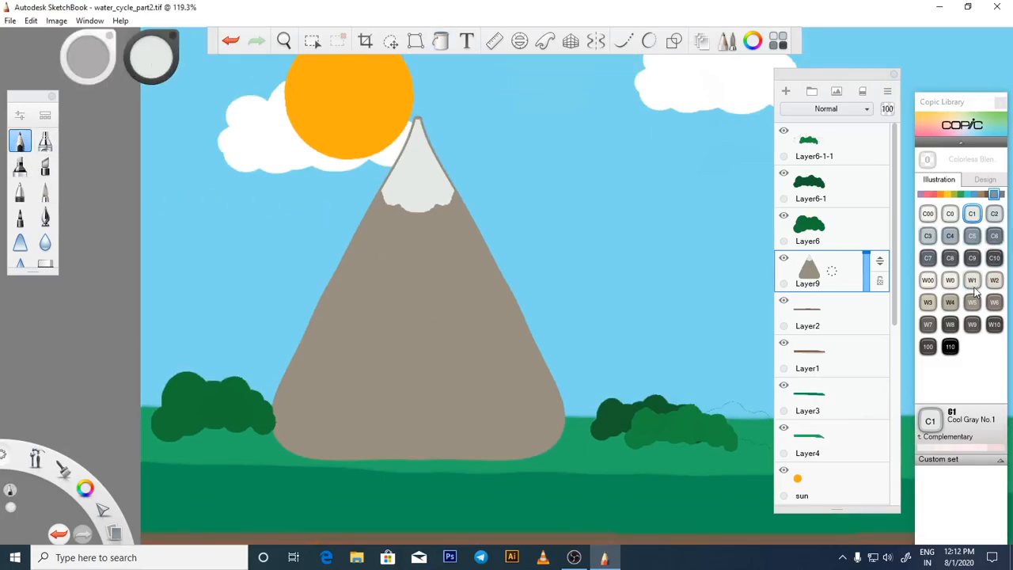
pyautogui.click(993, 302)
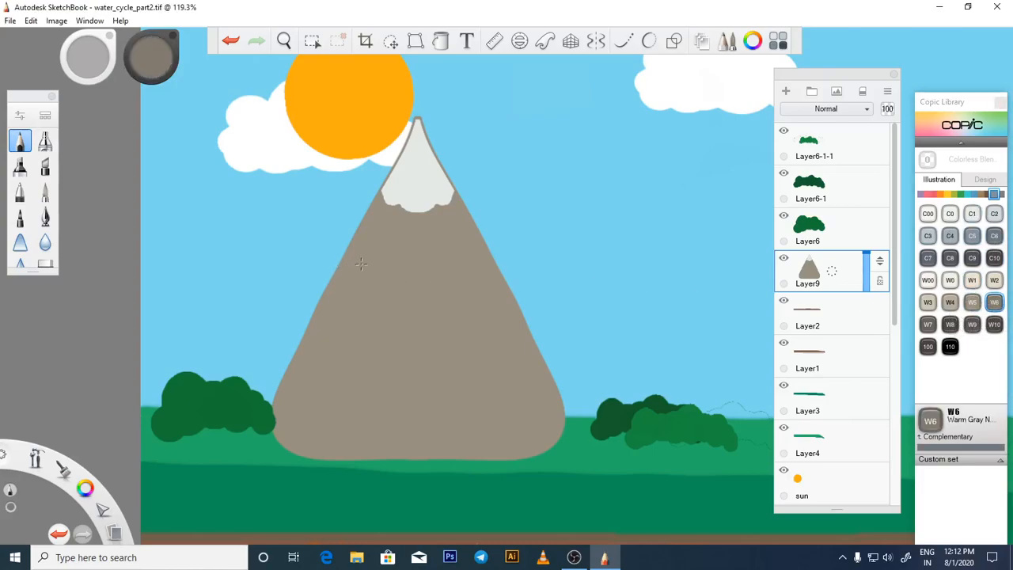
pyautogui.click(621, 44)
pyautogui.scroll(5, 372, 314)
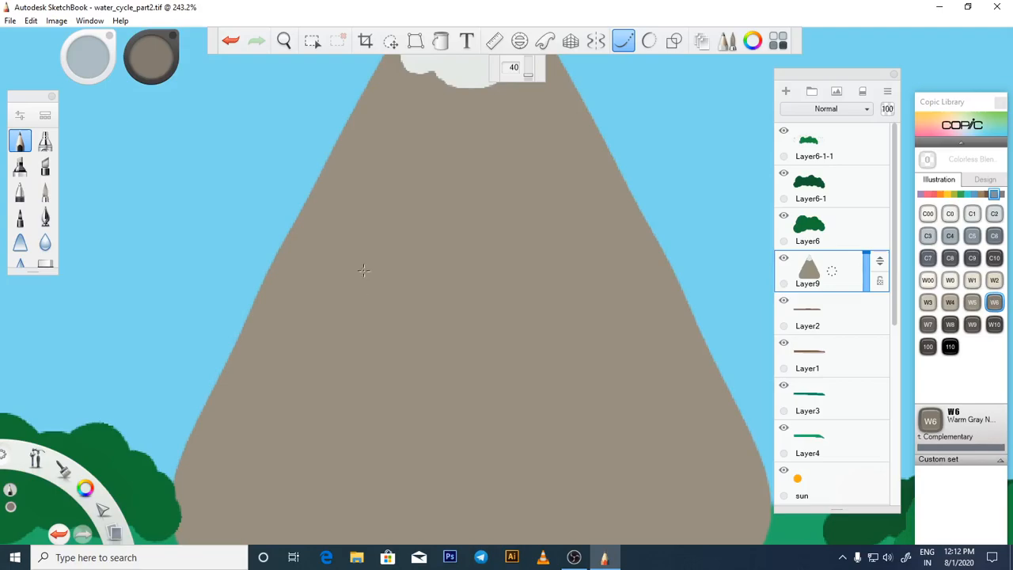
pyautogui.moveTo(321, 185)
pyautogui.mouseDown()
pyautogui.moveTo(323, 286)
pyautogui.moveTo(311, 339)
pyautogui.moveTo(277, 385)
pyautogui.moveTo(289, 427)
pyautogui.mouseUp()
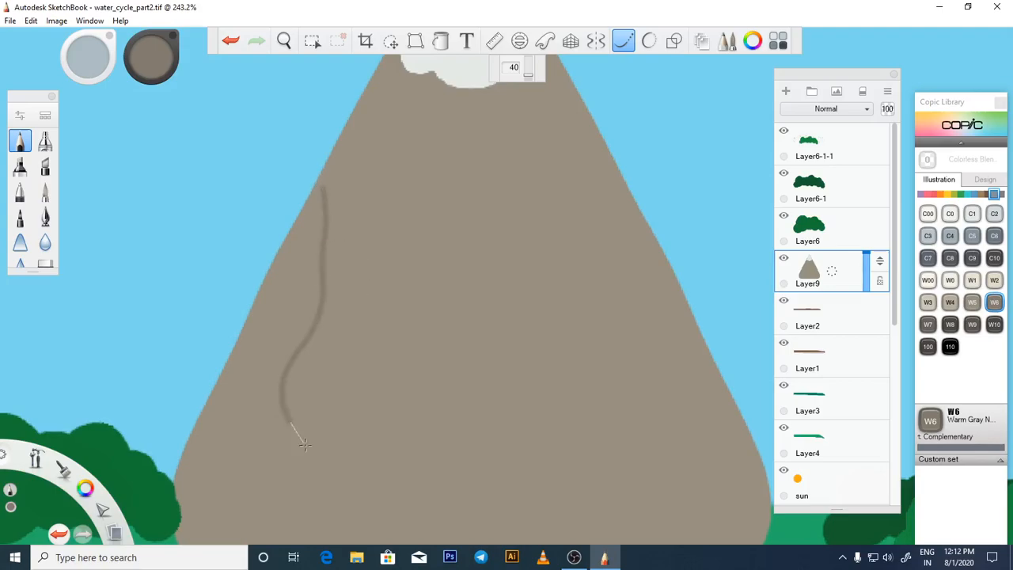
pyautogui.scroll(-3, 522, 308)
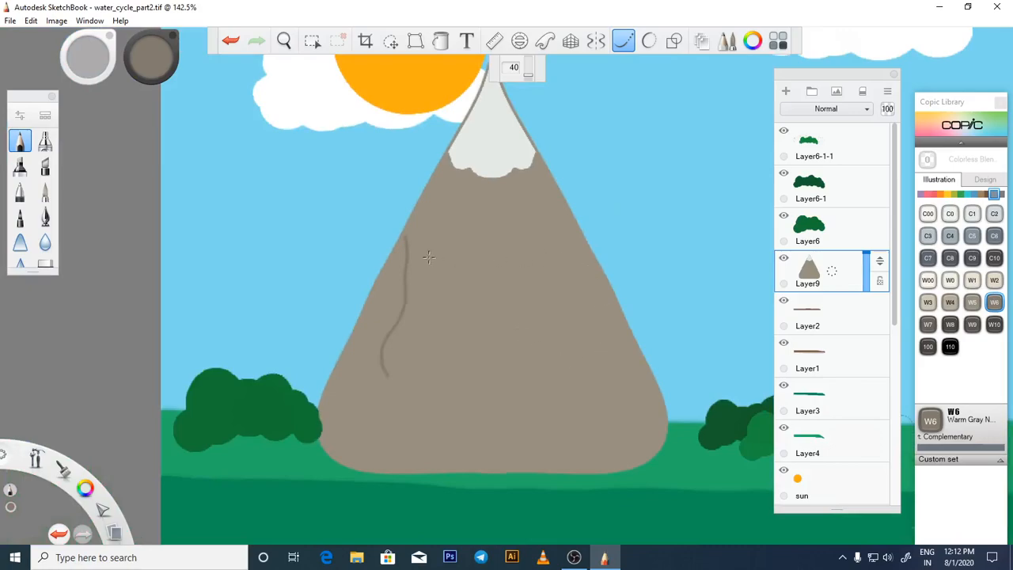
pyautogui.moveTo(428, 208)
pyautogui.mouseDown()
pyautogui.moveTo(447, 262)
pyautogui.moveTo(427, 332)
pyautogui.mouseUp()
pyautogui.moveTo(354, 340)
pyautogui.mouseDown()
pyautogui.moveTo(371, 406)
pyautogui.moveTo(362, 446)
pyautogui.moveTo(348, 456)
pyautogui.moveTo(410, 458)
pyautogui.mouseUp()
# Draw crease lines on the mountain's right side, covering the lower right corner, the upper slope and a triangular facet midway down.
pyautogui.moveTo(583, 471); pyautogui.dragTo(571, 427)
pyautogui.moveTo(581, 472)
pyautogui.mouseDown()
pyautogui.moveTo(609, 469)
pyautogui.moveTo(615, 445)
pyautogui.moveTo(619, 453)
pyautogui.moveTo(614, 418)
pyautogui.moveTo(653, 444)
pyautogui.moveTo(647, 414)
pyautogui.mouseUp()
pyautogui.moveTo(536, 157)
pyautogui.mouseDown()
pyautogui.moveTo(547, 213)
pyautogui.moveTo(528, 271)
pyautogui.mouseUp()
pyautogui.moveTo(590, 256)
pyautogui.mouseDown()
pyautogui.moveTo(569, 317)
pyautogui.moveTo(539, 344)
pyautogui.mouseUp()
pyautogui.moveTo(617, 304); pyautogui.dragTo(524, 345)
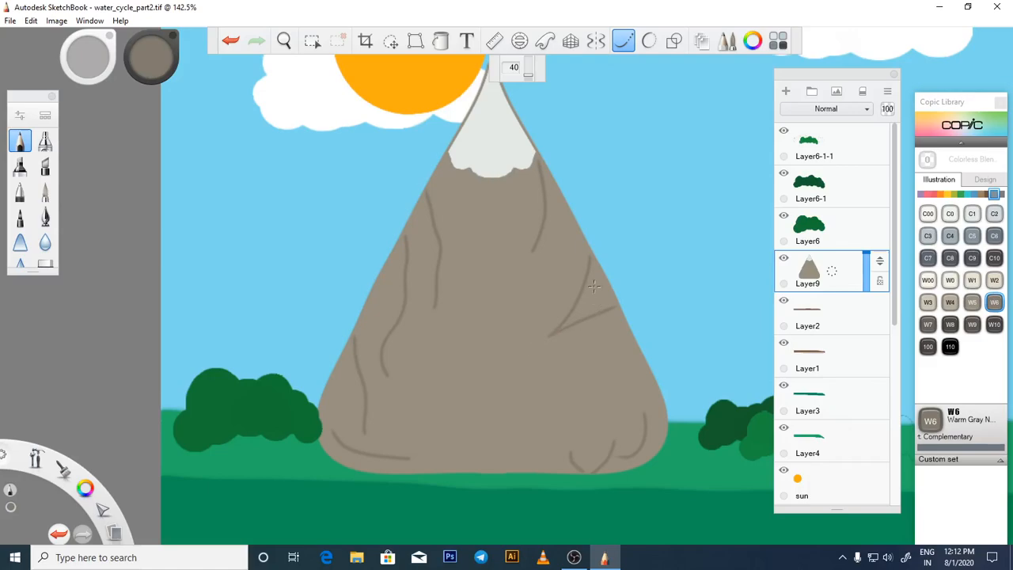
pyautogui.moveTo(590, 256); pyautogui.dragTo(627, 329)
pyautogui.moveTo(591, 299); pyautogui.dragTo(551, 332)
pyautogui.moveTo(619, 331)
pyautogui.mouseDown()
pyautogui.moveTo(606, 356)
pyautogui.moveTo(567, 380)
pyautogui.moveTo(597, 401)
pyautogui.mouseUp()
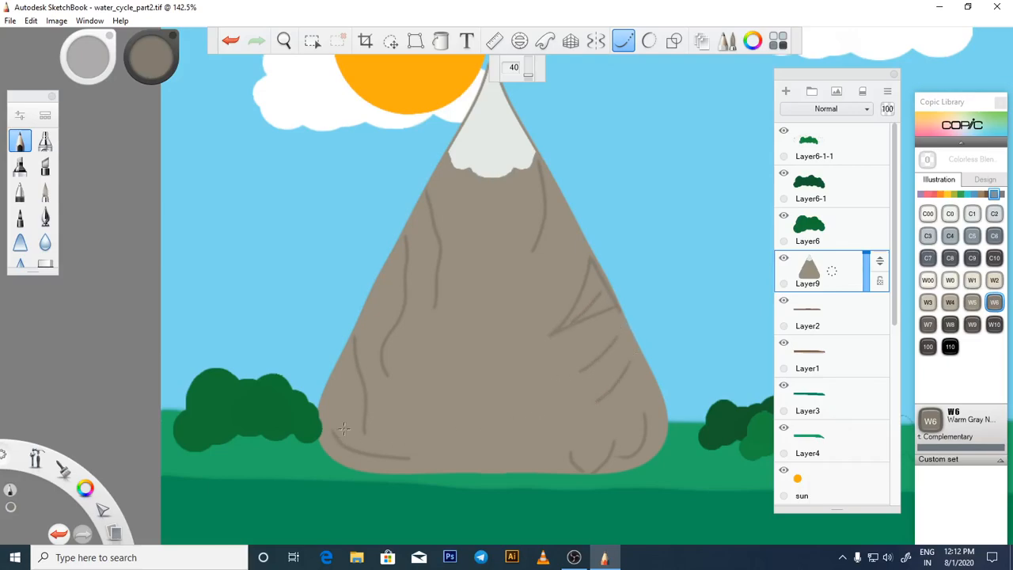
# Add short texture dashes scattered over the left, middle and lower parts of the mountain.
pyautogui.moveTo(373, 304); pyautogui.dragTo(368, 347)
pyautogui.moveTo(376, 386); pyautogui.dragTo(391, 421)
pyautogui.moveTo(417, 361); pyautogui.dragTo(424, 370)
pyautogui.moveTo(440, 435); pyautogui.dragTo(468, 447)
# Draw long curved crease lines across the mountain below the snow cap, at mid-height and along the base.
pyautogui.moveTo(445, 200)
pyautogui.mouseDown()
pyautogui.moveTo(495, 236)
pyautogui.moveTo(496, 278)
pyautogui.moveTo(557, 270)
pyautogui.moveTo(566, 288)
pyautogui.moveTo(603, 265)
pyautogui.mouseUp()
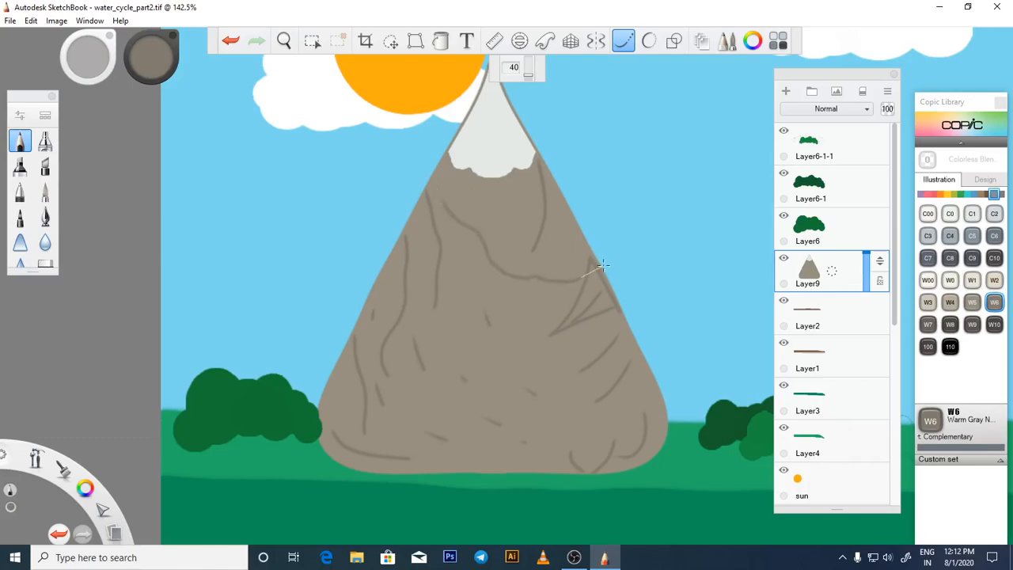
pyautogui.moveTo(462, 343)
pyautogui.mouseDown()
pyautogui.moveTo(579, 359)
pyautogui.moveTo(629, 352)
pyautogui.mouseUp()
pyautogui.moveTo(405, 417)
pyautogui.mouseDown()
pyautogui.moveTo(495, 439)
pyautogui.moveTo(642, 421)
pyautogui.moveTo(666, 402)
pyautogui.mouseUp()
pyautogui.moveTo(424, 455)
pyautogui.mouseDown()
pyautogui.moveTo(463, 463)
pyautogui.moveTo(587, 453)
pyautogui.mouseUp()
pyautogui.scroll(-3, 521, 384)
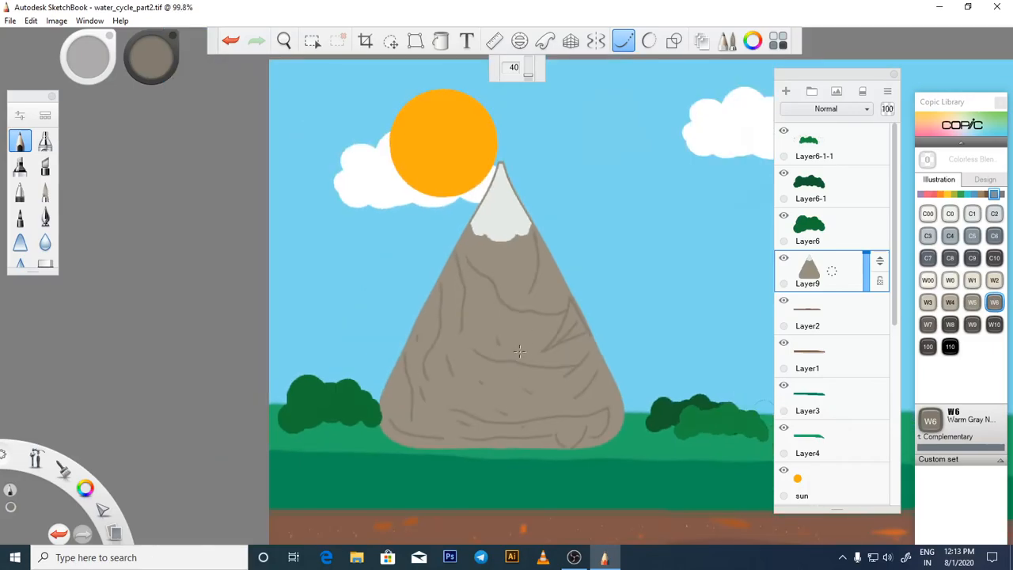
pyautogui.scroll(-3, 496, 364)
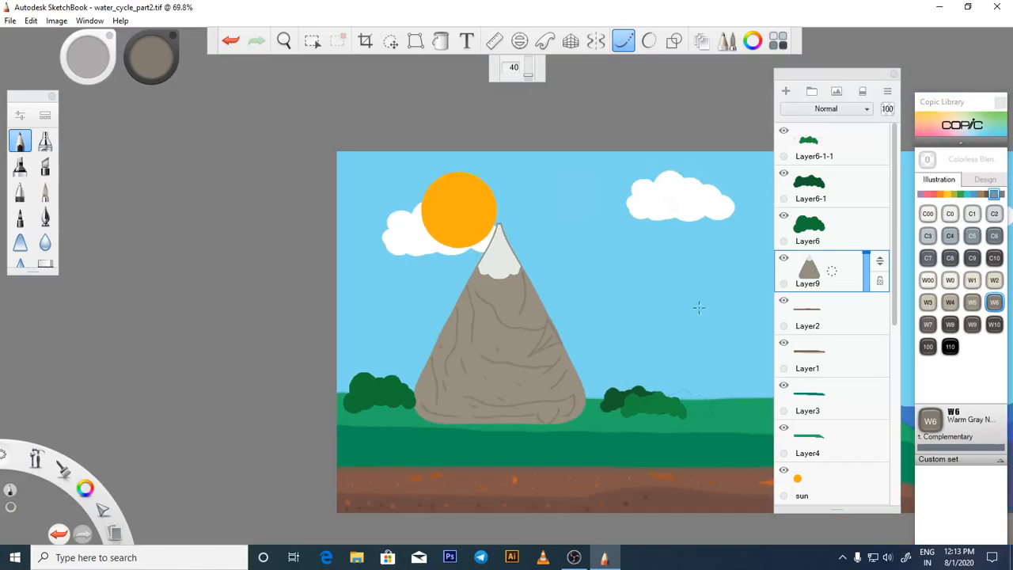
# Check the mountain layer by toggling its visibility and rename it "hill".
pyautogui.click(783, 259)
pyautogui.click(782, 259)
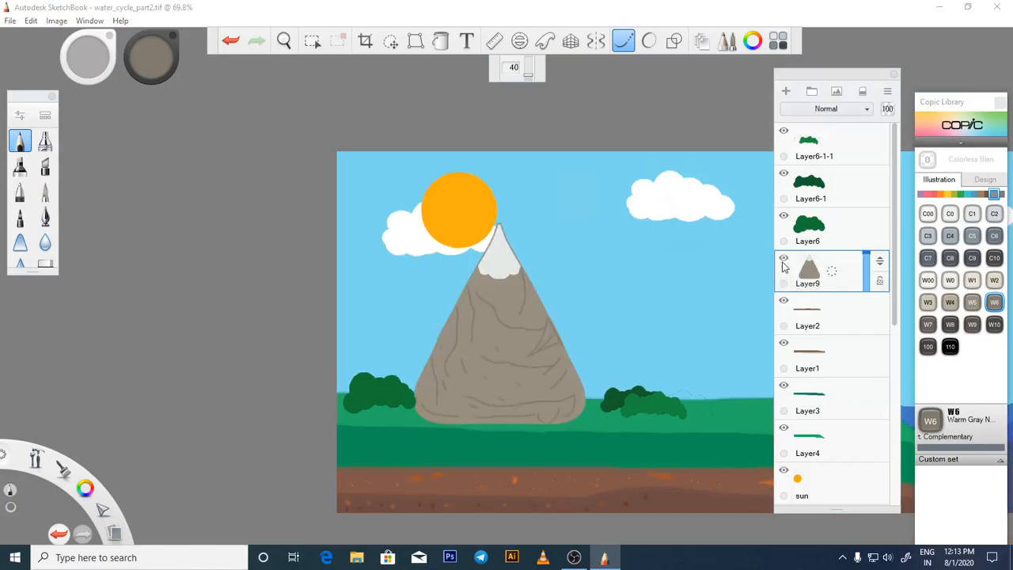
pyautogui.click(889, 95)
pyautogui.click(909, 193)
pyautogui.click(839, 440)
pyautogui.moveTo(839, 439); pyautogui.dragTo(809, 441)
pyautogui.write('hill')
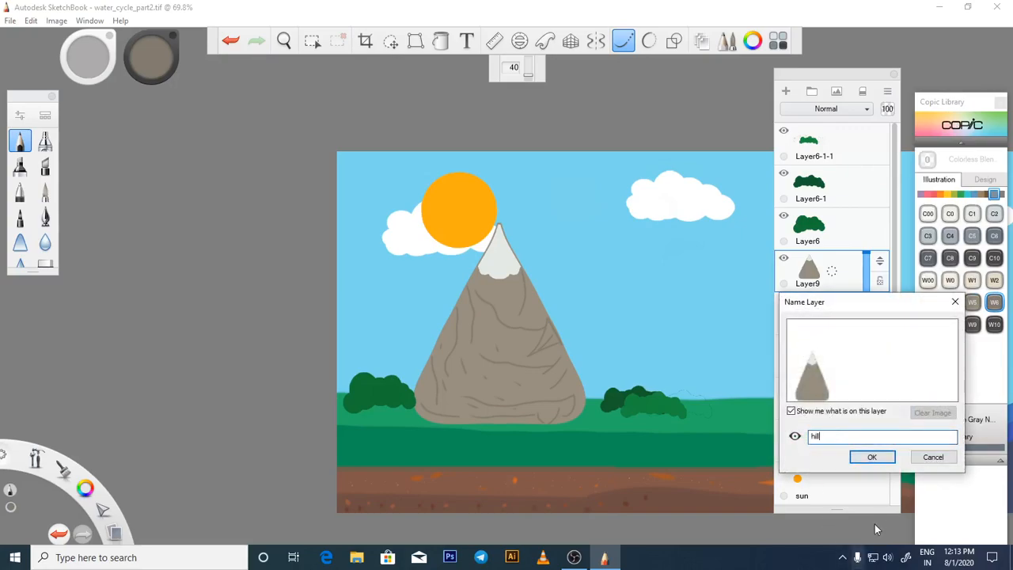
pyautogui.click(874, 459)
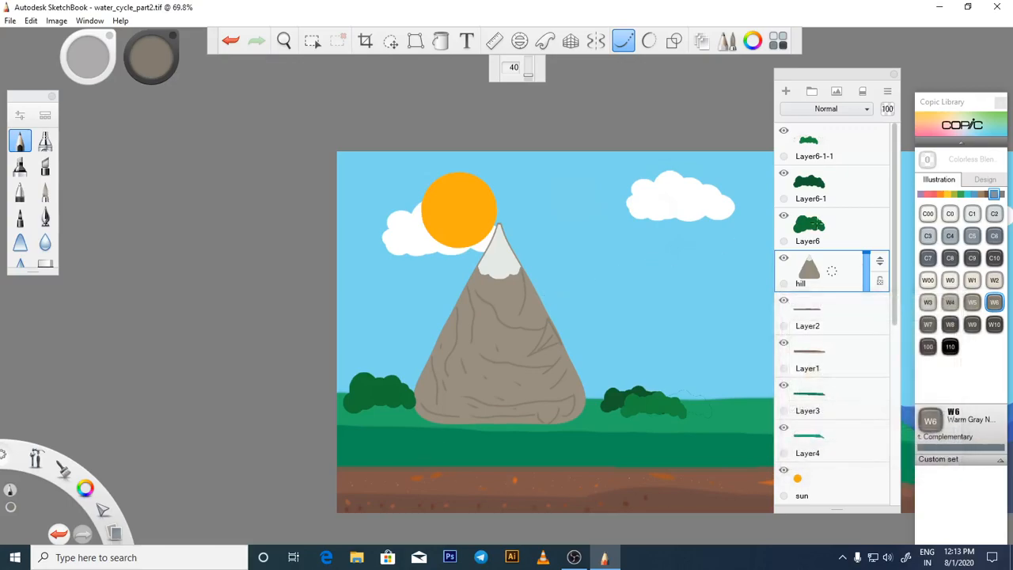
# Duplicate the hill layer and move the copy left so that its peak overlaps the sun.
pyautogui.click(887, 91)
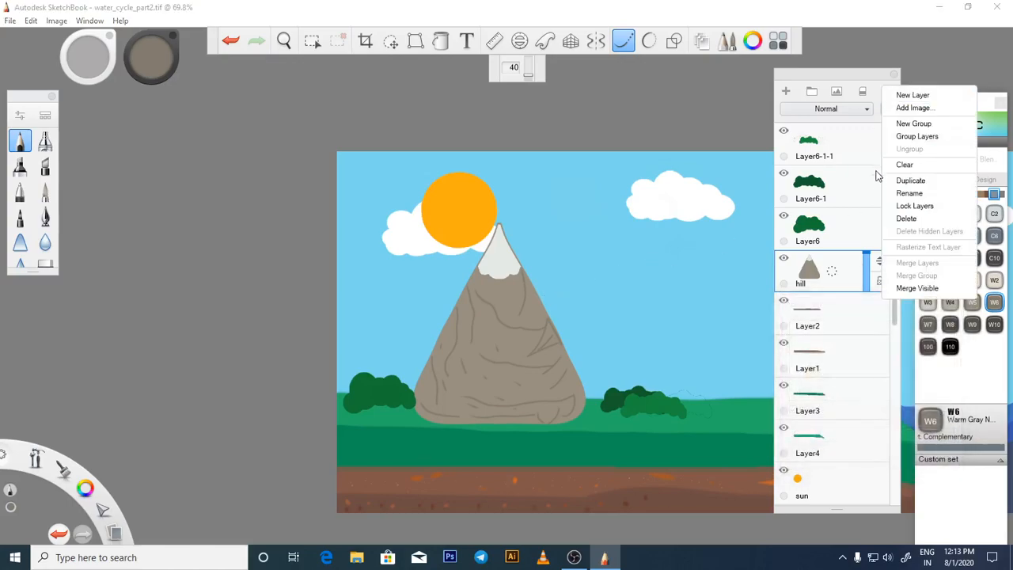
pyautogui.click(910, 181)
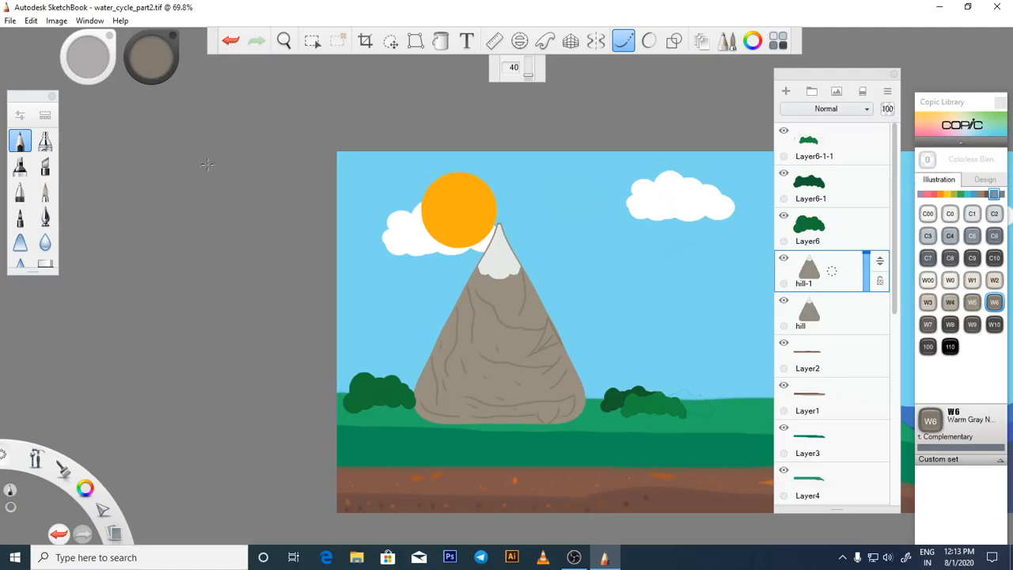
pyautogui.click(312, 41)
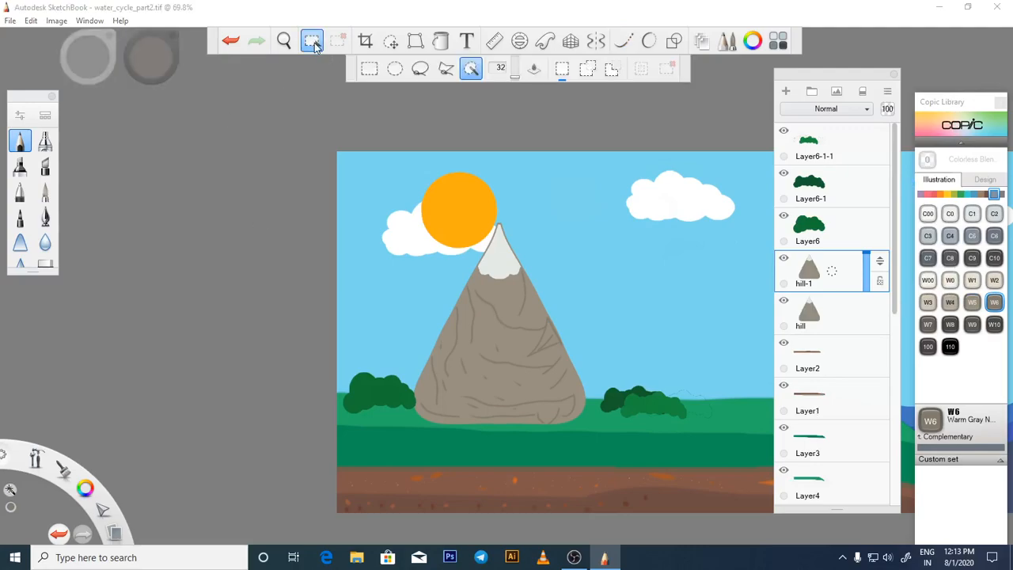
pyautogui.click(391, 41)
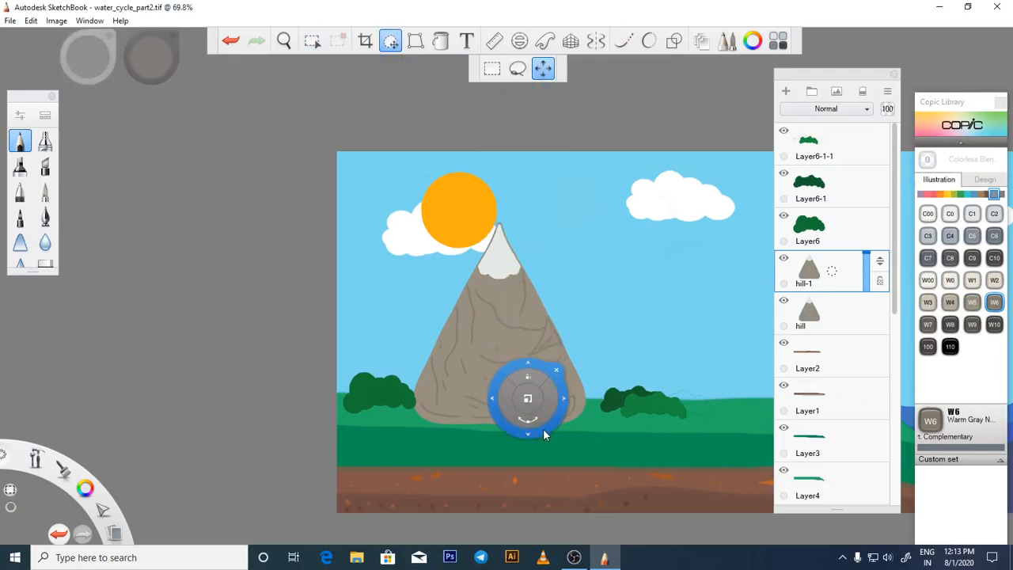
pyautogui.moveTo(546, 430); pyautogui.dragTo(512, 430)
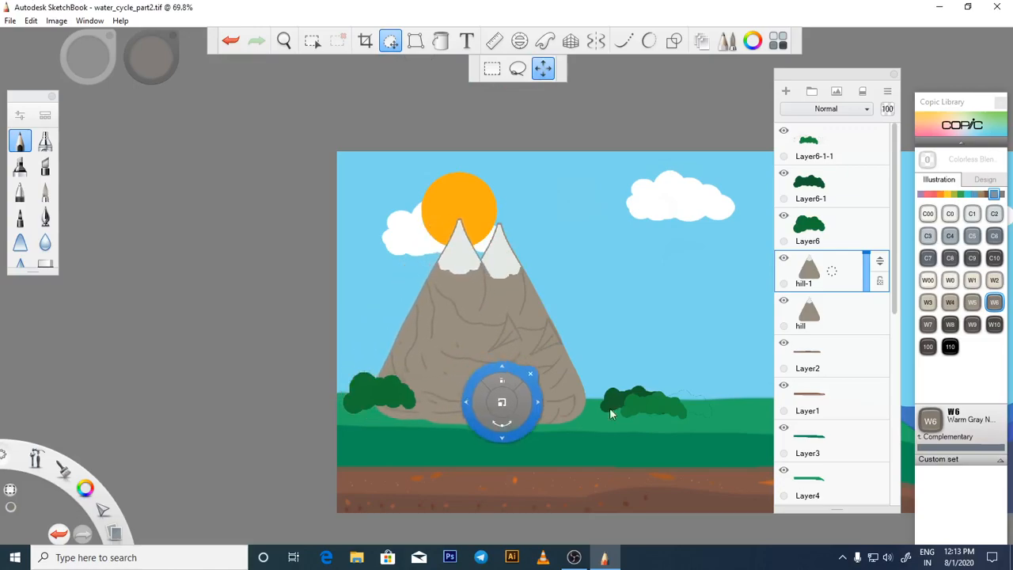
# Scale down the original hill and move it right, just above the dark green bushes.
pyautogui.click(869, 316)
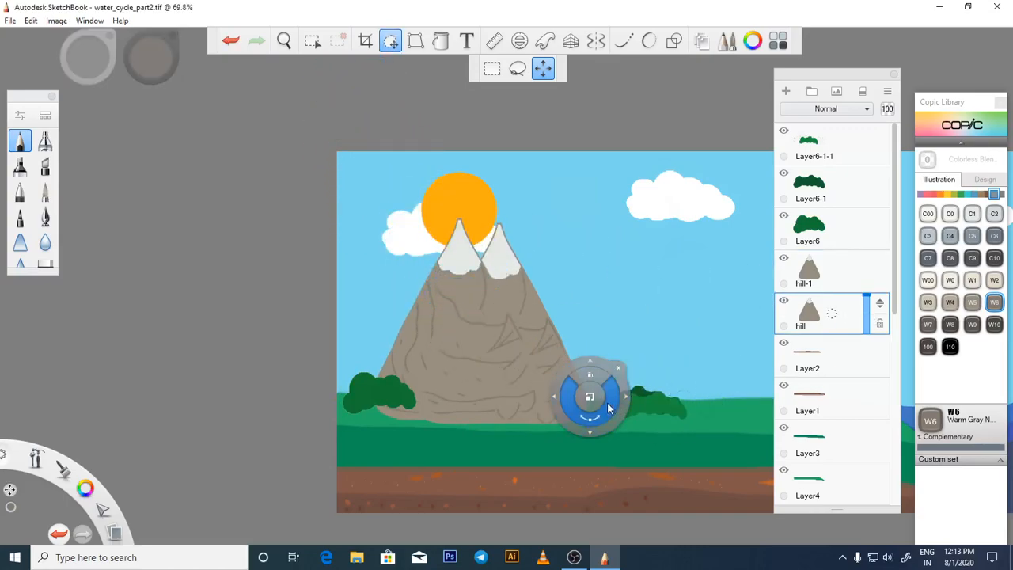
pyautogui.moveTo(588, 400); pyautogui.dragTo(710, 399)
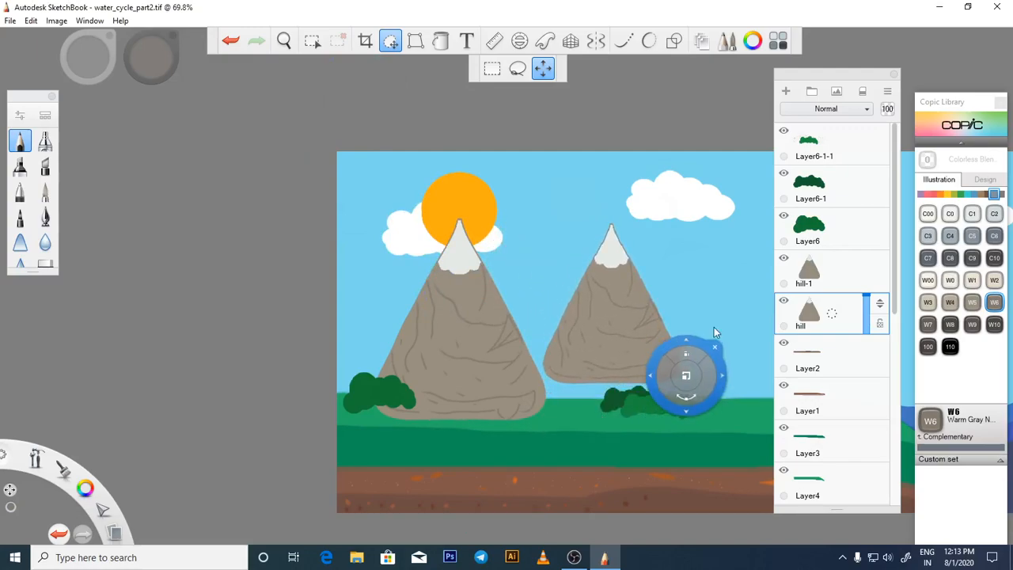
# Select the smaller hill's body with the Magic Wand, fill it and its leftover triangular facet with W7 Warm Gray, and clear the selection.
pyautogui.click(312, 42)
pyautogui.click(471, 70)
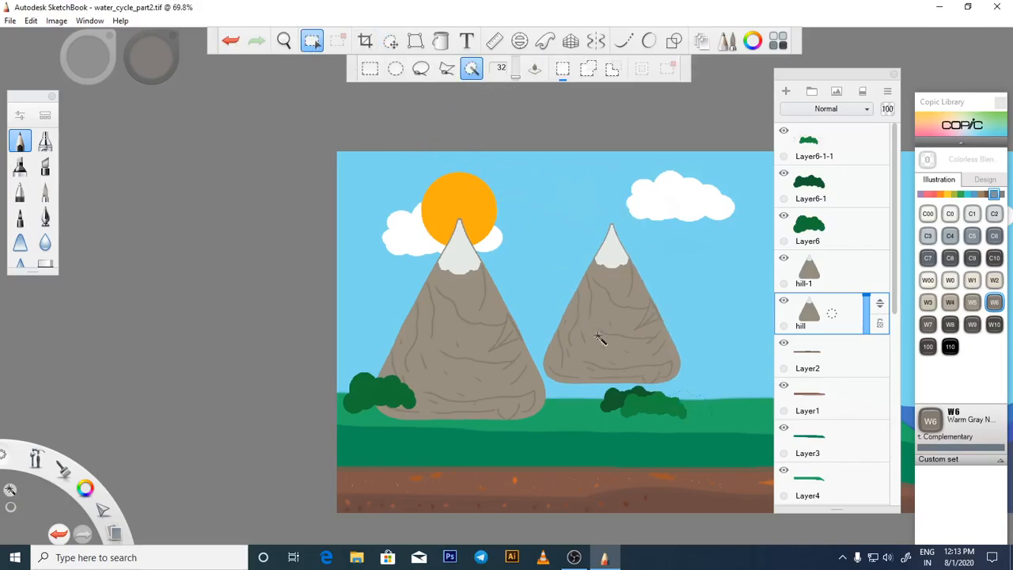
pyautogui.click(609, 315)
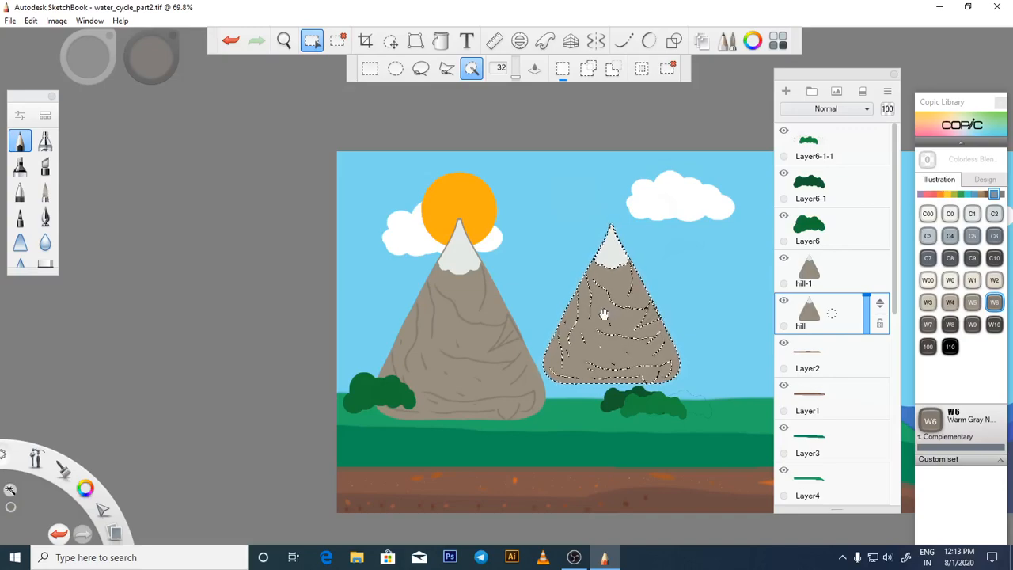
pyautogui.click(930, 325)
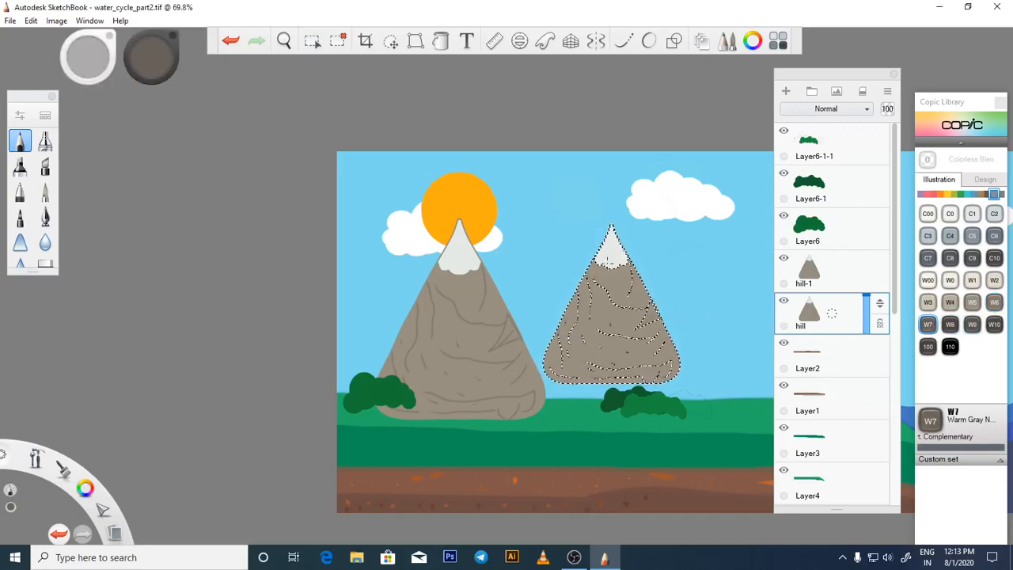
pyautogui.click(441, 40)
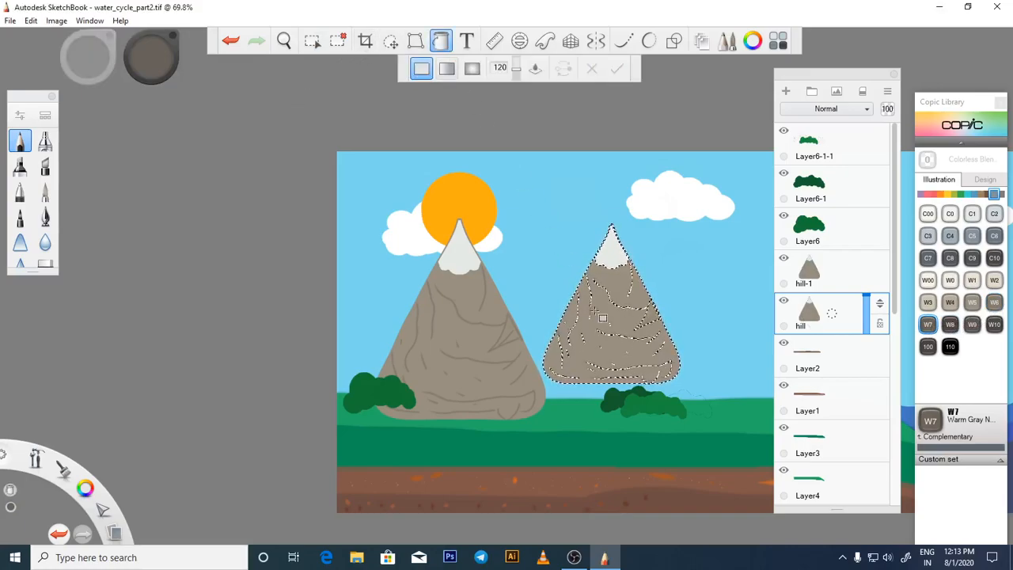
pyautogui.click(637, 344)
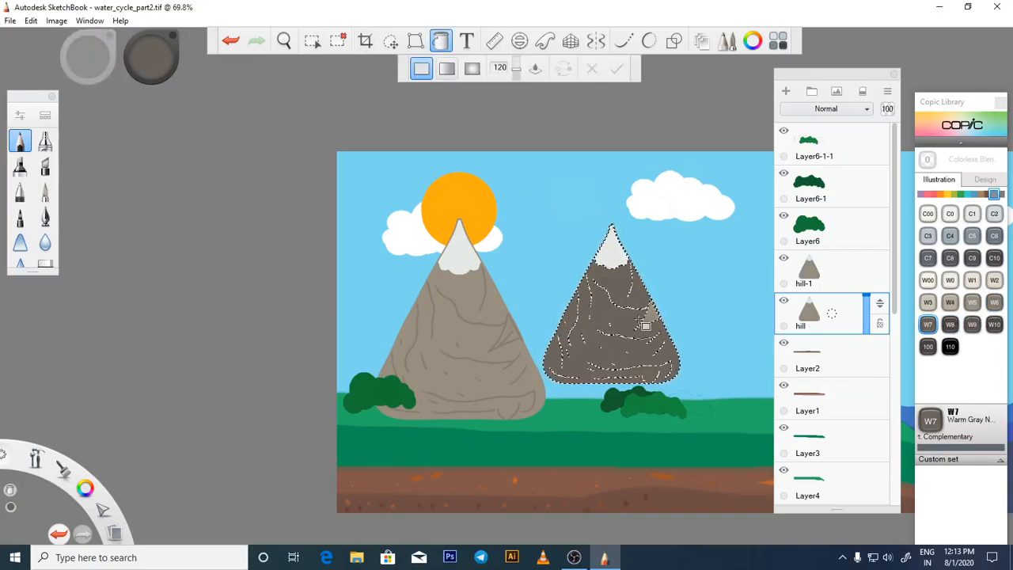
pyautogui.scroll(4, 660, 342)
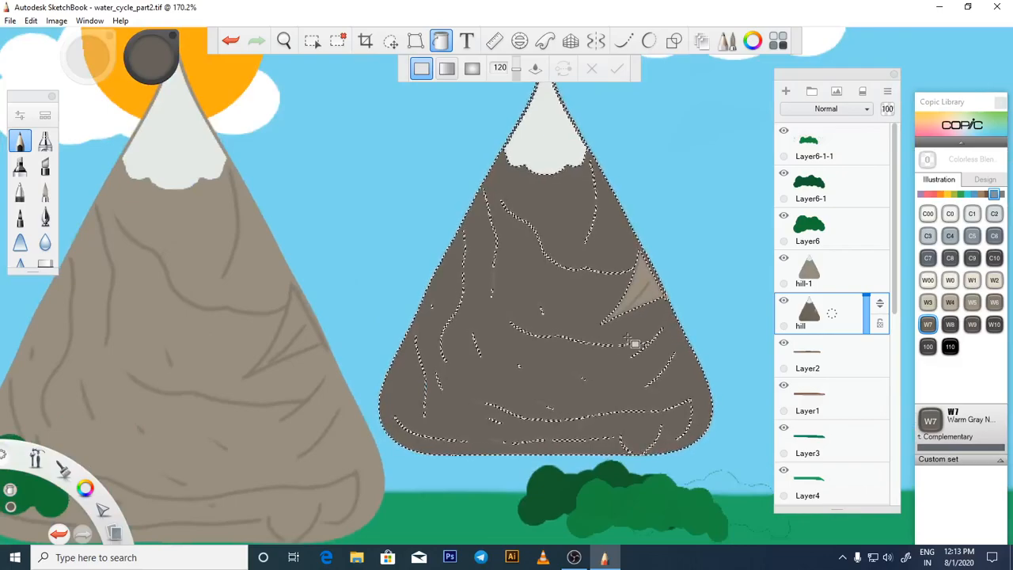
pyautogui.click(636, 282)
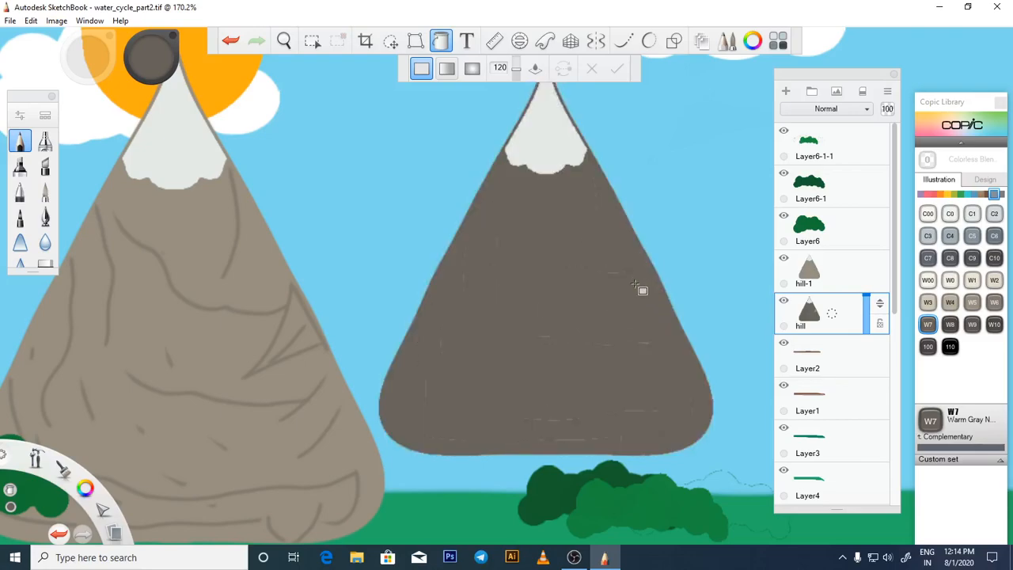
# Draw thin, curved crease lines in W6 Warm Gray across the body of the smaller dark hill.
pyautogui.scroll(2, 597, 308)
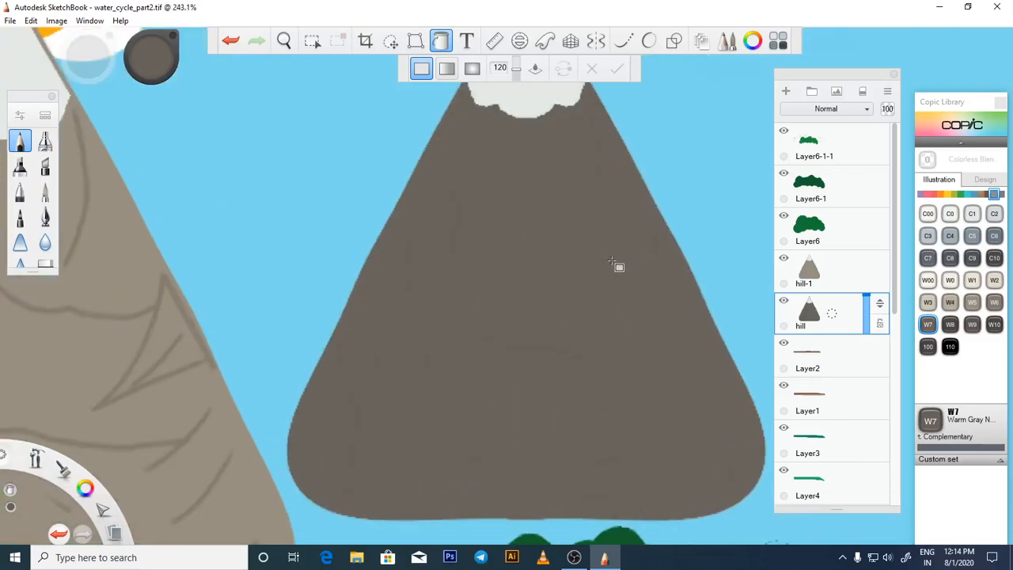
pyautogui.scroll(-2, 528, 309)
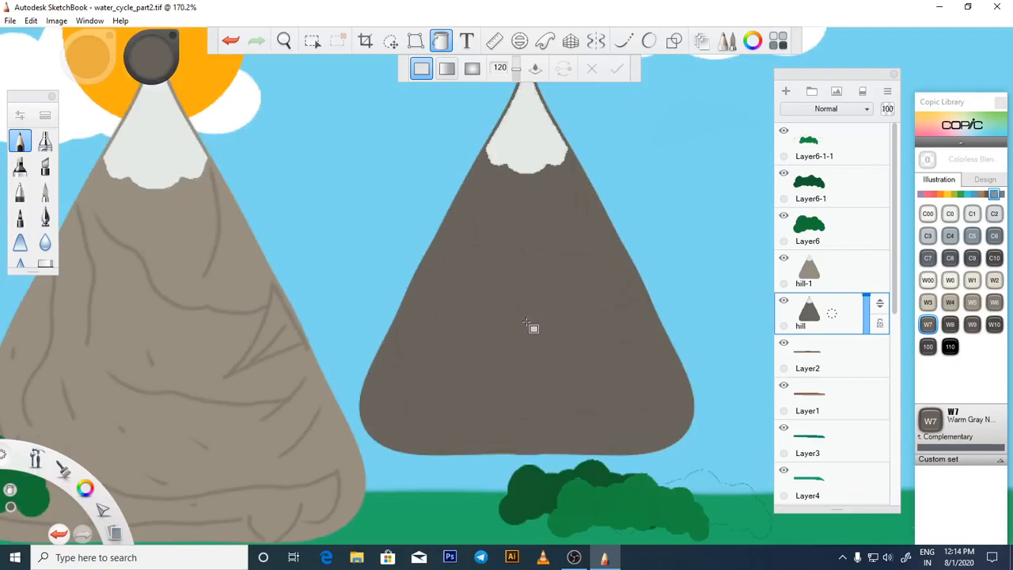
pyautogui.click(994, 302)
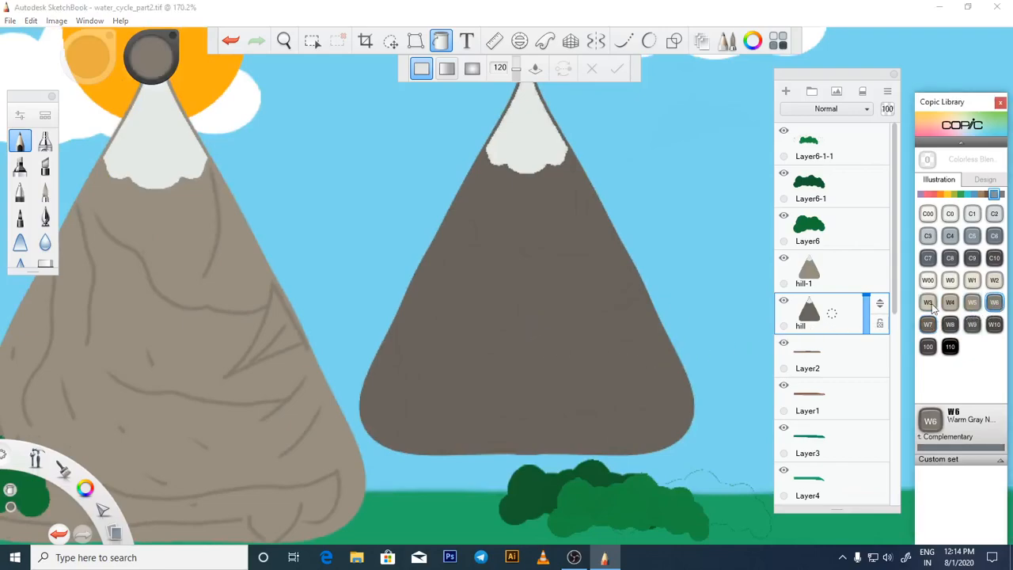
pyautogui.click(649, 41)
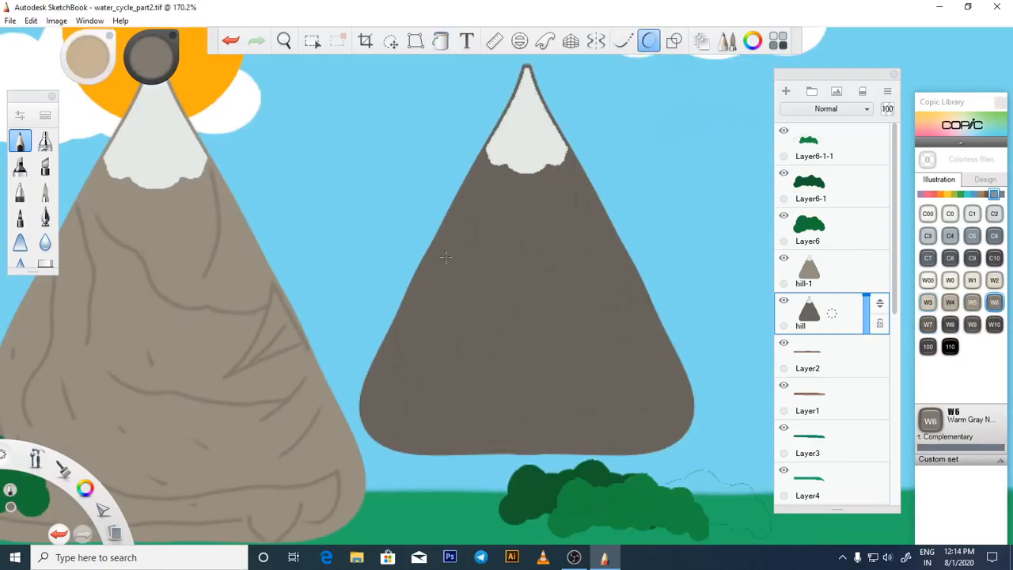
pyautogui.moveTo(458, 270)
pyautogui.mouseDown()
pyautogui.moveTo(501, 289)
pyautogui.moveTo(504, 313)
pyautogui.moveTo(553, 324)
pyautogui.mouseUp()
pyautogui.moveTo(365, 386)
pyautogui.mouseDown()
pyautogui.moveTo(507, 388)
pyautogui.moveTo(566, 399)
pyautogui.mouseUp()
pyautogui.moveTo(407, 426); pyautogui.dragTo(559, 431)
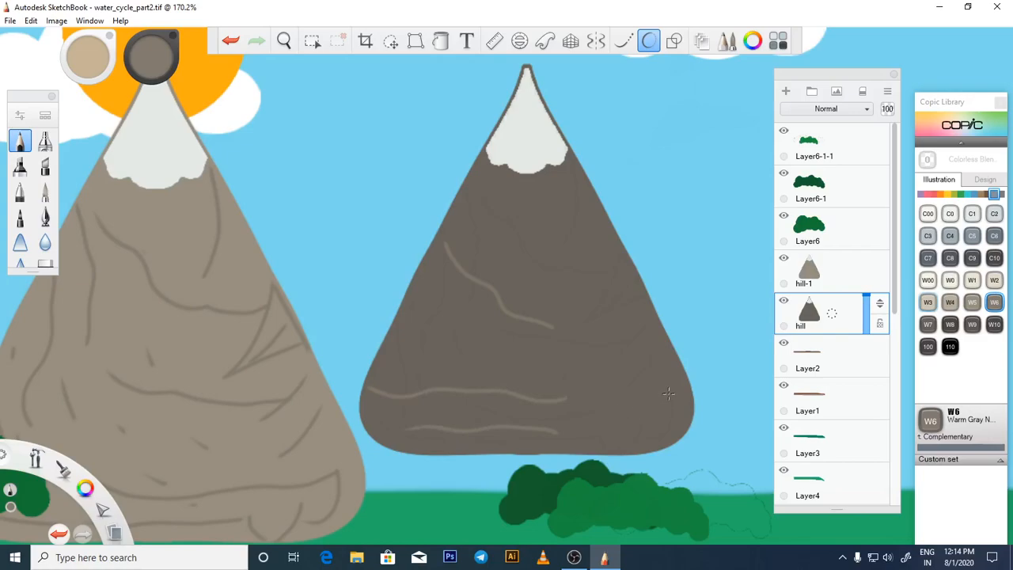
pyautogui.moveTo(686, 380); pyautogui.dragTo(657, 411)
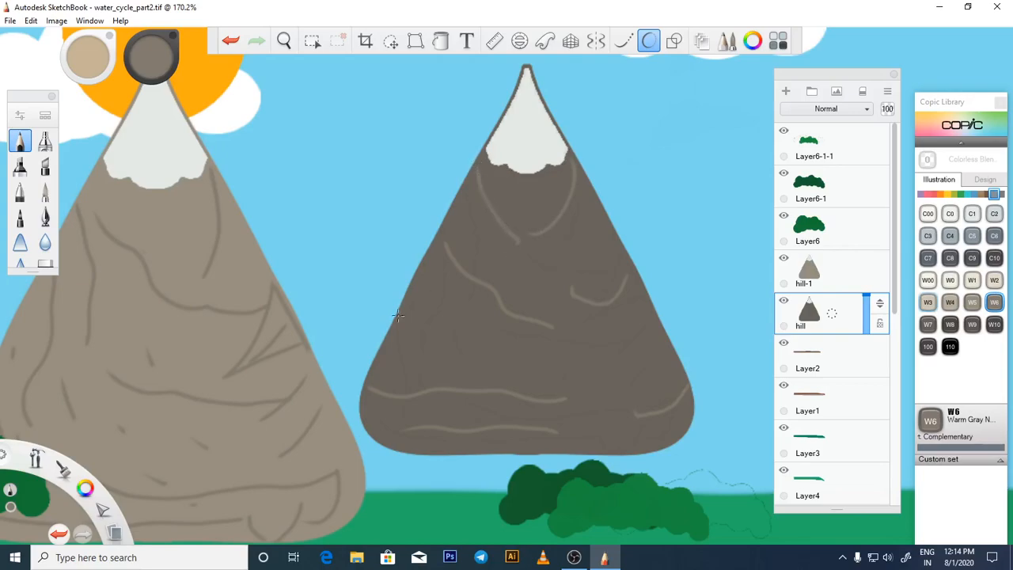
pyautogui.moveTo(408, 365); pyautogui.dragTo(475, 367)
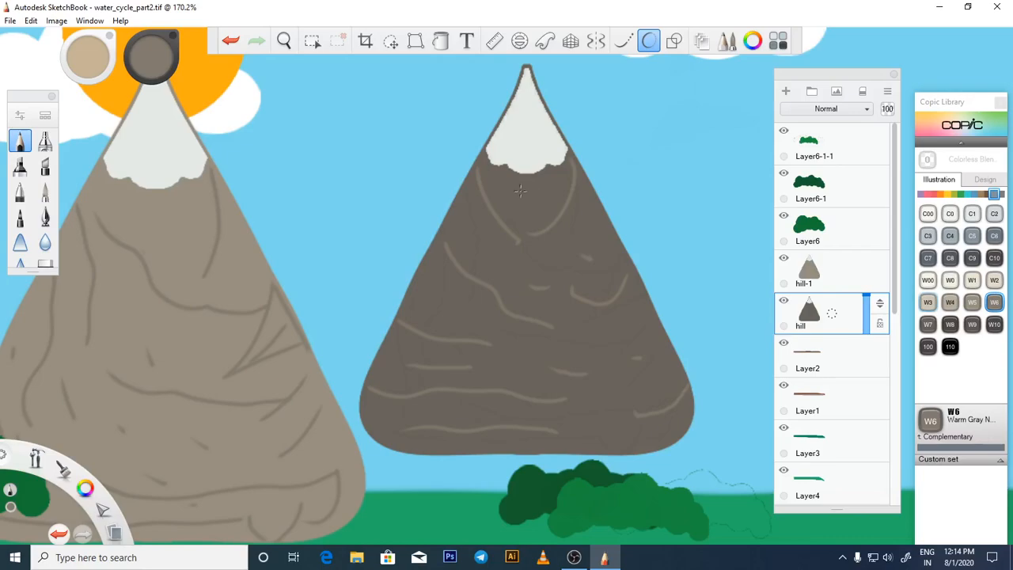
# Move the dark hill down and left so that it stands on the grass, partly behind the large hill.
pyautogui.scroll(-5, 477, 248)
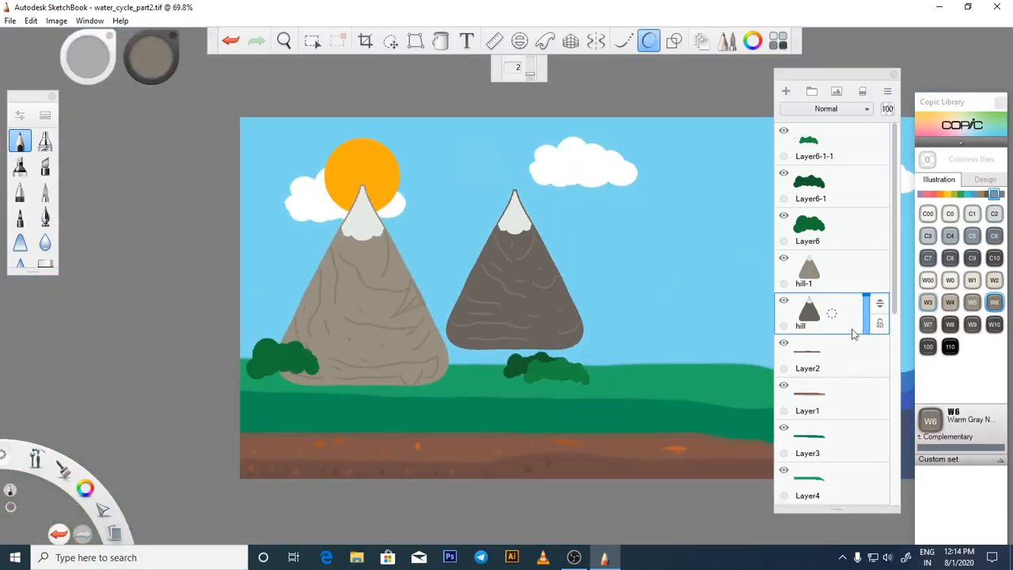
pyautogui.click(391, 40)
pyautogui.moveTo(525, 341); pyautogui.dragTo(462, 368)
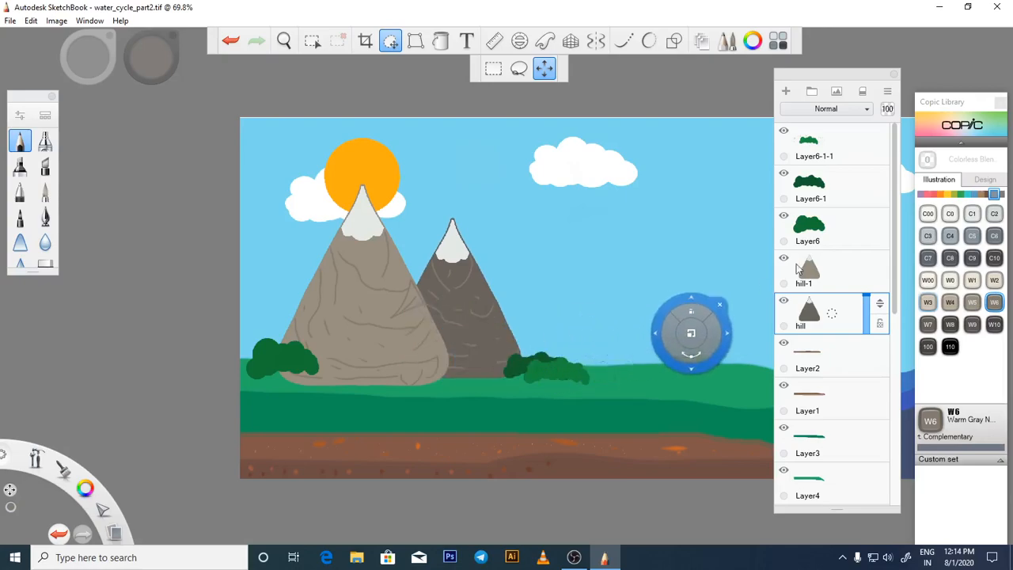
# Duplicate the dark hill layer and move the copy right, behind the dark green bushes.
pyautogui.click(888, 93)
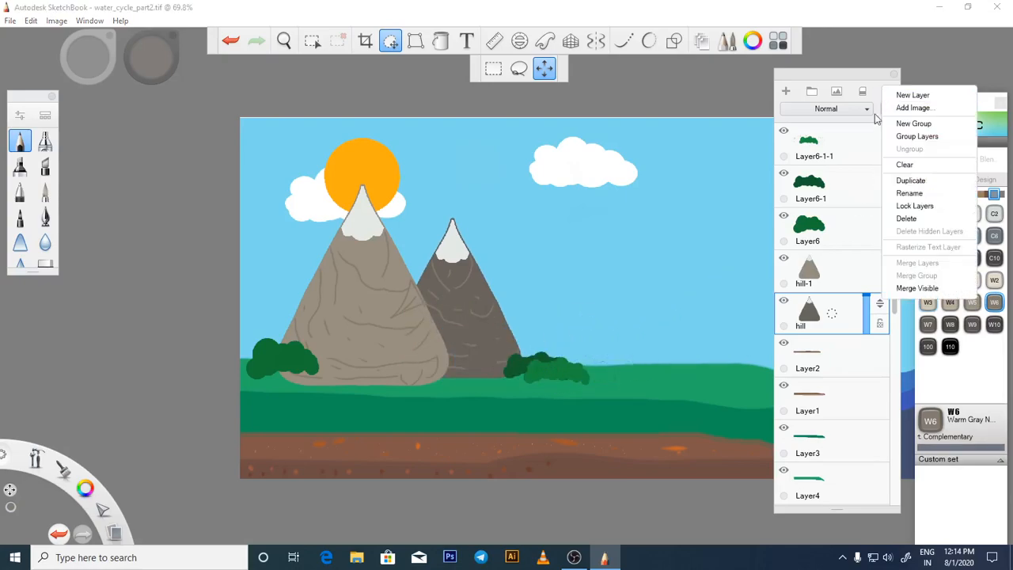
pyautogui.click(906, 179)
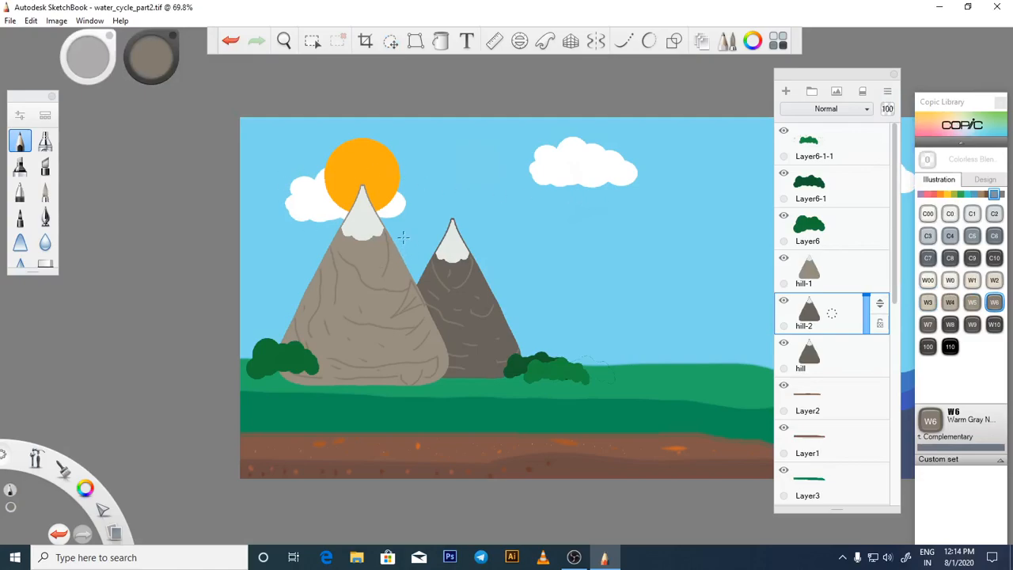
pyautogui.click(390, 41)
pyautogui.moveTo(511, 362); pyautogui.dragTo(637, 360)
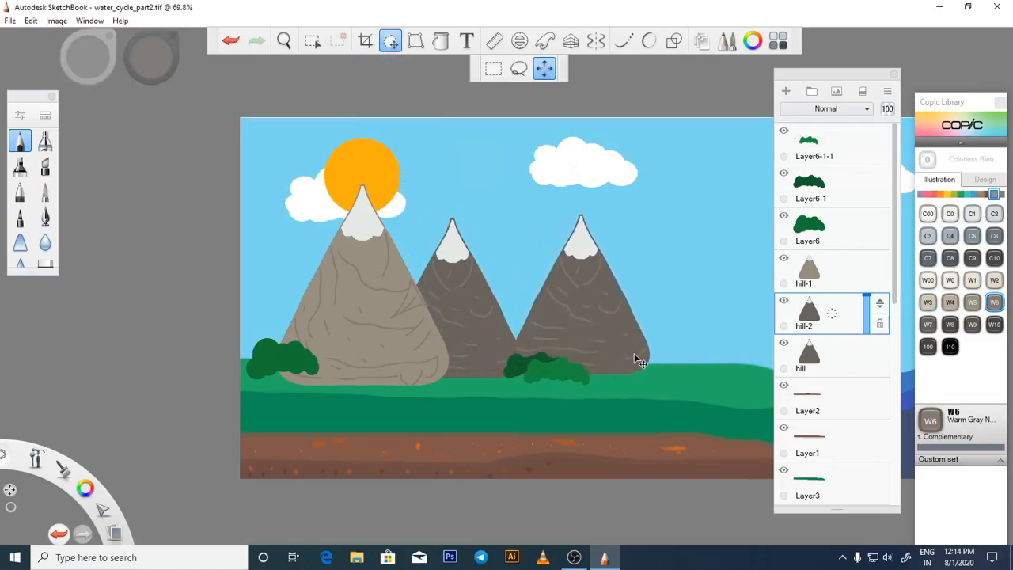
# Select the copied hill's body with the Magic Wand, fill it with W5 Warm Gray, and clear the selection.
pyautogui.click(312, 41)
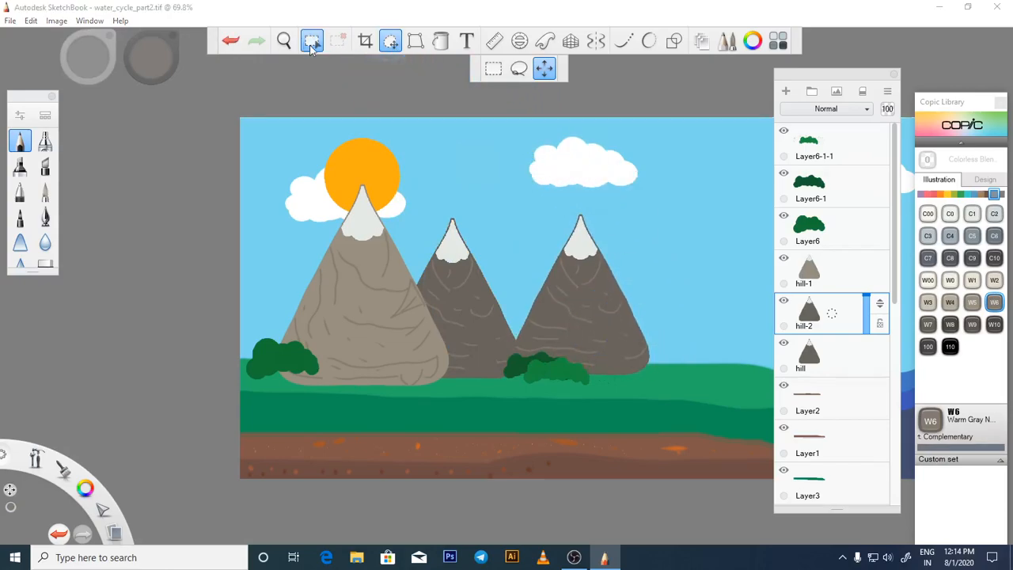
pyautogui.click(473, 68)
pyautogui.click(610, 332)
pyautogui.click(973, 302)
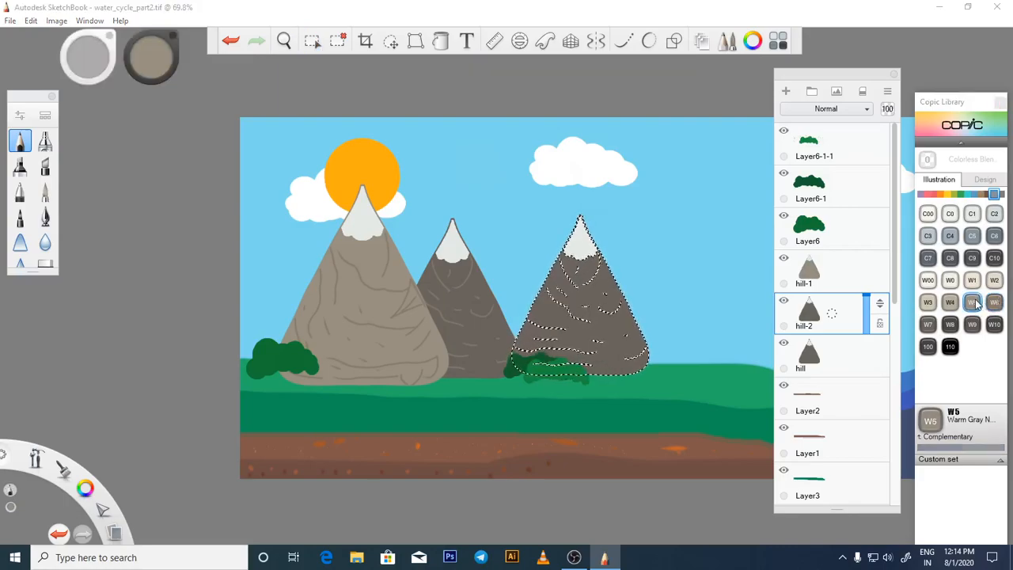
pyautogui.click(441, 42)
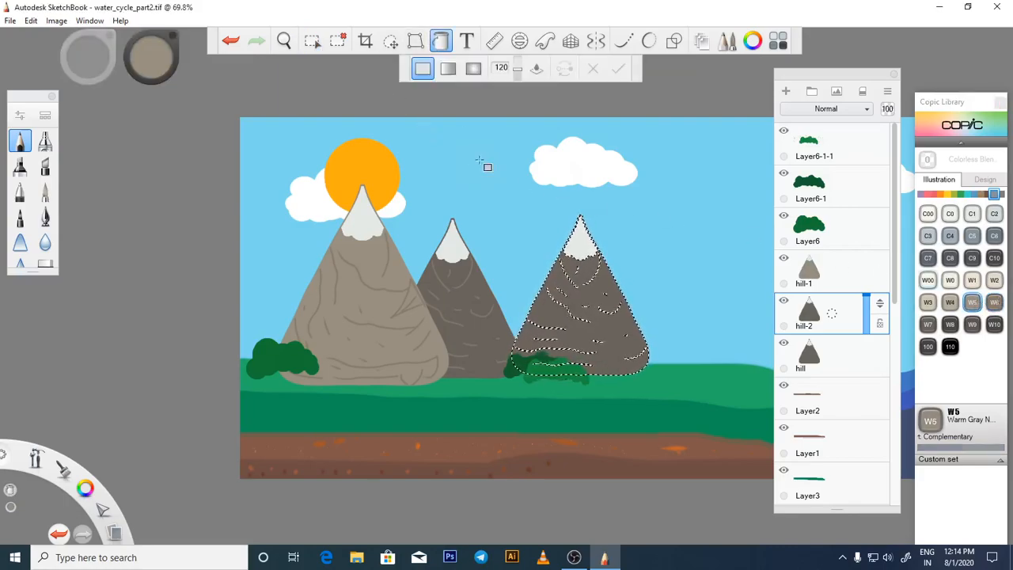
pyautogui.click(610, 329)
pyautogui.scroll(3, 622, 356)
pyautogui.hotkey('ctrl', 'd')
pyautogui.scroll(3, 614, 357)
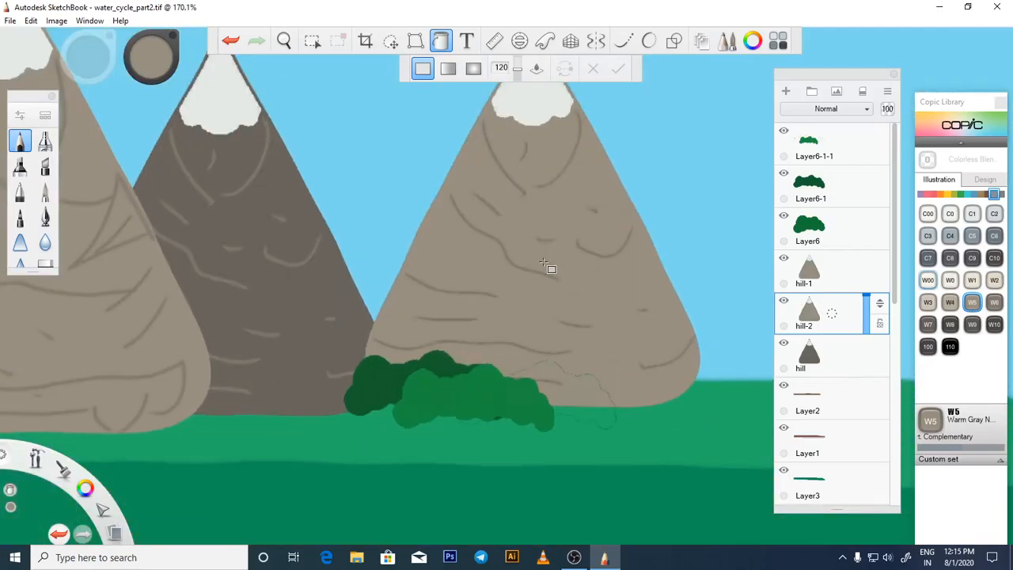
pyautogui.scroll(-1, 546, 266)
pyautogui.scroll(-3, 552, 272)
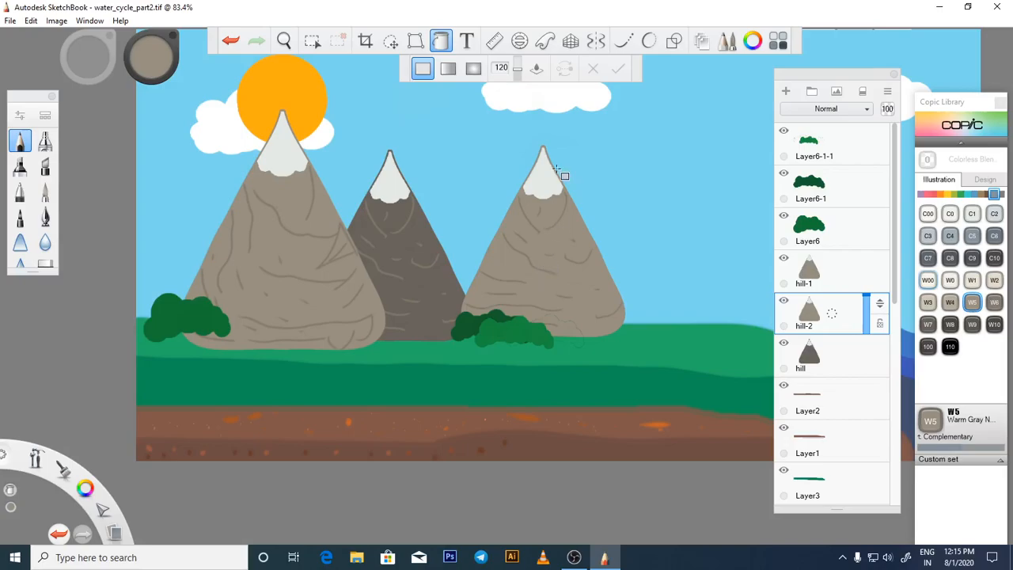
# Move the copied hill up and right so that it is clear of the bushes.
pyautogui.scroll(5, 561, 174)
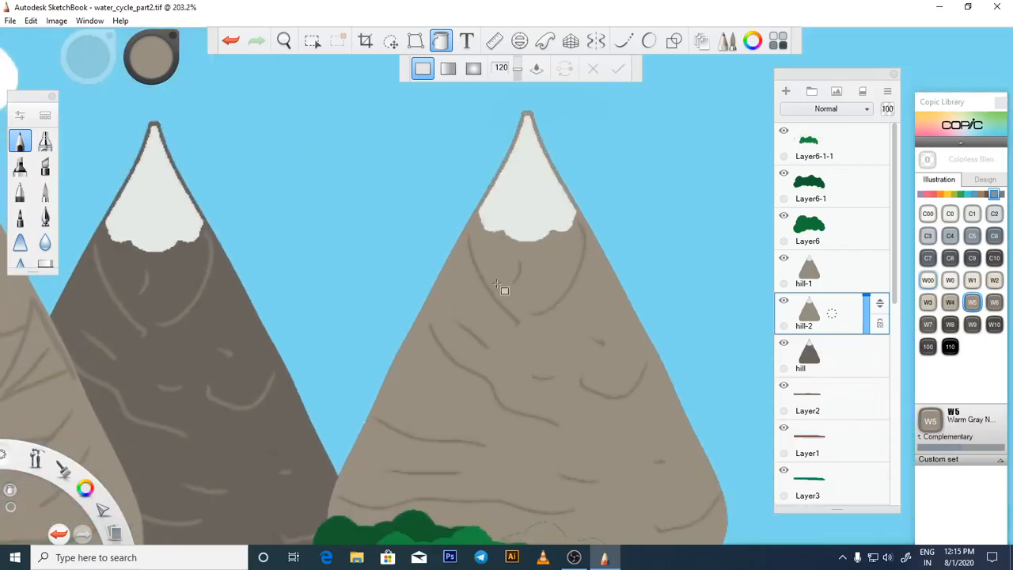
pyautogui.scroll(-7, 487, 277)
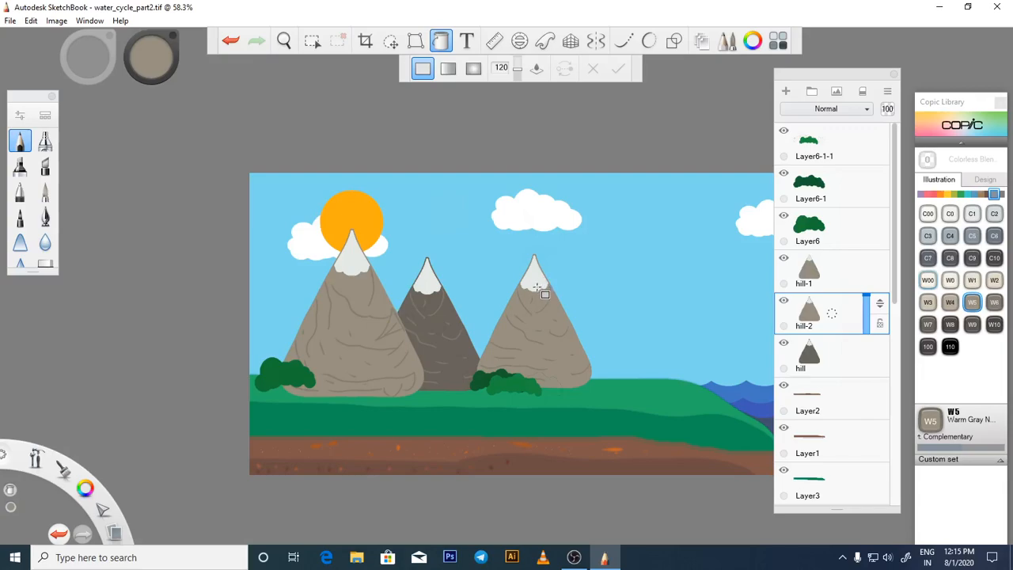
pyautogui.scroll(2, 530, 292)
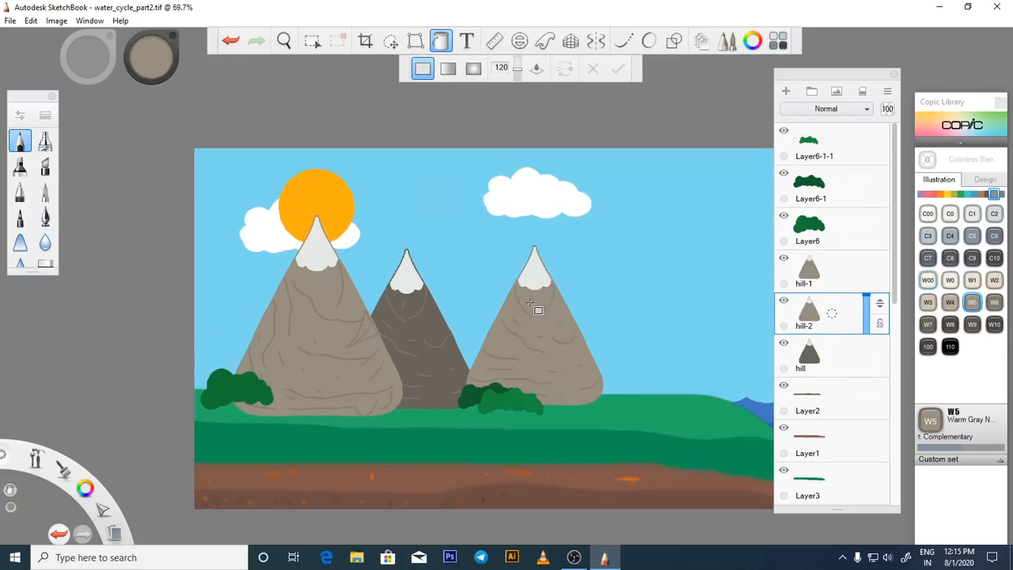
pyautogui.click(390, 41)
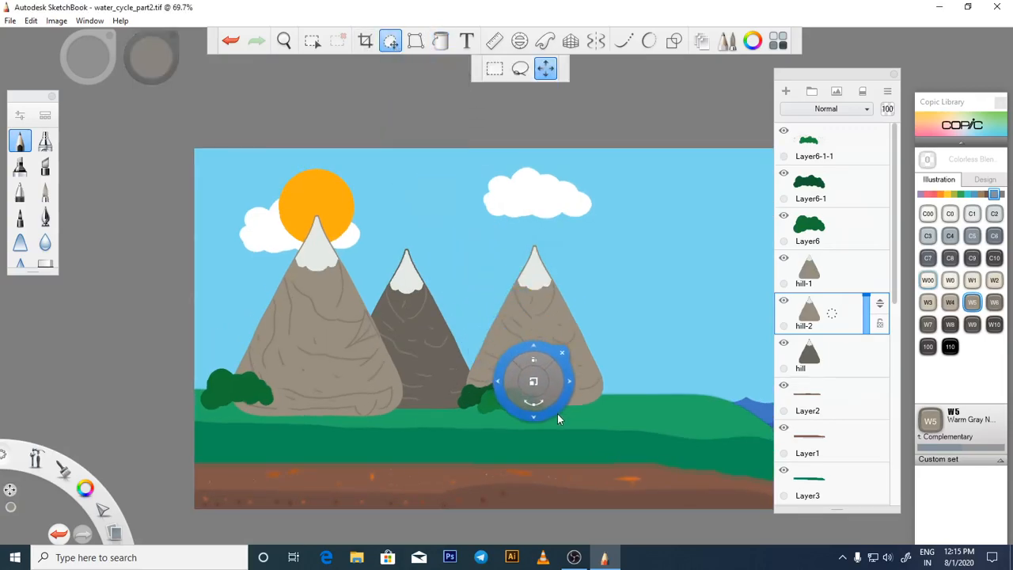
pyautogui.moveTo(561, 402); pyautogui.dragTo(607, 388)
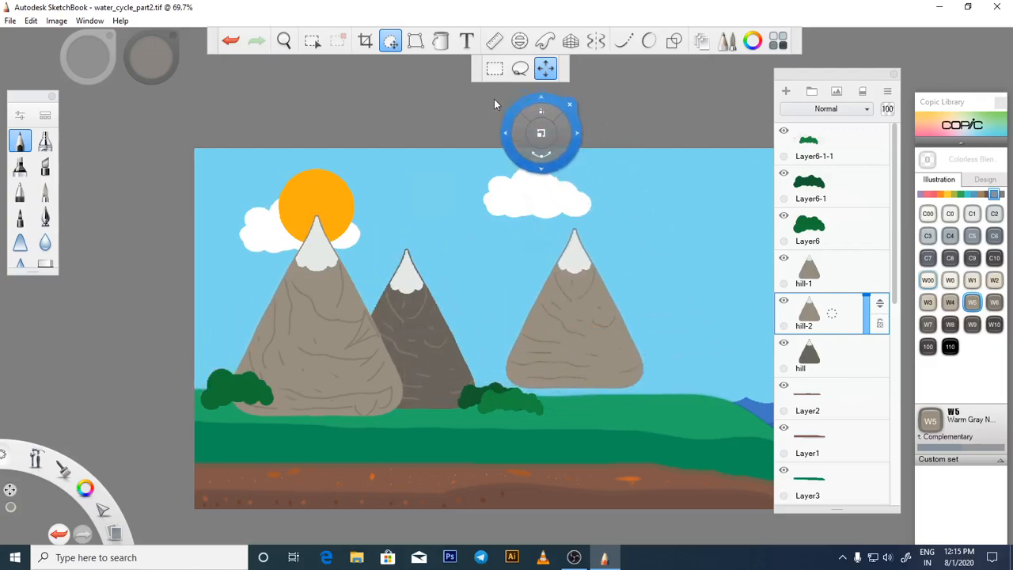
# Select the copied hill's body with the Magic Wand, fill it with W4 Warm Gray, and clear the selection.
pyautogui.click(313, 42)
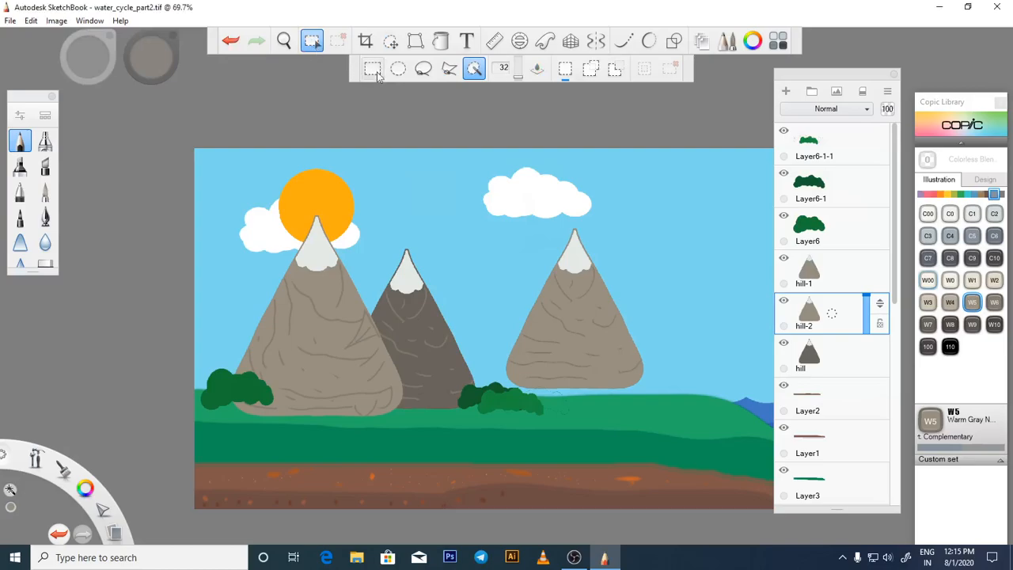
pyautogui.click(472, 69)
pyautogui.click(604, 353)
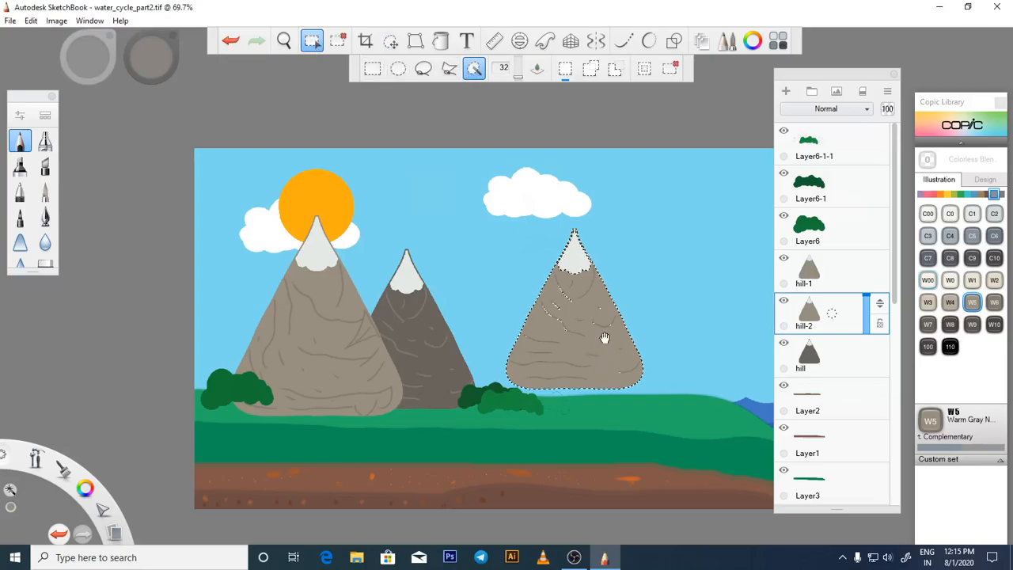
pyautogui.click(950, 308)
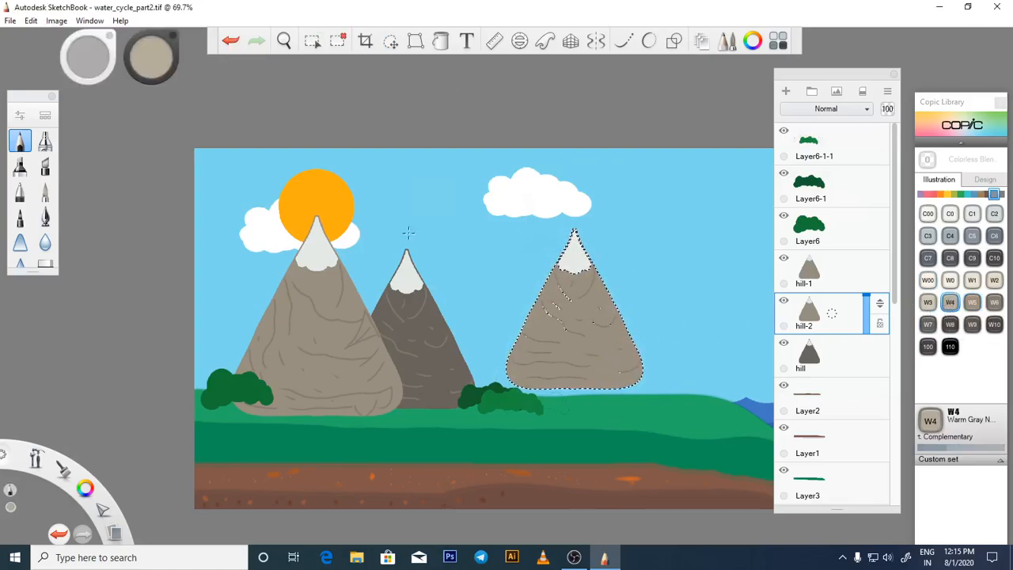
pyautogui.press('f')
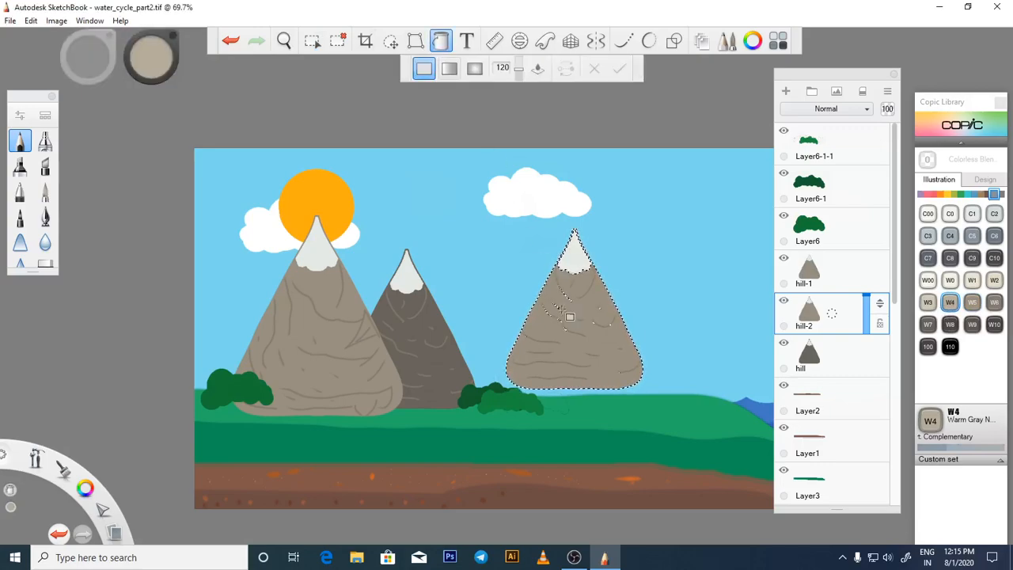
pyautogui.click(601, 349)
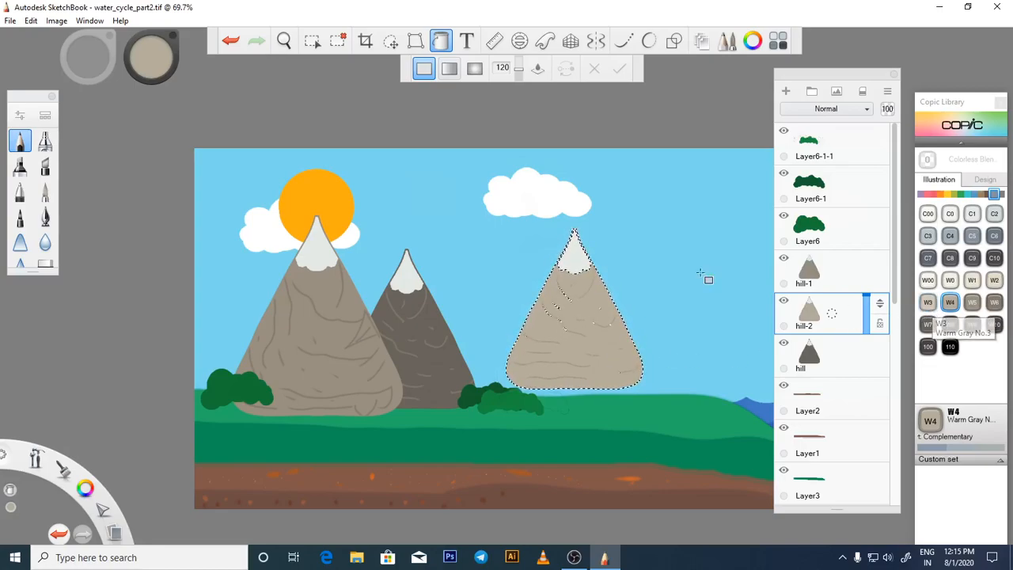
pyautogui.hotkey('ctrl', 'd')
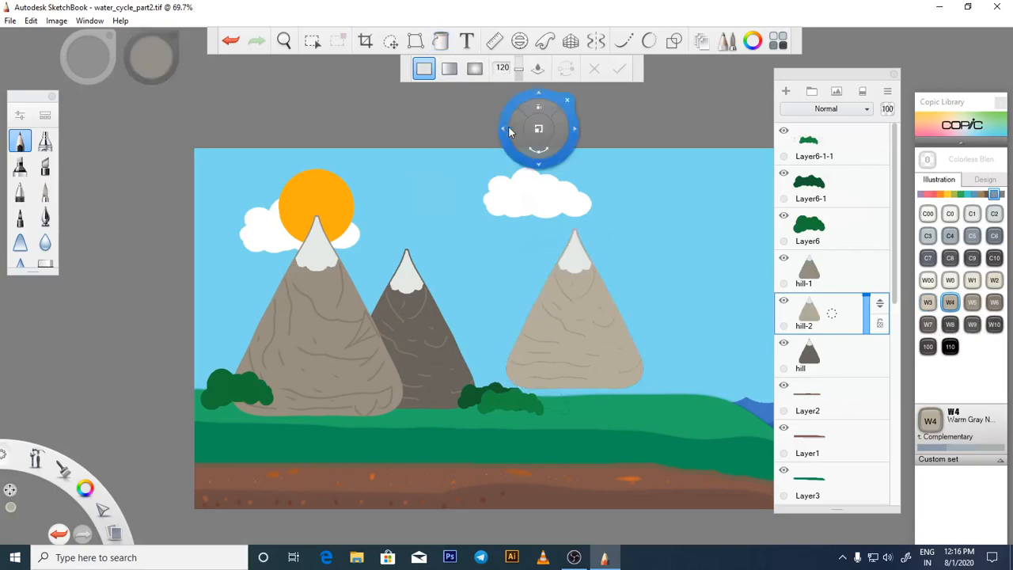
# Move the light gray hill behind the left side of the large hill, scaled down slightly, and save the file.
pyautogui.click(387, 44)
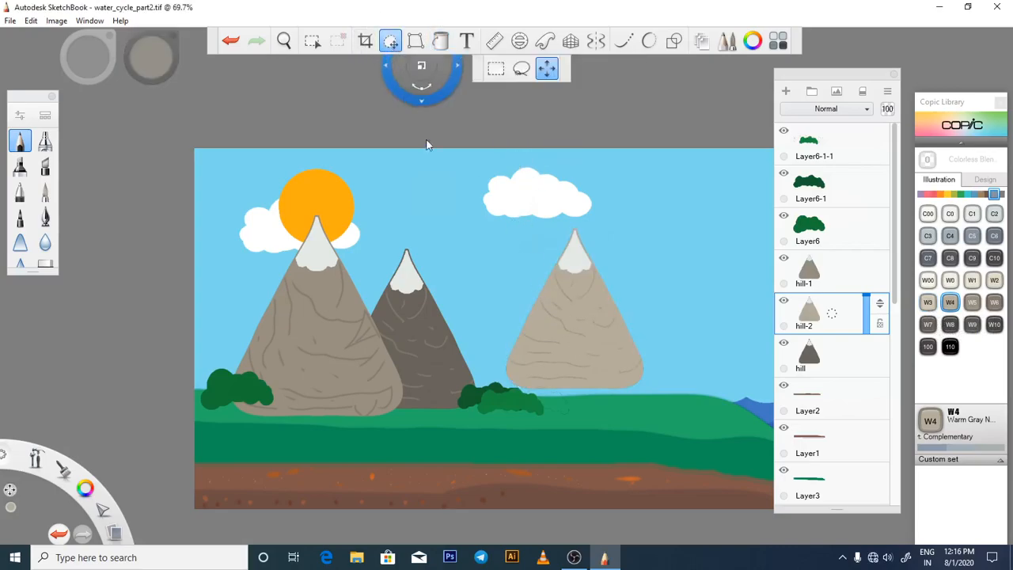
pyautogui.moveTo(586, 343); pyautogui.dragTo(221, 351)
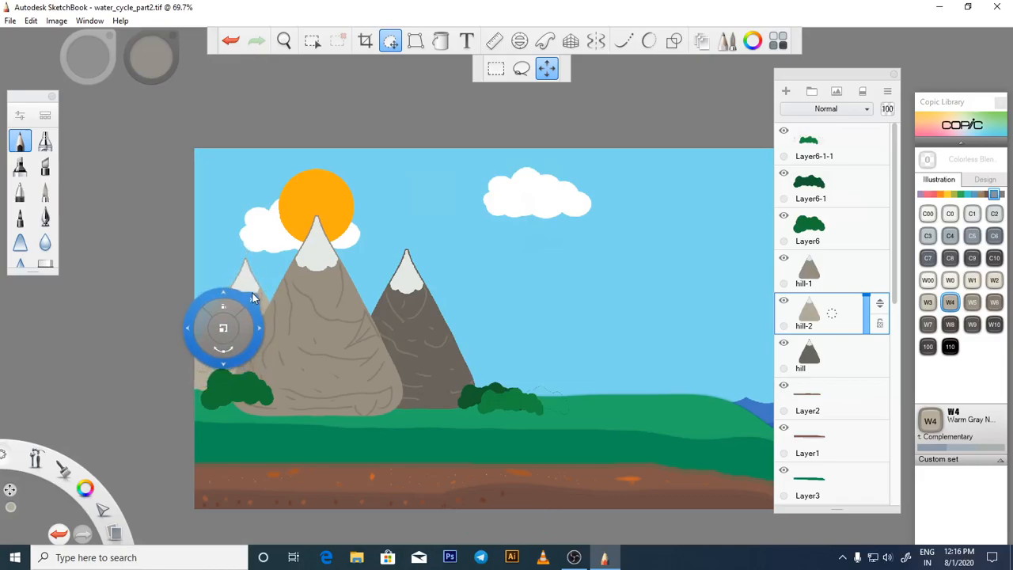
pyautogui.moveTo(257, 317); pyautogui.dragTo(255, 328)
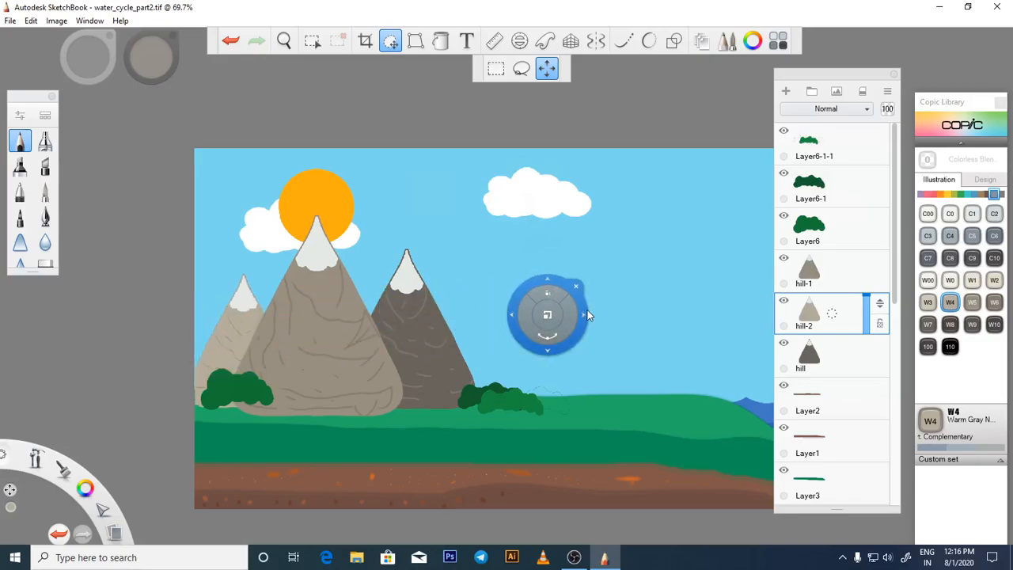
pyautogui.hotkey('ctrl', 's')
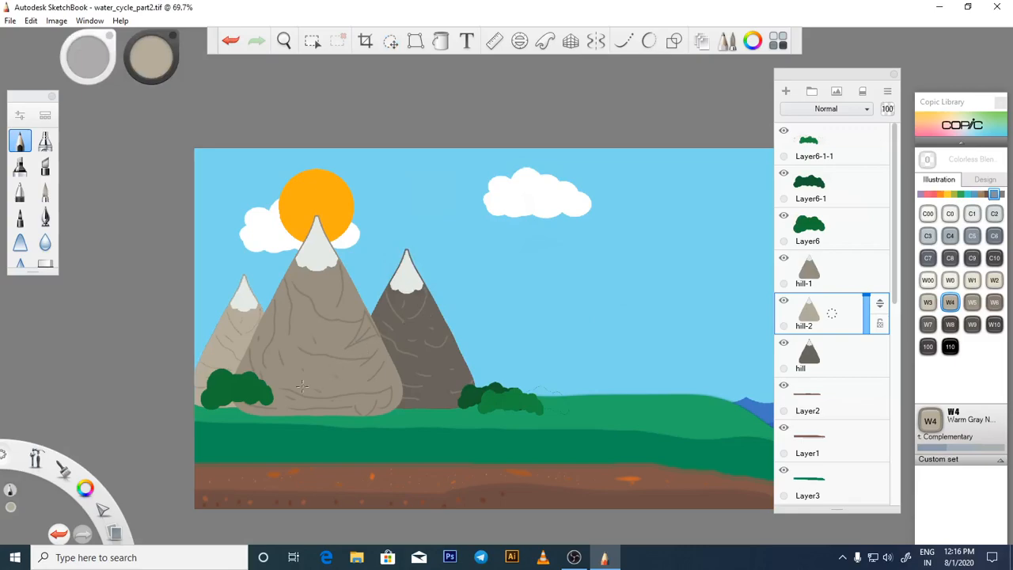
# Scale down the Layer6 bush and move it to the lower right foot of the large hill.
pyautogui.click(823, 229)
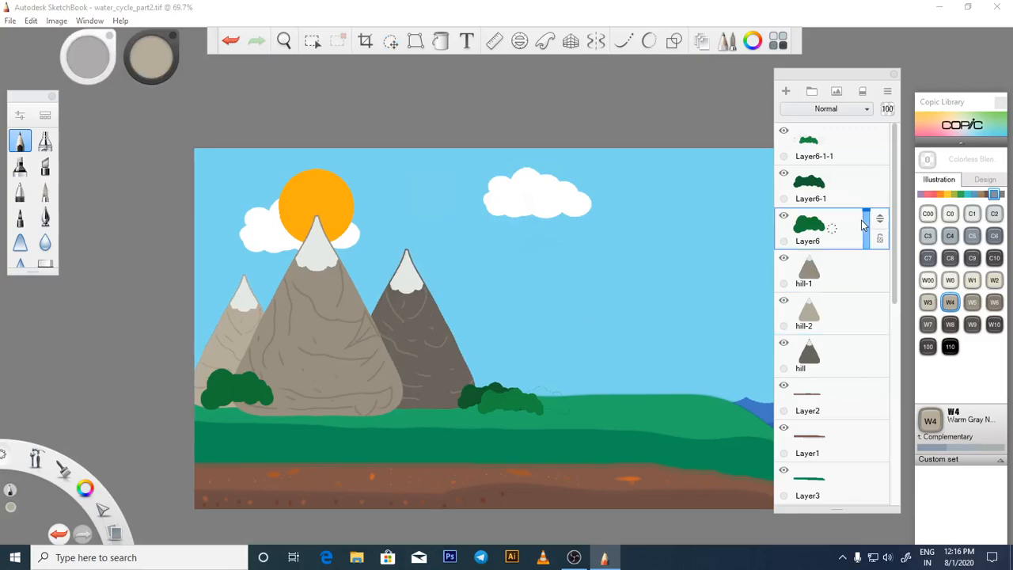
pyautogui.click(392, 44)
pyautogui.moveTo(243, 408); pyautogui.dragTo(370, 421)
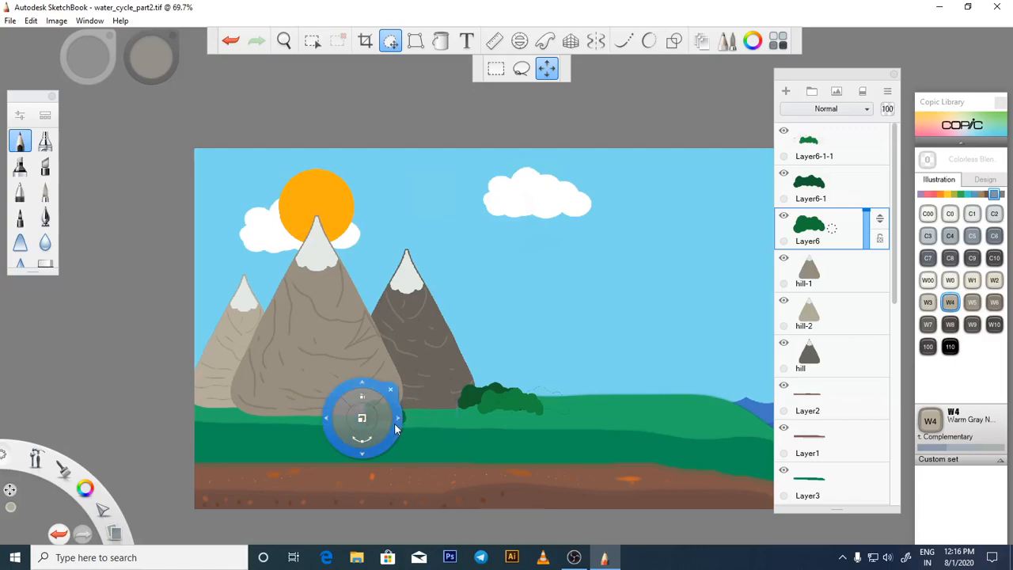
pyautogui.click(390, 389)
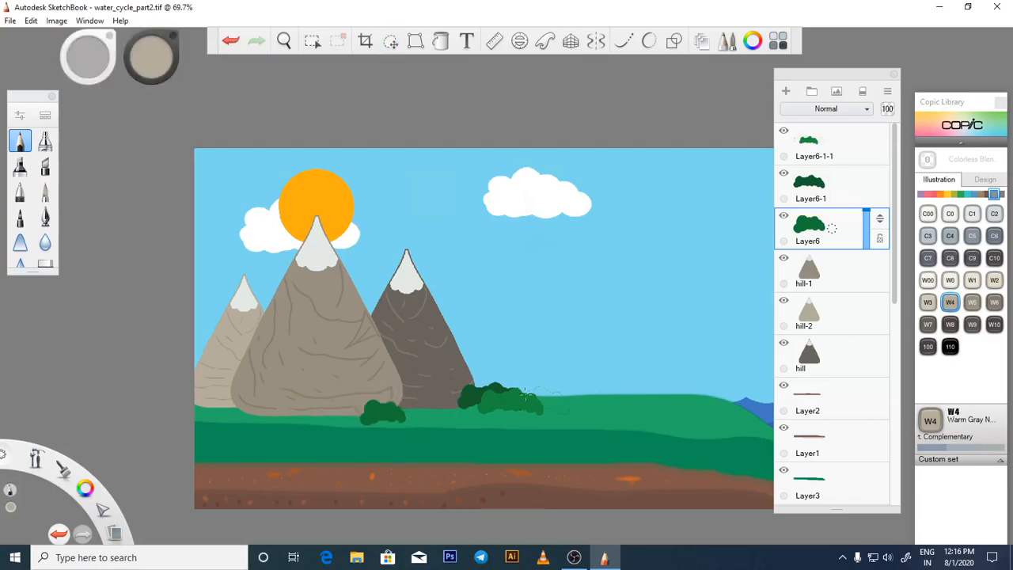
# Move the dark green Layer6-1 bush to the left foot of the large hill, where it meets the light gray hill.
pyautogui.click(854, 182)
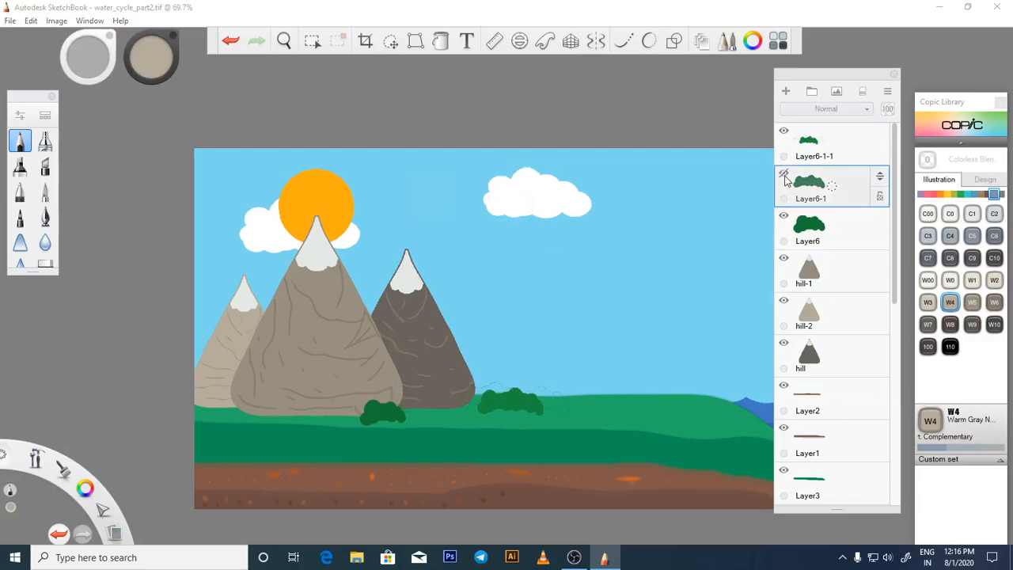
pyautogui.click(390, 44)
pyautogui.moveTo(457, 427); pyautogui.dragTo(182, 451)
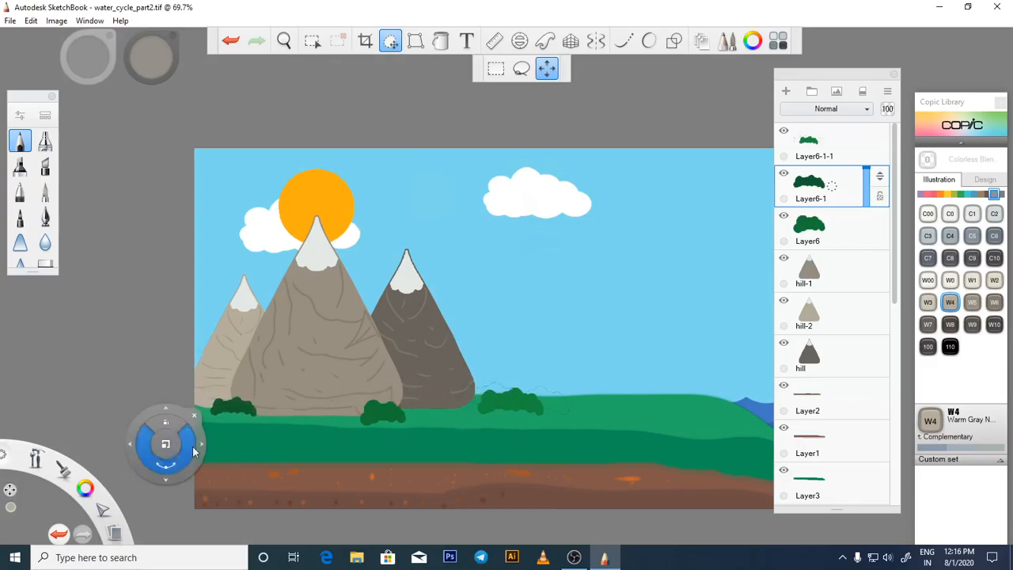
# Duplicate the Layer6-1 bush, offset the copy slightly up and to the right, and merge it with the original into one fuller bush.
pyautogui.scroll(7, 220, 439)
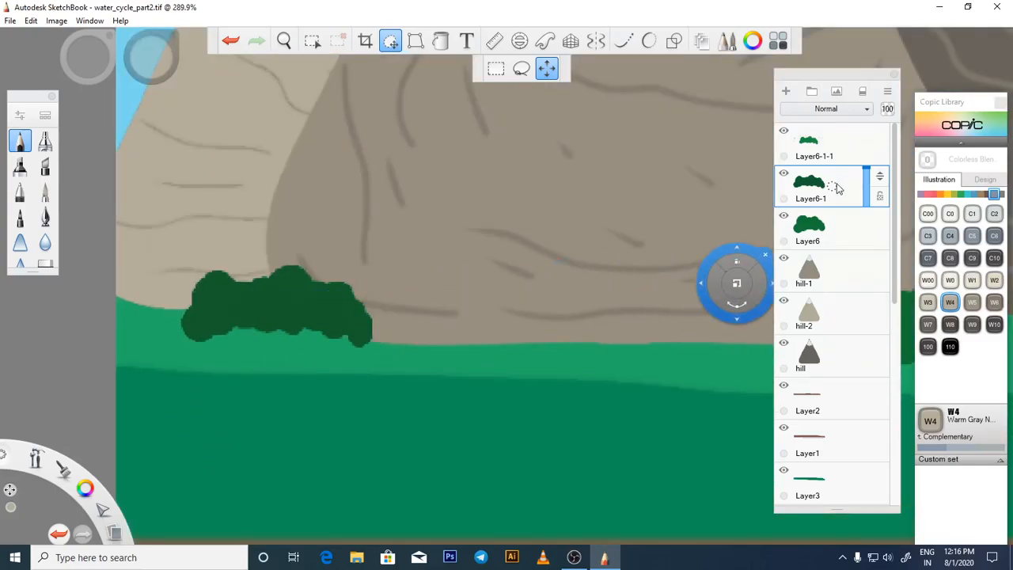
pyautogui.click(312, 40)
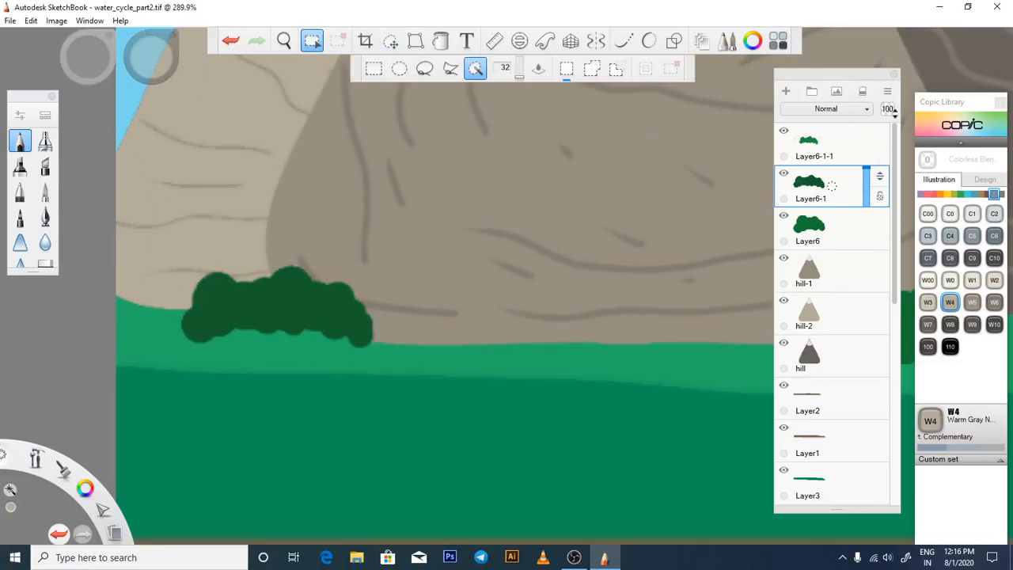
pyautogui.click(888, 92)
pyautogui.click(907, 181)
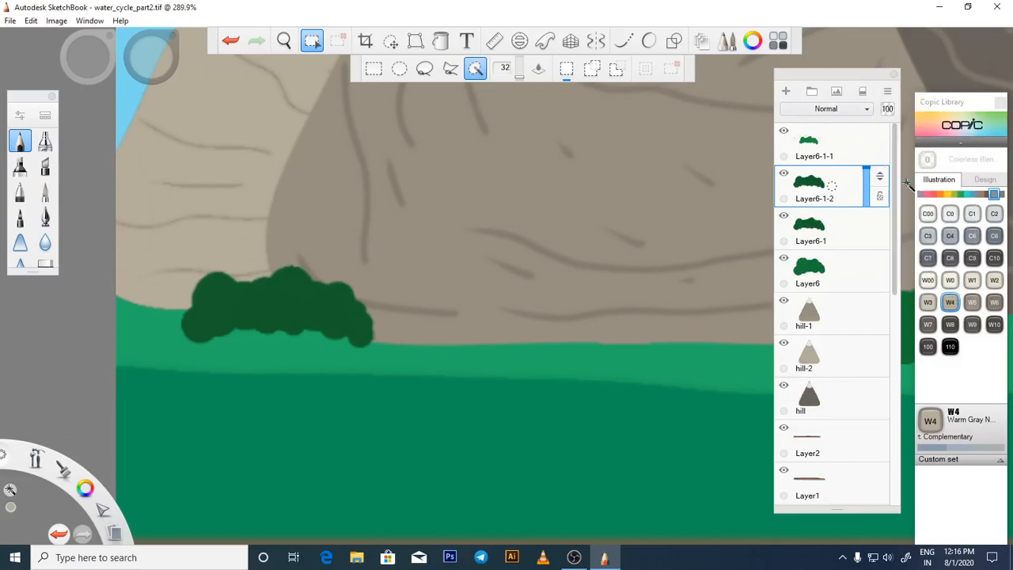
pyautogui.click(390, 40)
pyautogui.moveTo(321, 332); pyautogui.dragTo(393, 300)
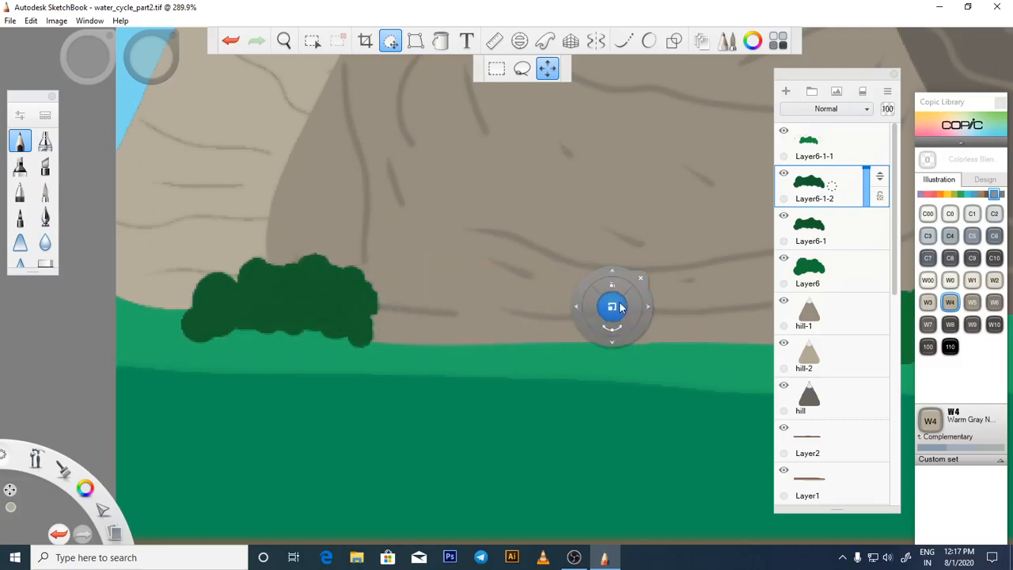
pyautogui.keyDown('ctrl'); pyautogui.click(843, 229); pyautogui.keyUp('ctrl')
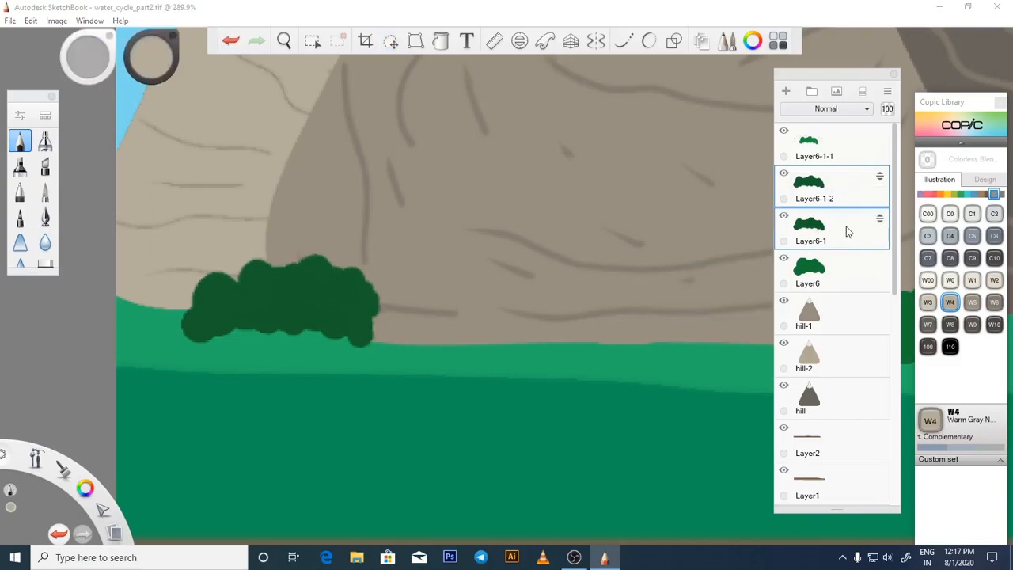
pyautogui.hotkey('ctrl', 'e')
pyautogui.click(783, 175)
pyautogui.click(783, 175)
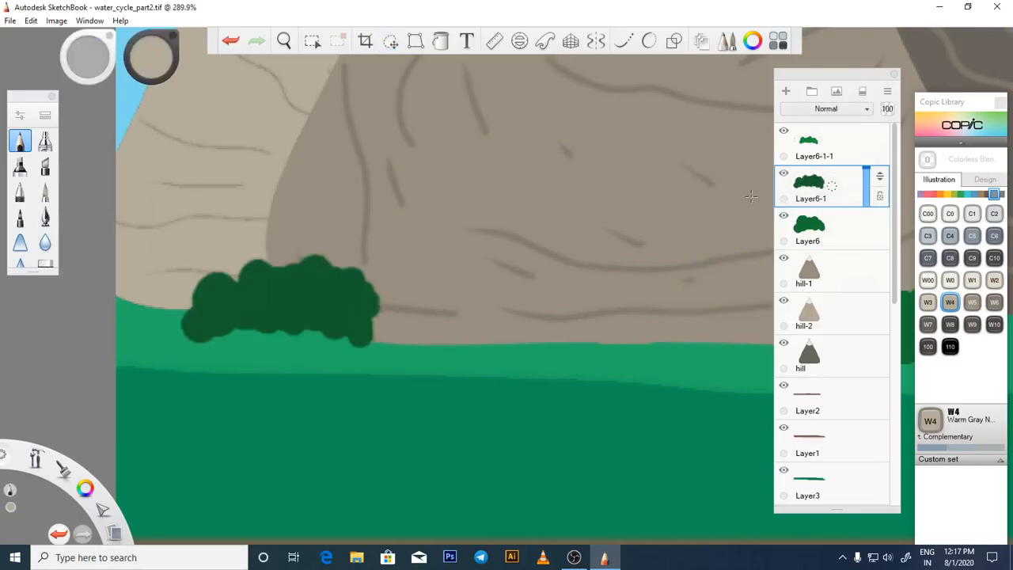
# Duplicate the merged dark bush and place the copy directly to its right, slightly overlapping it.
pyautogui.click(887, 93)
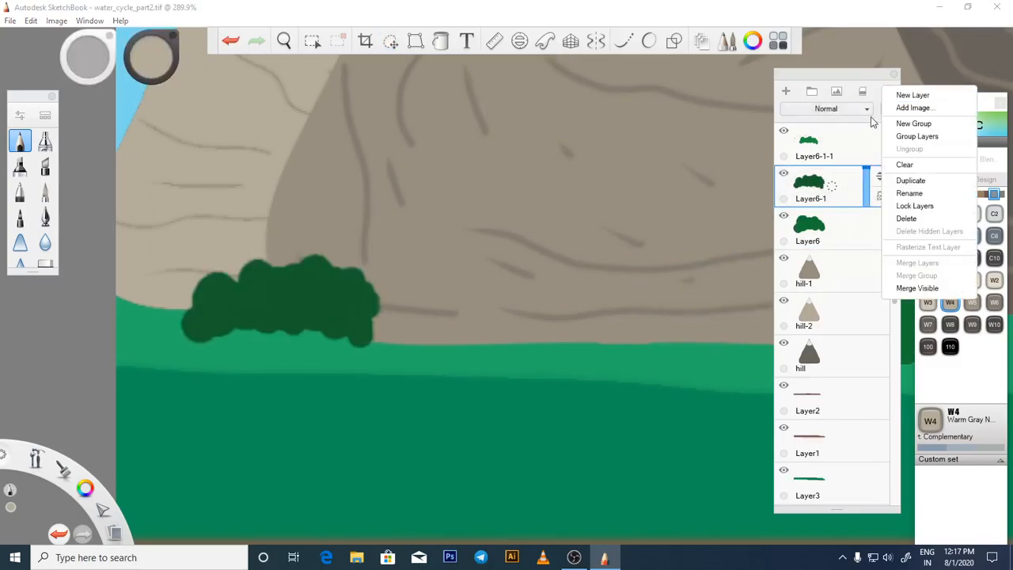
pyautogui.click(908, 181)
pyautogui.press('v')
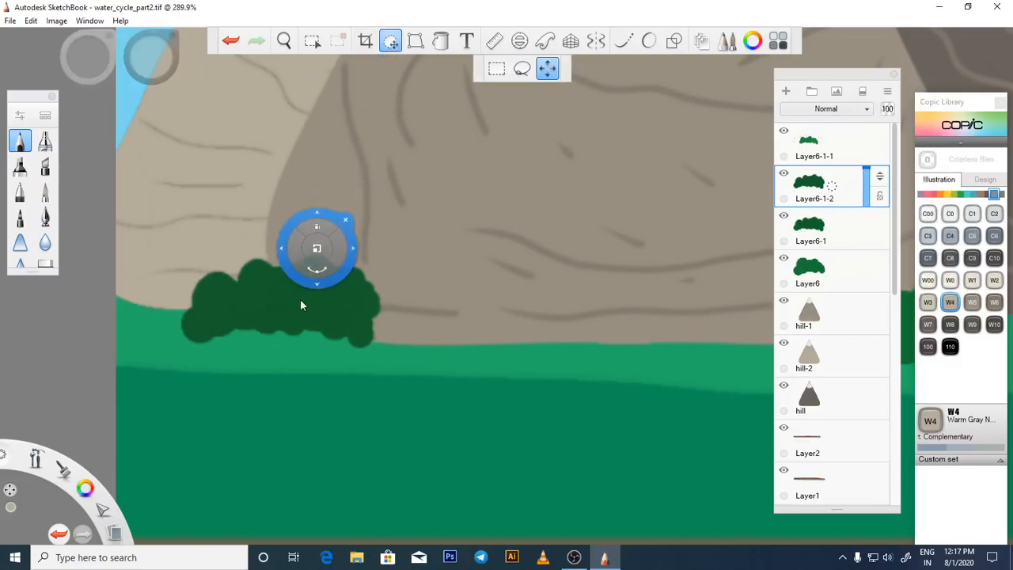
pyautogui.moveTo(330, 327); pyautogui.dragTo(494, 334)
# Duplicate the second dark bush and place the copy at its right end to extend the hedge.
pyautogui.click(887, 91)
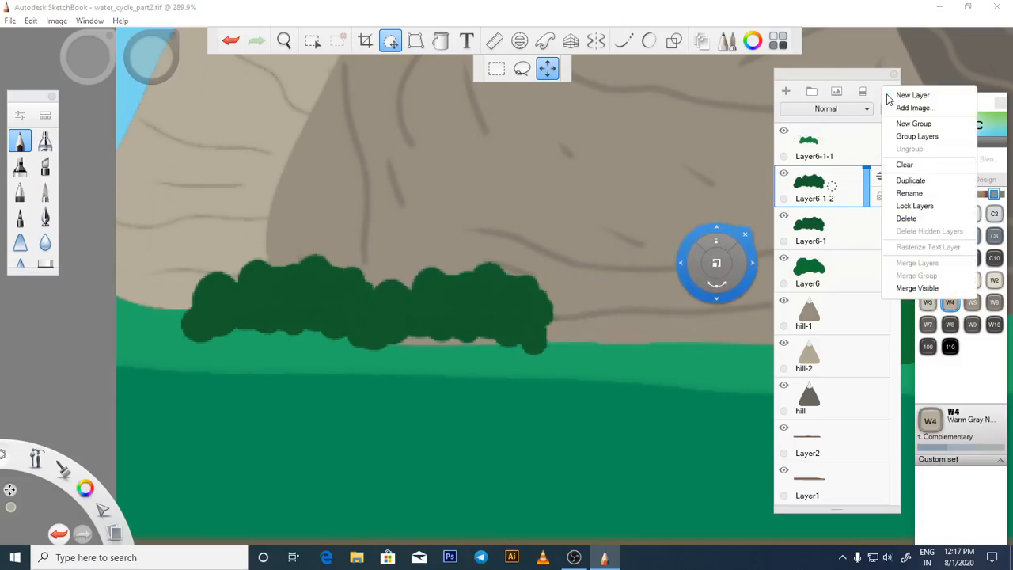
pyautogui.click(912, 181)
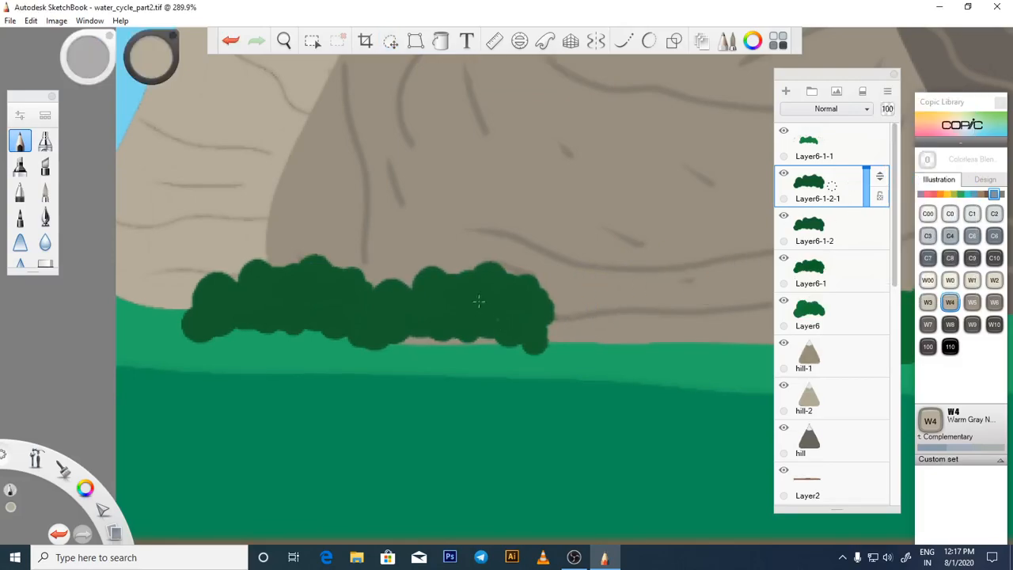
pyautogui.click(391, 43)
pyautogui.moveTo(482, 343); pyautogui.dragTo(639, 343)
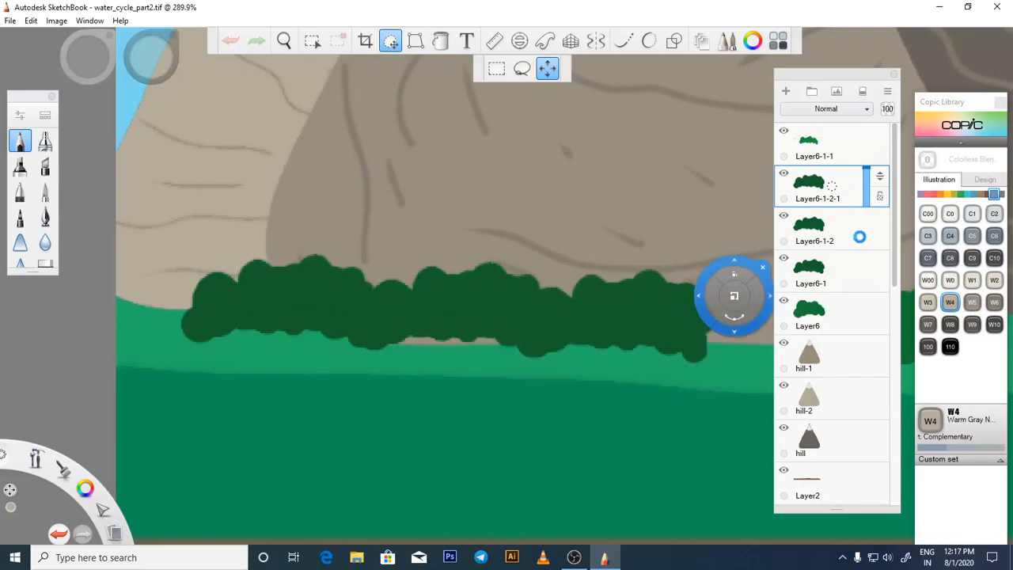
# Merge the two copied dark bush layers, Layer6-1-2-1 and Layer6-1-2, into one layer.
pyautogui.click(852, 269)
pyautogui.keyDown('shift'); pyautogui.click(852, 274); pyautogui.keyUp('shift')
pyautogui.hotkey('ctrl', 'e')
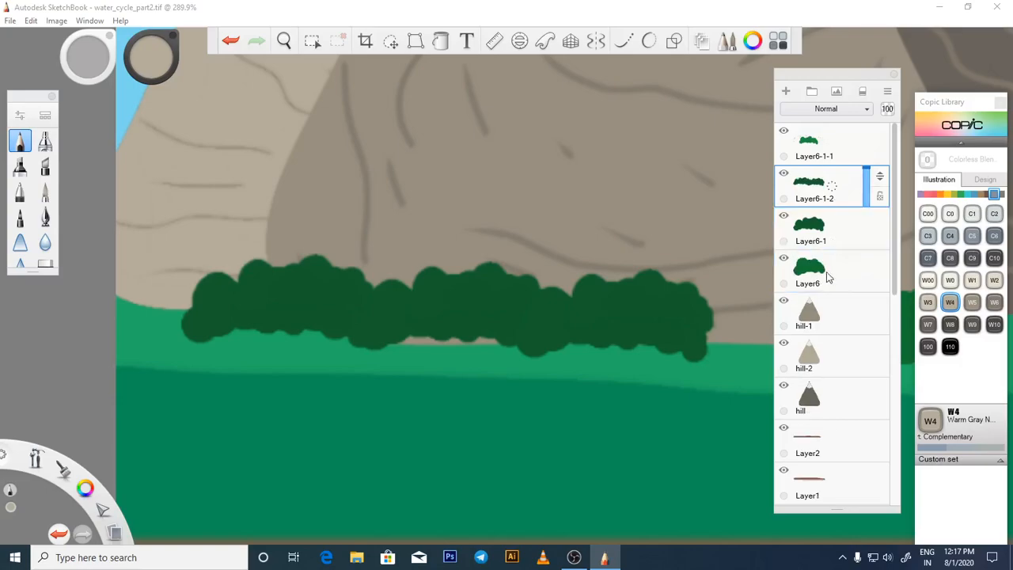
# Duplicate the lighter green Layer6 bush and move the copy behind the left end of the dark hedge.
pyautogui.scroll(-5, 401, 312)
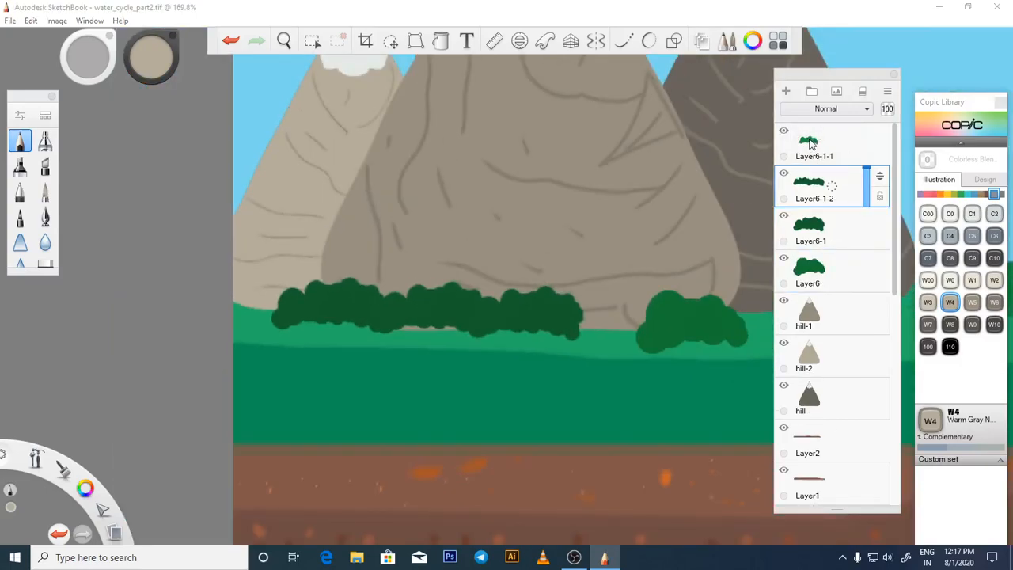
pyautogui.click(391, 41)
pyautogui.moveTo(626, 308); pyautogui.dragTo(718, 406)
pyautogui.scroll(-1, 842, 241)
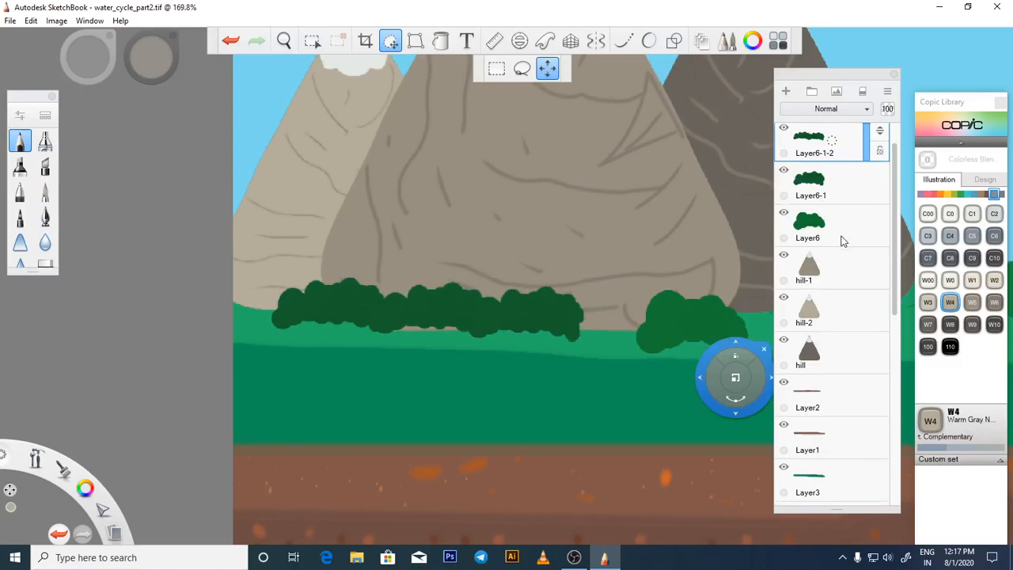
pyautogui.click(800, 228)
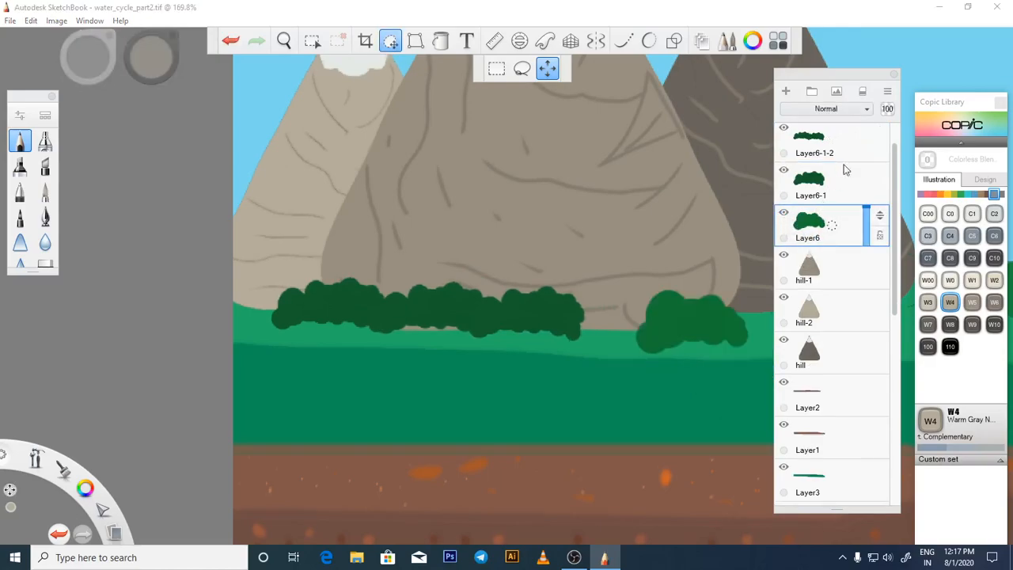
pyautogui.click(890, 91)
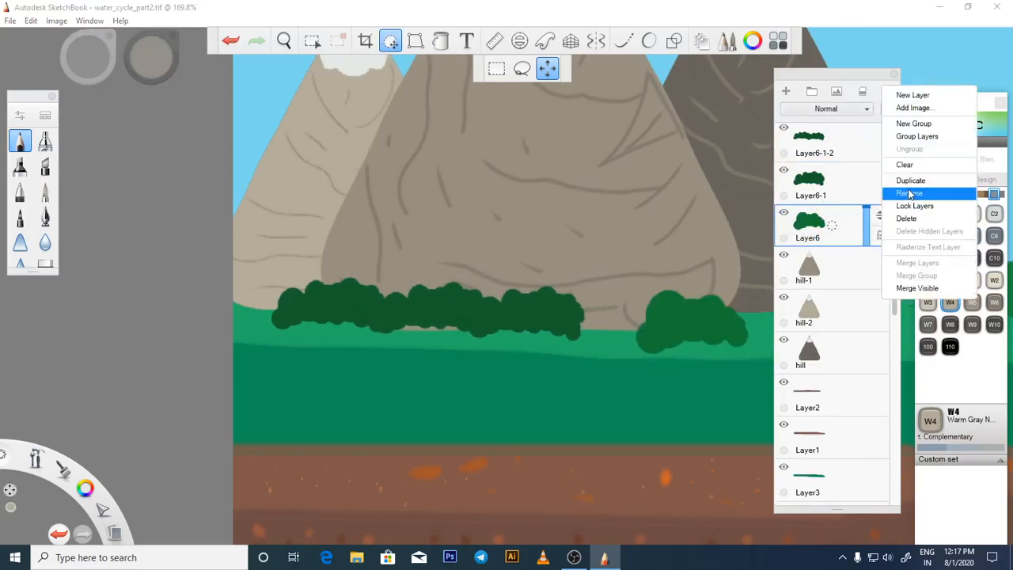
pyautogui.click(937, 191)
pyautogui.click(390, 41)
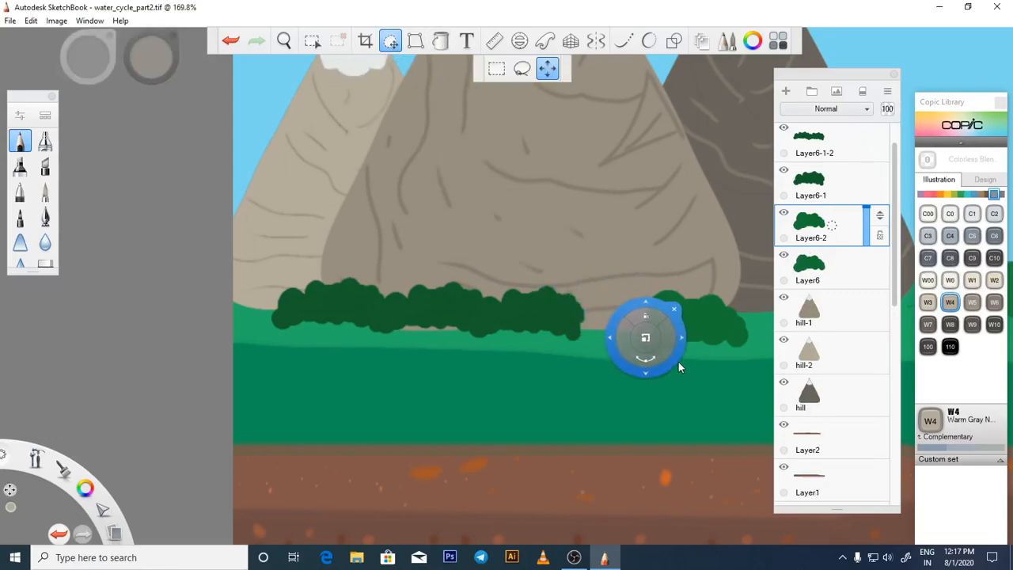
pyautogui.moveTo(675, 360); pyautogui.dragTo(320, 328)
# Duplicate the Layer6-2 bush, move the copy right behind the right part of the dark hedge, and save the file.
pyautogui.click(887, 91)
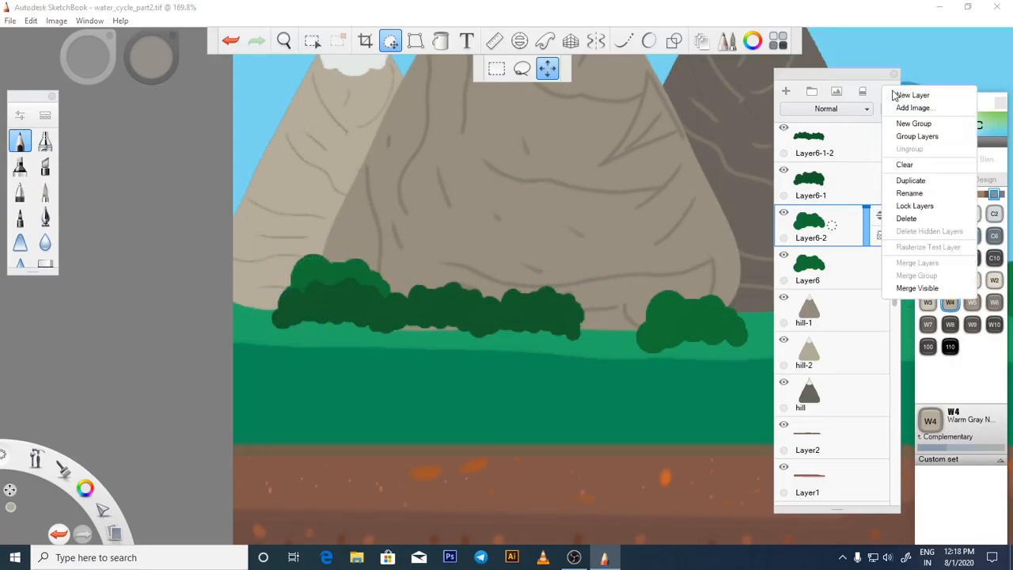
pyautogui.click(924, 182)
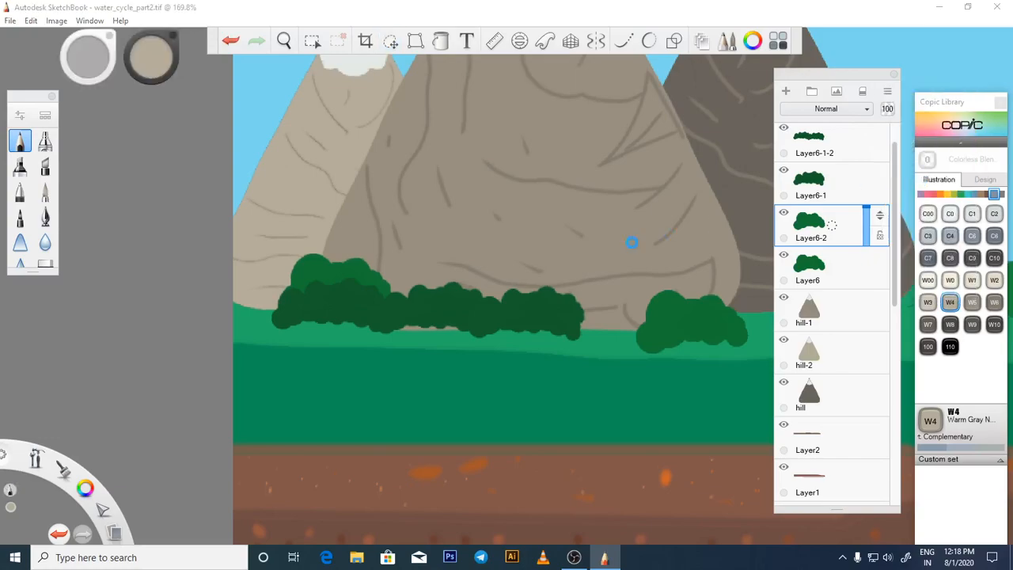
pyautogui.click(390, 41)
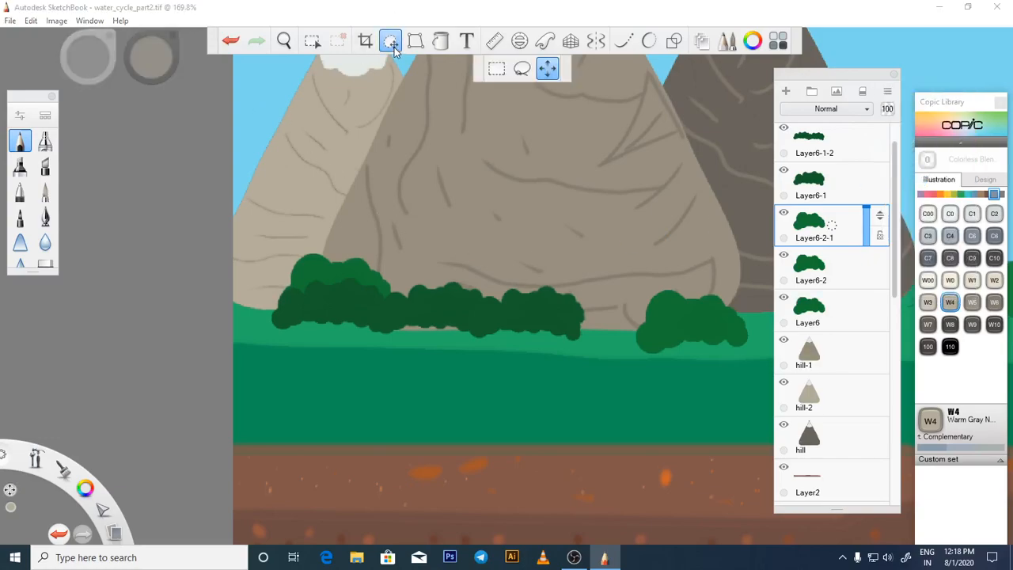
pyautogui.moveTo(457, 136); pyautogui.dragTo(622, 152)
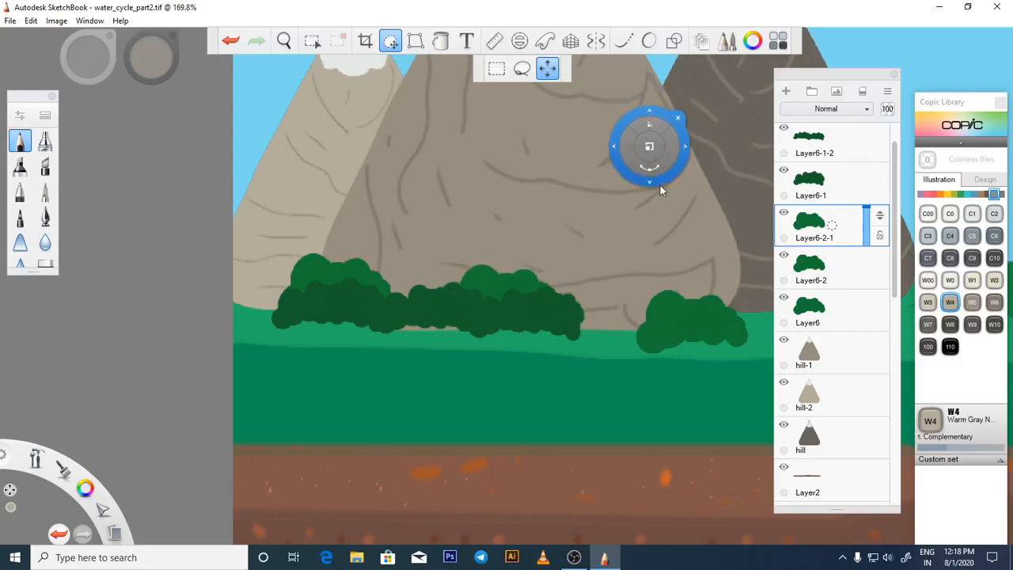
pyautogui.hotkey('ctrl', 's')
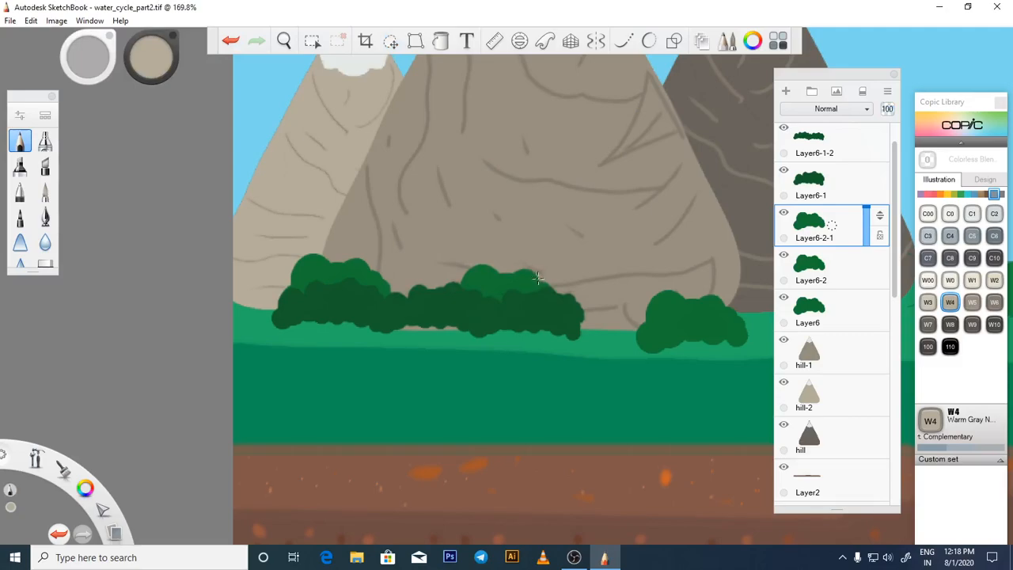
# Duplicate the Layer6-1-2 hedge and move the copy to the foot of the dark gray hill, beside the light green bush.
pyautogui.scroll(-2, 538, 277)
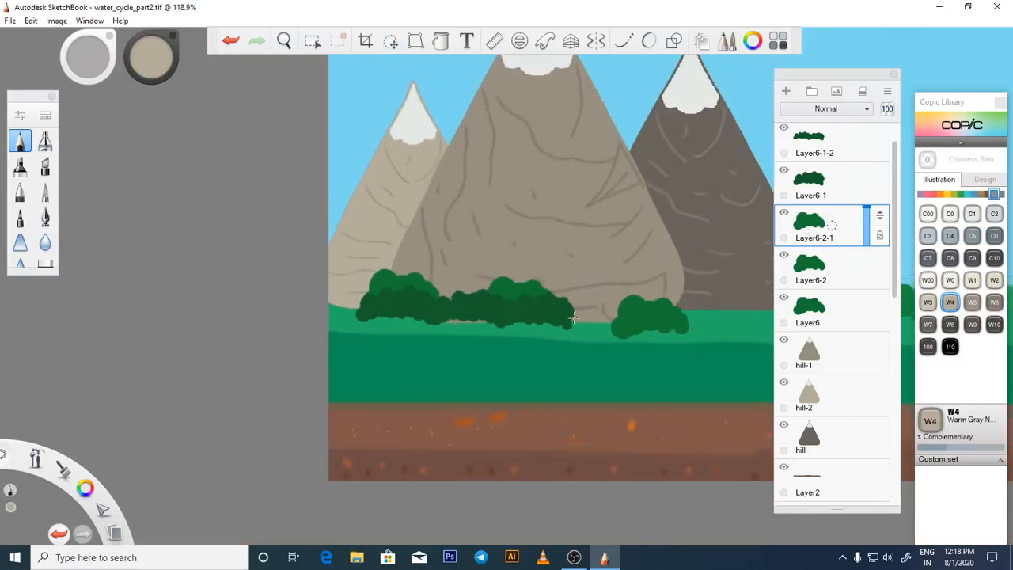
pyautogui.moveTo(573, 317); pyautogui.dragTo(309, 293)
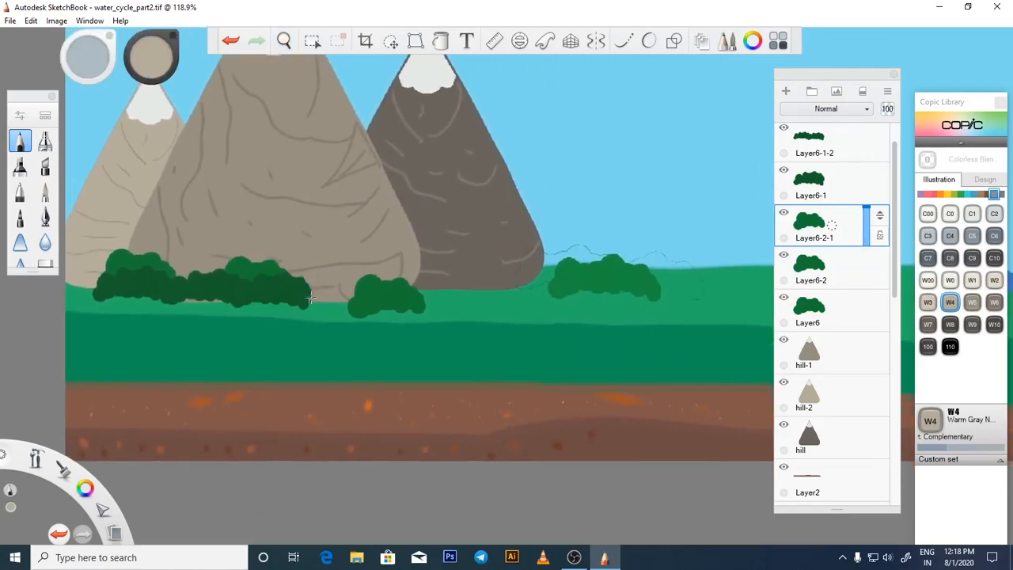
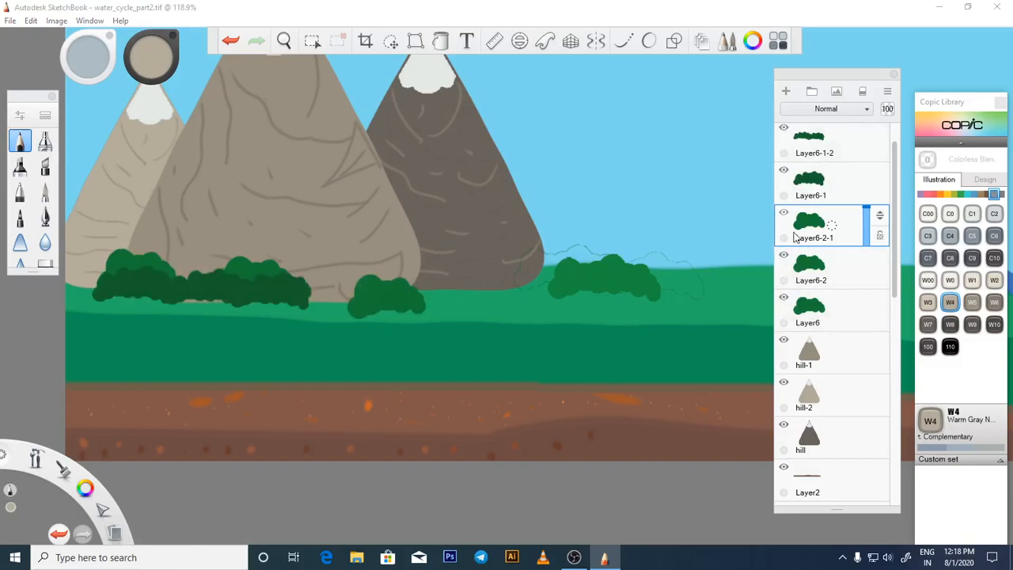
pyautogui.click(786, 267)
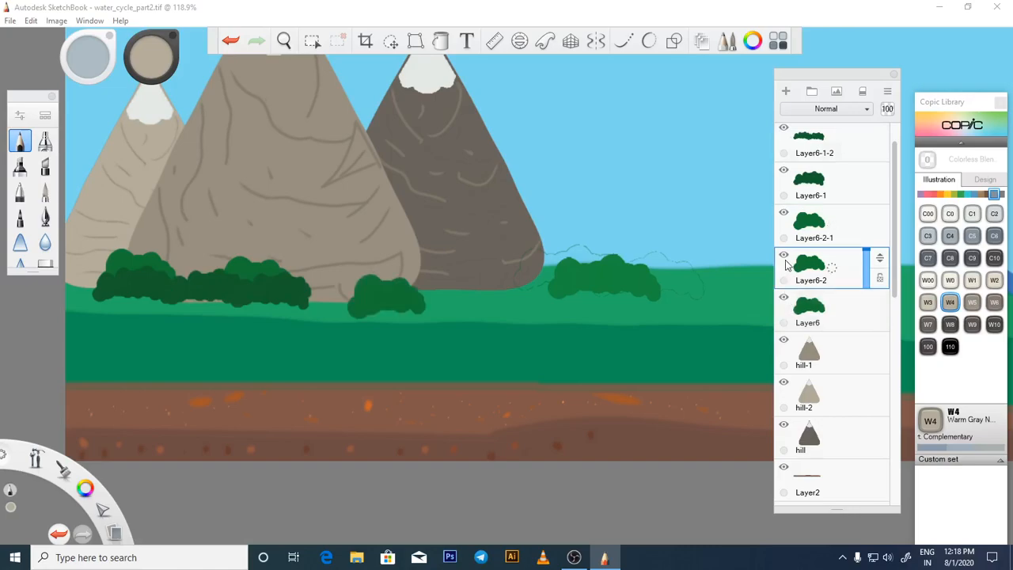
pyautogui.click(783, 172)
pyautogui.click(784, 171)
pyautogui.click(783, 128)
pyautogui.click(784, 129)
pyautogui.click(845, 142)
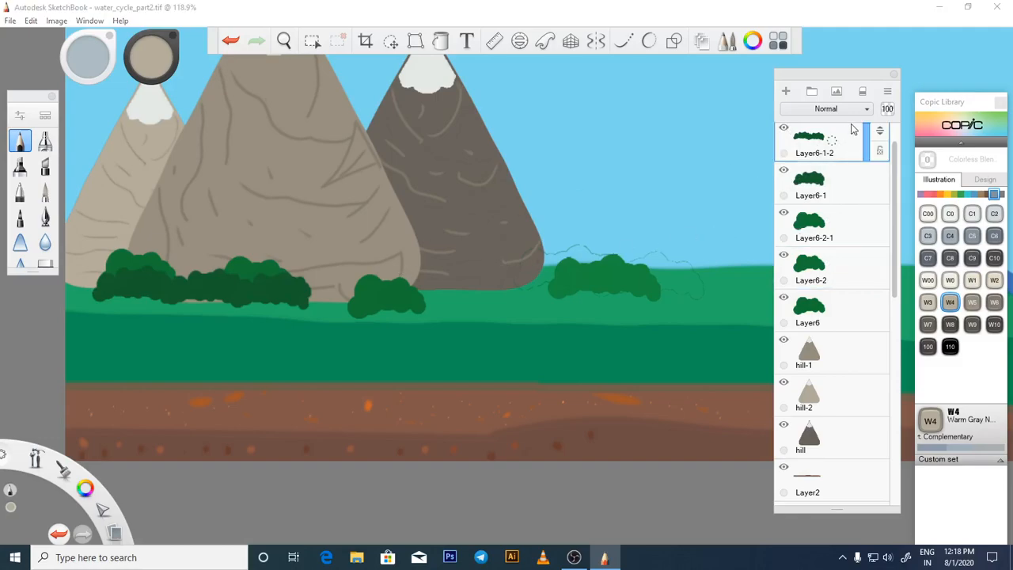
pyautogui.click(887, 91)
pyautogui.click(910, 180)
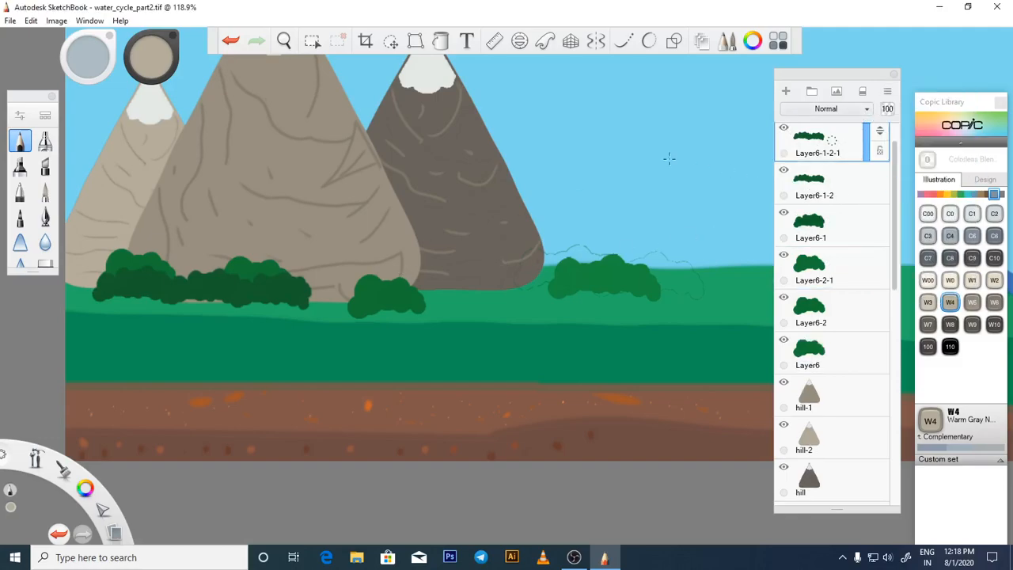
pyautogui.click(390, 41)
pyautogui.moveTo(338, 162)
pyautogui.mouseDown()
pyautogui.moveTo(289, 310)
pyautogui.moveTo(557, 312)
pyautogui.moveTo(549, 317)
pyautogui.moveTo(561, 323)
pyautogui.moveTo(558, 308)
pyautogui.mouseUp()
# Toggle the visibility of the bush and hill layers one by one to identify what each layer contains.
pyautogui.click(785, 170)
pyautogui.click(783, 171)
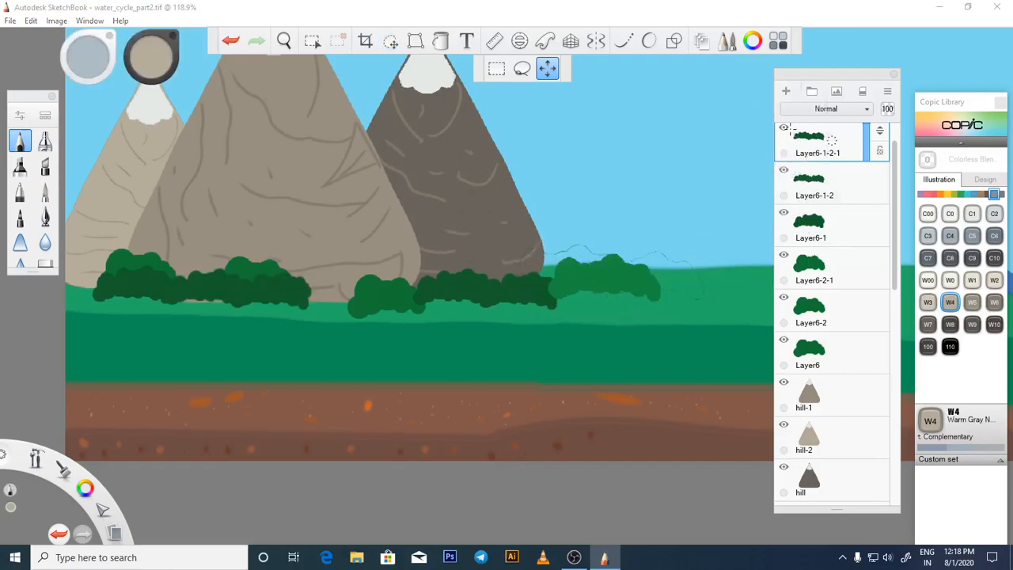
pyautogui.click(783, 381)
pyautogui.click(784, 381)
pyautogui.click(783, 424)
pyautogui.click(783, 424)
pyautogui.click(783, 466)
pyautogui.click(783, 465)
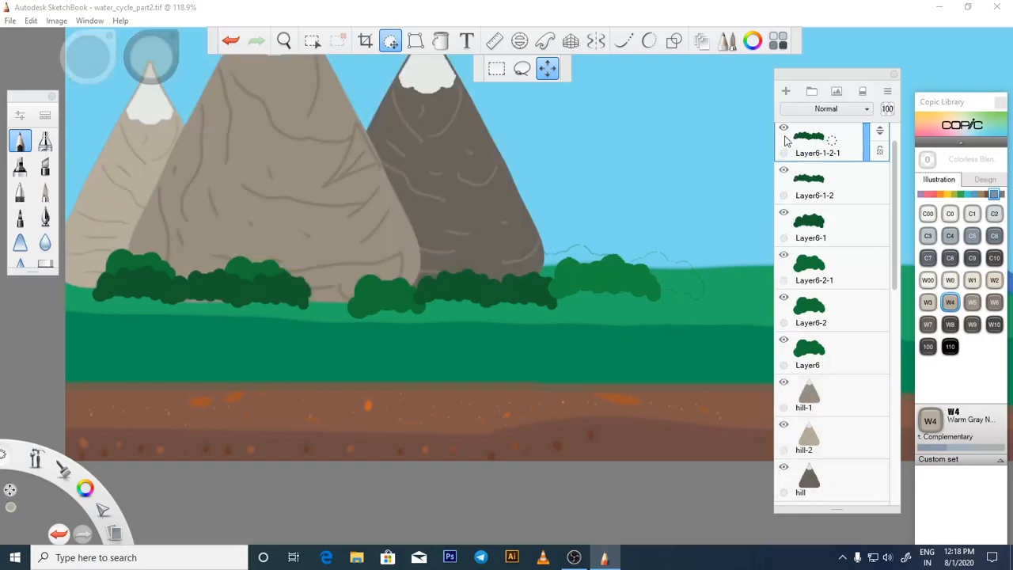
pyautogui.click(783, 170)
pyautogui.click(783, 170)
pyautogui.click(783, 213)
pyautogui.click(784, 213)
pyautogui.click(783, 255)
pyautogui.click(784, 255)
# Move the Layer6 bush left and slightly up so that it sits behind the right end of the left dark hedge.
pyautogui.click(786, 308)
pyautogui.click(785, 346)
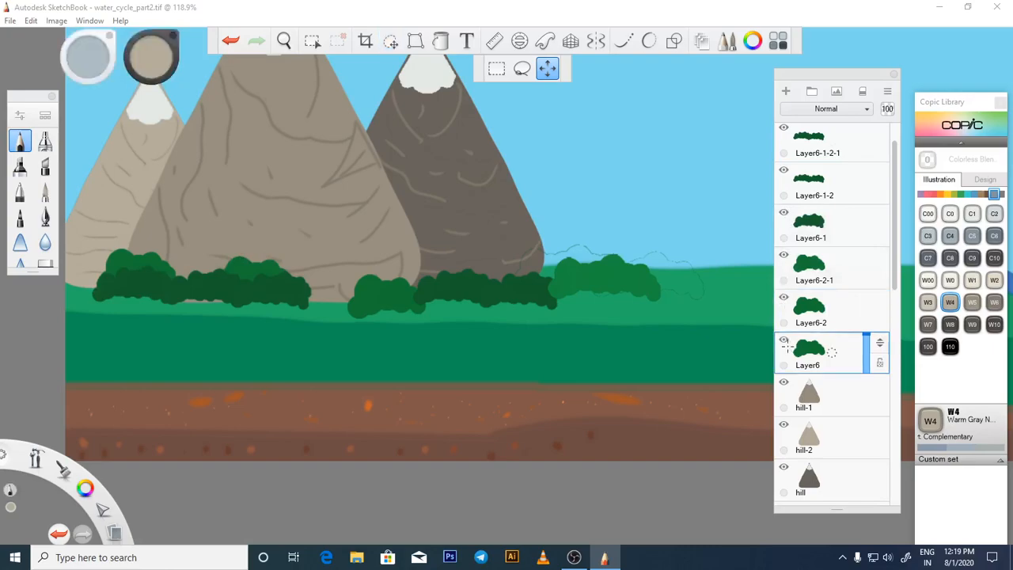
pyautogui.moveTo(473, 294); pyautogui.dragTo(425, 283)
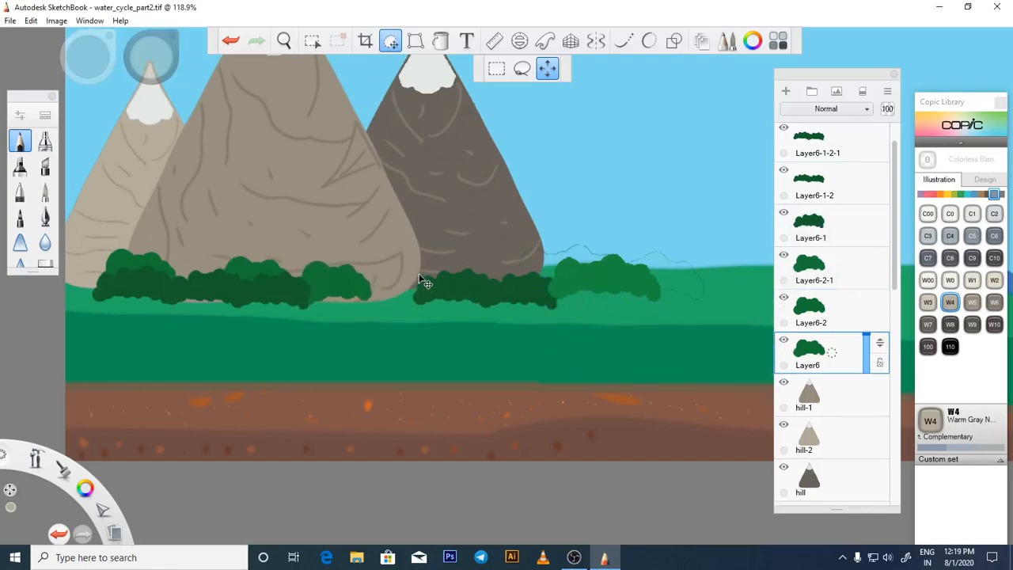
# Duplicate the Layer6 bush, try to move the copy to the right beyond the dark gray hill, and save the file.
pyautogui.click(887, 91)
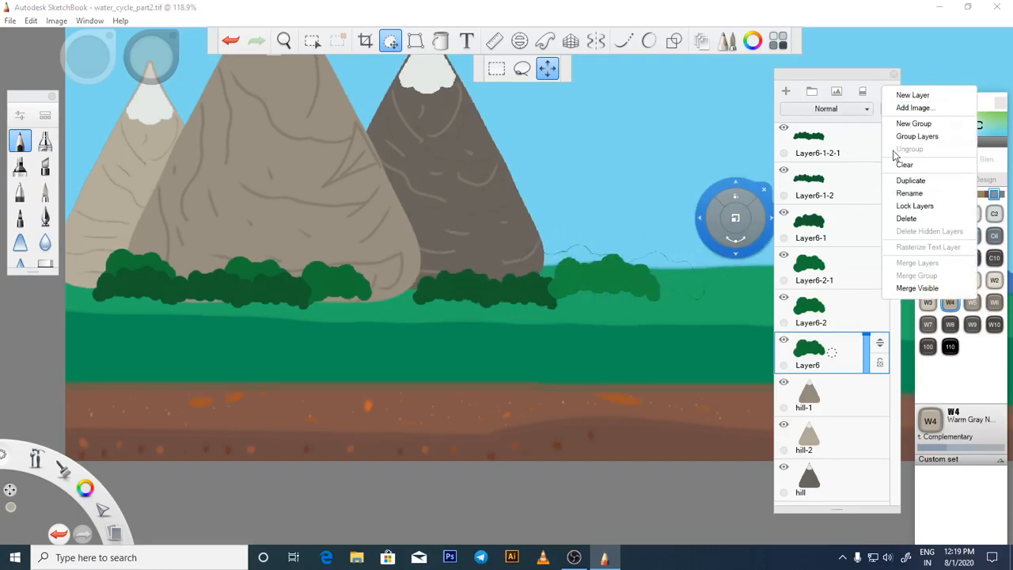
pyautogui.click(910, 181)
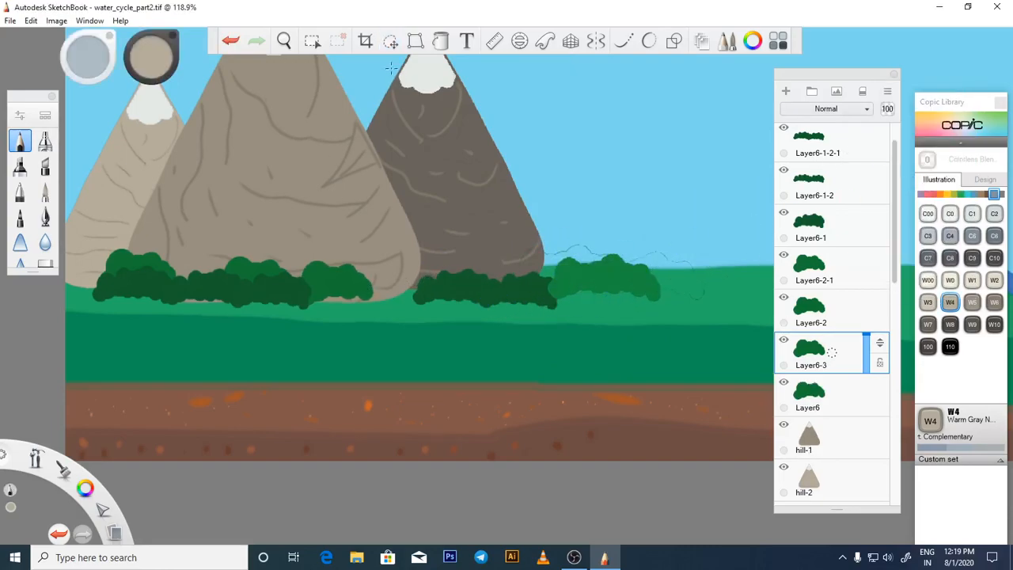
pyautogui.click(391, 40)
pyautogui.moveTo(362, 310); pyautogui.dragTo(645, 334)
pyautogui.scroll(-3, 620, 334)
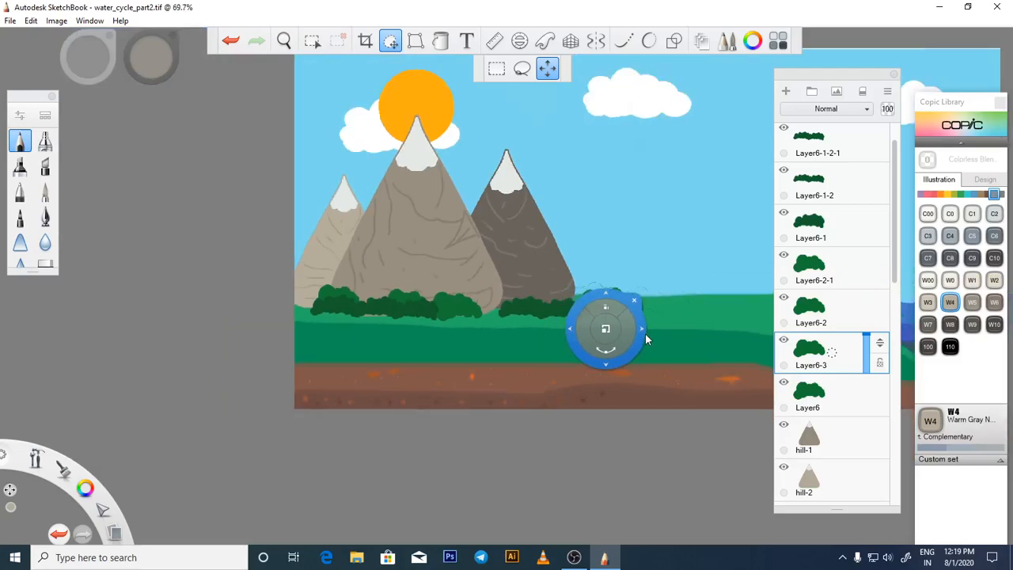
pyautogui.hotkey('ctrl', 's')
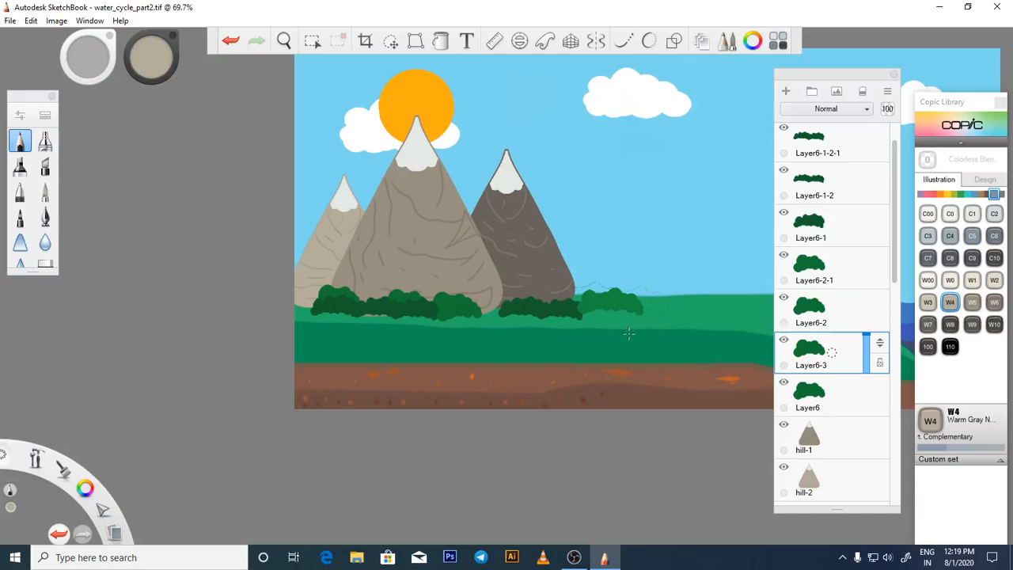
# Merge the dark hedge layers Layer6-1-2-1, Layer6-1-2 and Layer6-1 into one layer, checking its content by toggling visibility.
pyautogui.click(870, 150)
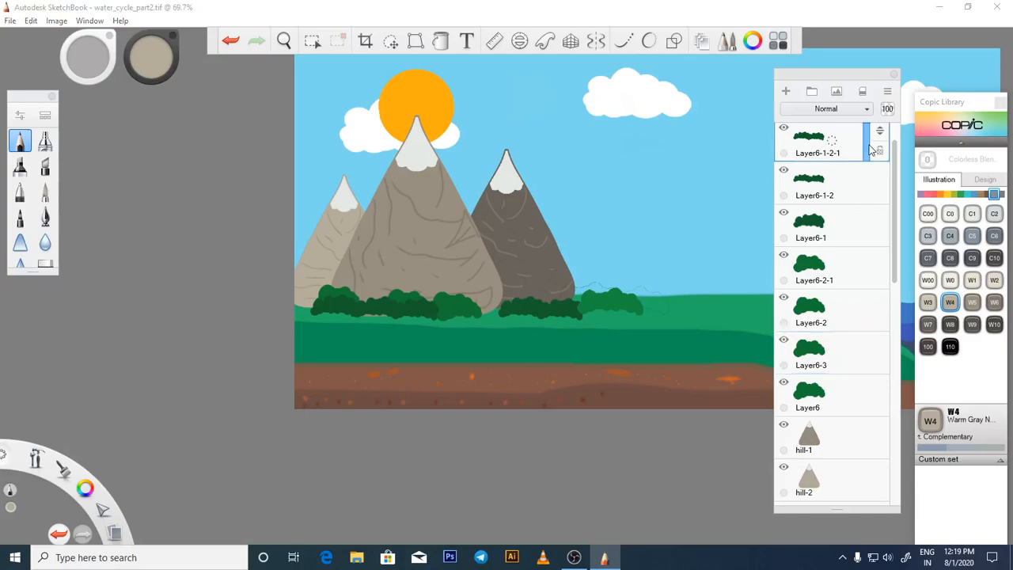
pyautogui.keyDown('shift'); pyautogui.click(857, 282); pyautogui.keyUp('shift')
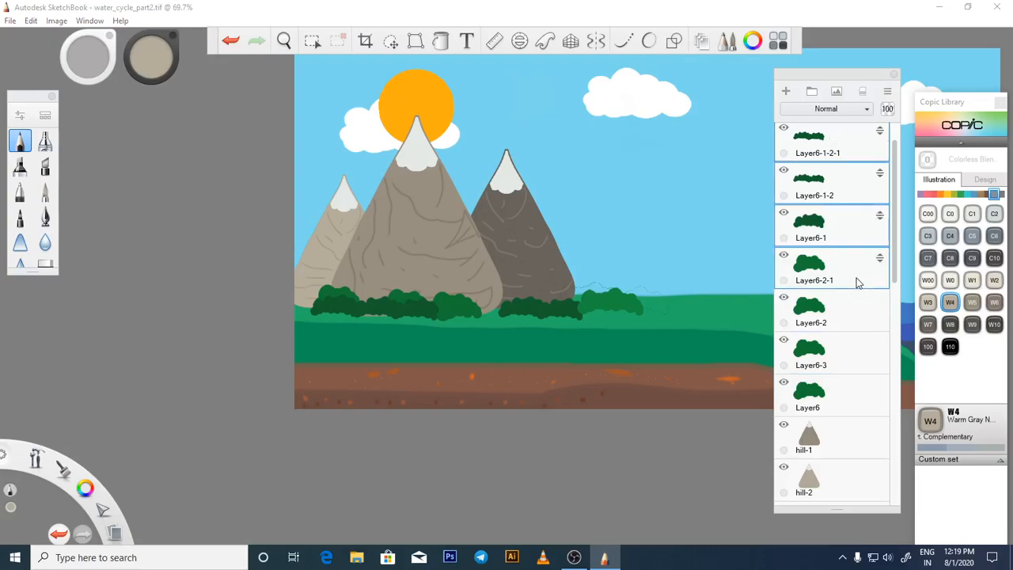
pyautogui.hotkey('ctrl', 'e')
pyautogui.click(787, 131)
pyautogui.click(787, 132)
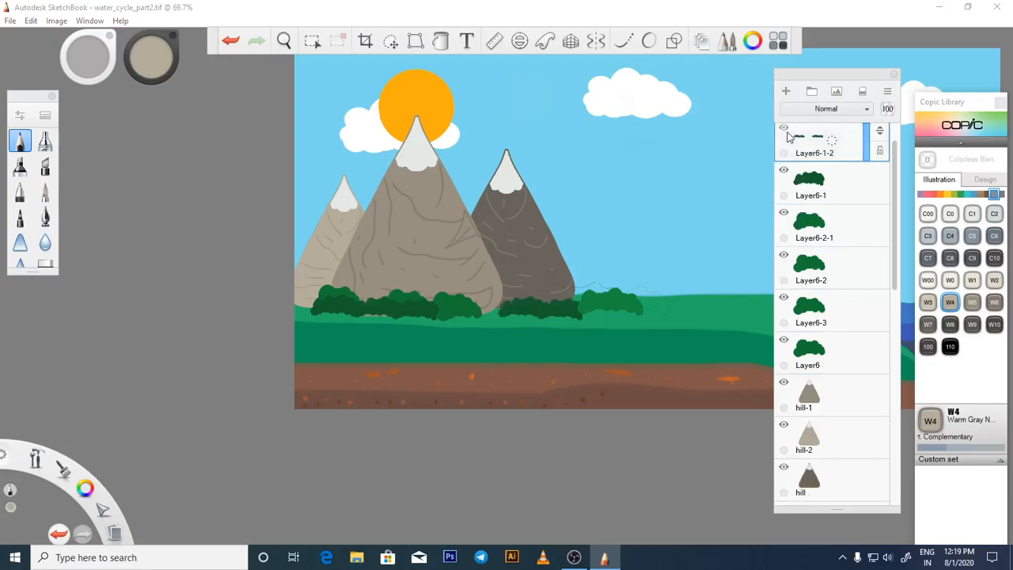
pyautogui.keyDown('shift'); pyautogui.click(845, 235); pyautogui.keyUp('shift')
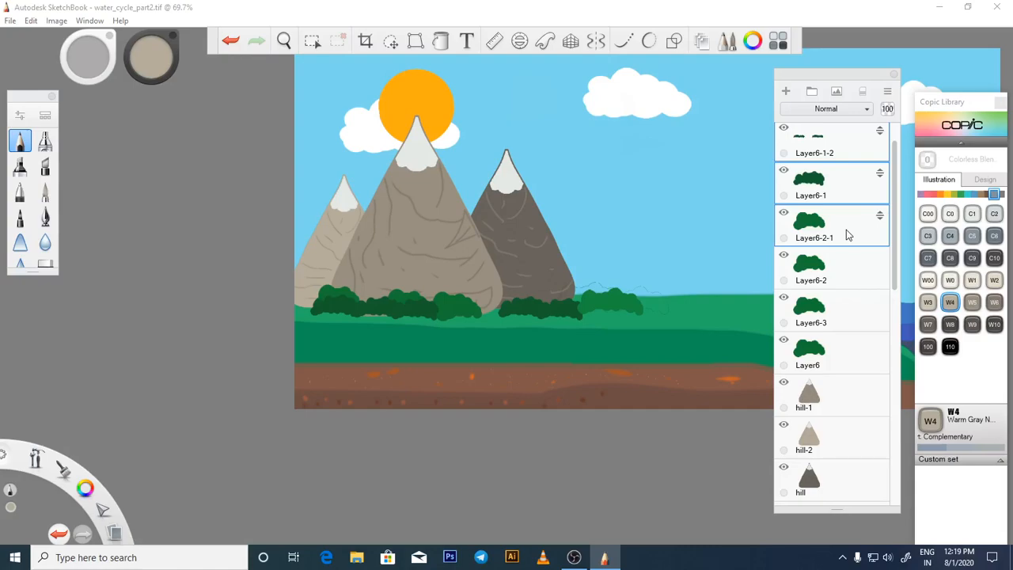
pyautogui.hotkey('ctrl', 'e')
pyautogui.click(783, 131)
pyautogui.click(783, 131)
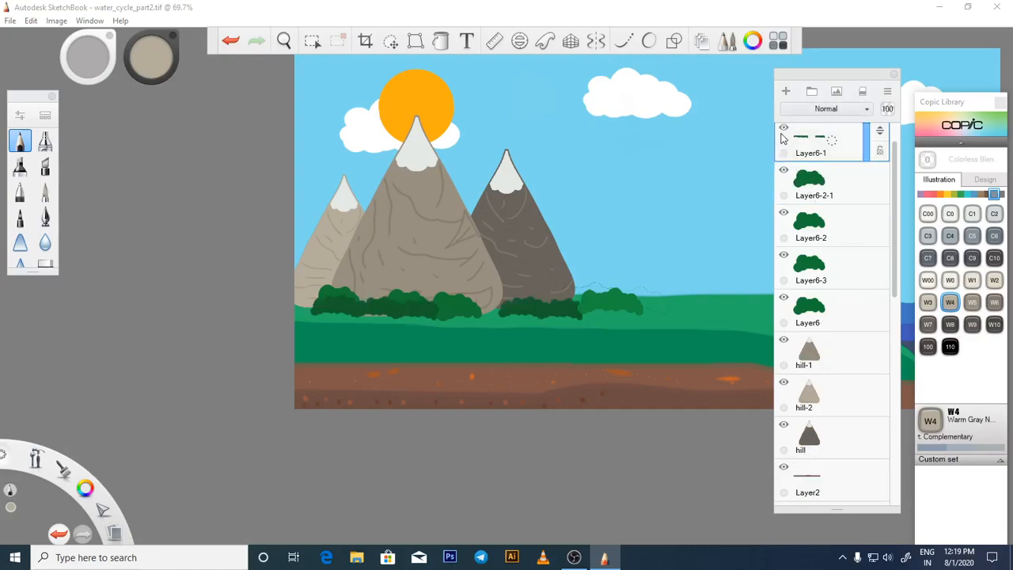
# Merge the combined hedge layer down through Layer6-2-1, Layer6-2 and Layer6-3 into Layer6.
pyautogui.keyDown('shift'); pyautogui.click(851, 240); pyautogui.keyUp('shift')
pyautogui.hotkey('ctrl', 'e')
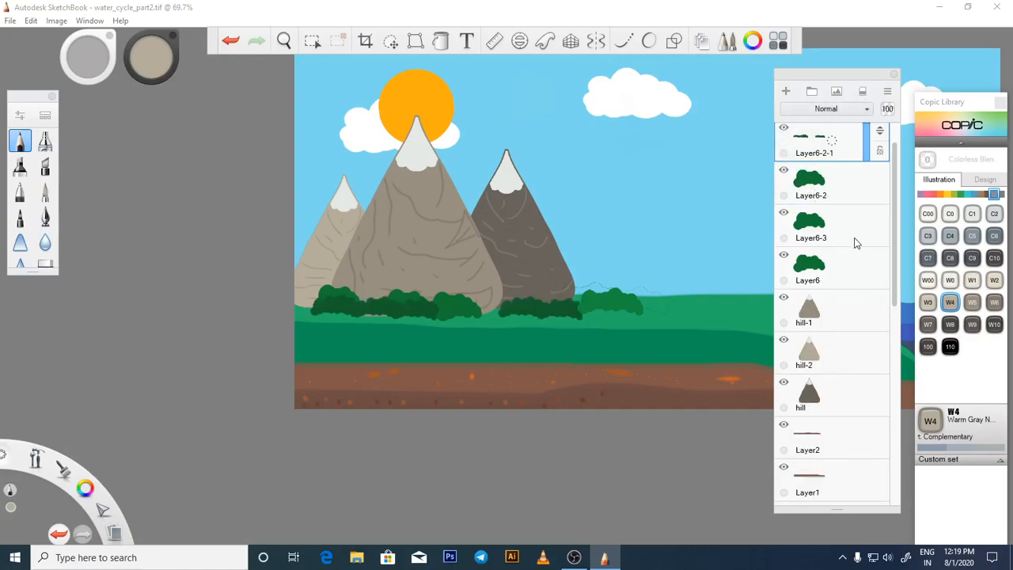
pyautogui.keyDown('shift'); pyautogui.click(856, 235); pyautogui.keyUp('shift')
pyautogui.hotkey('ctrl', 'e')
pyautogui.click(787, 131)
pyautogui.click(787, 133)
pyautogui.keyDown('shift'); pyautogui.click(856, 195); pyautogui.keyUp('shift')
pyautogui.hotkey('ctrl', 'e')
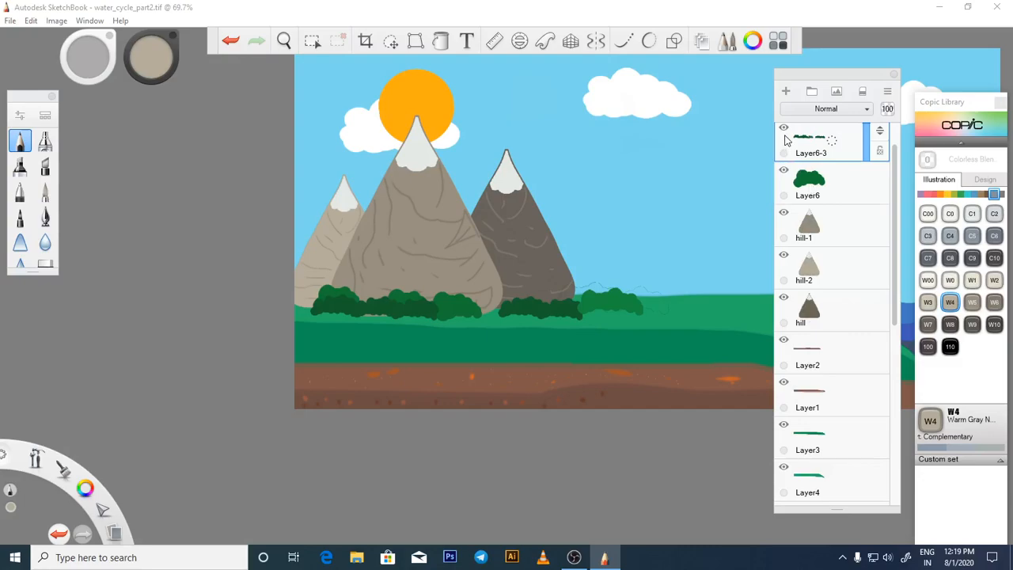
pyautogui.keyDown('shift'); pyautogui.click(855, 194); pyautogui.keyUp('shift')
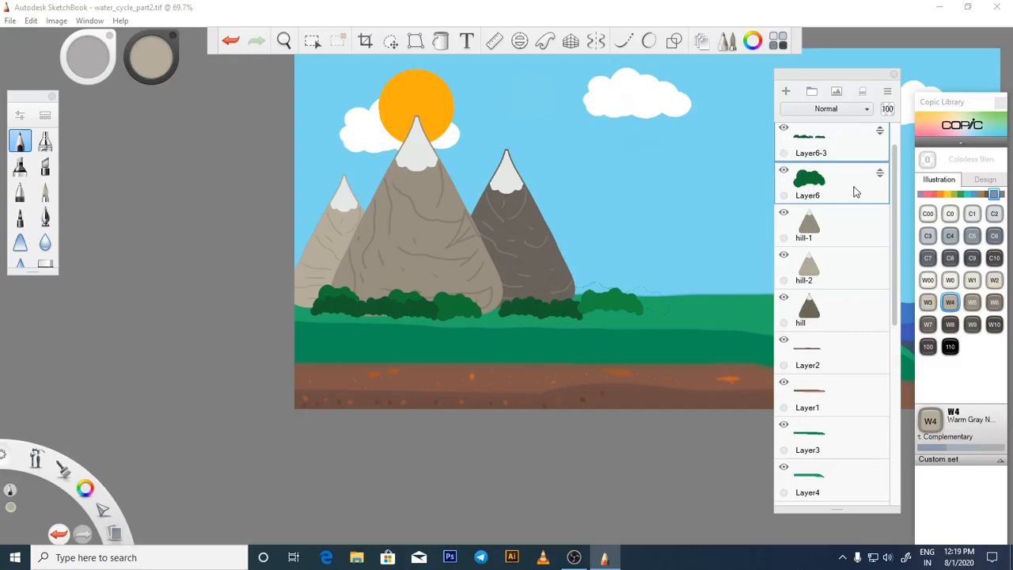
pyautogui.hotkey('ctrl', 'e')
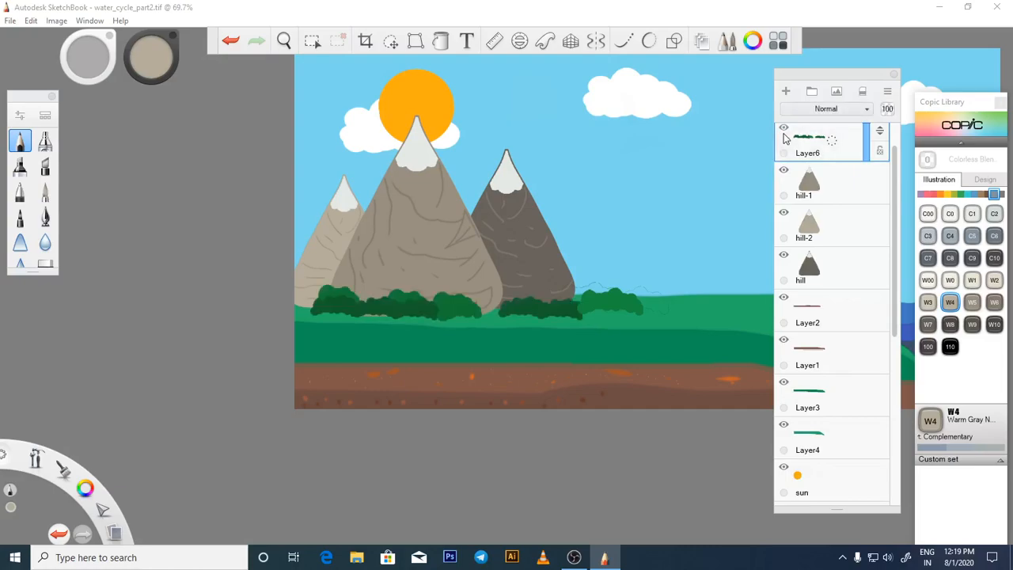
# Delete the leftover Layer6-1-1 bush layer at the top of the layer stack.
pyautogui.scroll(-3, 838, 343)
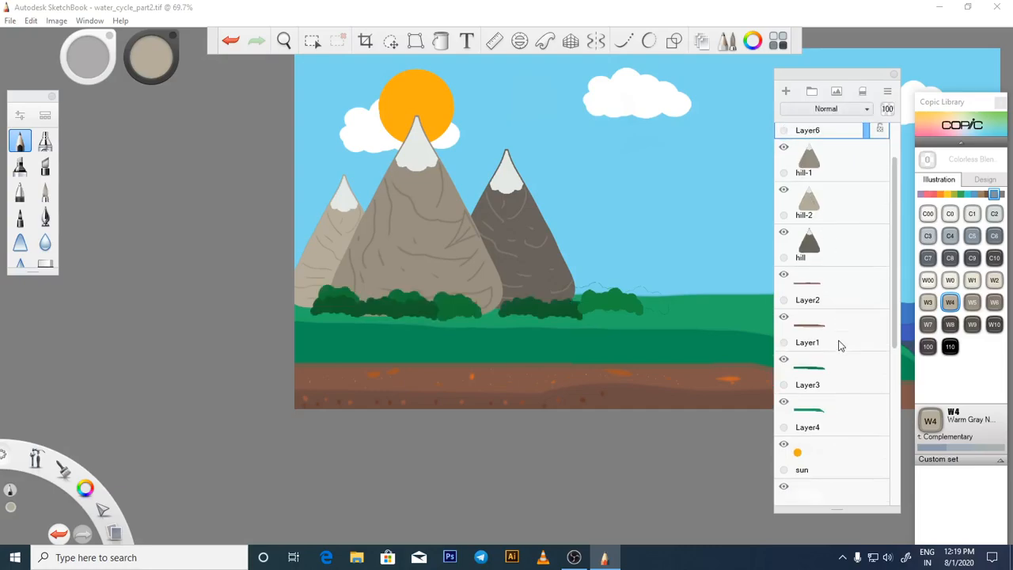
pyautogui.scroll(5, 838, 343)
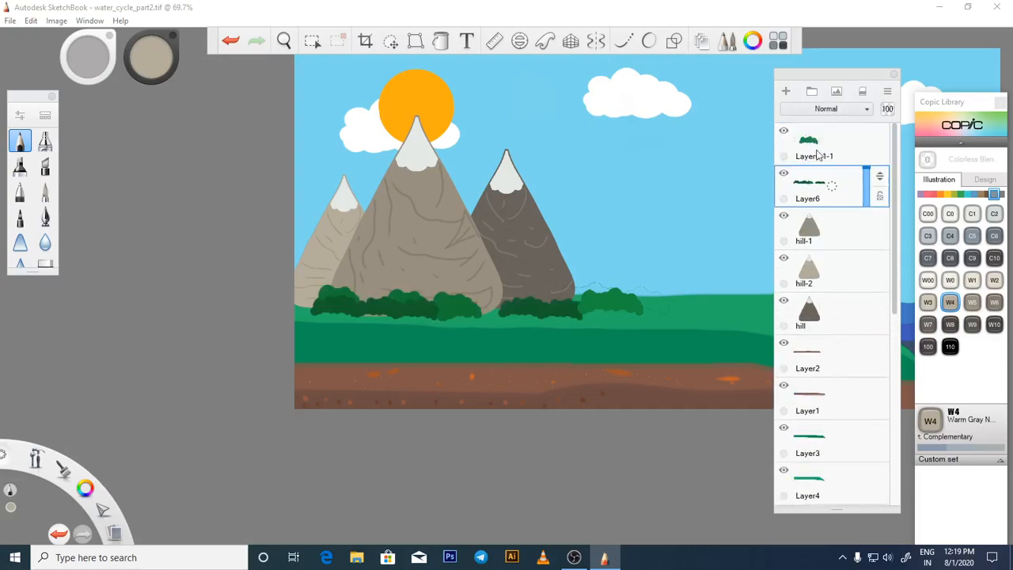
pyautogui.click(808, 158)
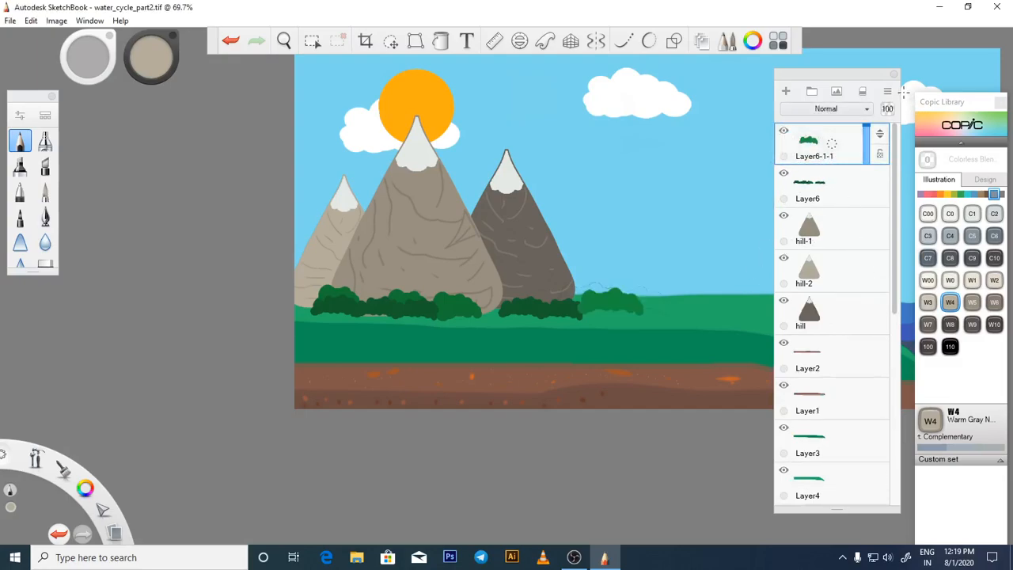
pyautogui.click(887, 91)
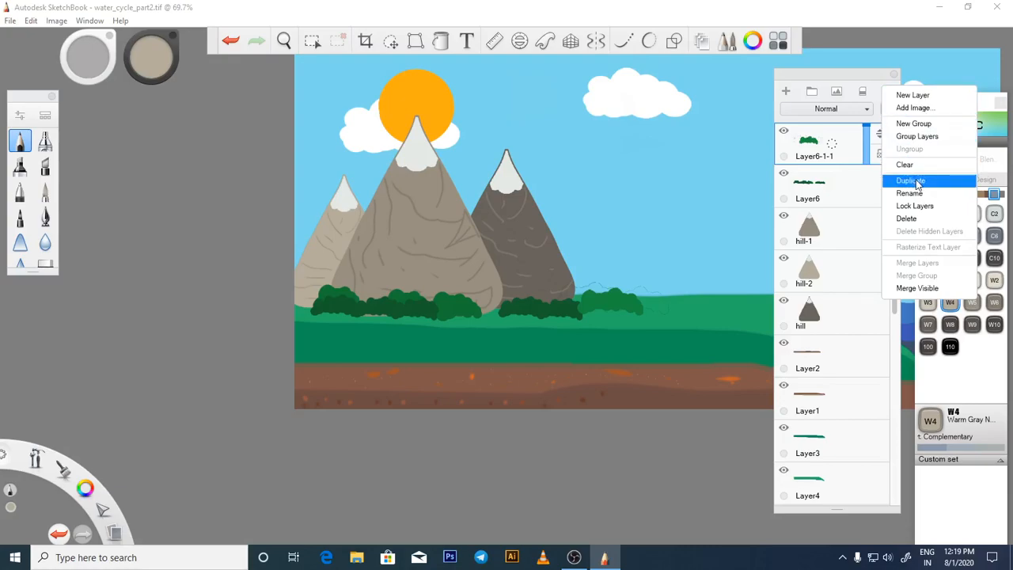
pyautogui.click(906, 218)
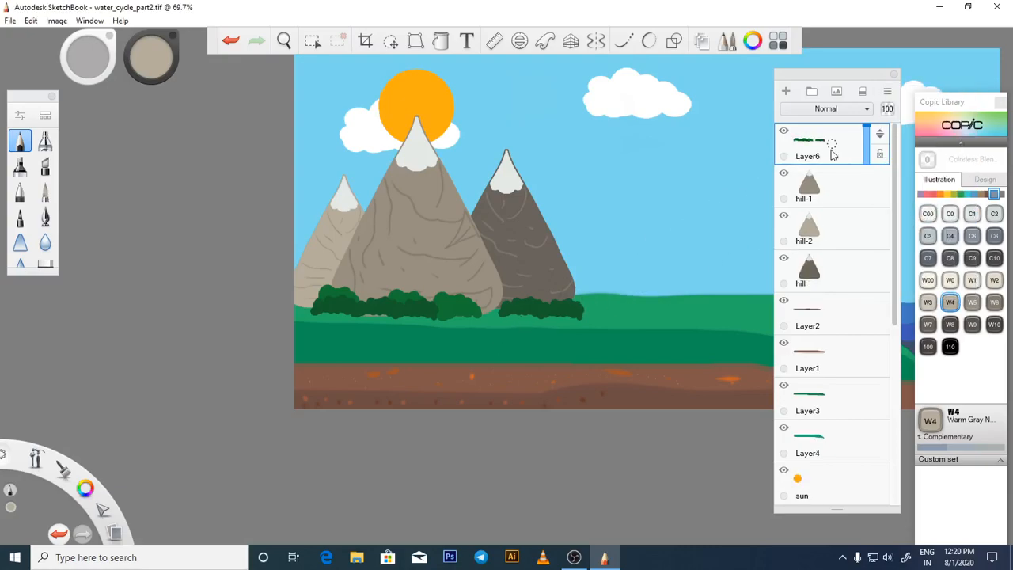
# Duplicate the merged Layer6 bushes, move the copy right to extend the row across the grass toward the sea, and save the file.
pyautogui.click(887, 94)
pyautogui.click(906, 183)
pyautogui.click(390, 40)
pyautogui.moveTo(413, 218); pyautogui.dragTo(694, 321)
pyautogui.click(545, 296)
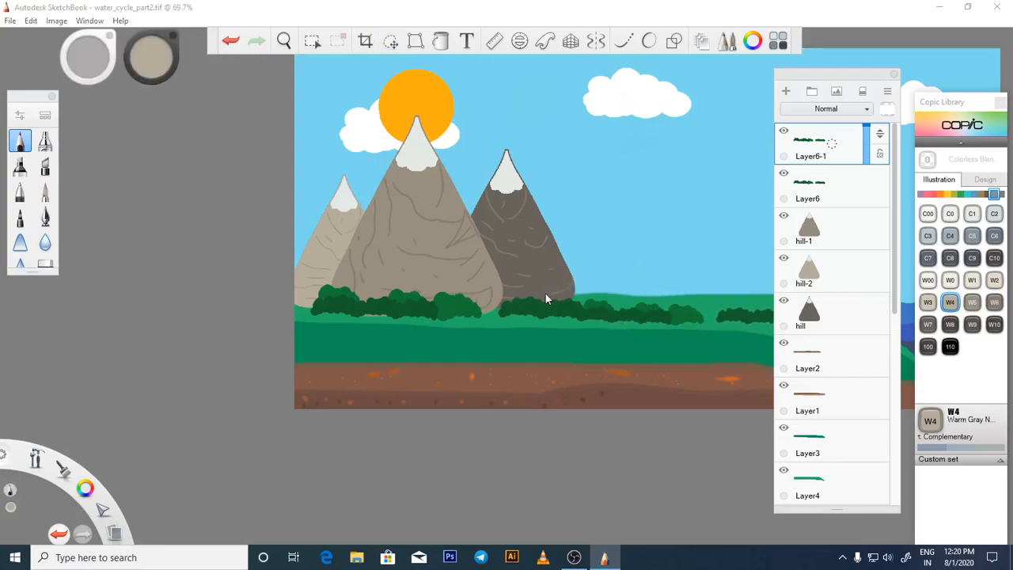
pyautogui.scroll(-2, 538, 291)
pyautogui.scroll(-1, 526, 286)
pyautogui.press('space')
pyautogui.moveTo(574, 319); pyautogui.dragTo(409, 301)
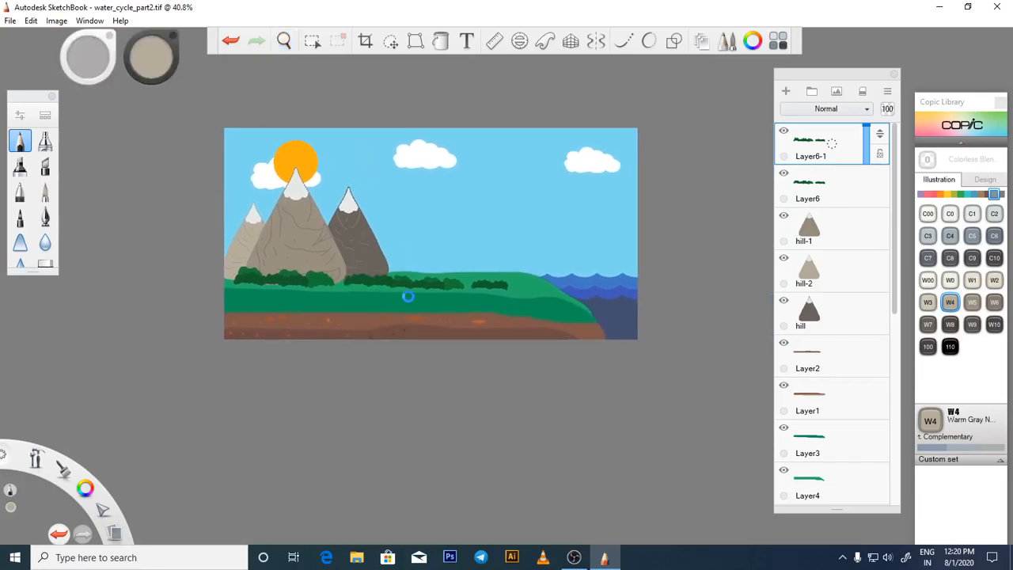
pyautogui.hotkey('ctrl', 's')
# Rename the duplicated bush layer Layer6-1 as green_part.
pyautogui.click(630, 240)
pyautogui.scroll(1, 337, 307)
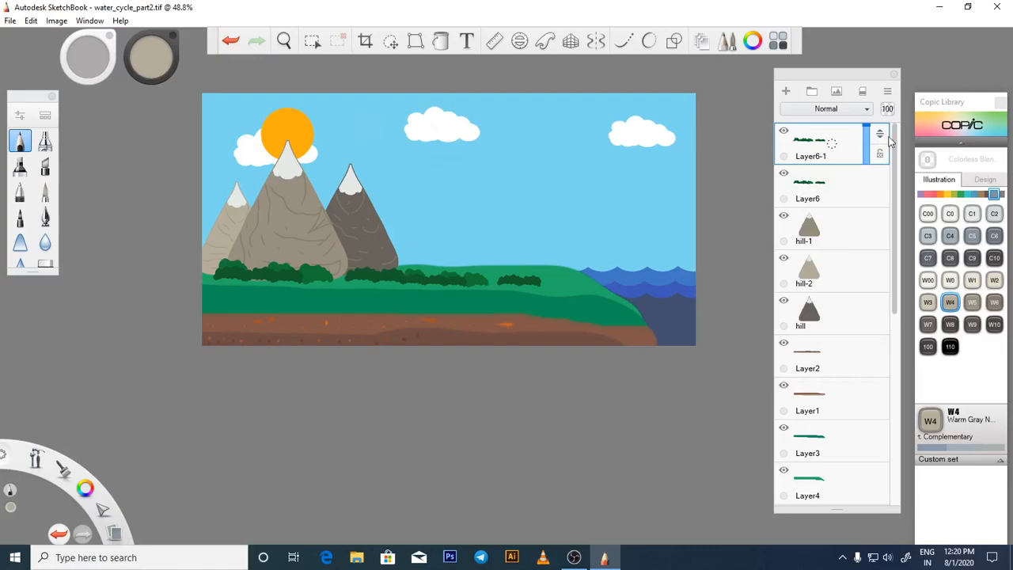
pyautogui.click(887, 92)
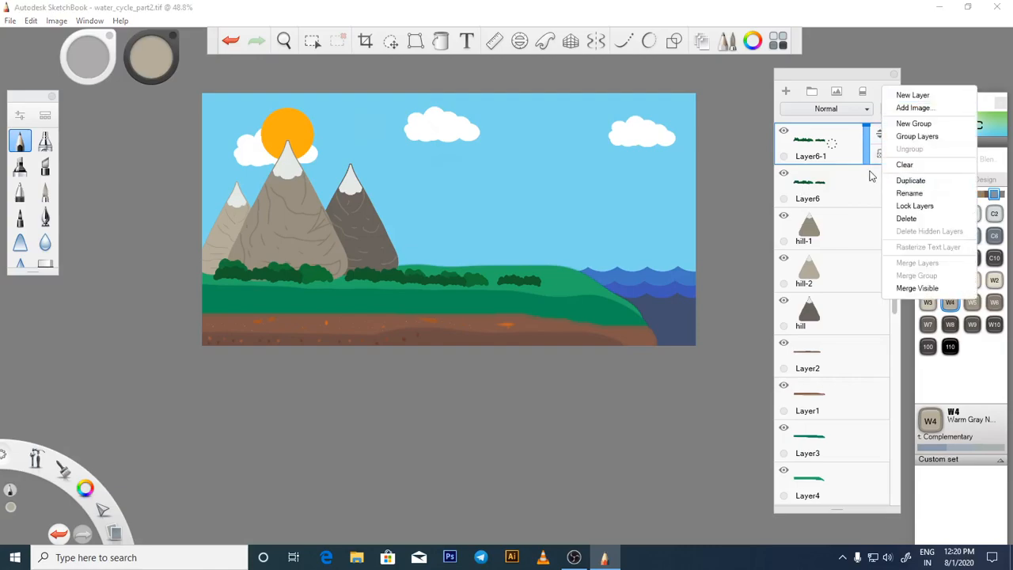
pyautogui.click(893, 194)
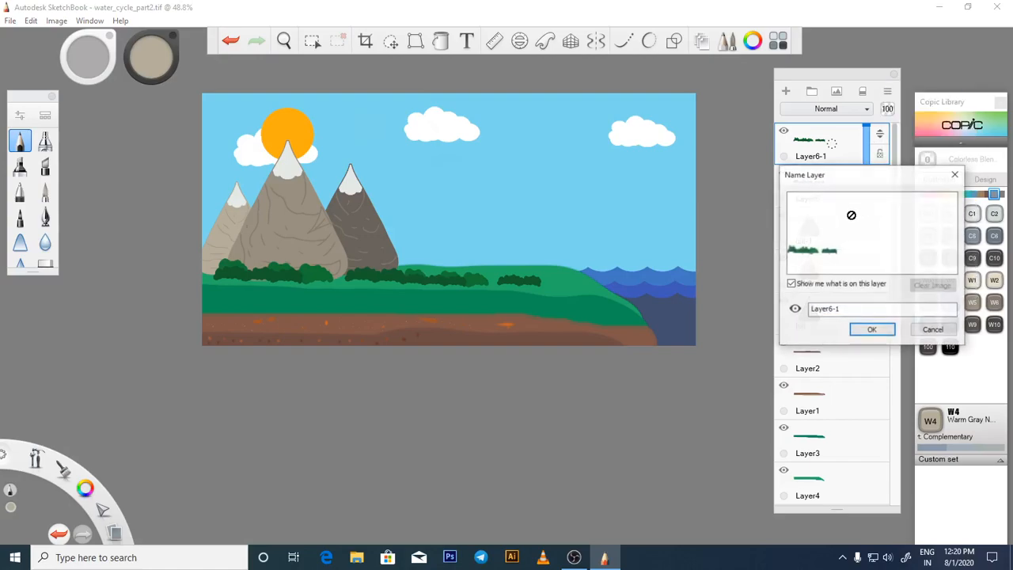
pyautogui.moveTo(844, 309); pyautogui.dragTo(798, 315)
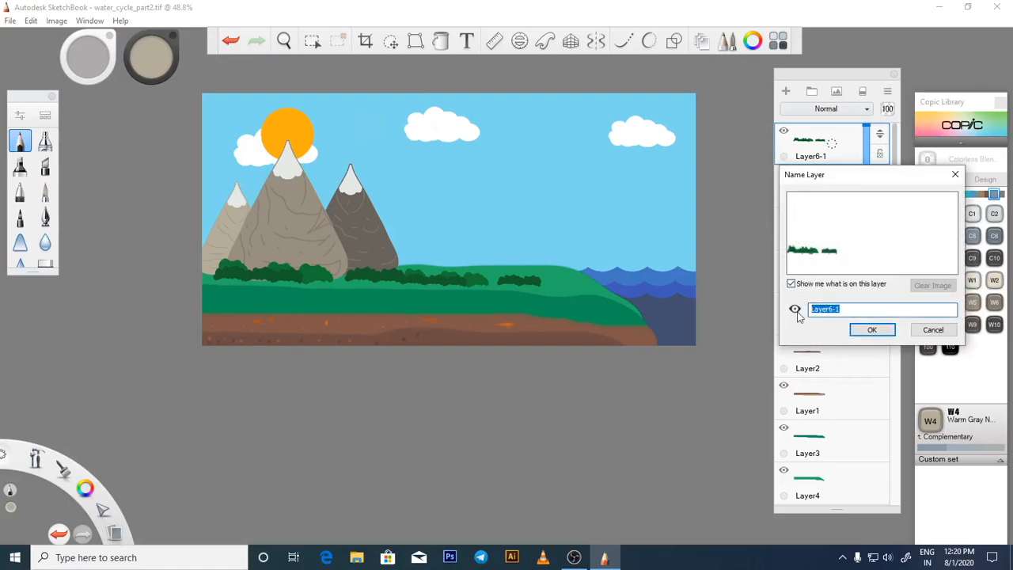
pyautogui.write('green_part')
pyautogui.click(875, 331)
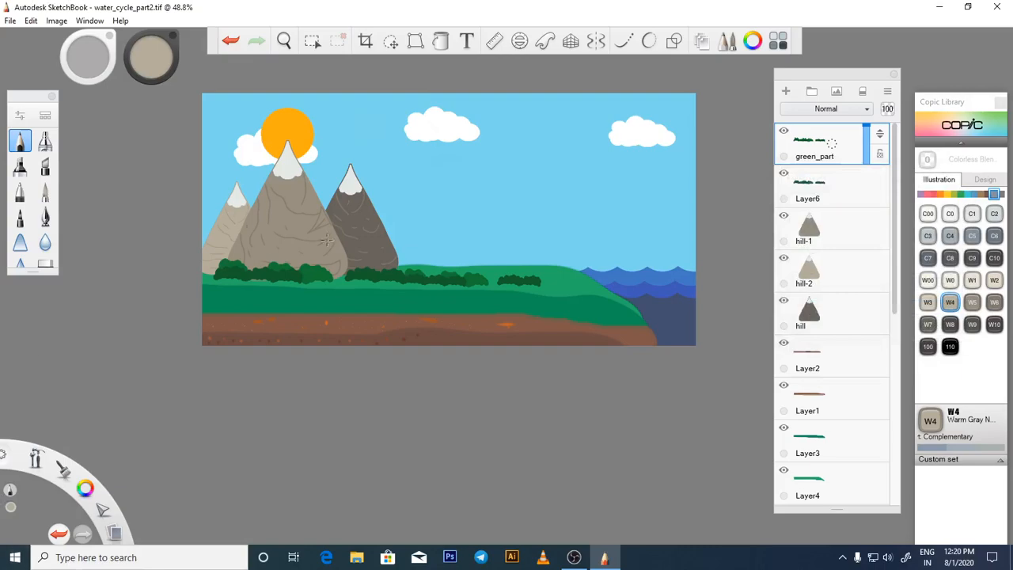
# Rename the Layer6 bush layer as "gren part_2".
pyautogui.click(858, 198)
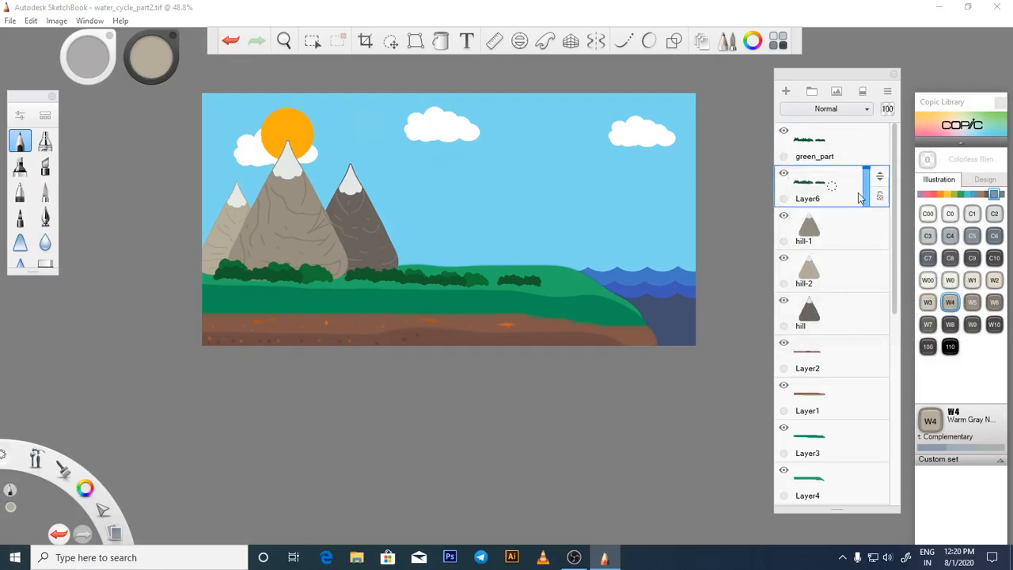
pyautogui.click(888, 93)
pyautogui.click(907, 196)
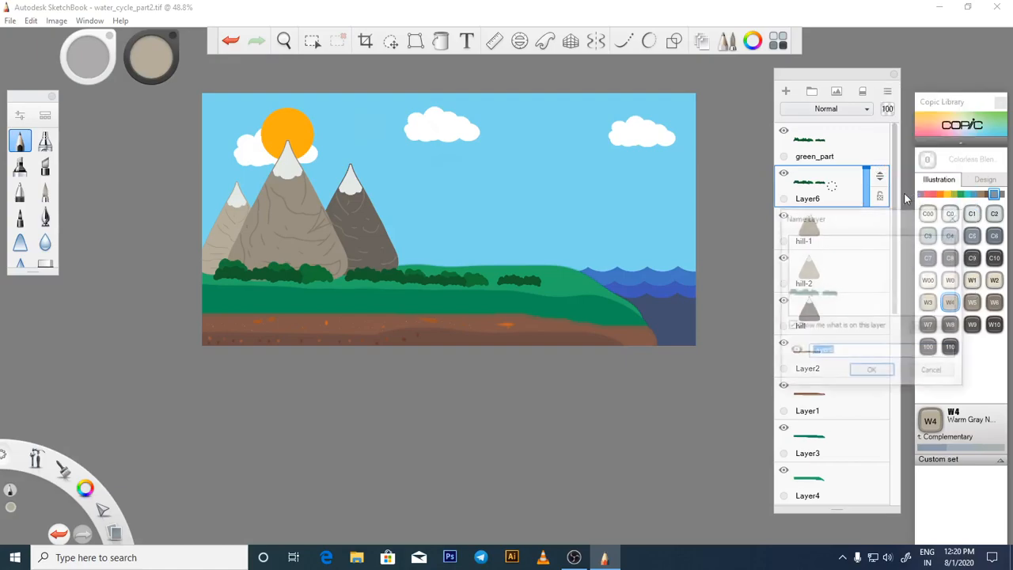
pyautogui.write('gren part_2')
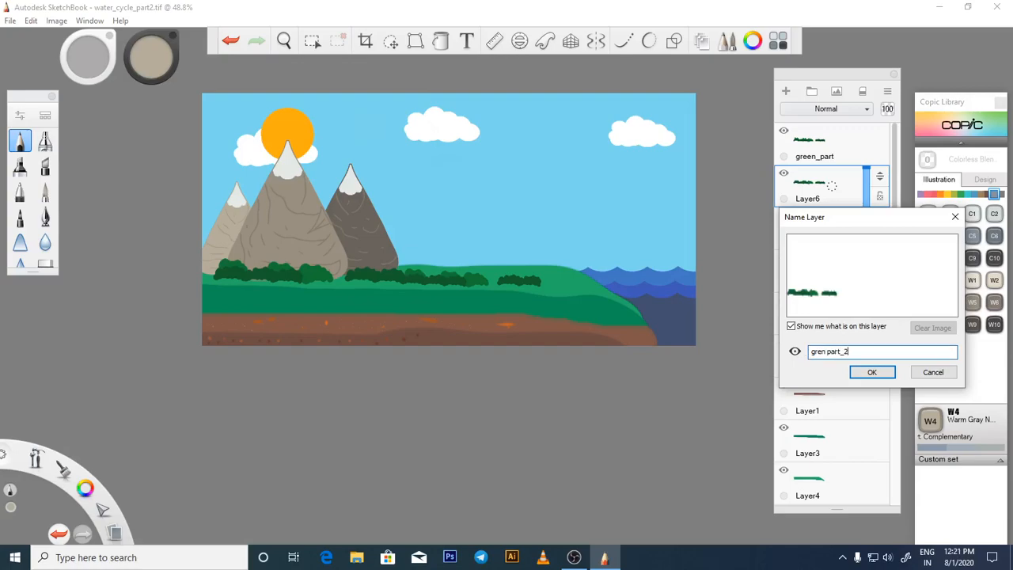
pyautogui.click(871, 372)
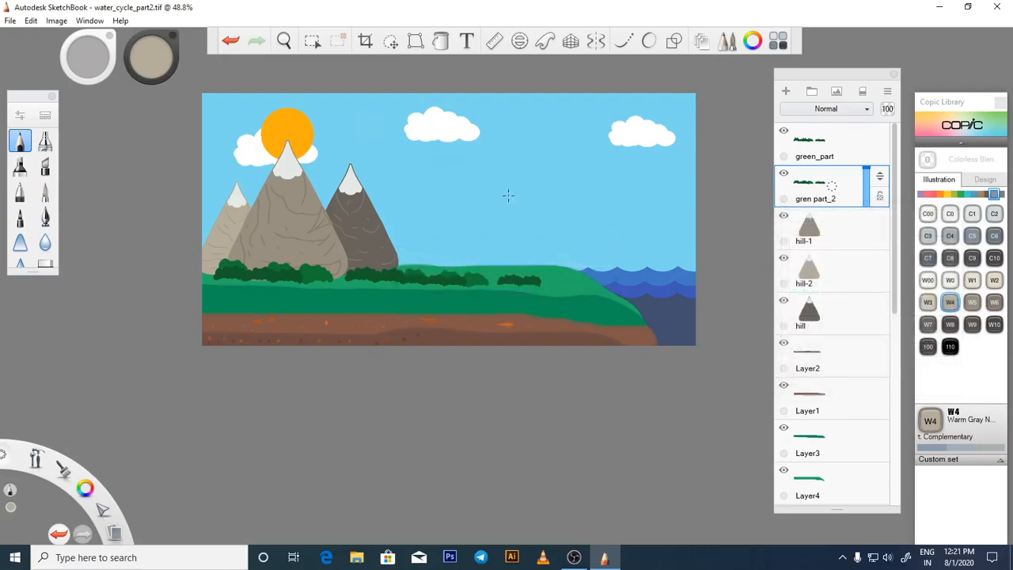
# Add a new layer above green_part, turn on vertical-axis symmetry, and move the axis to the gap between the right-hand hedges.
pyautogui.click(871, 230)
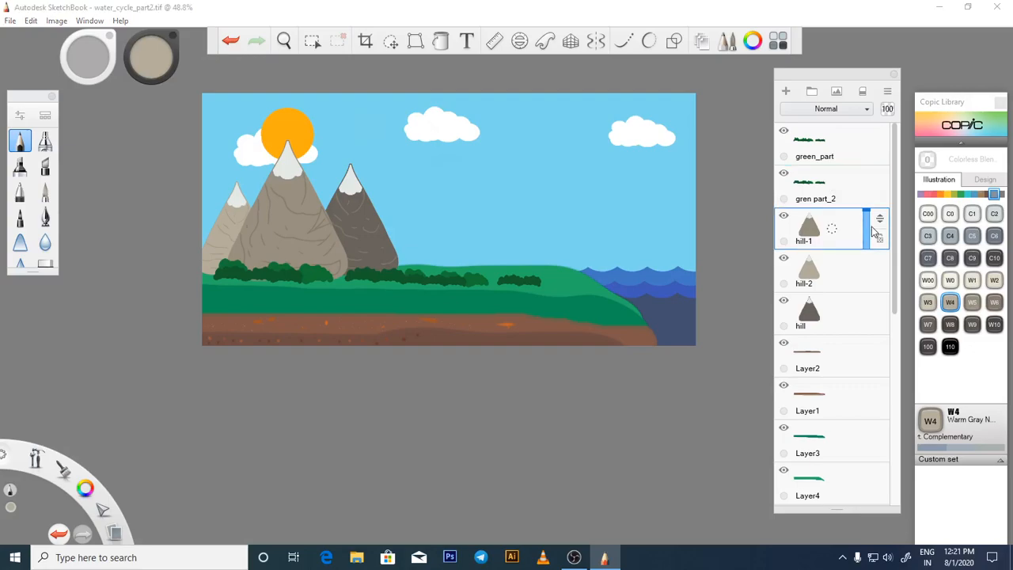
pyautogui.click(866, 149)
pyautogui.click(786, 91)
pyautogui.click(596, 41)
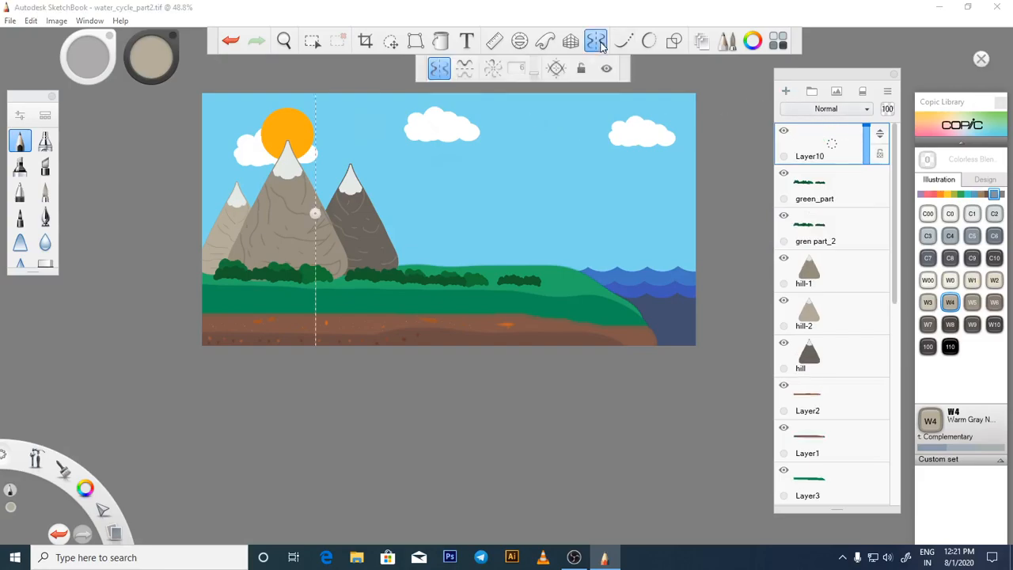
pyautogui.moveTo(315, 212); pyautogui.dragTo(495, 220)
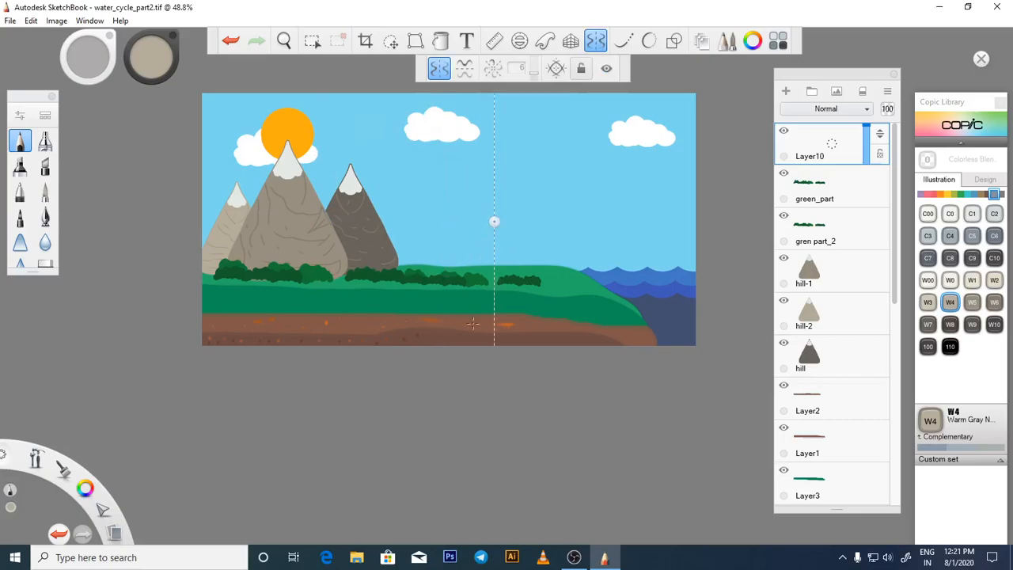
# Set the Pencil size to 1.9 and choose Copic colour E27 Africano for painting on Layer10.
pyautogui.scroll(2, 491, 297)
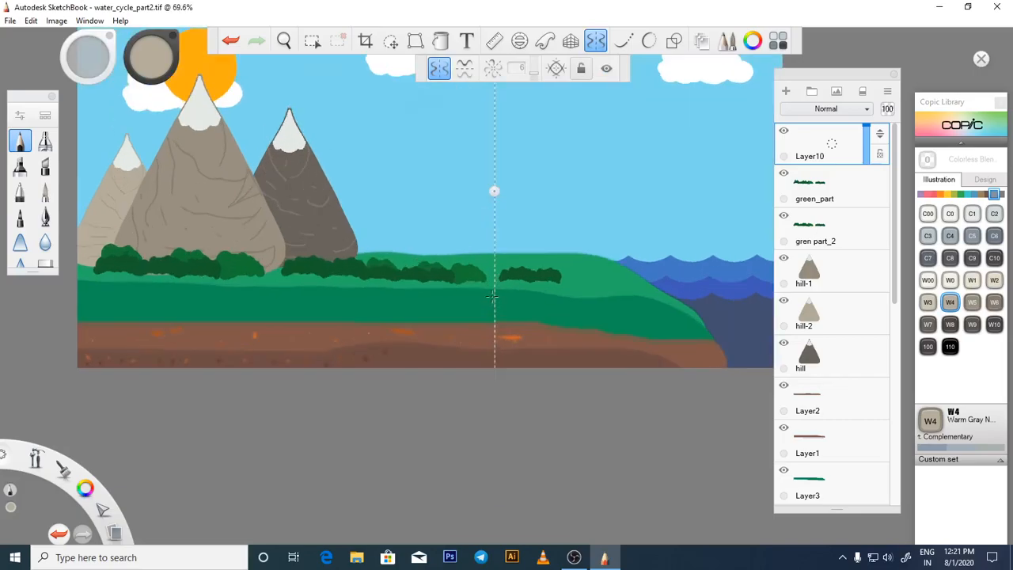
pyautogui.click(962, 196)
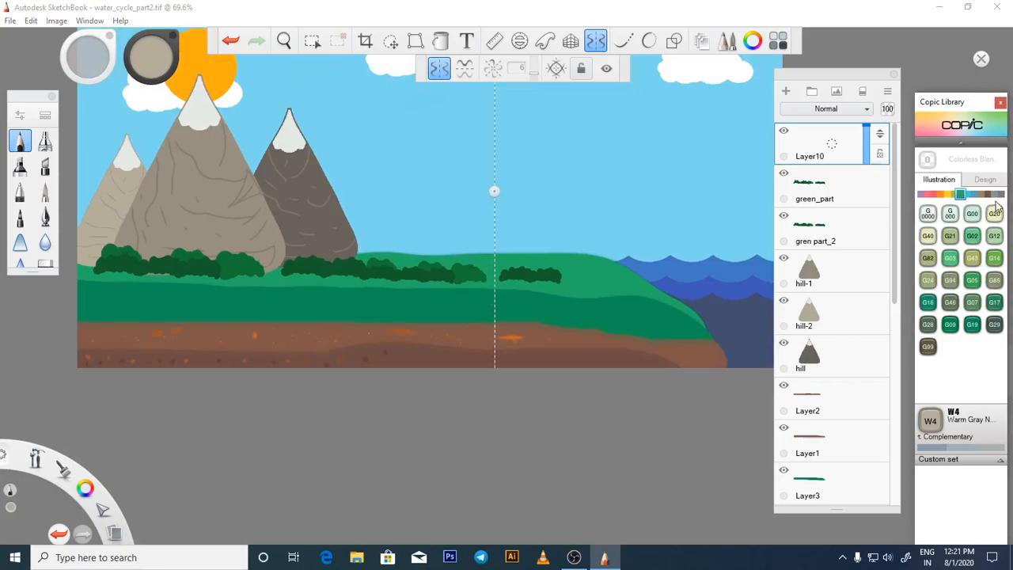
pyautogui.click(988, 195)
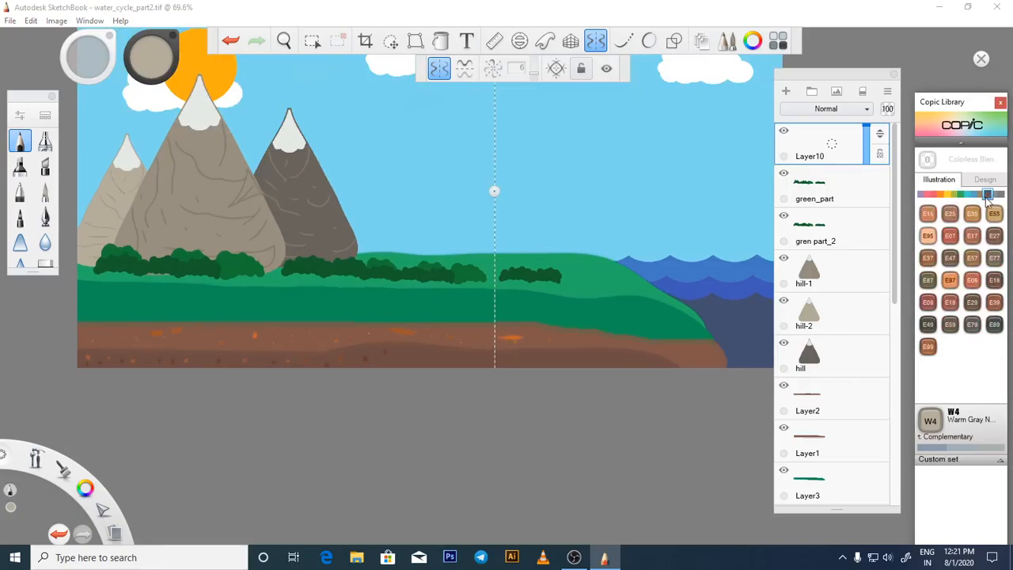
pyautogui.scroll(5, 506, 274)
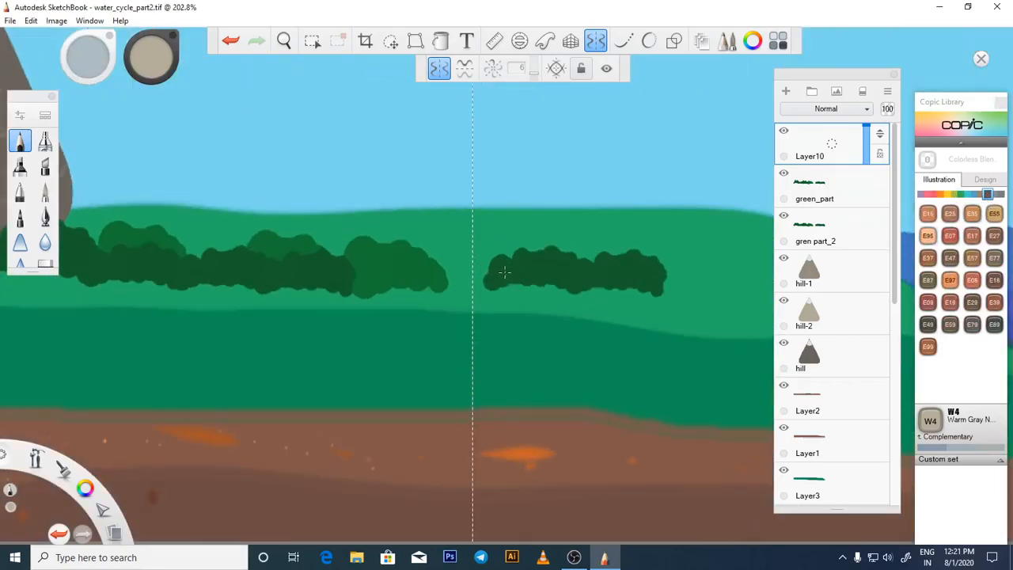
pyautogui.click(22, 142)
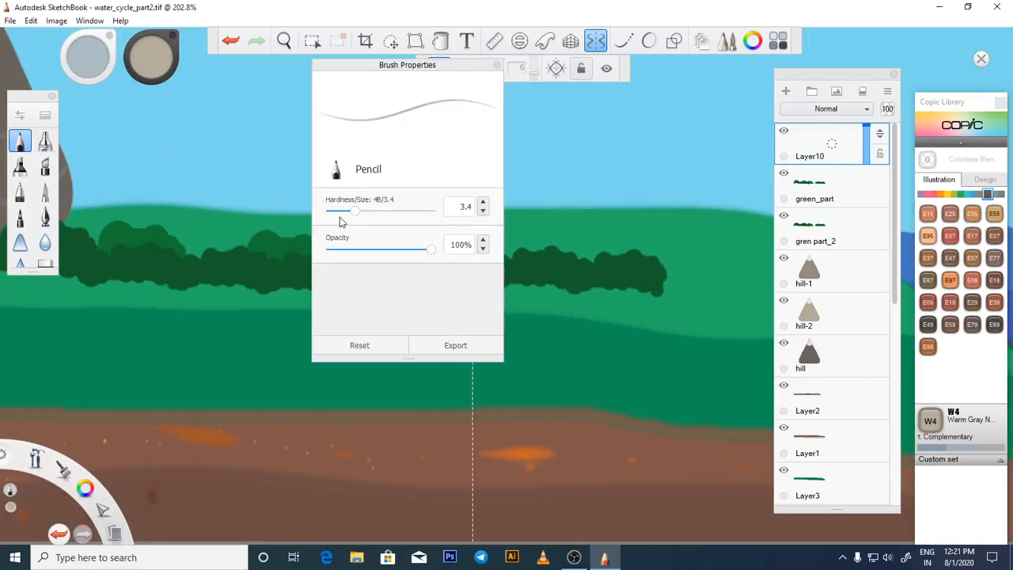
pyautogui.moveTo(354, 212); pyautogui.dragTo(343, 221)
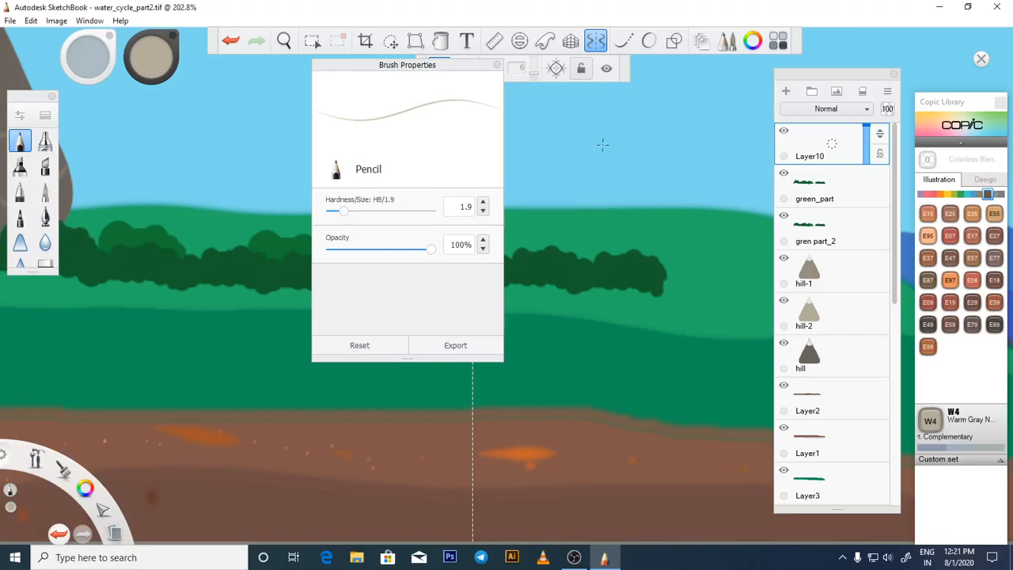
pyautogui.click(495, 67)
pyautogui.scroll(5, 458, 269)
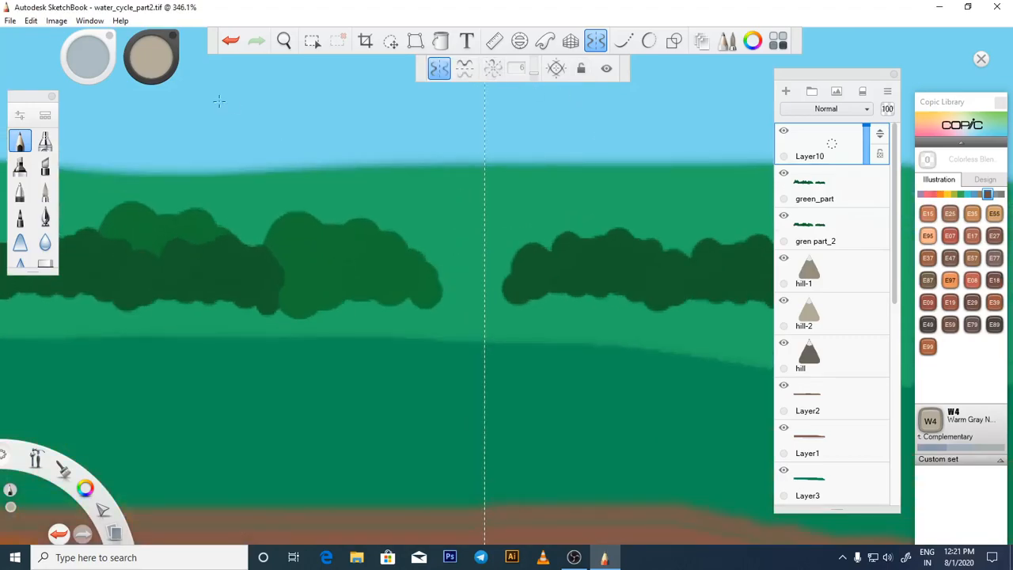
pyautogui.click(991, 283)
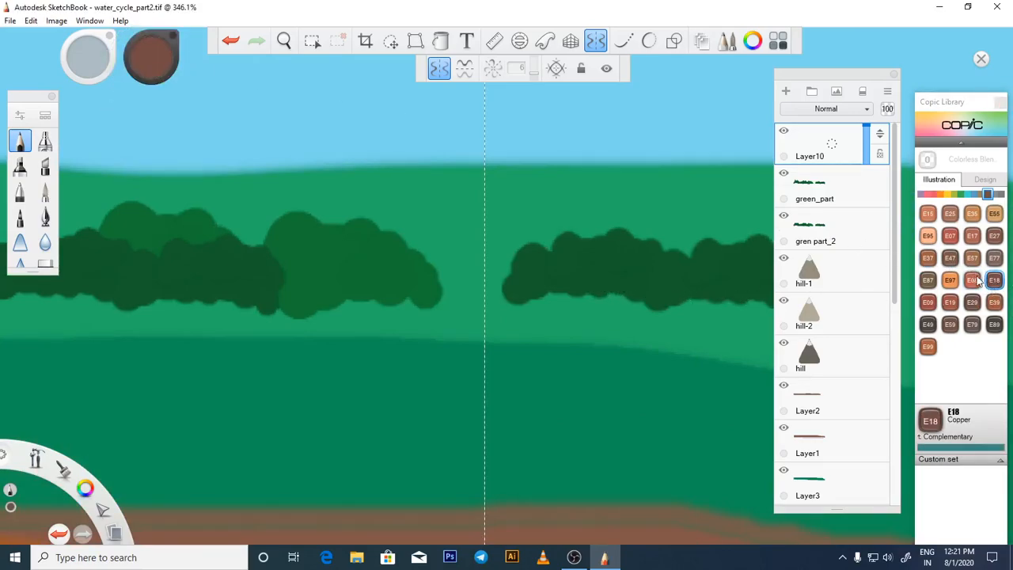
pyautogui.click(993, 235)
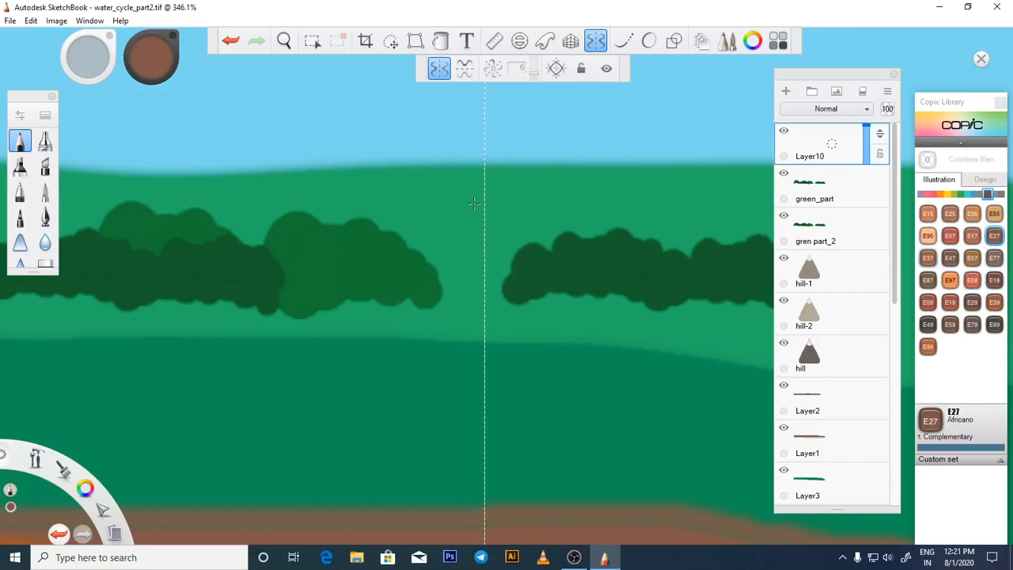
# Draw a symmetrical tree trunk outline with a wider base in the gap between the hedges, and flood-fill it with E27 Africano.
pyautogui.moveTo(479, 205)
pyautogui.mouseDown()
pyautogui.moveTo(472, 320)
pyautogui.moveTo(487, 336)
pyautogui.mouseUp()
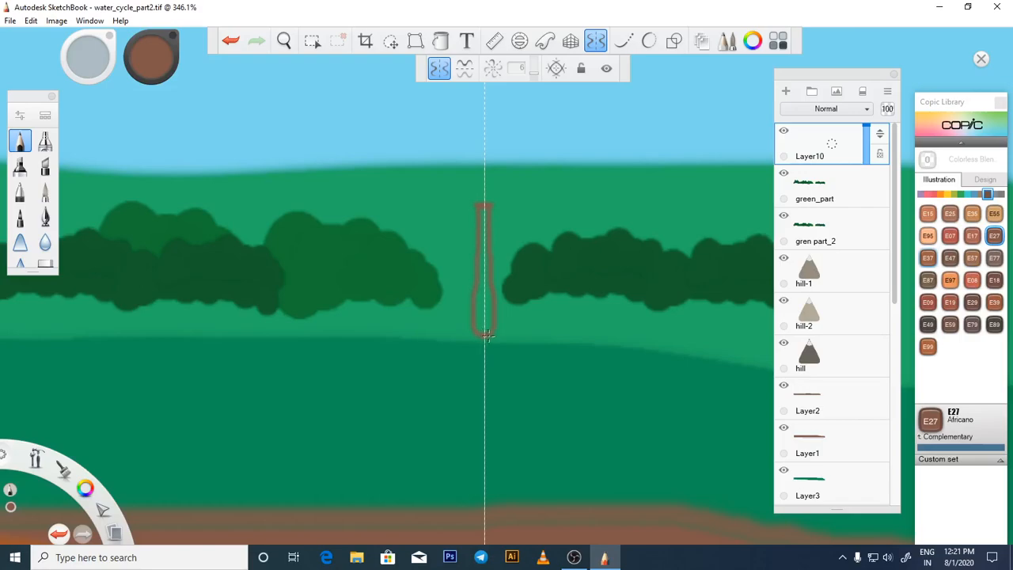
pyautogui.scroll(4, 482, 335)
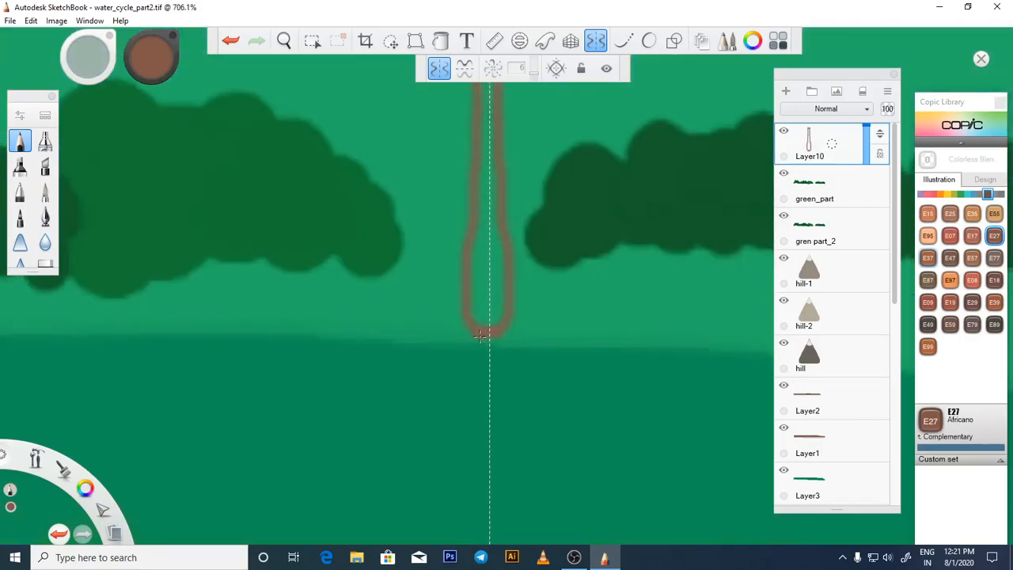
pyautogui.scroll(-4, 478, 336)
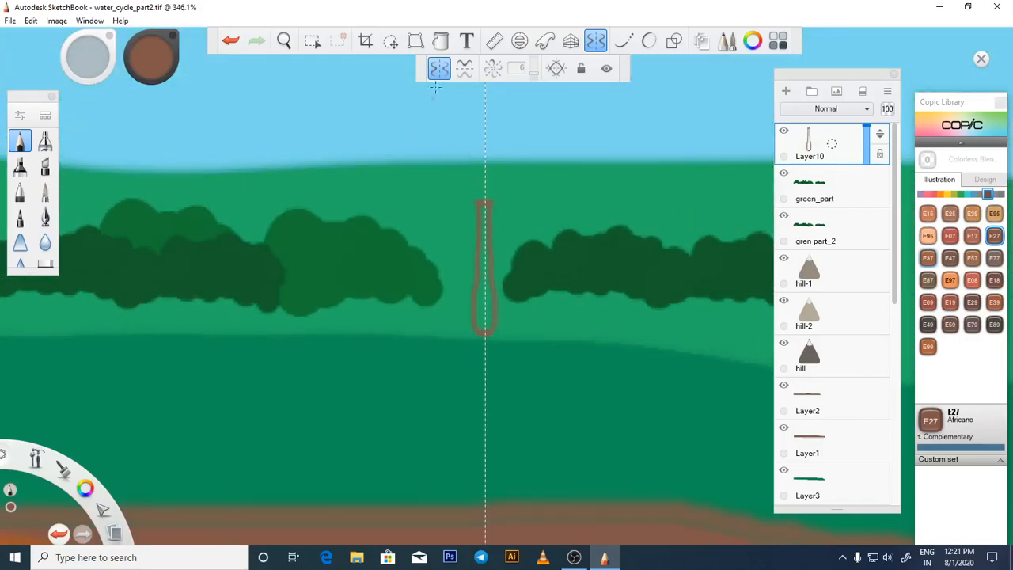
pyautogui.click(440, 41)
pyautogui.click(479, 304)
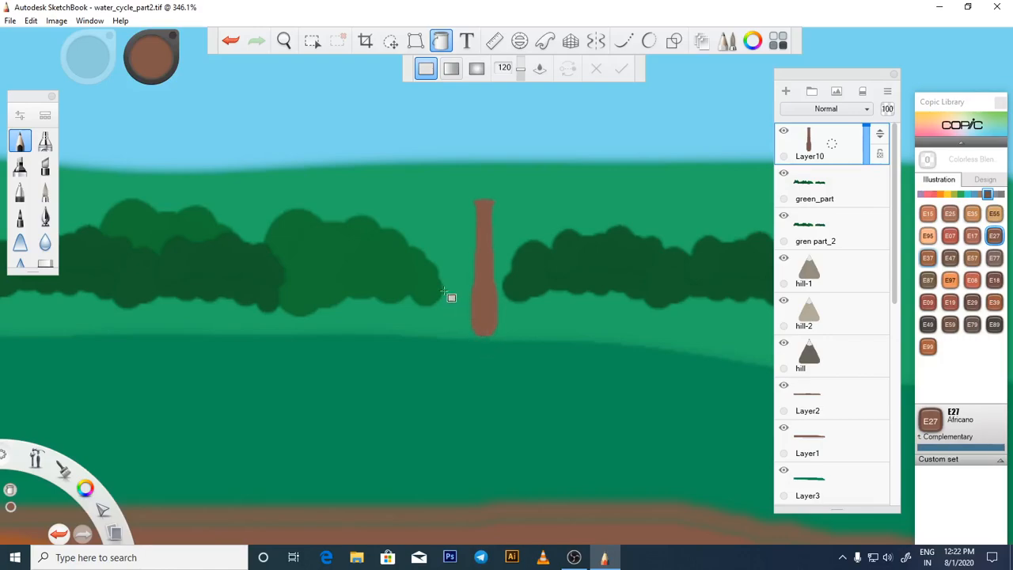
# Draw several spreading roots from the base of the trunk with Predictive Stroke at level 2 instead of symmetry.
pyautogui.click(647, 41)
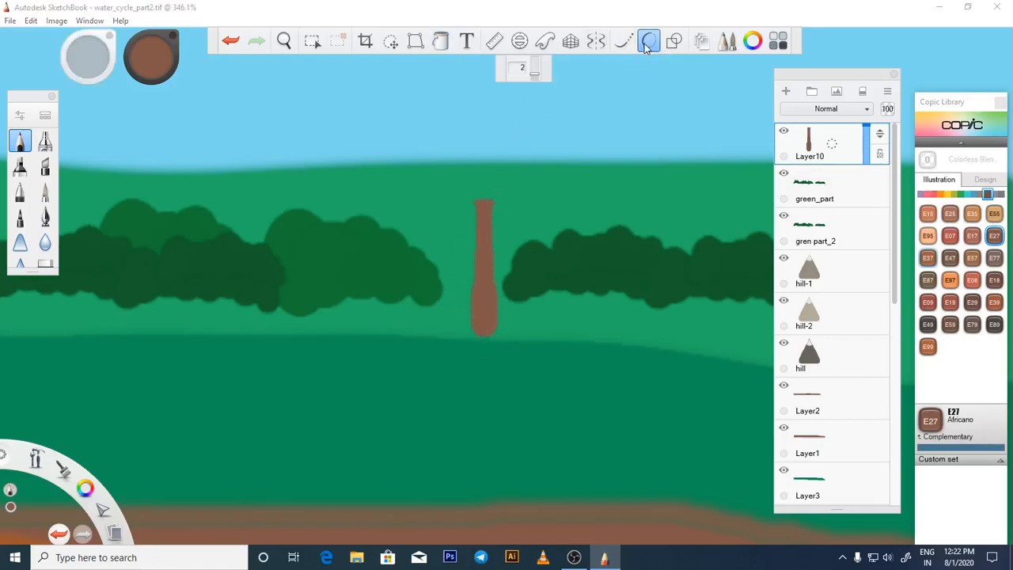
pyautogui.scroll(5, 478, 311)
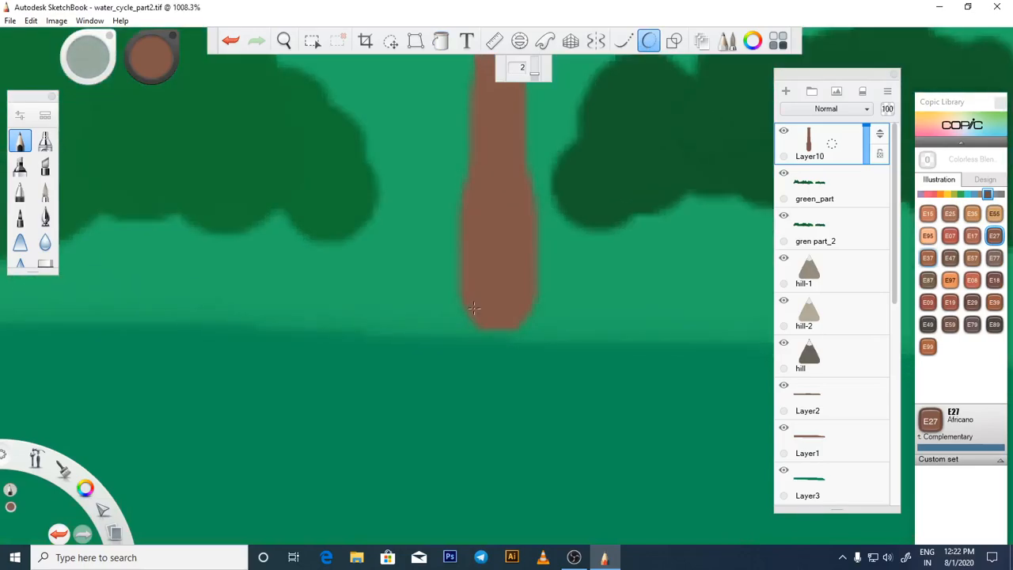
pyautogui.moveTo(469, 308)
pyautogui.mouseDown()
pyautogui.moveTo(422, 353)
pyautogui.moveTo(480, 317)
pyautogui.mouseUp()
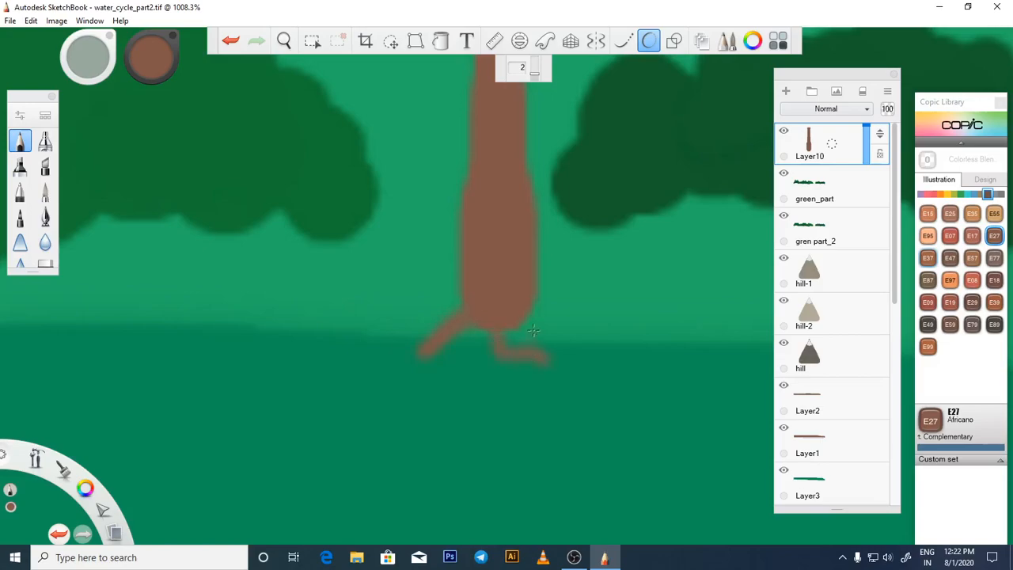
pyautogui.moveTo(536, 301)
pyautogui.mouseDown()
pyautogui.moveTo(611, 333)
pyautogui.moveTo(547, 323)
pyautogui.moveTo(571, 350)
pyautogui.mouseUp()
pyautogui.moveTo(471, 301)
pyautogui.mouseDown()
pyautogui.moveTo(408, 309)
pyautogui.moveTo(378, 344)
pyautogui.mouseUp()
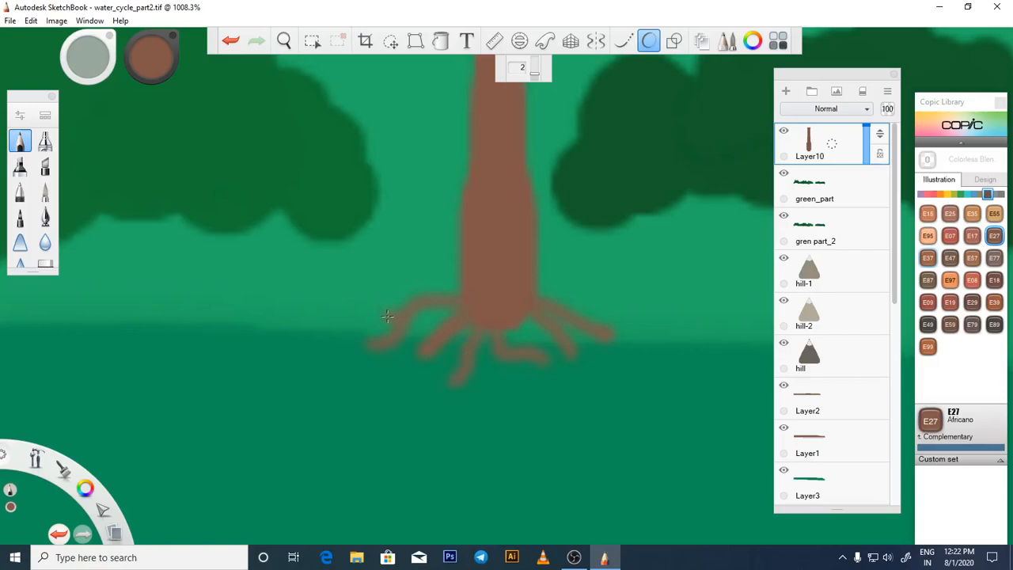
# Add thin tips to the roots with a finer Pencil, set its size to 0.5, and turn on Steady Stroke.
pyautogui.doubleClick(20, 140)
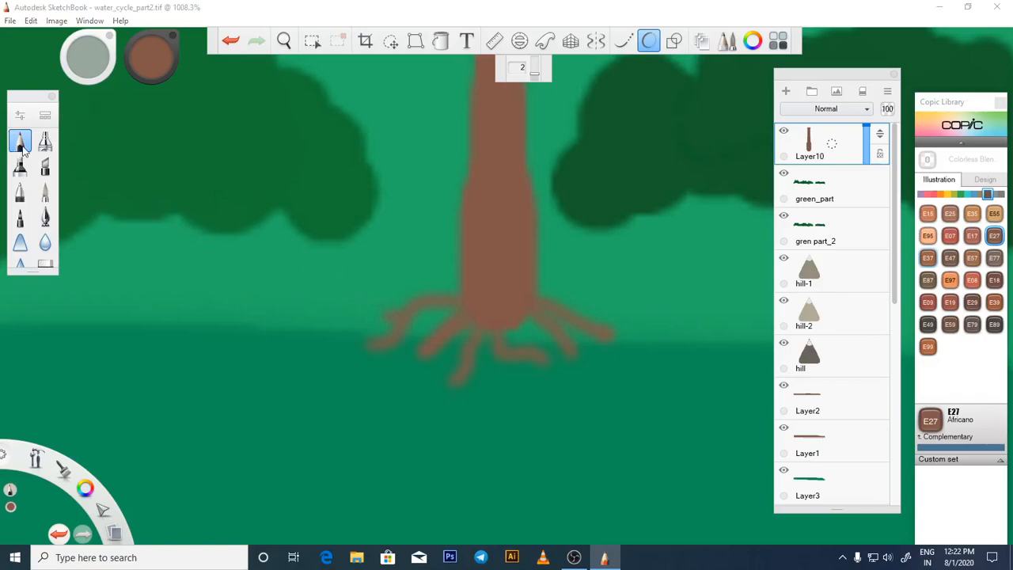
pyautogui.moveTo(339, 214); pyautogui.dragTo(331, 213)
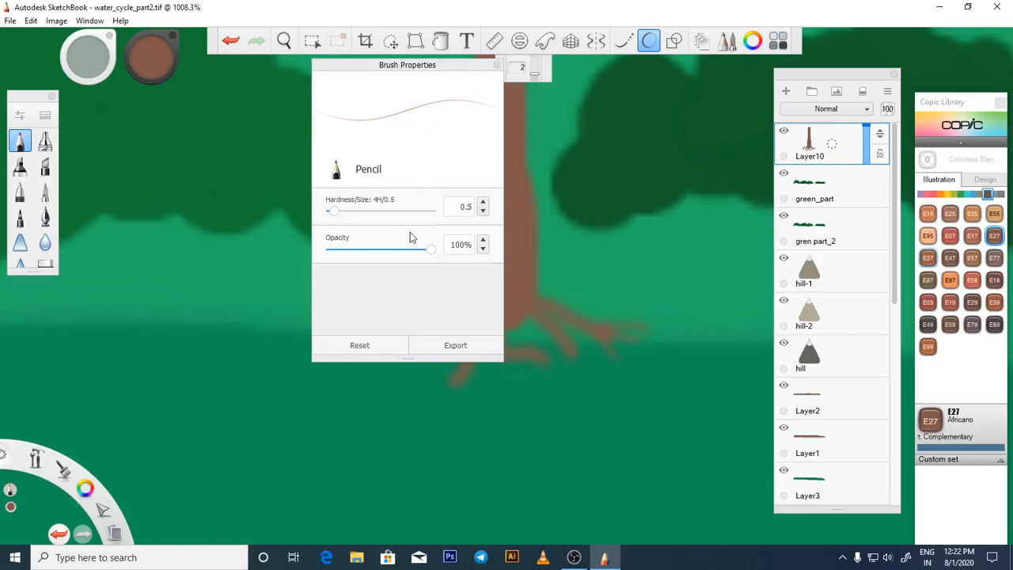
pyautogui.click(432, 250)
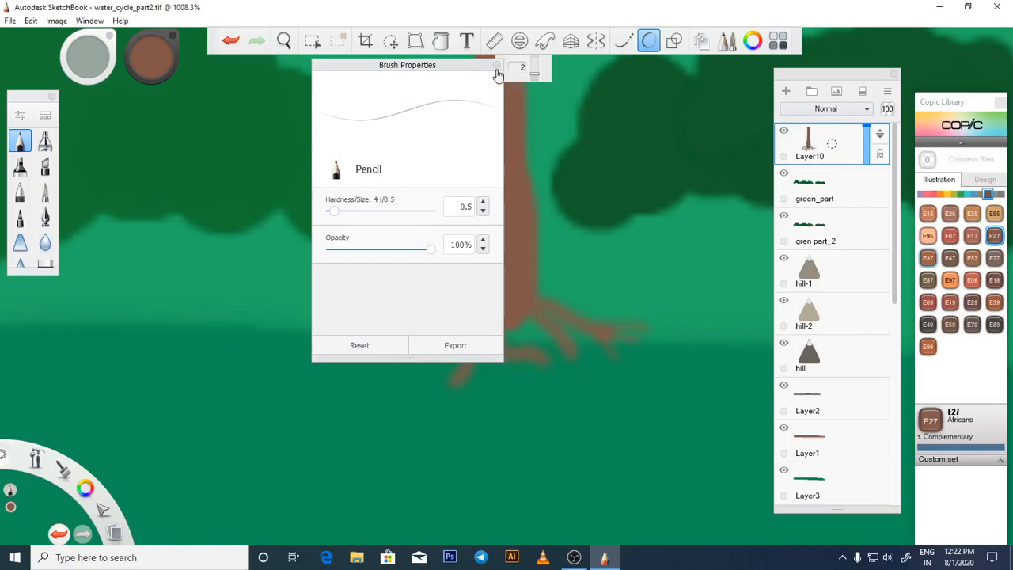
pyautogui.click(622, 41)
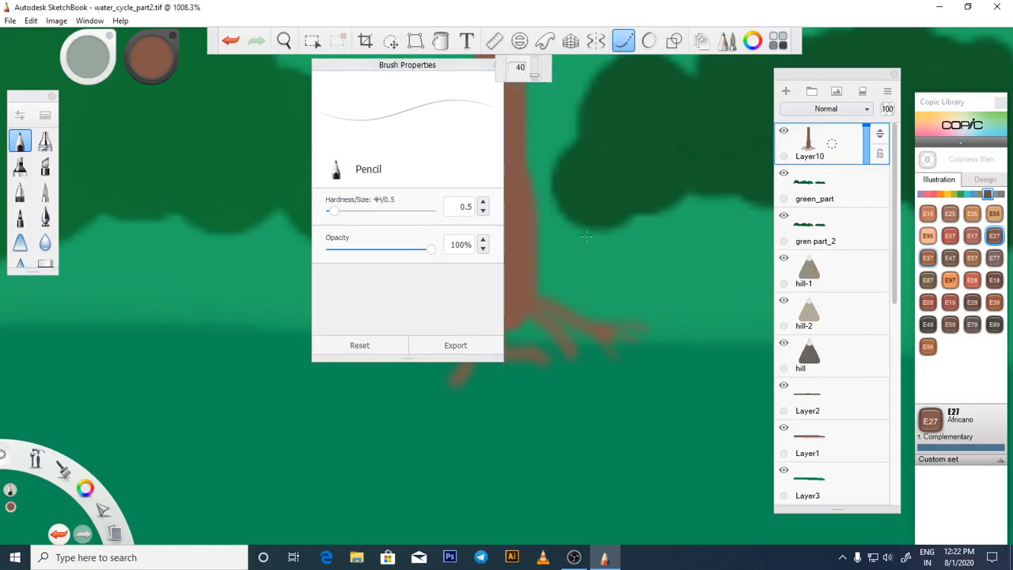
pyautogui.click(497, 66)
pyautogui.moveTo(469, 318)
pyautogui.mouseDown()
pyautogui.moveTo(454, 325)
pyautogui.moveTo(419, 287)
pyautogui.moveTo(388, 293)
pyautogui.moveTo(368, 338)
pyautogui.mouseUp()
pyautogui.hotkey('ctrl', 'z')
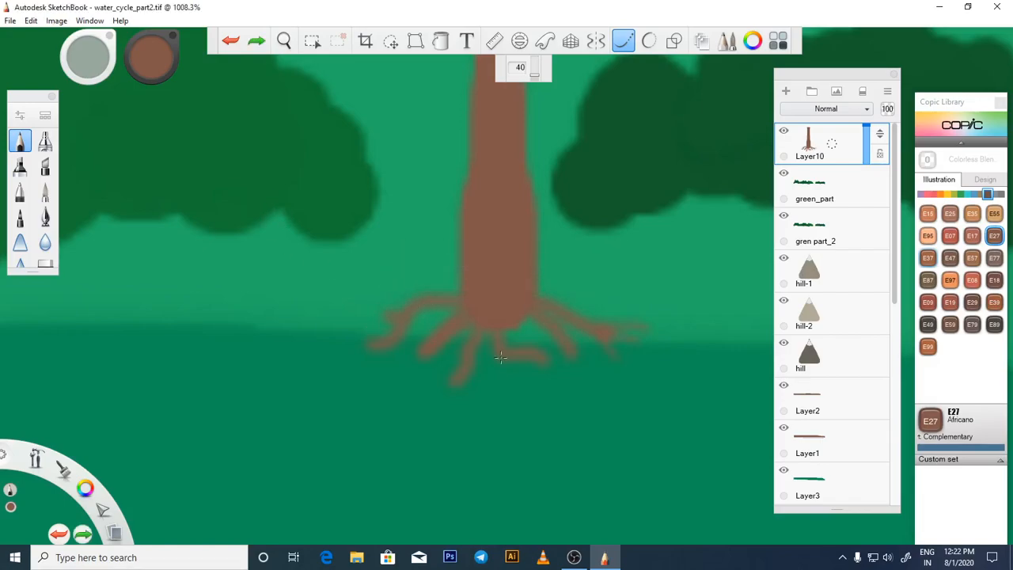
# Move the rooted trunk on Layer10 slightly left and down within the gap between the hedges.
pyautogui.scroll(-5, 504, 356)
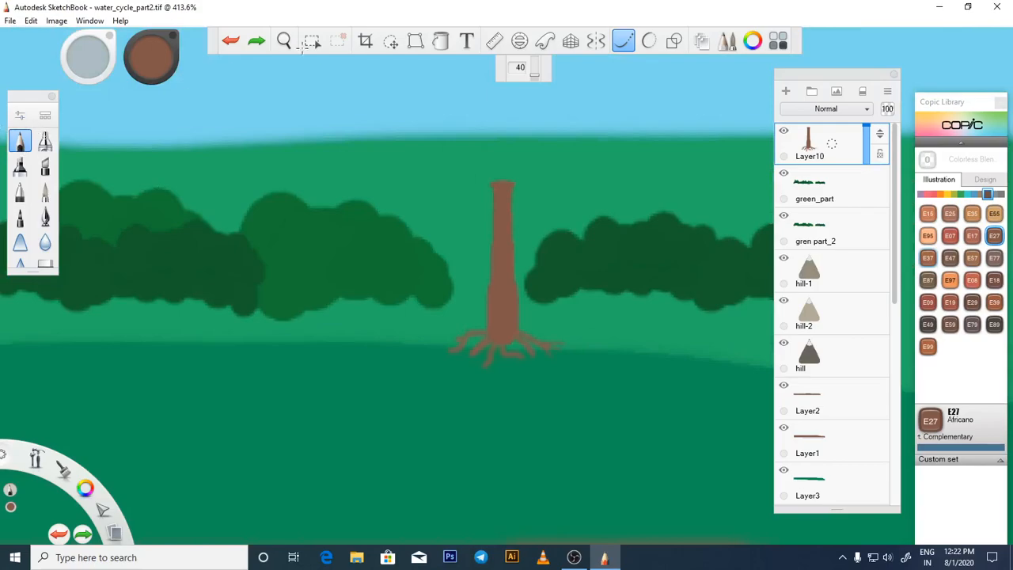
pyautogui.click(391, 41)
pyautogui.moveTo(521, 331); pyautogui.dragTo(510, 340)
pyautogui.scroll(-5, 531, 273)
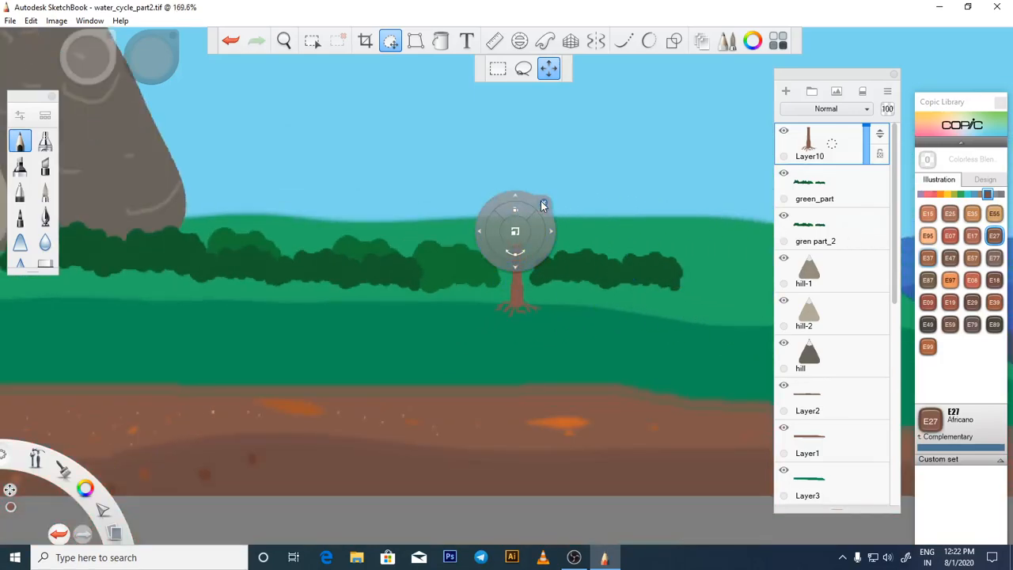
pyautogui.click(543, 203)
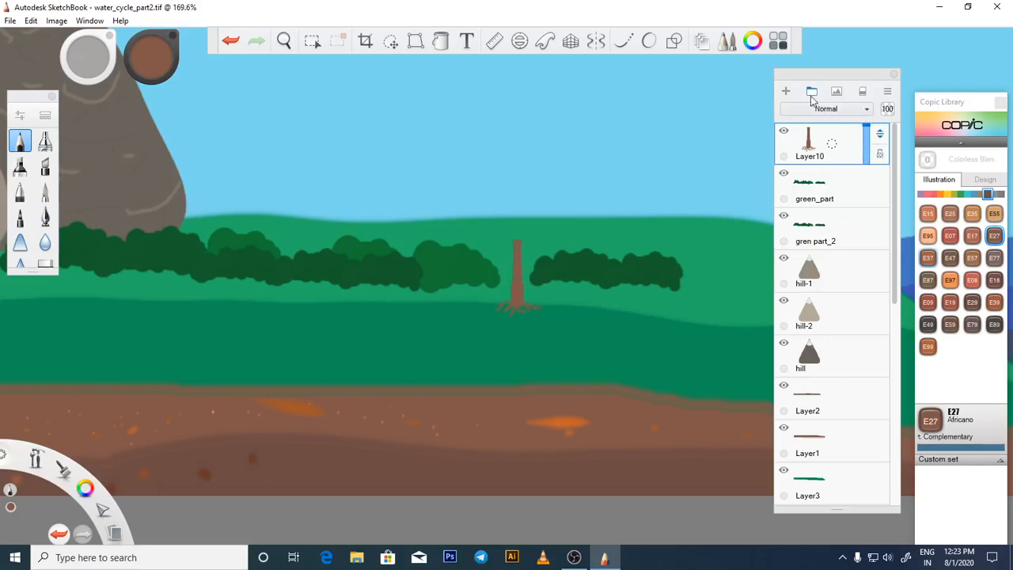
# Add a new layer above the trunk layer and draw a G14 Apple Green circle outline in the sky above the trunk.
pyautogui.click(785, 92)
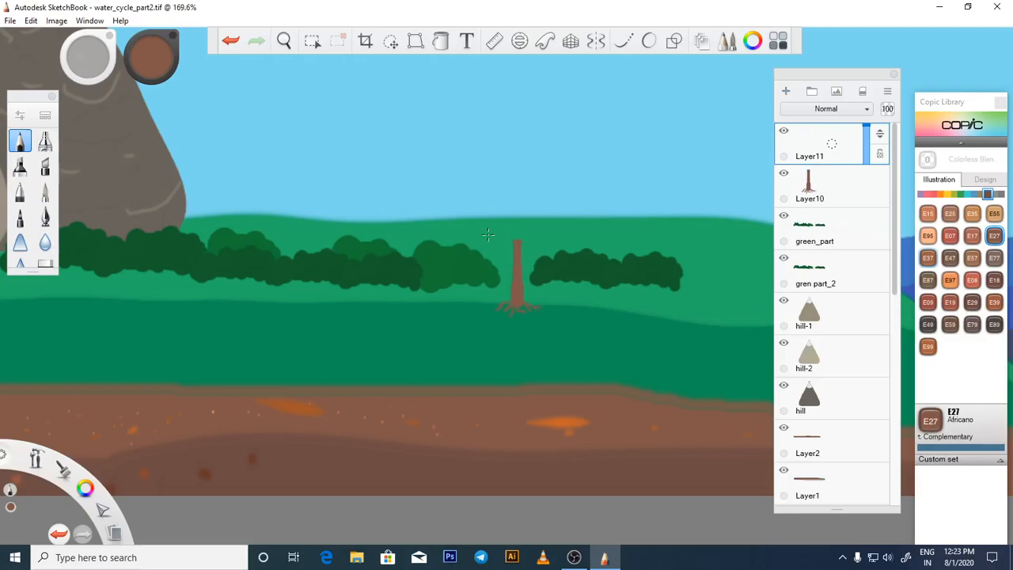
pyautogui.scroll(1, 521, 246)
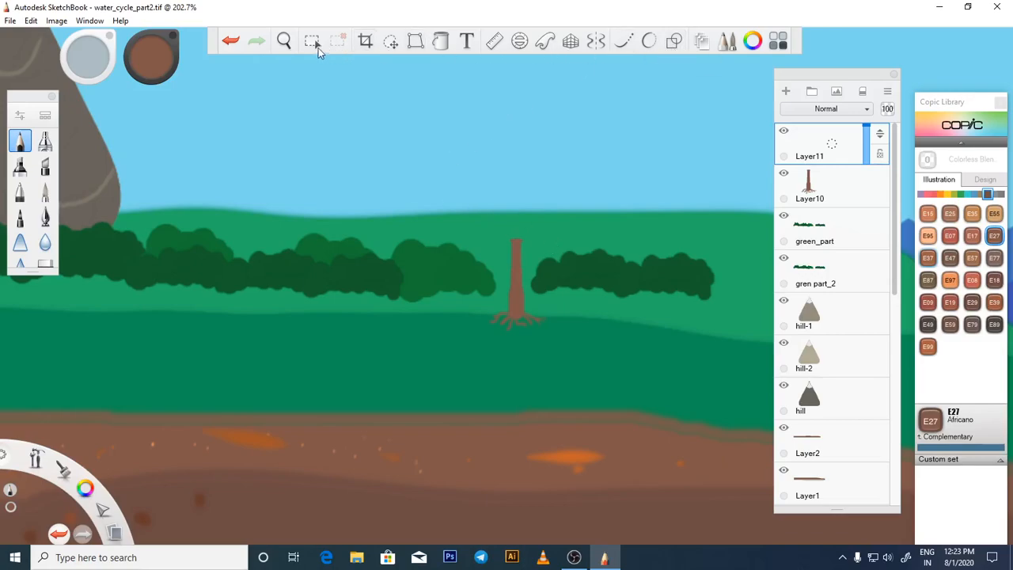
pyautogui.click(673, 41)
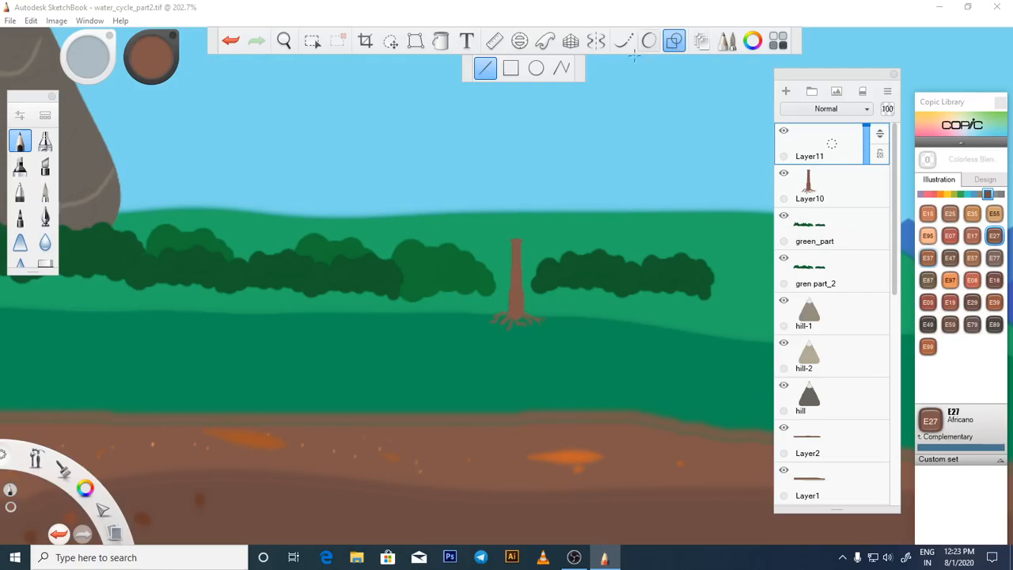
pyautogui.moveTo(583, 79); pyautogui.dragTo(726, 85)
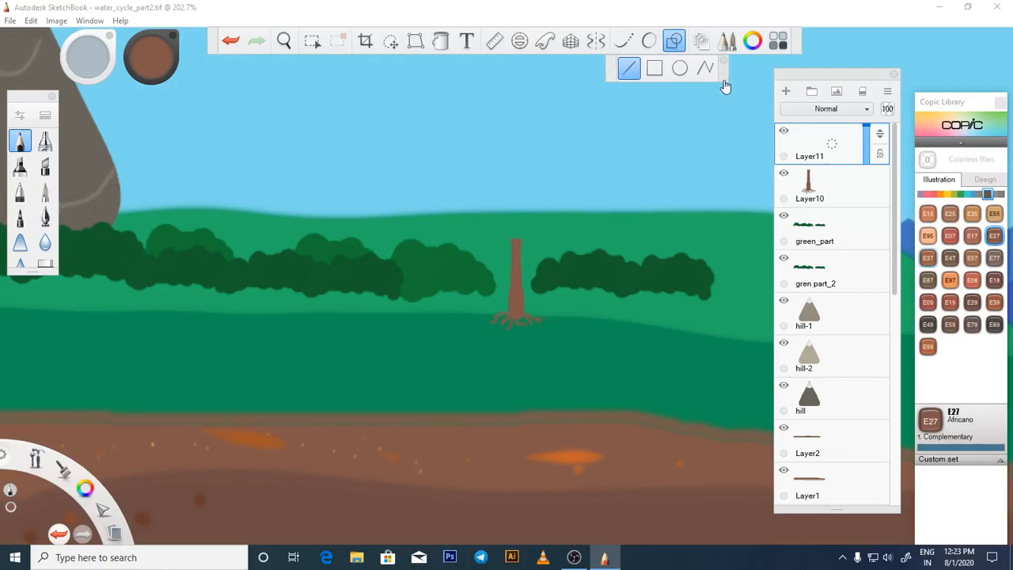
pyautogui.click(680, 71)
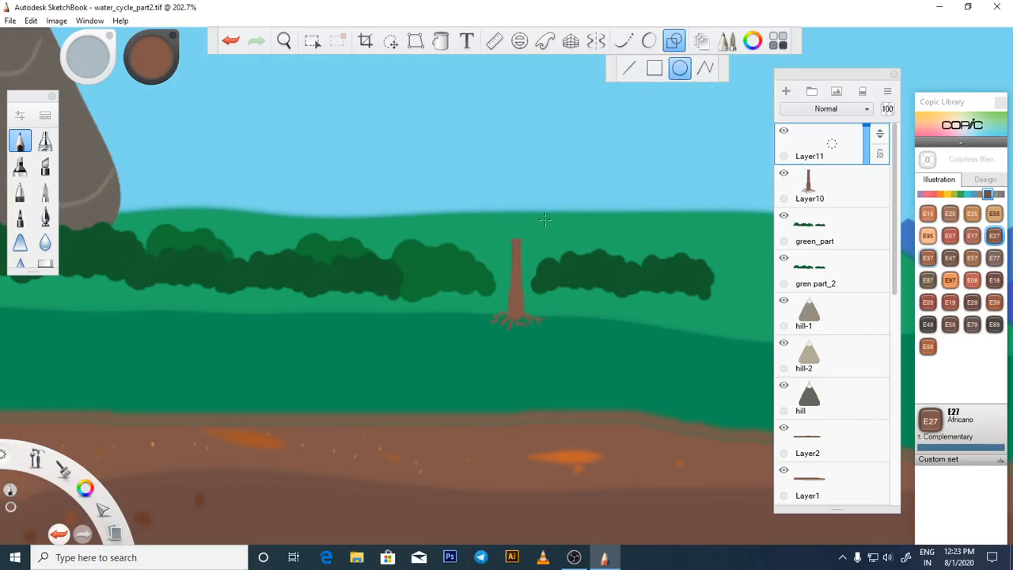
pyautogui.click(961, 194)
pyautogui.click(994, 257)
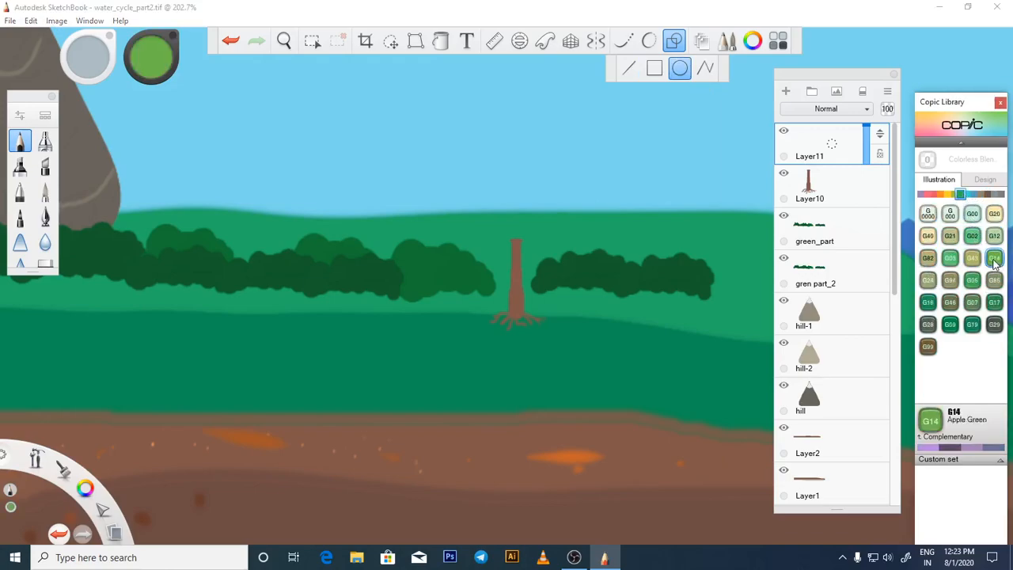
pyautogui.moveTo(497, 175); pyautogui.dragTo(524, 198)
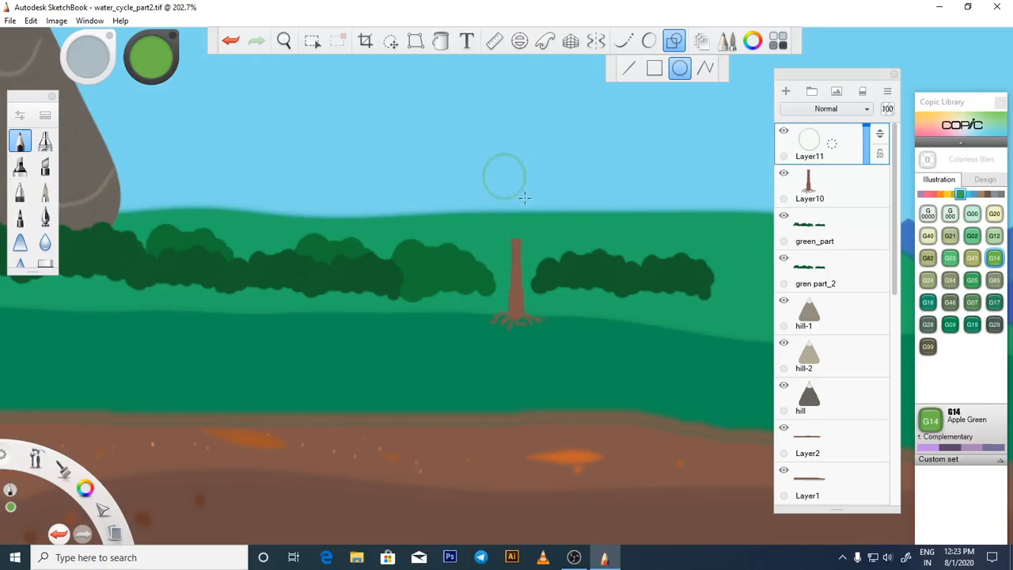
# Try to flood-fill the circle on Layer11 with G14 Apple Green, and undo the fill.
pyautogui.click(441, 41)
pyautogui.click(499, 169)
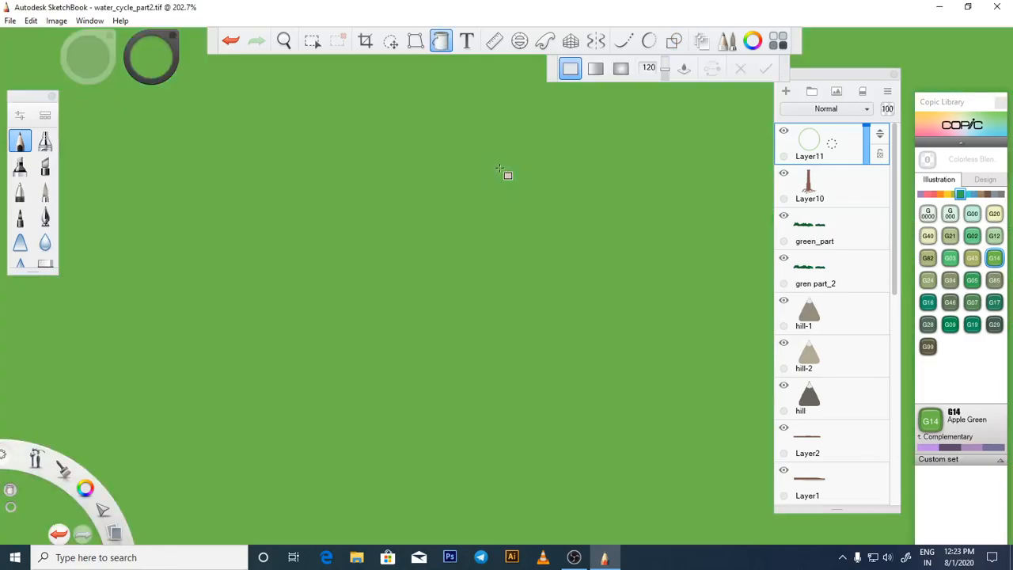
pyautogui.hotkey('ctrl', 'z')
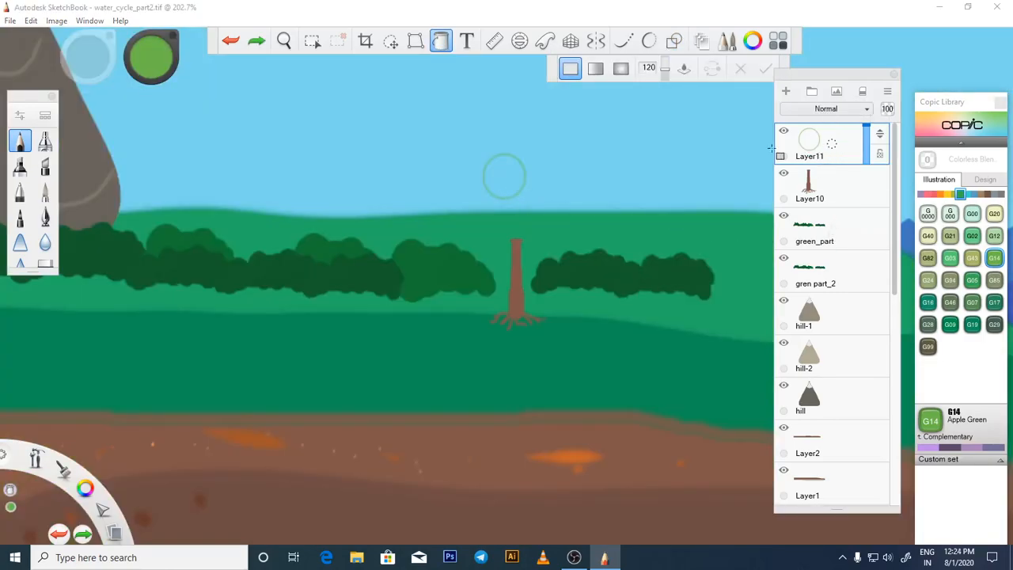
pyautogui.scroll(2, 511, 190)
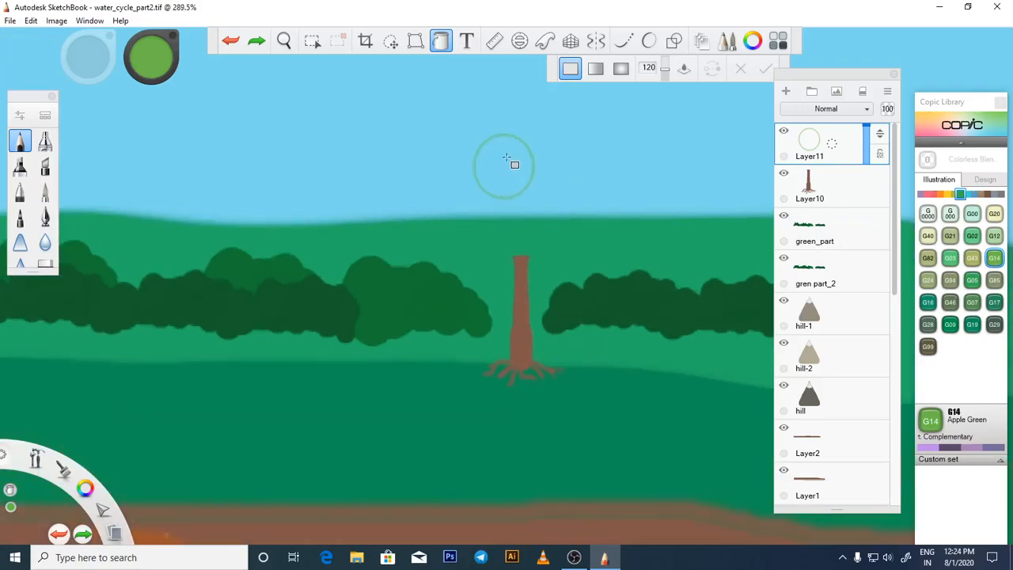
pyautogui.click(441, 42)
pyautogui.click(512, 148)
pyautogui.press('f')
pyautogui.click(513, 157)
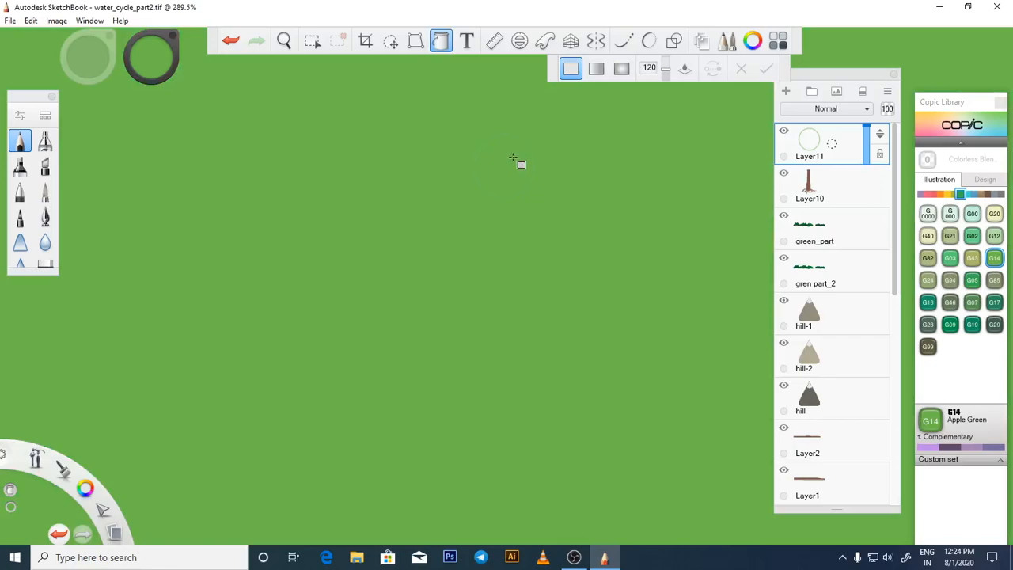
pyautogui.hotkey('ctrl', 'z')
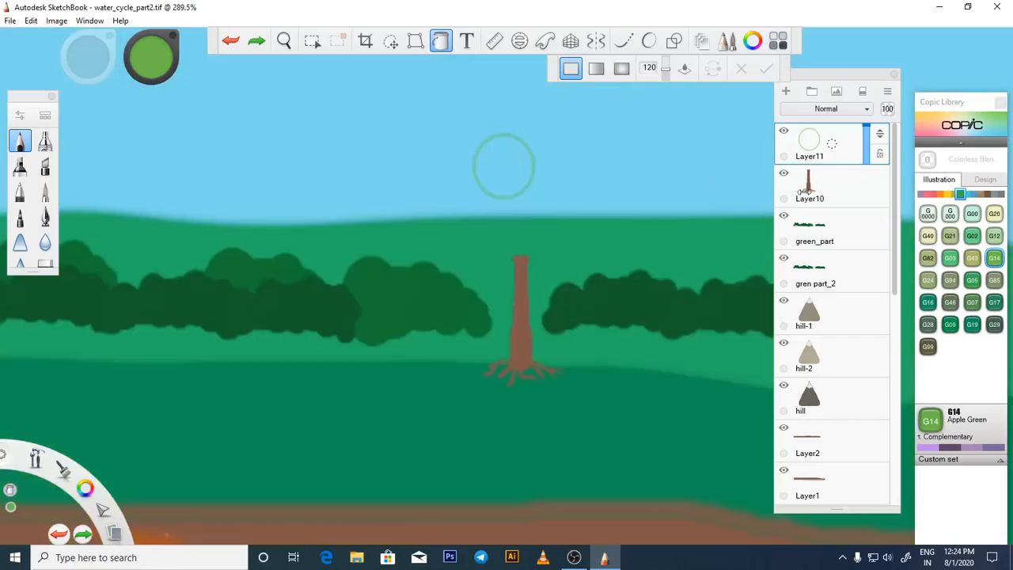
pyautogui.click(887, 93)
pyautogui.click(904, 180)
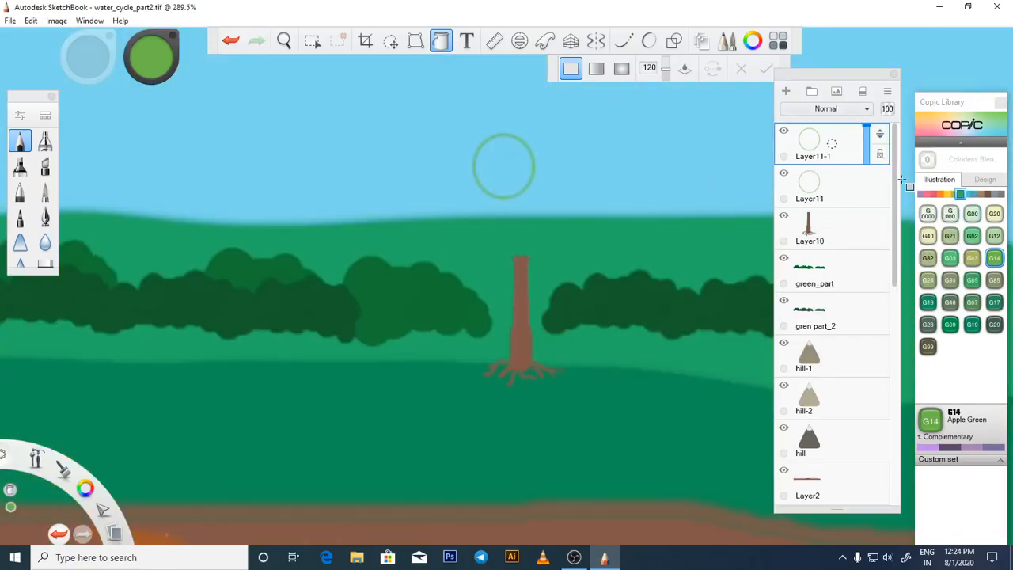
pyautogui.hotkey('ctrl', 'z')
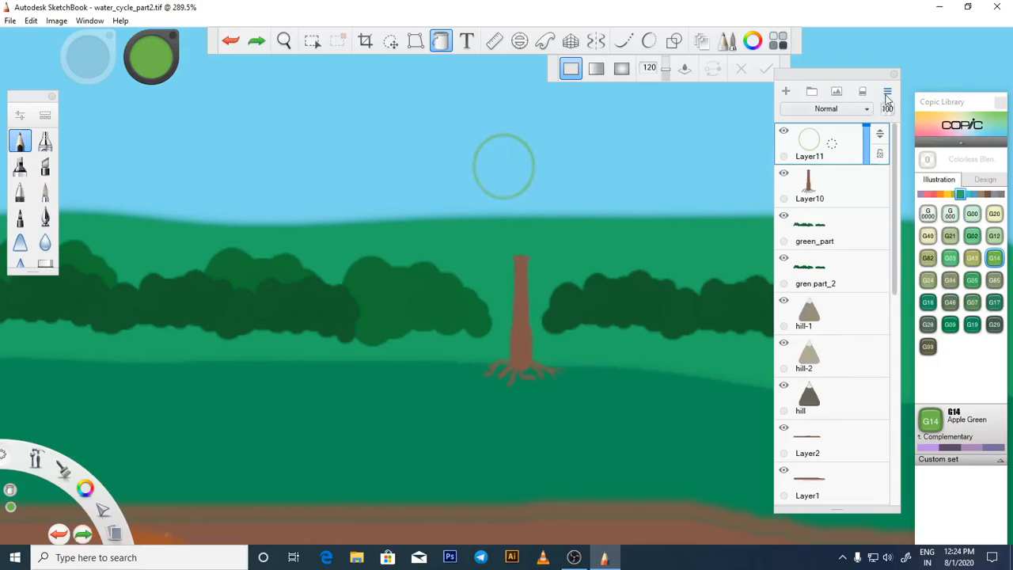
# Delete Layer11 with the circle outline and add a new empty layer above the trunk layer.
pyautogui.click(887, 94)
pyautogui.click(906, 220)
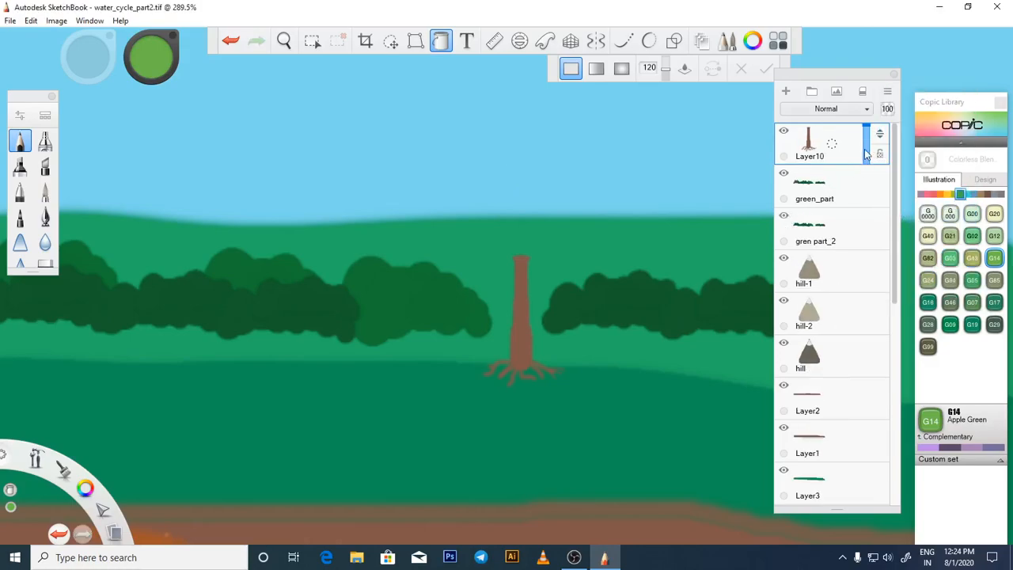
pyautogui.click(786, 91)
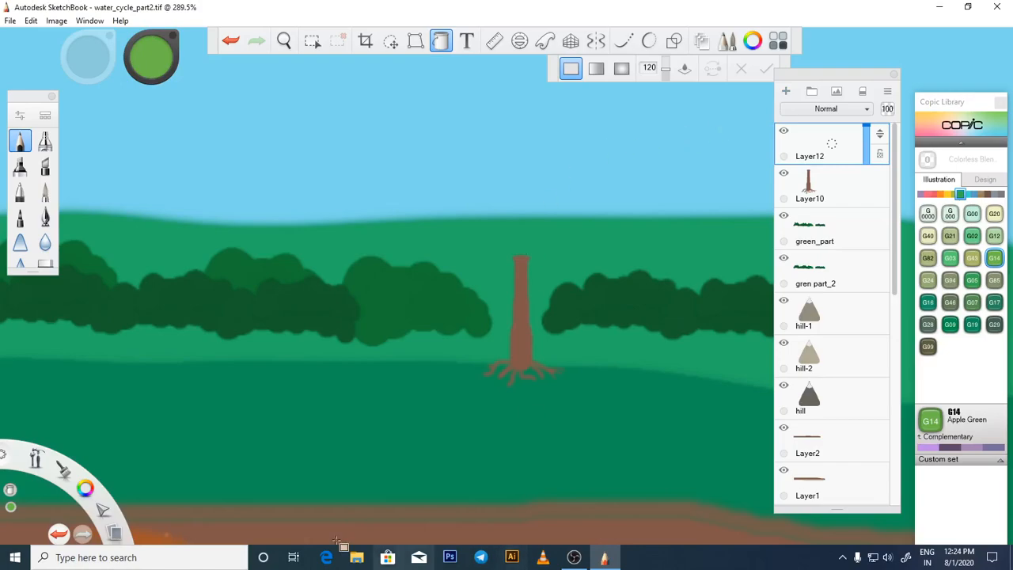
# Darken the green and draw a closed, lumpy crown outline above the trunk on Layer12, using Steady Stroke set to 2.
pyautogui.click(674, 40)
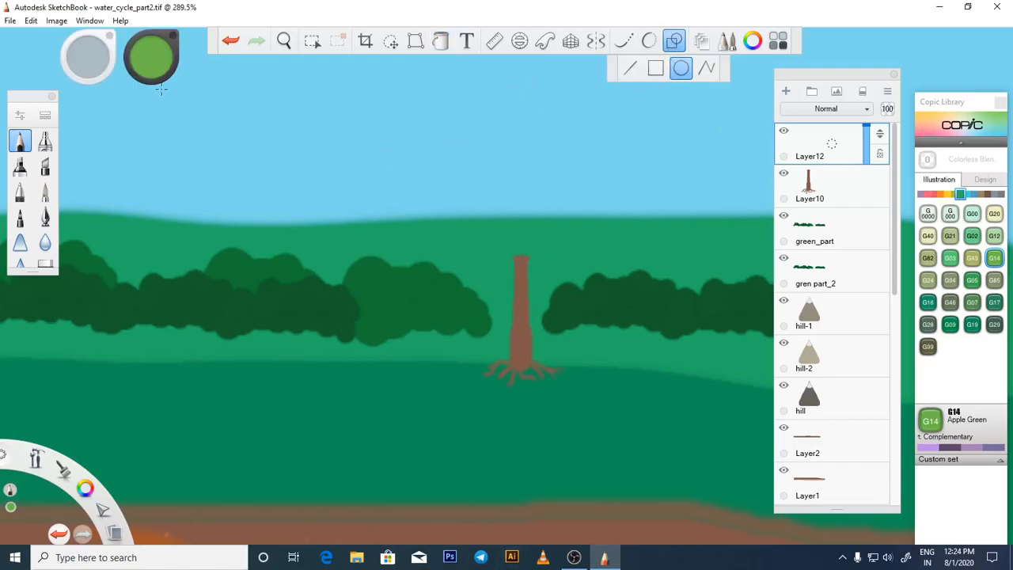
pyautogui.click(161, 59)
pyautogui.click(147, 71)
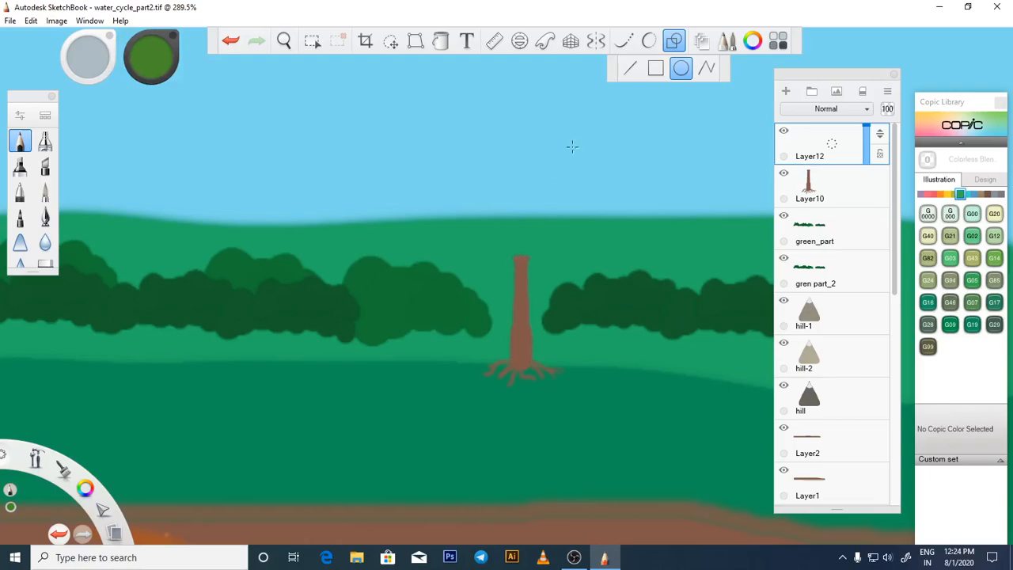
pyautogui.click(648, 40)
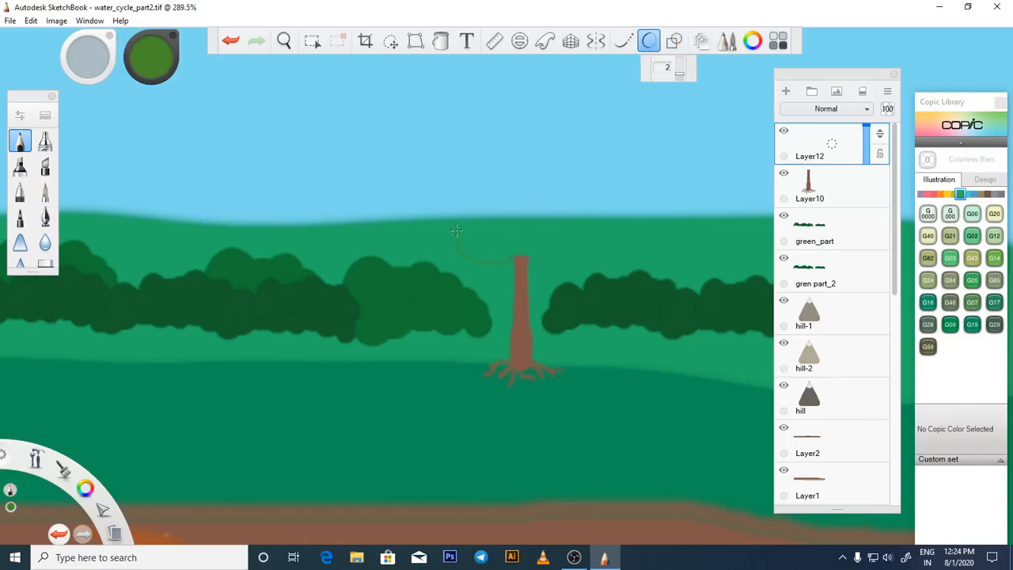
pyautogui.click(436, 207)
pyautogui.click(447, 175)
pyautogui.click(494, 118)
pyautogui.click(567, 119)
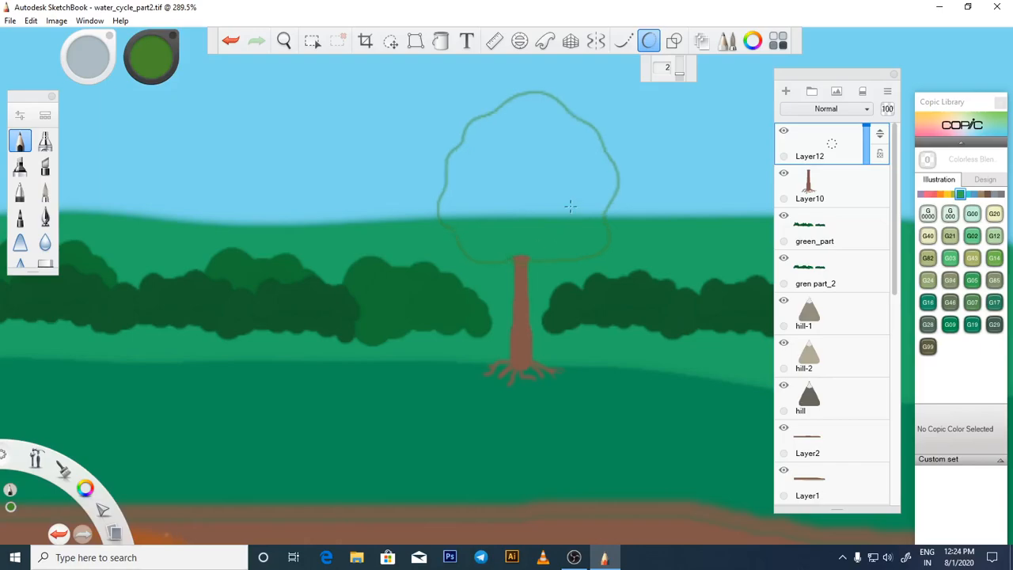
# Divide the crown outline into rounded foliage sections with curved inner lines.
pyautogui.scroll(2, 560, 161)
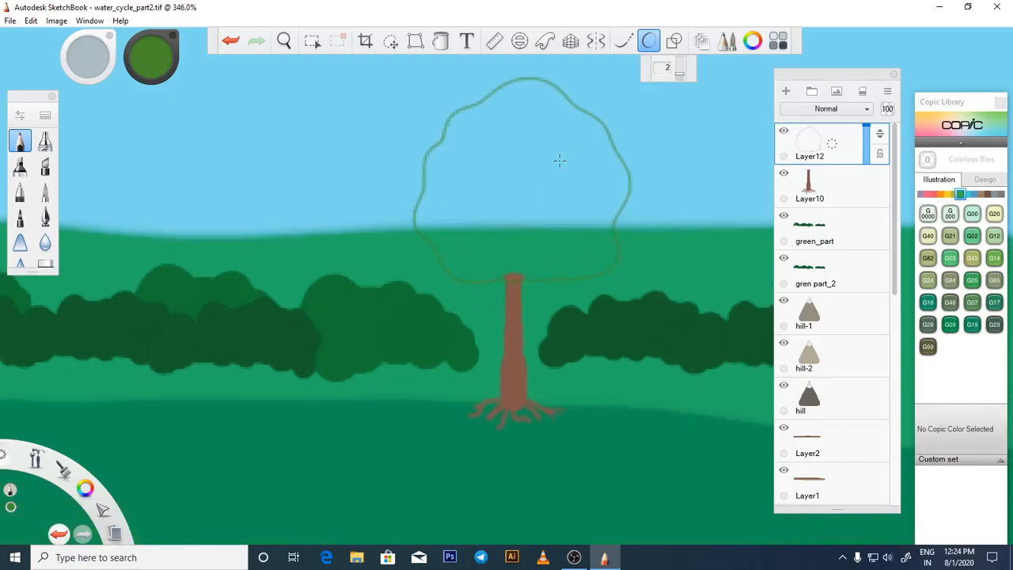
pyautogui.scroll(1, 449, 127)
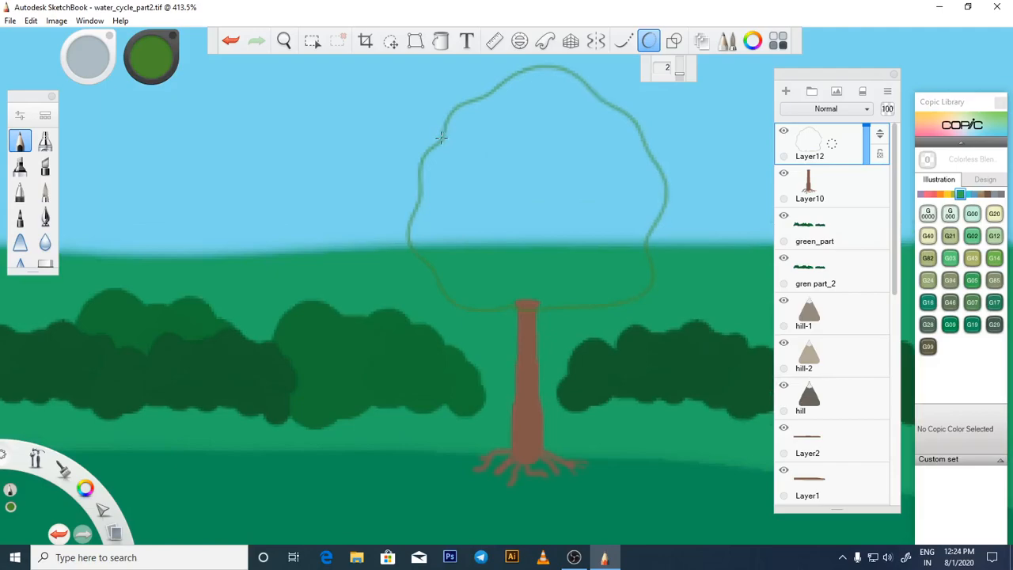
pyautogui.moveTo(445, 136)
pyautogui.mouseDown()
pyautogui.moveTo(465, 150)
pyautogui.moveTo(510, 136)
pyautogui.mouseUp()
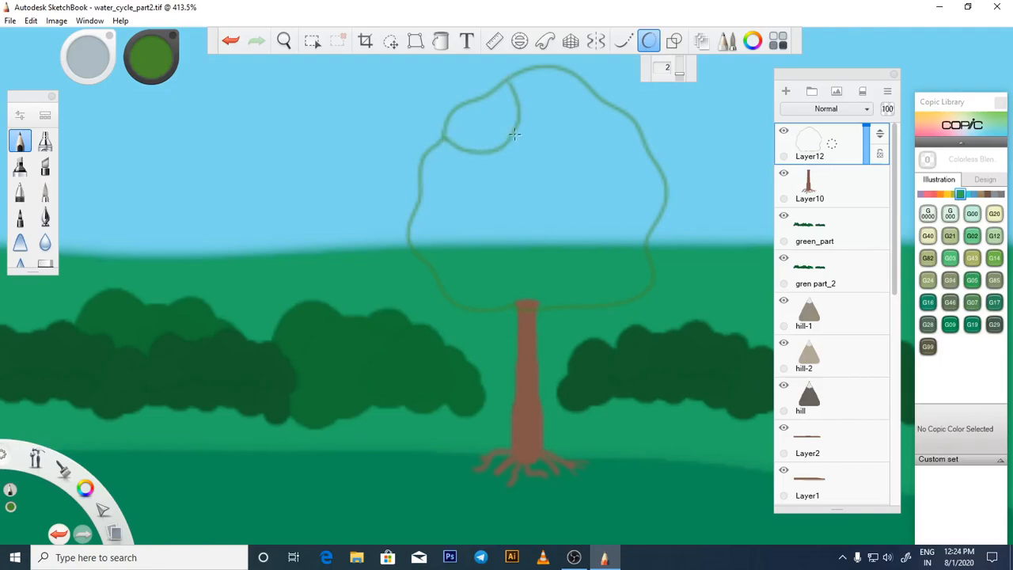
pyautogui.moveTo(516, 132)
pyautogui.mouseDown()
pyautogui.moveTo(524, 152)
pyautogui.moveTo(565, 171)
pyautogui.moveTo(612, 168)
pyautogui.moveTo(663, 207)
pyautogui.mouseUp()
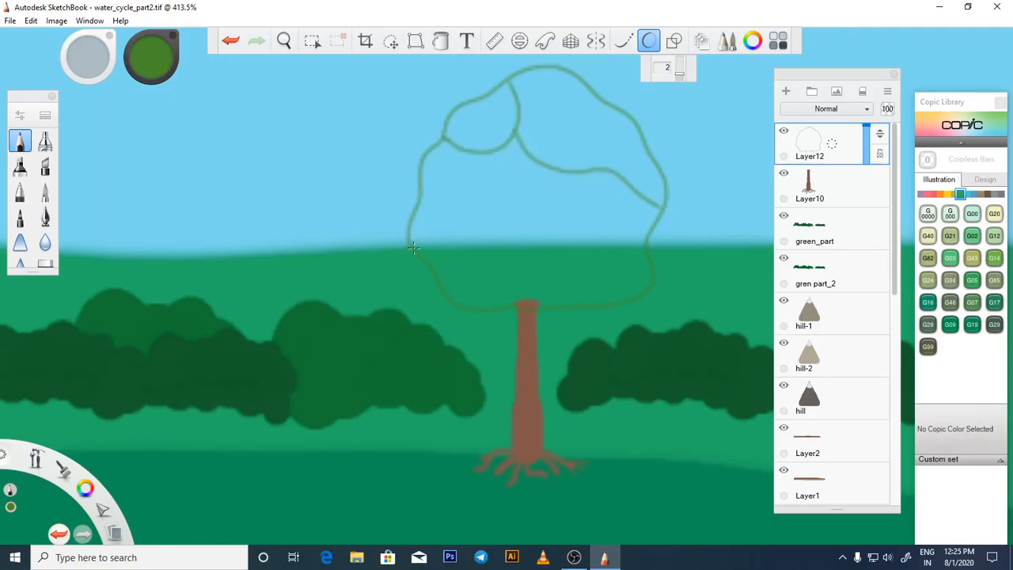
pyautogui.moveTo(486, 240); pyautogui.dragTo(536, 163)
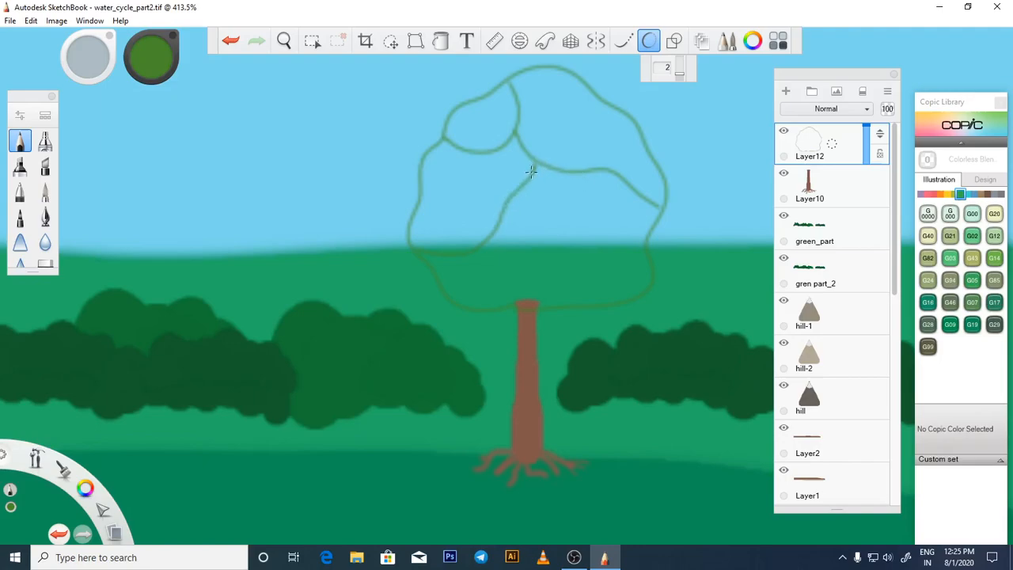
pyautogui.moveTo(573, 174)
pyautogui.mouseDown()
pyautogui.moveTo(583, 224)
pyautogui.moveTo(606, 247)
pyautogui.mouseUp()
# Choose G14 Apple Green, try to flood-fill the crown's left section, undo the fill, and toggle Layer12's visibility.
pyautogui.click(995, 261)
pyautogui.click(440, 40)
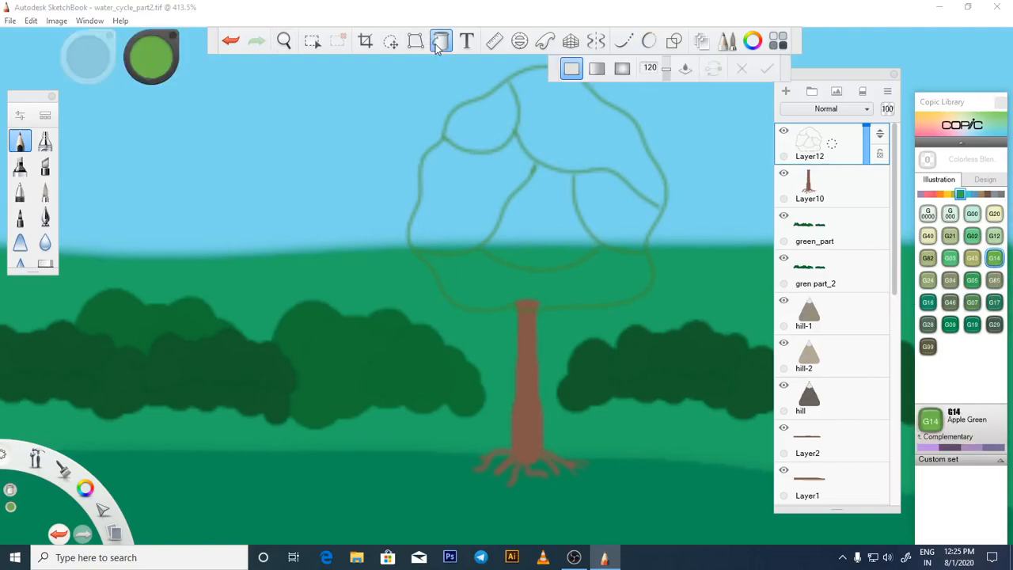
pyautogui.click(467, 171)
pyautogui.hotkey('ctrl', 'z')
pyautogui.scroll(-5, 475, 210)
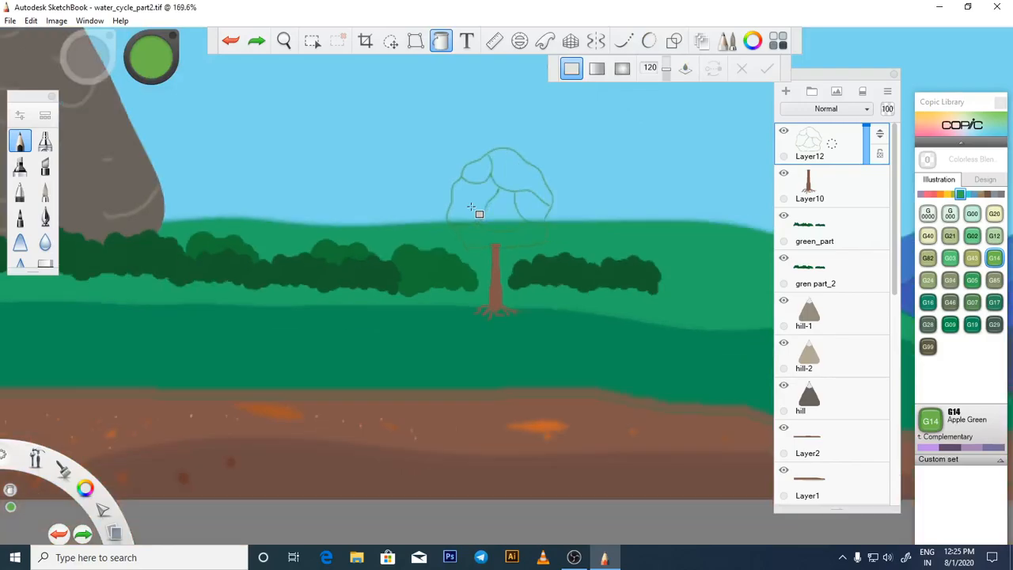
pyautogui.click(781, 132)
pyautogui.click(782, 133)
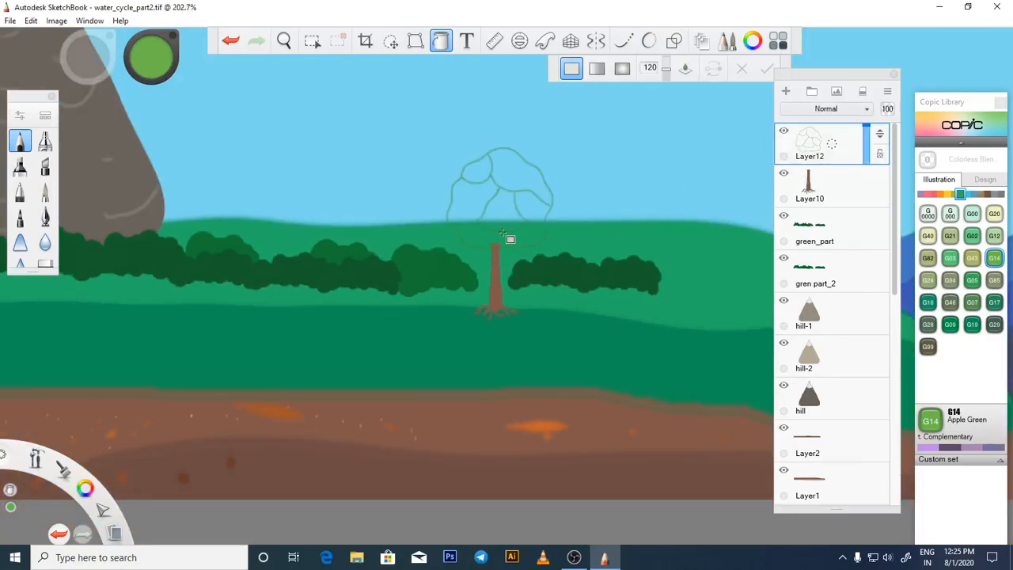
# Duplicate Layer12 twice to strengthen the crown outlines, and merge the two copies into Layer12-1.
pyautogui.scroll(6, 511, 240)
pyautogui.scroll(2, 409, 230)
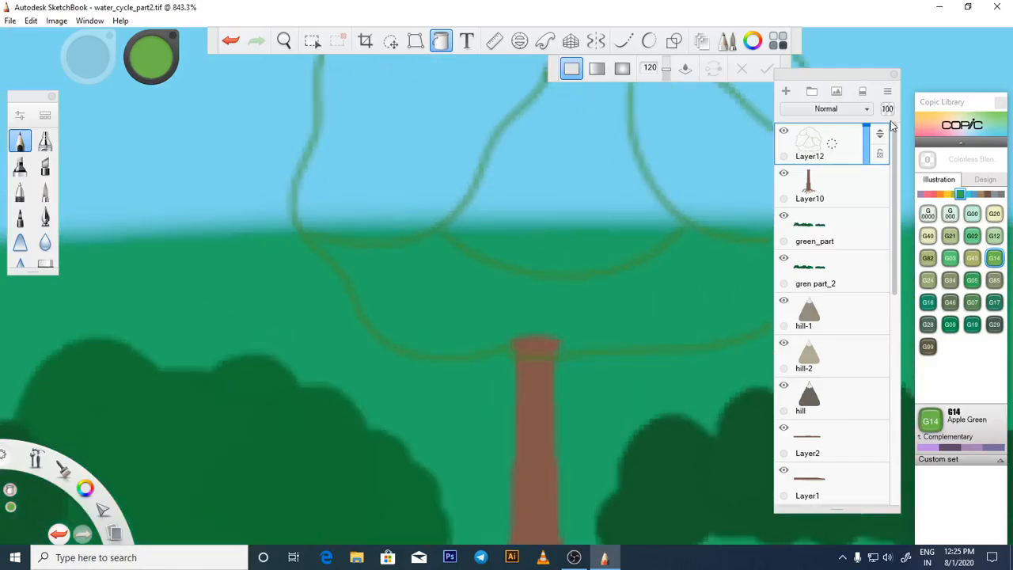
pyautogui.click(887, 92)
pyautogui.click(910, 180)
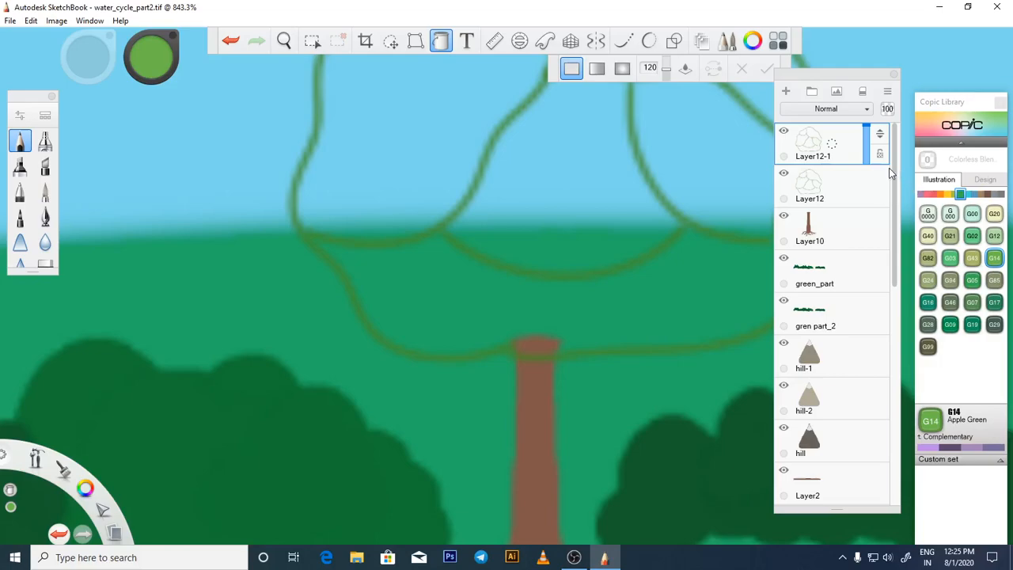
pyautogui.click(887, 92)
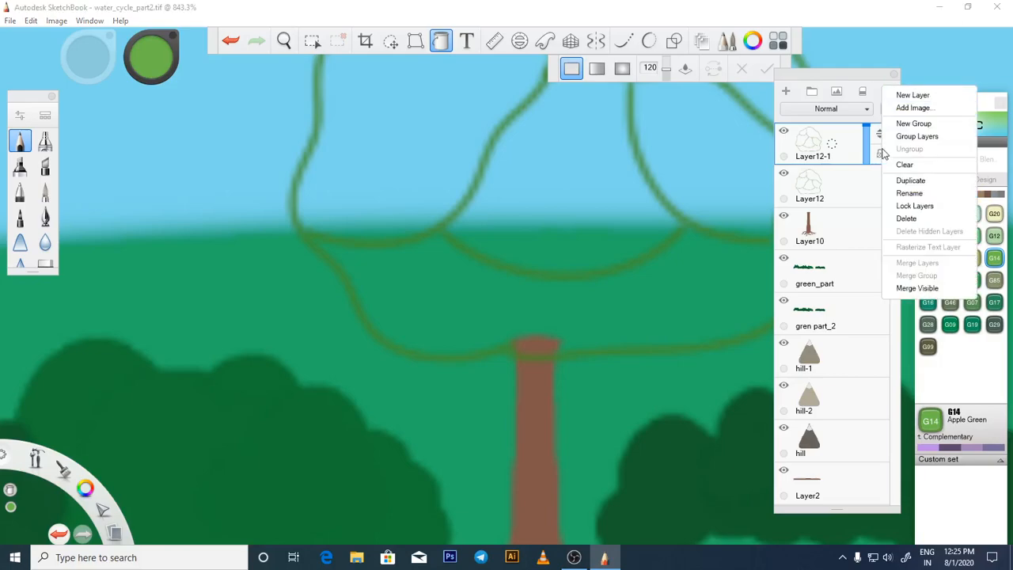
pyautogui.click(907, 180)
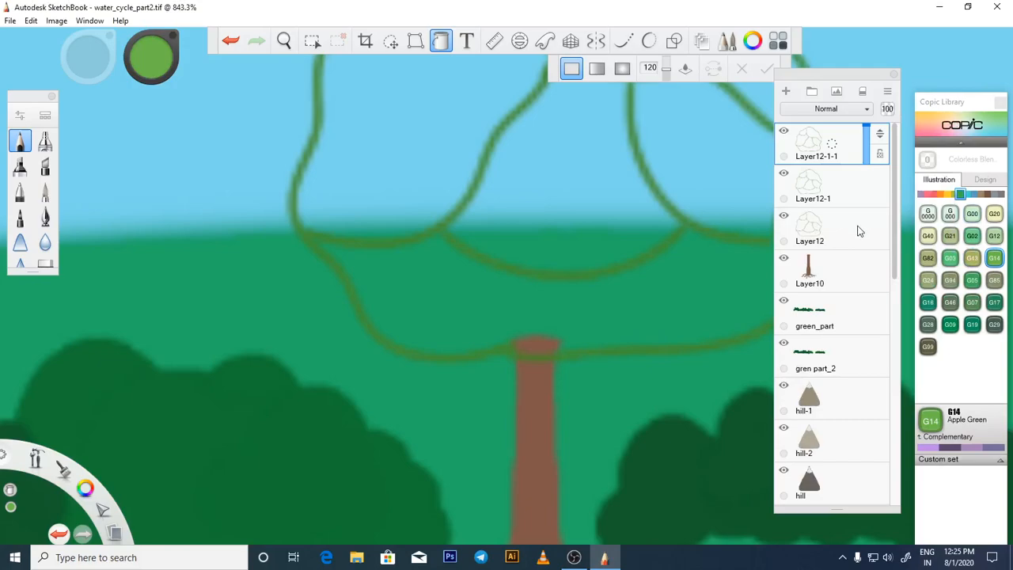
pyautogui.keyDown('shift'); pyautogui.click(858, 227); pyautogui.keyUp('shift')
pyautogui.hotkey('ctrl', 'e')
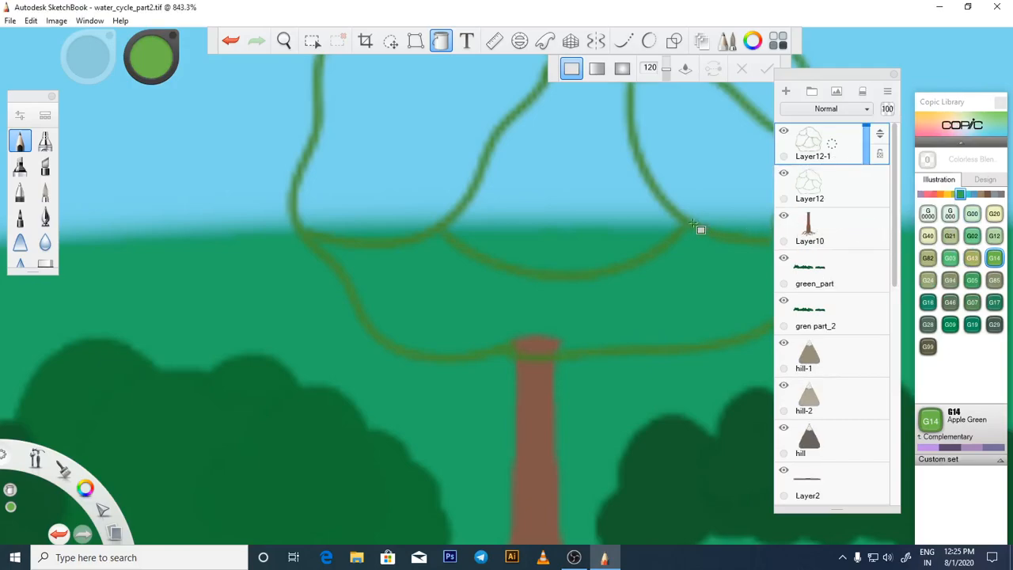
# Flood-fill the crown's upper, right and lower sections with G14 Apple Green, and merge Layer12-1 with Layer12.
pyautogui.scroll(-5, 588, 248)
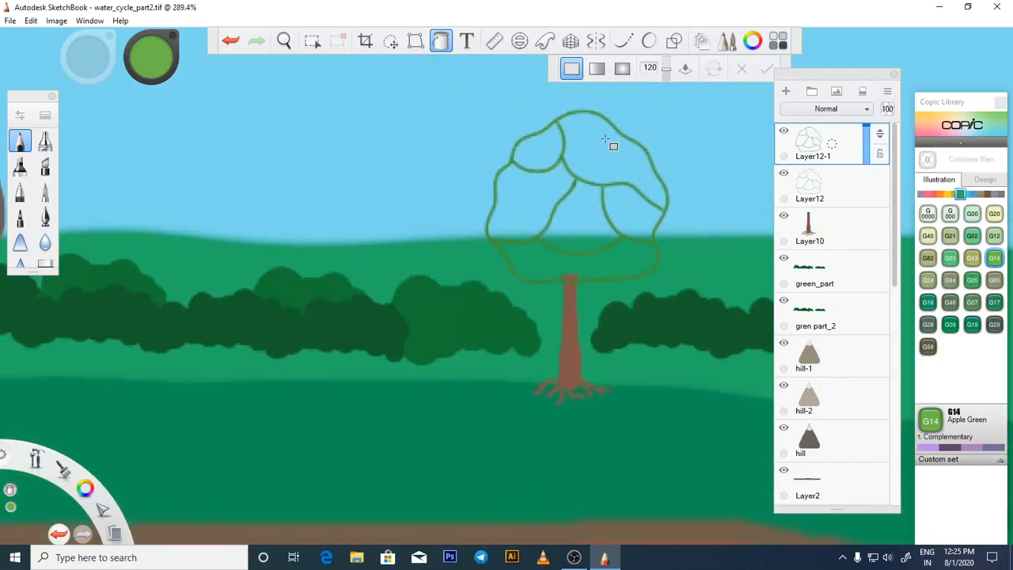
pyautogui.click(442, 44)
pyautogui.click(441, 41)
pyautogui.click(542, 156)
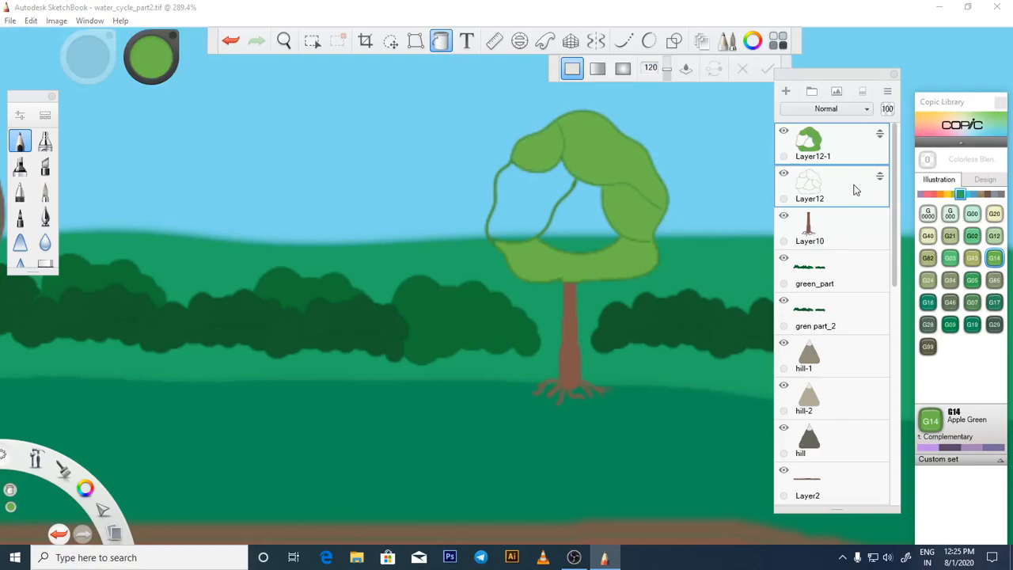
pyautogui.hotkey('ctrl', 'e')
# Retrace the upper edge of the crown's right section with the Pencil in G14 Apple Green.
pyautogui.scroll(3, 633, 221)
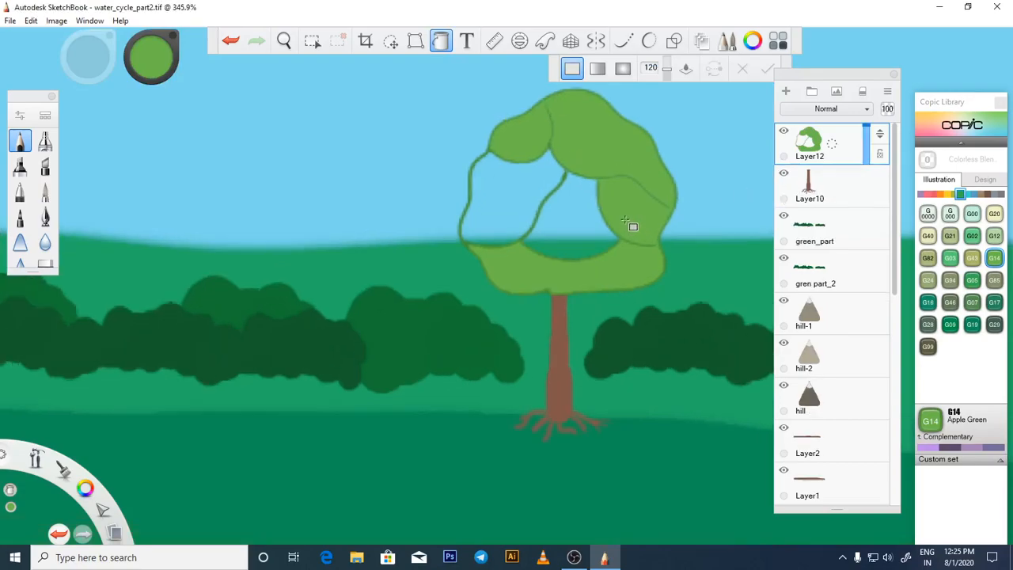
pyautogui.scroll(4, 633, 222)
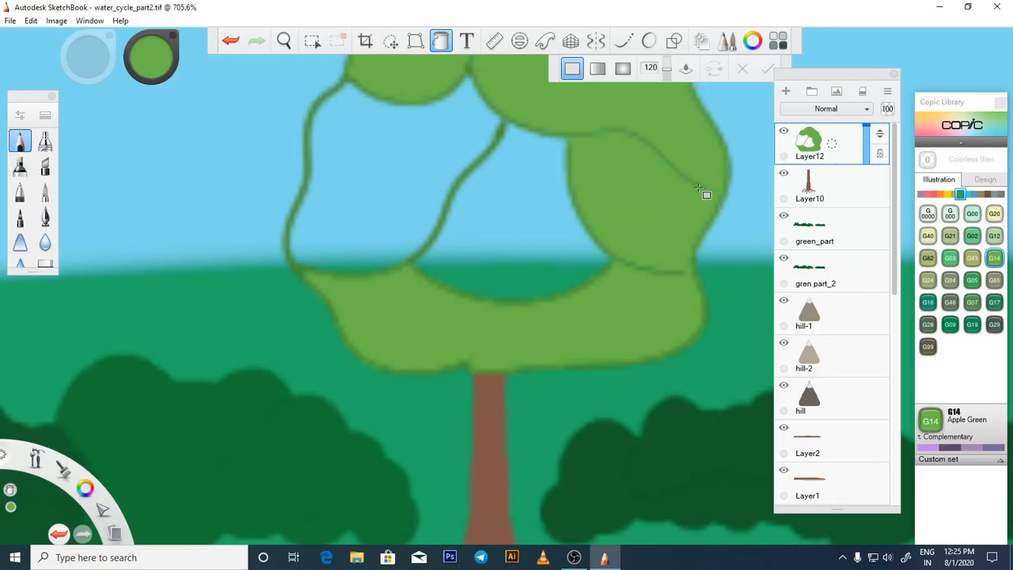
pyautogui.click(623, 45)
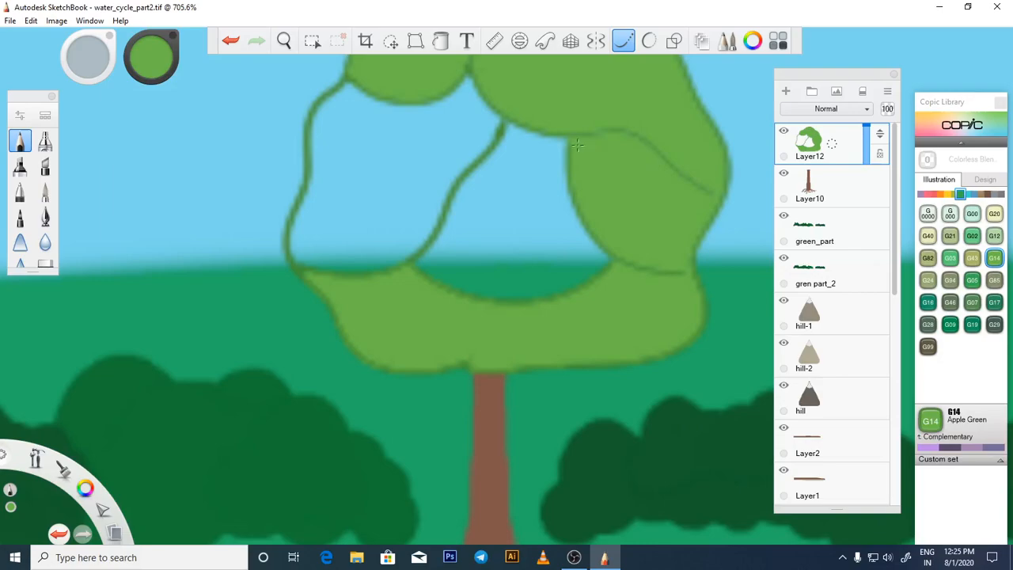
pyautogui.moveTo(600, 133)
pyautogui.mouseDown()
pyautogui.moveTo(662, 142)
pyautogui.moveTo(717, 196)
pyautogui.mouseUp()
pyautogui.click(21, 142)
pyautogui.click(624, 44)
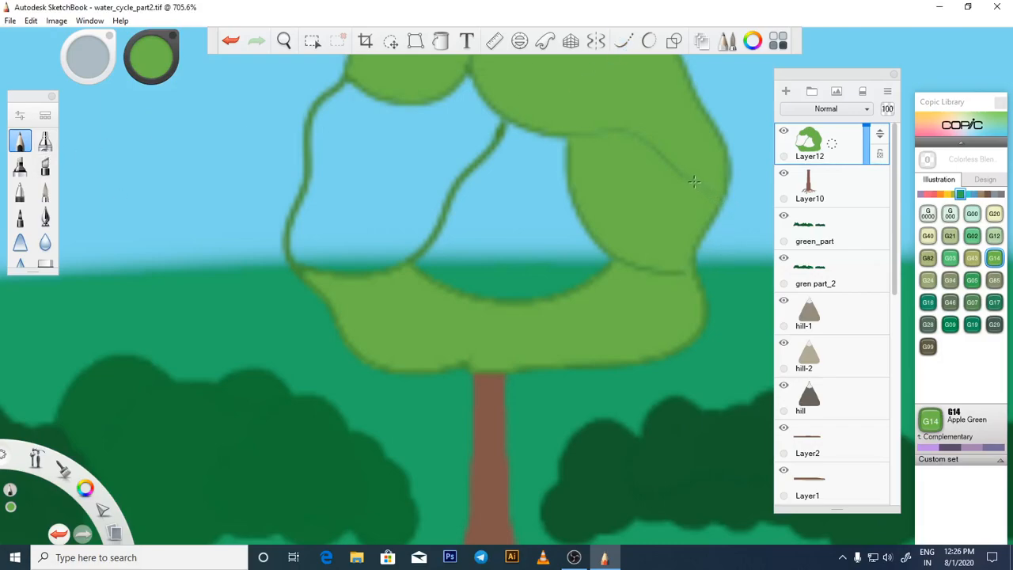
# Pick a darker green and retrace the outline of the crown's right section.
pyautogui.click(144, 66)
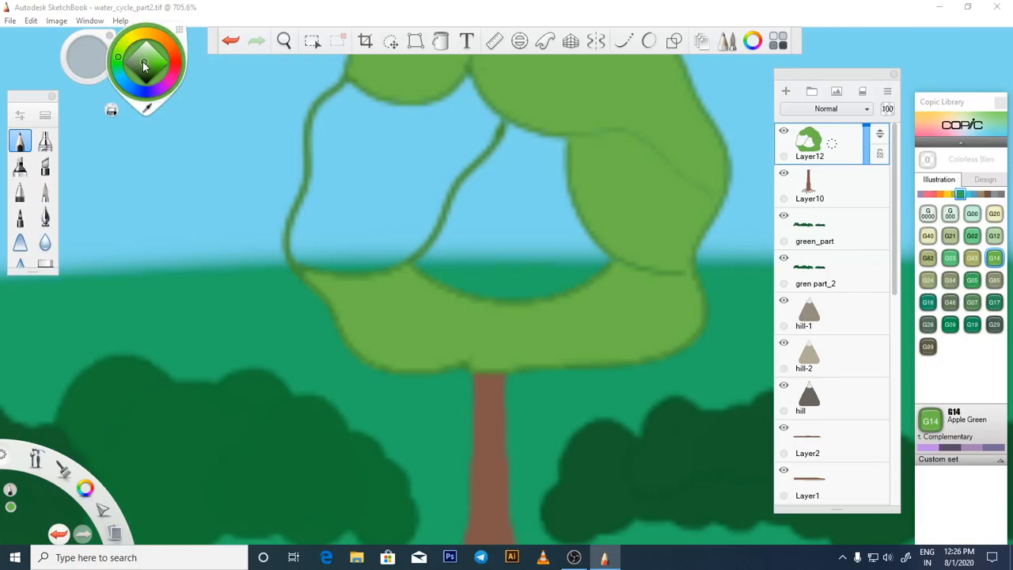
pyautogui.click(146, 72)
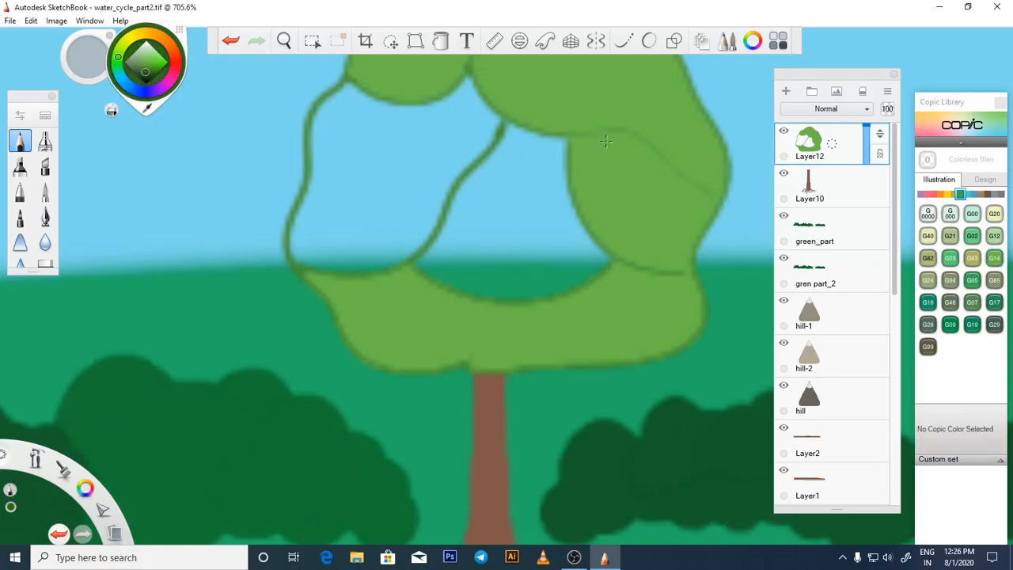
pyautogui.moveTo(565, 139)
pyautogui.mouseDown()
pyautogui.moveTo(592, 128)
pyautogui.moveTo(633, 132)
pyautogui.moveTo(722, 196)
pyautogui.mouseUp()
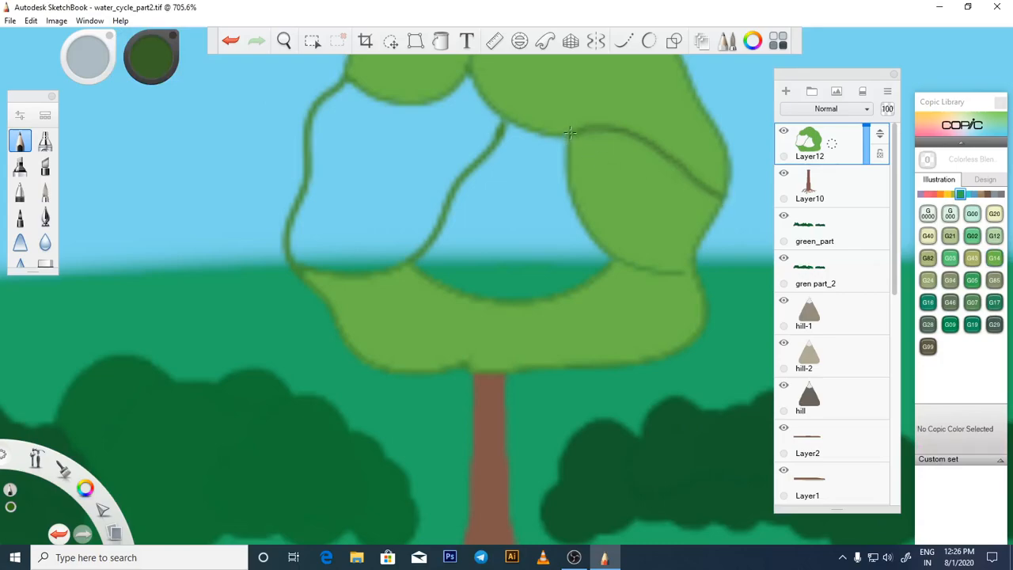
pyautogui.moveTo(568, 144)
pyautogui.mouseDown()
pyautogui.moveTo(577, 207)
pyautogui.moveTo(601, 247)
pyautogui.moveTo(637, 266)
pyautogui.moveTo(694, 270)
pyautogui.moveTo(721, 193)
pyautogui.mouseUp()
# Flood-fill the Apple Green foliage with the dark green, starting inside the crown's right section.
pyautogui.click(441, 41)
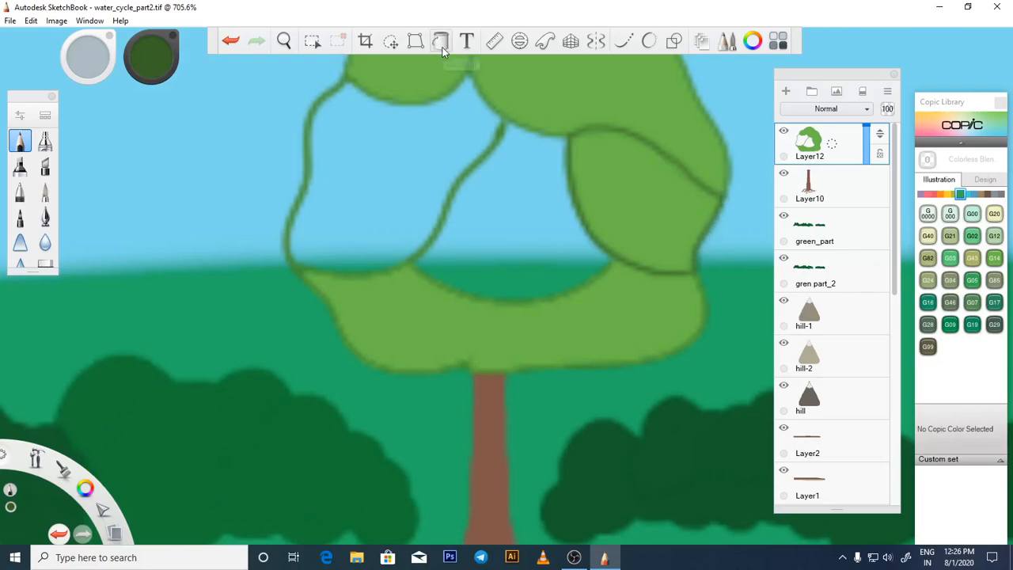
pyautogui.click(594, 181)
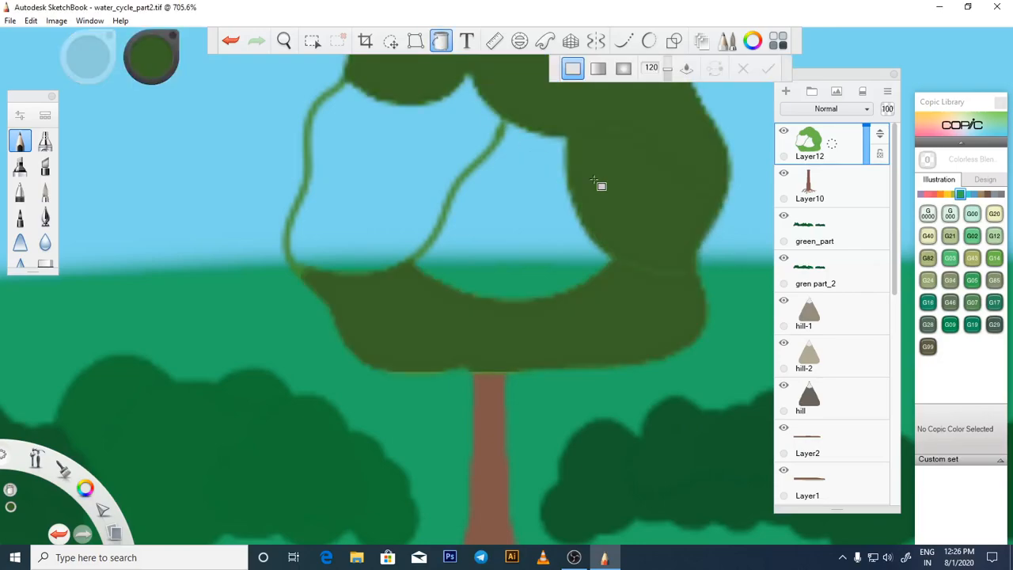
pyautogui.scroll(-3, 594, 181)
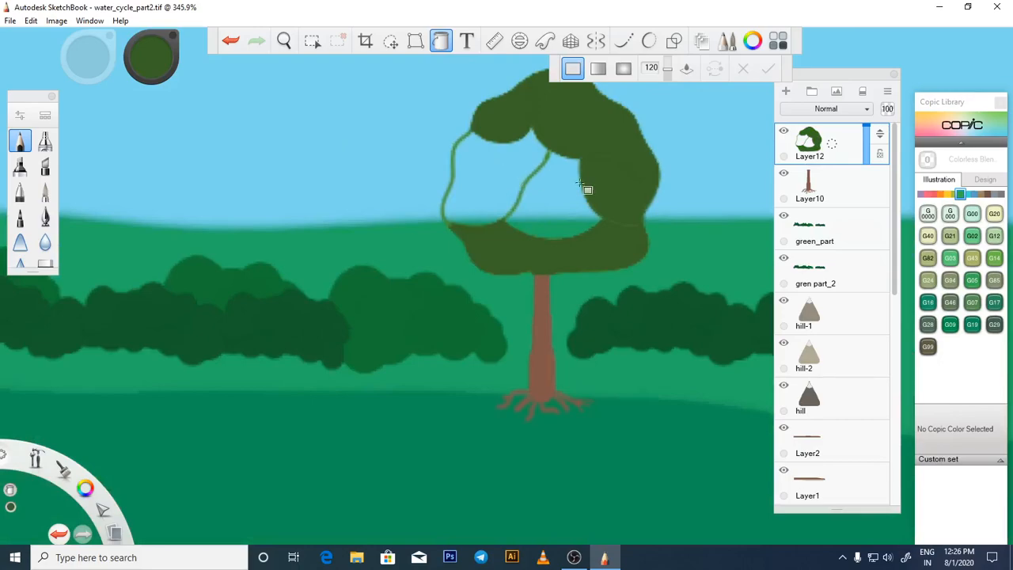
# Flood-fill the crown's empty central and left sections with G05 Emerald Green.
pyautogui.click(972, 279)
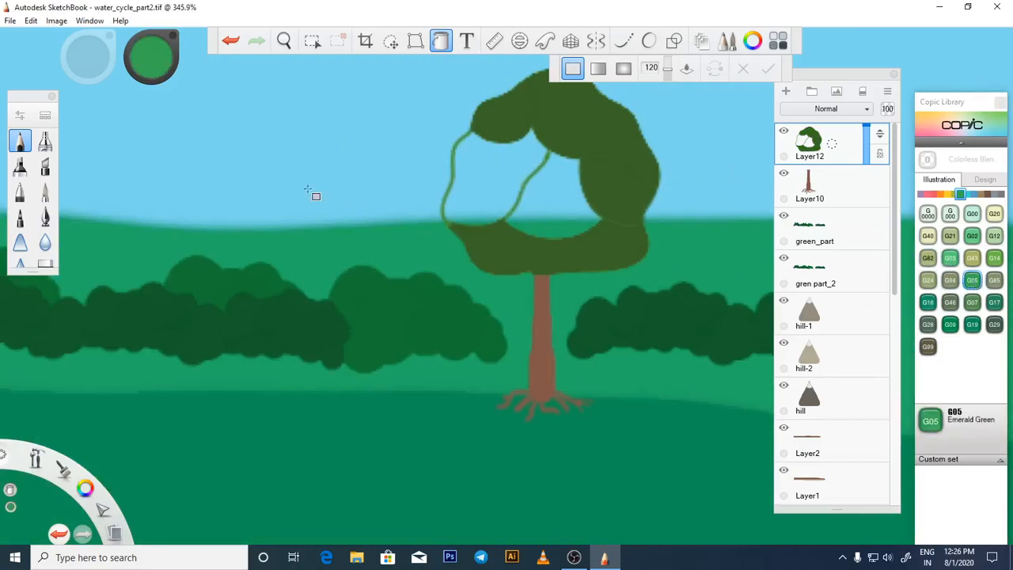
pyautogui.click(535, 209)
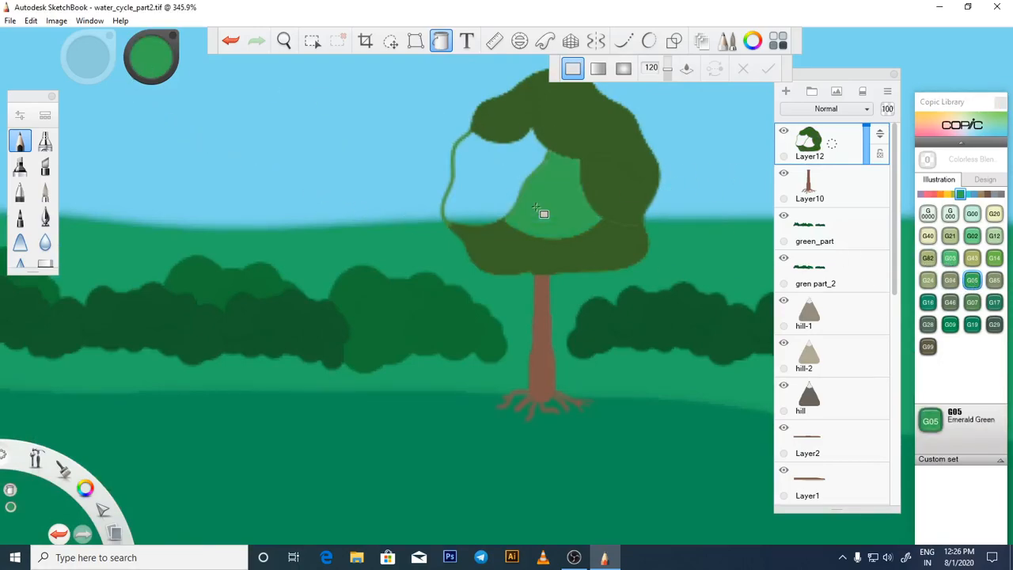
pyautogui.click(498, 177)
pyautogui.scroll(-2, 574, 207)
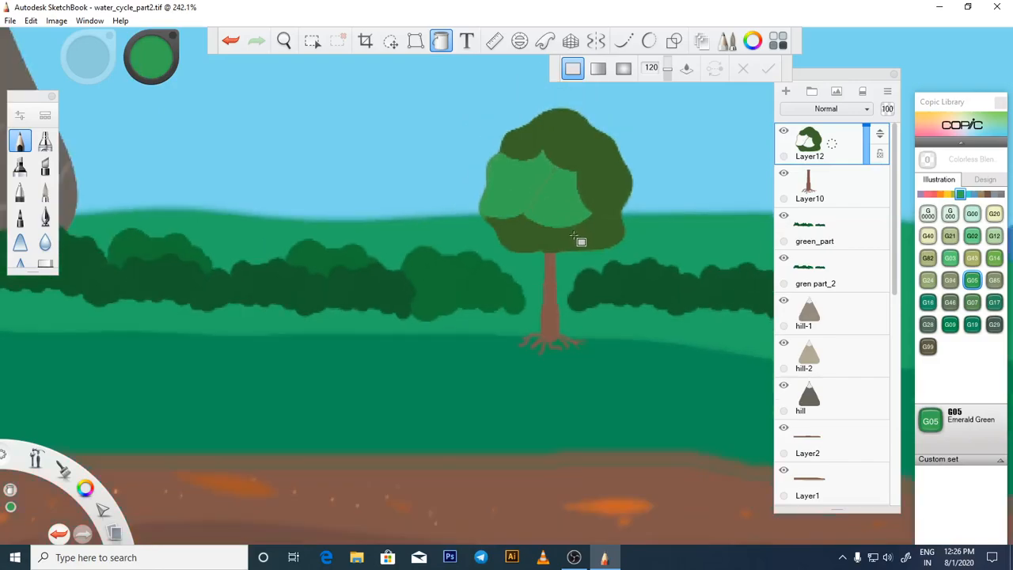
pyautogui.scroll(4, 576, 238)
pyautogui.scroll(-2, 563, 242)
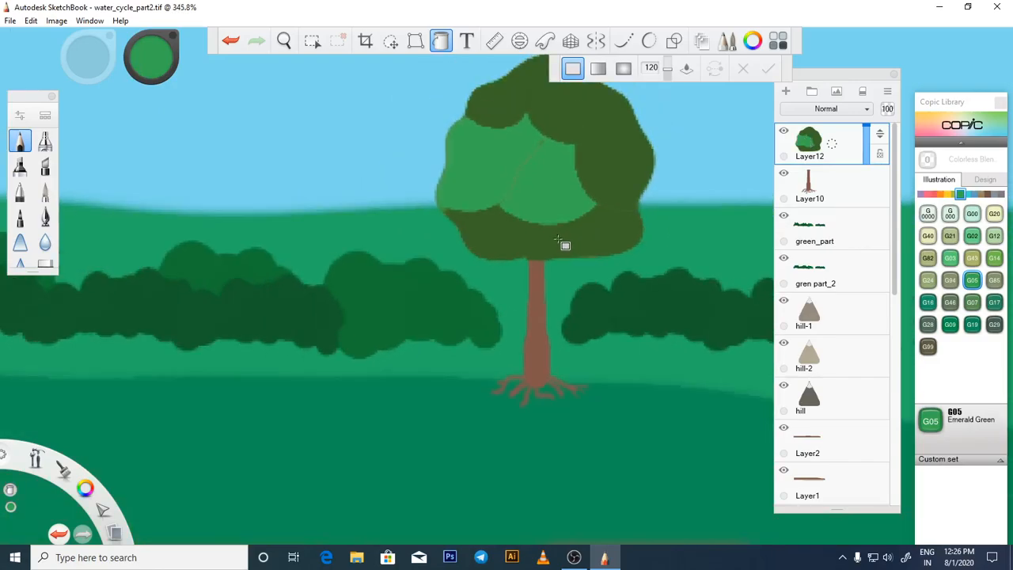
pyautogui.scroll(-2, 563, 243)
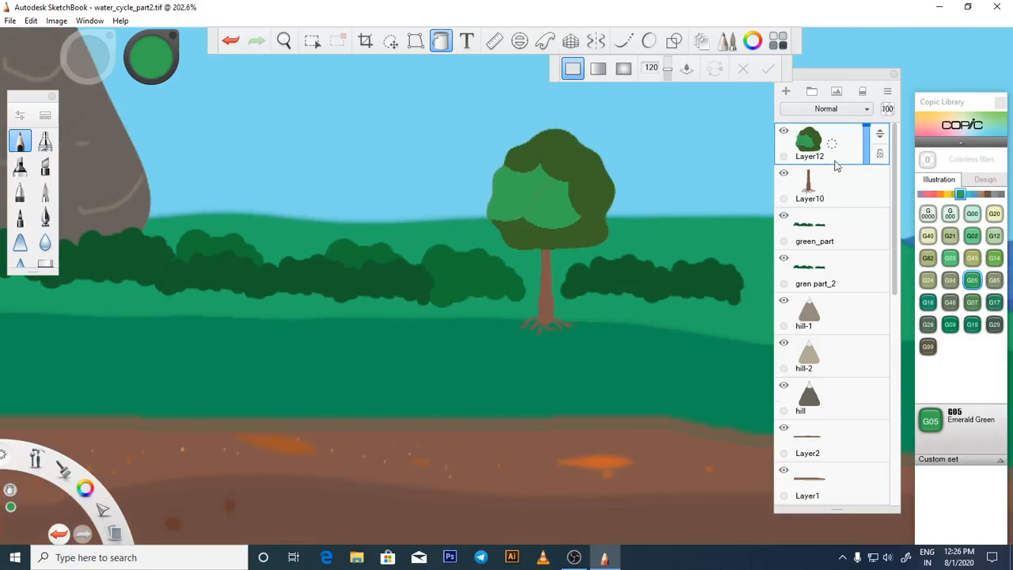
# Add a new layer and outline a foliage clump across the crown's lower part in a darker green with Predictive Stroke.
pyautogui.click(786, 91)
pyautogui.scroll(2, 522, 241)
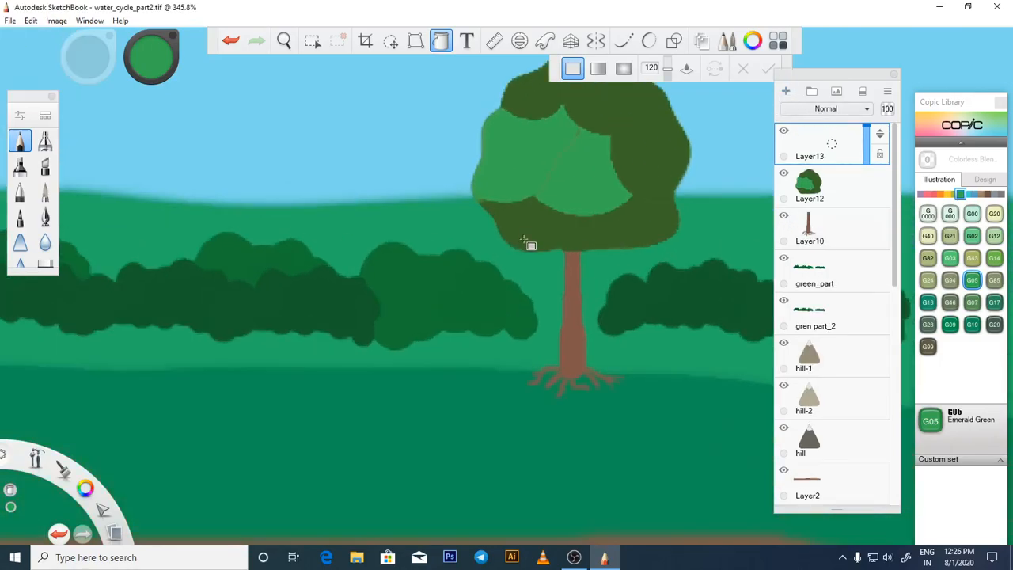
pyautogui.scroll(1, 523, 241)
pyautogui.click(648, 41)
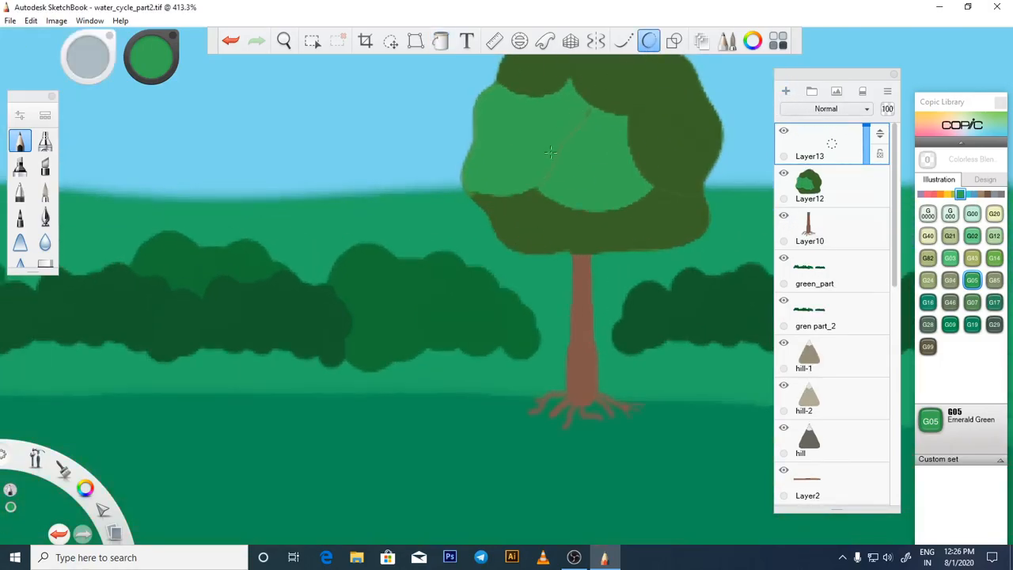
pyautogui.moveTo(526, 252)
pyautogui.mouseDown()
pyautogui.moveTo(518, 219)
pyautogui.moveTo(532, 191)
pyautogui.mouseUp()
pyautogui.hotkey('ctrl', 'z')
pyautogui.click(161, 70)
pyautogui.click(147, 73)
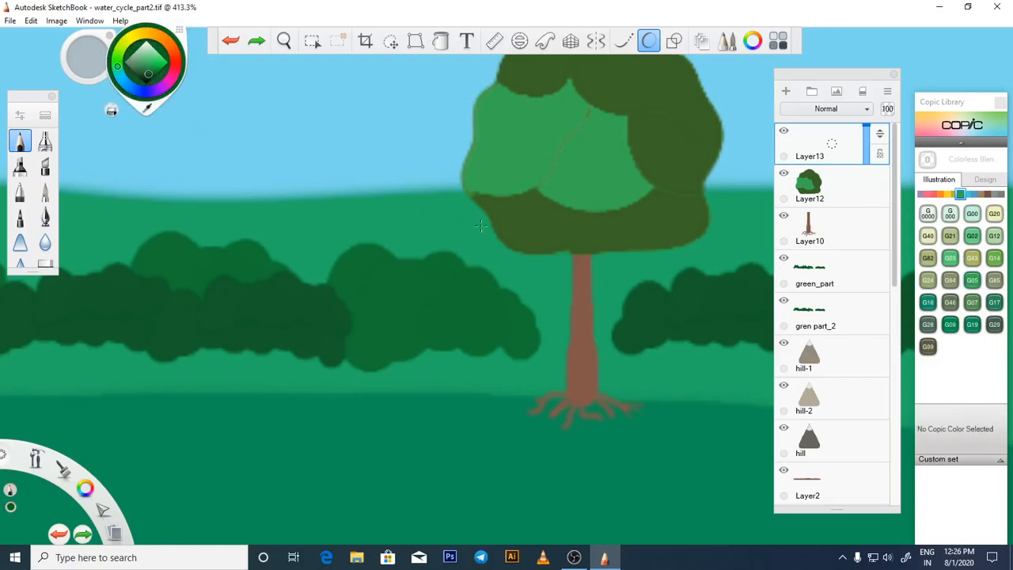
pyautogui.moveTo(548, 192)
pyautogui.mouseDown()
pyautogui.moveTo(633, 174)
pyautogui.moveTo(665, 194)
pyautogui.mouseUp()
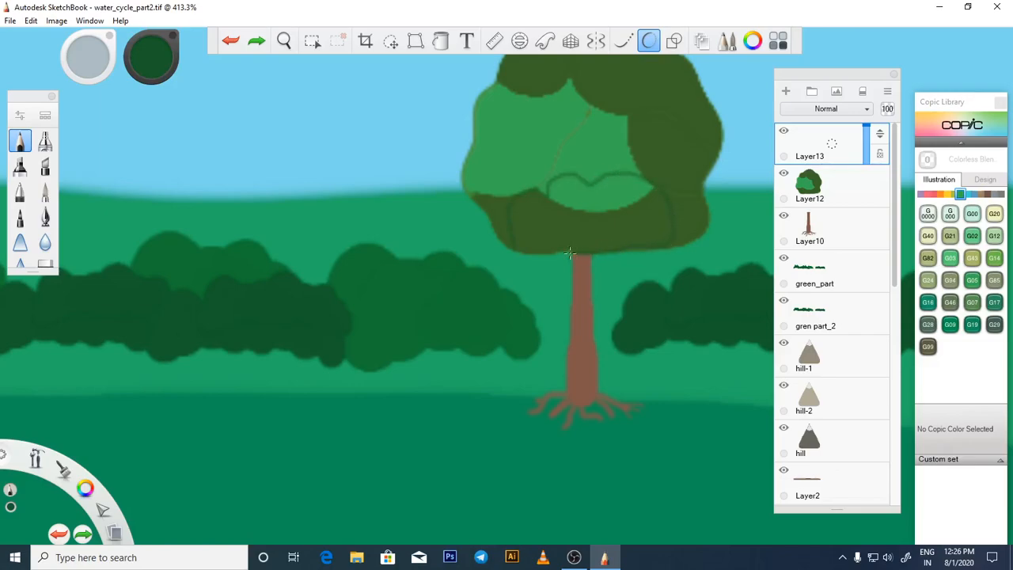
pyautogui.hotkey('ctrl', 'y')
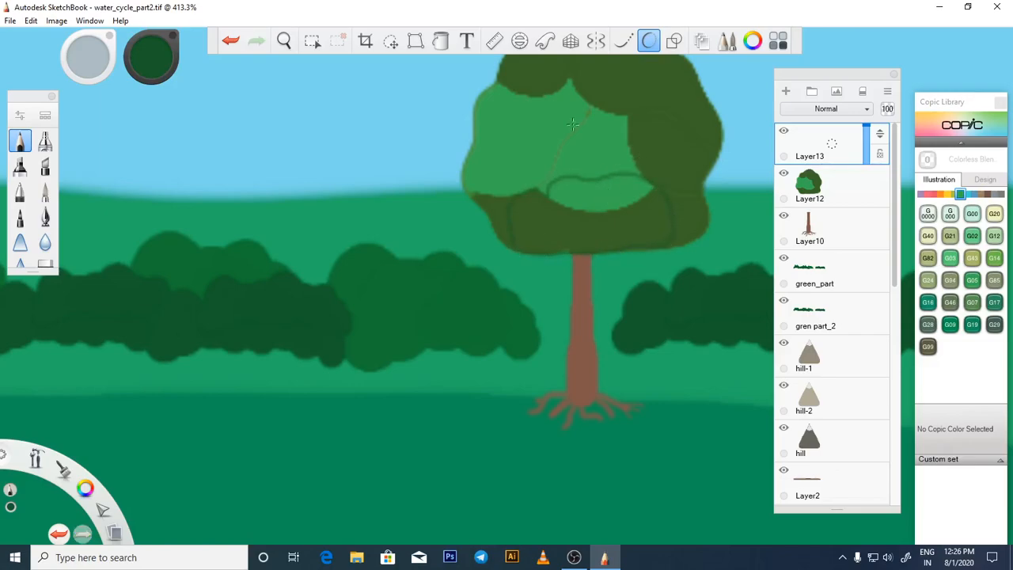
# Try to flood-fill the outlined clump in the lower crown with the dark green.
pyautogui.click(441, 40)
pyautogui.click(595, 194)
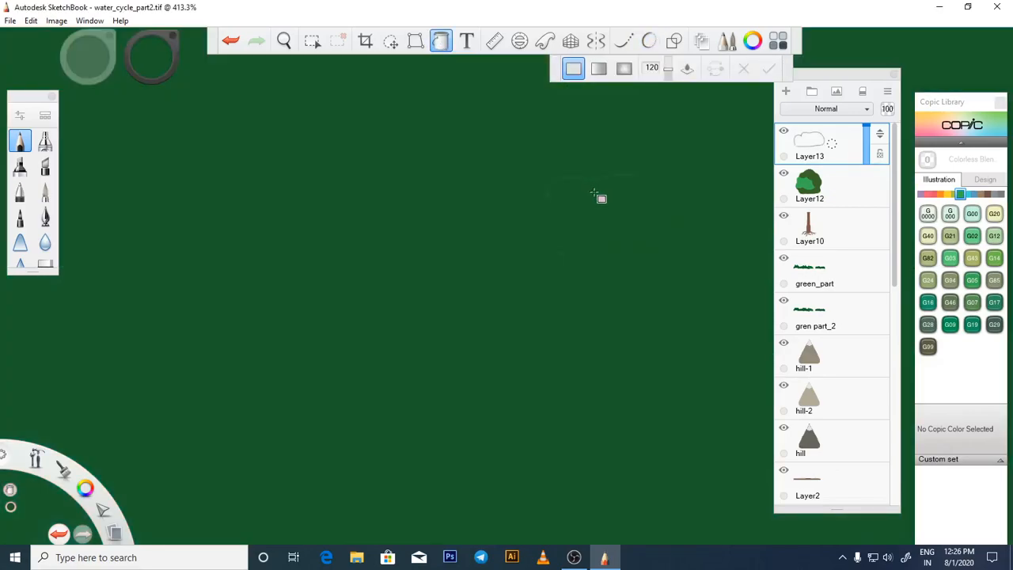
pyautogui.hotkey('ctrl', 'z')
pyautogui.scroll(2, 590, 199)
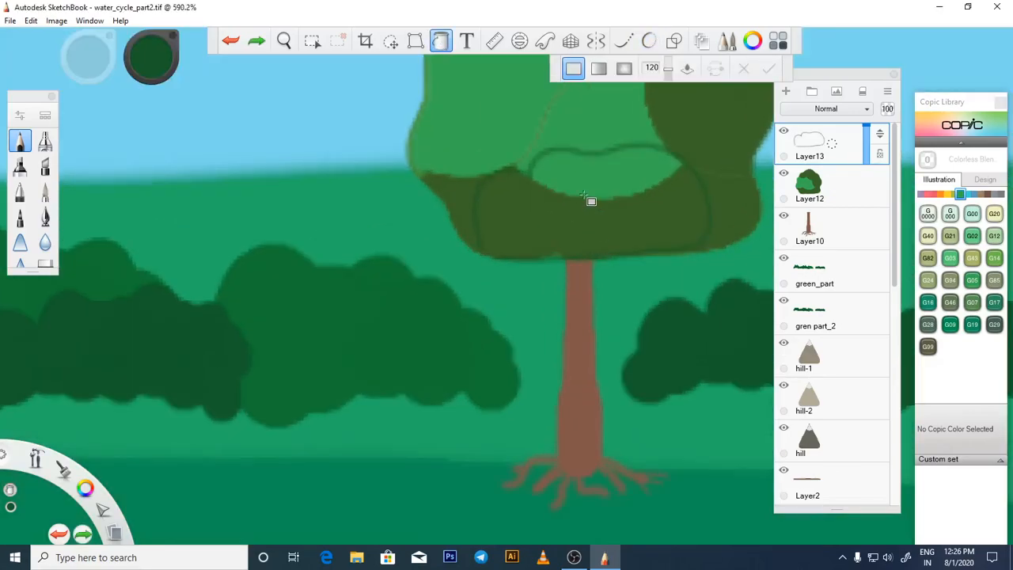
pyautogui.scroll(-8, 572, 215)
# Save the painting and build a rounded selection over the crown's lower-left side by adding a second oval to the first.
pyautogui.hotkey('ctrl', 's')
pyautogui.scroll(2, 609, 221)
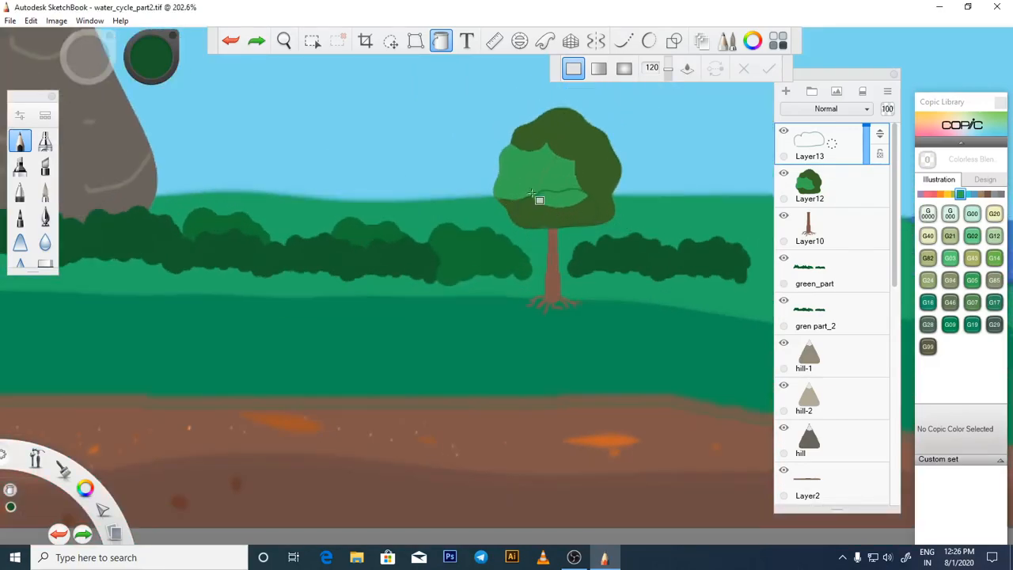
pyautogui.click(312, 41)
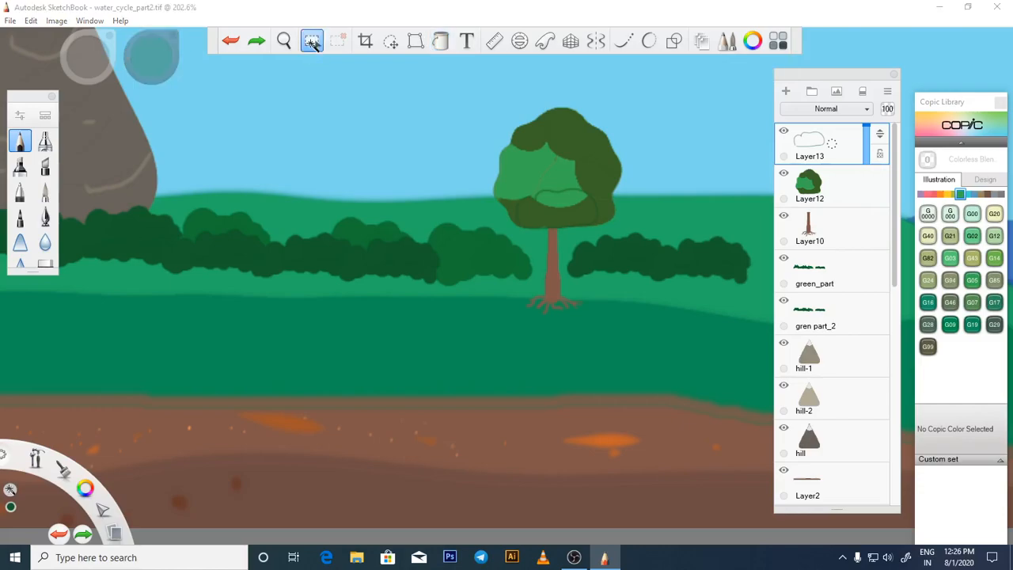
pyautogui.click(312, 44)
pyautogui.click(311, 43)
pyautogui.click(549, 69)
pyautogui.scroll(3, 587, 201)
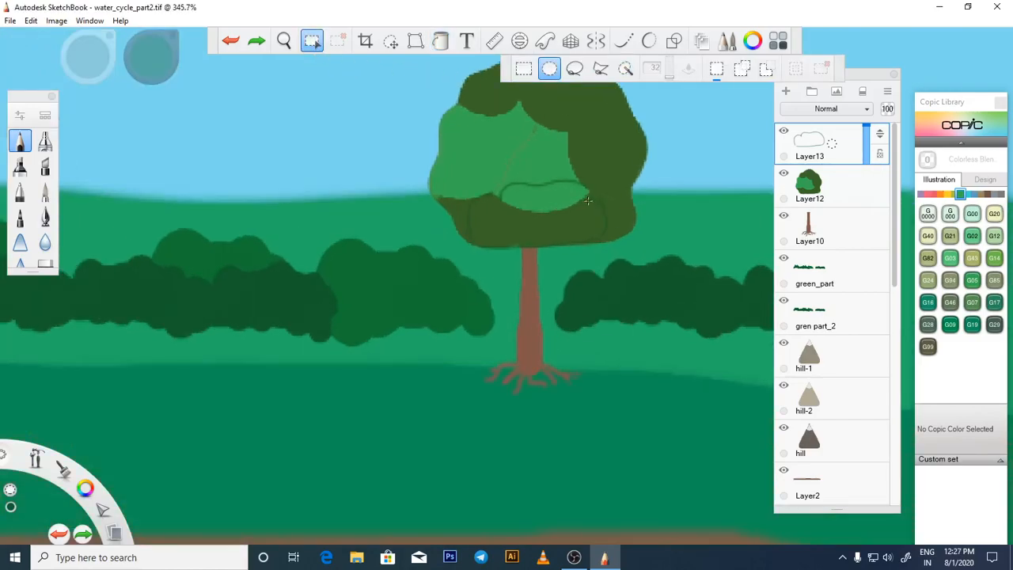
pyautogui.moveTo(465, 192); pyautogui.dragTo(493, 215)
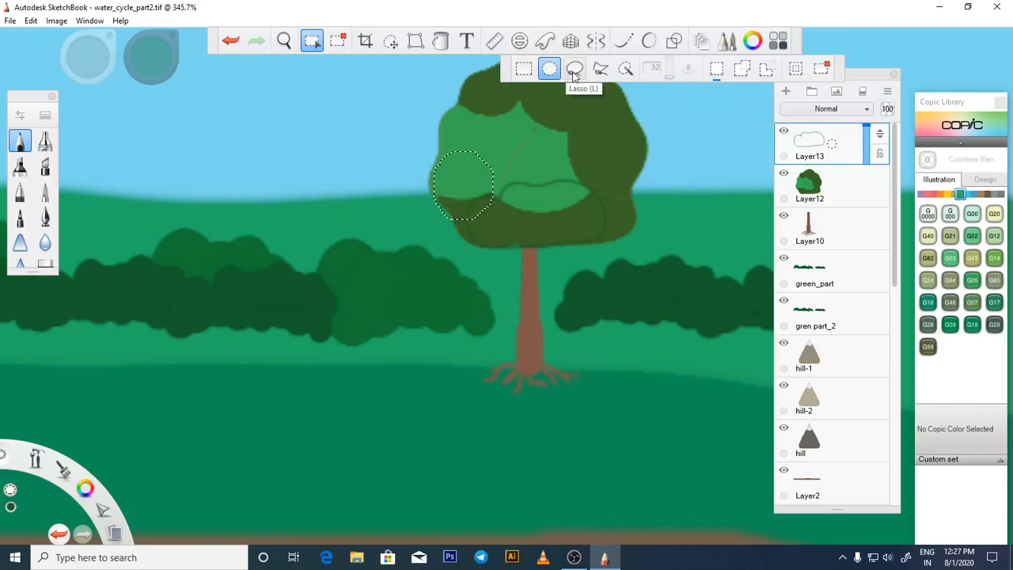
pyautogui.click(739, 69)
pyautogui.moveTo(474, 189); pyautogui.dragTo(508, 212)
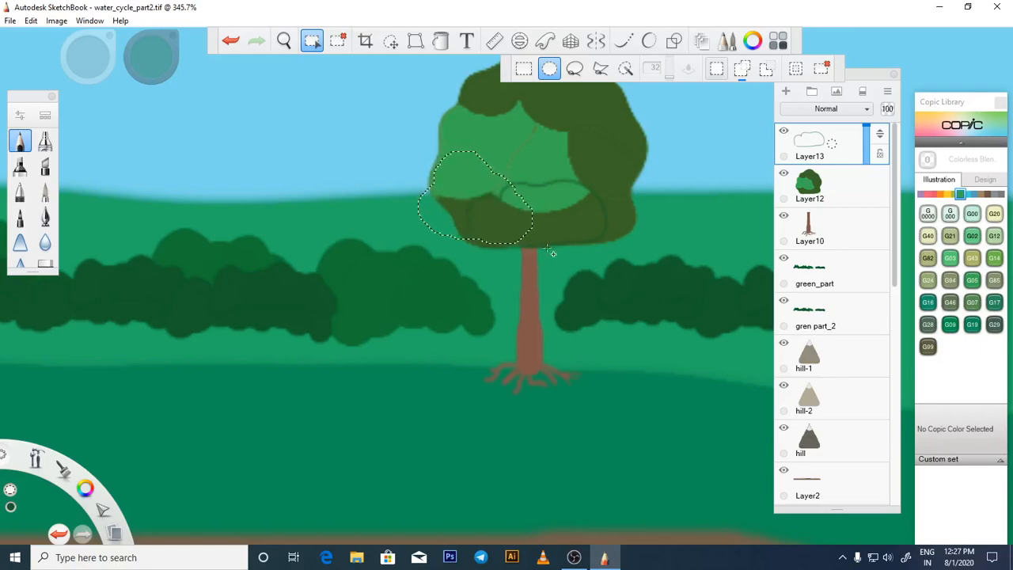
pyautogui.scroll(-2, 559, 241)
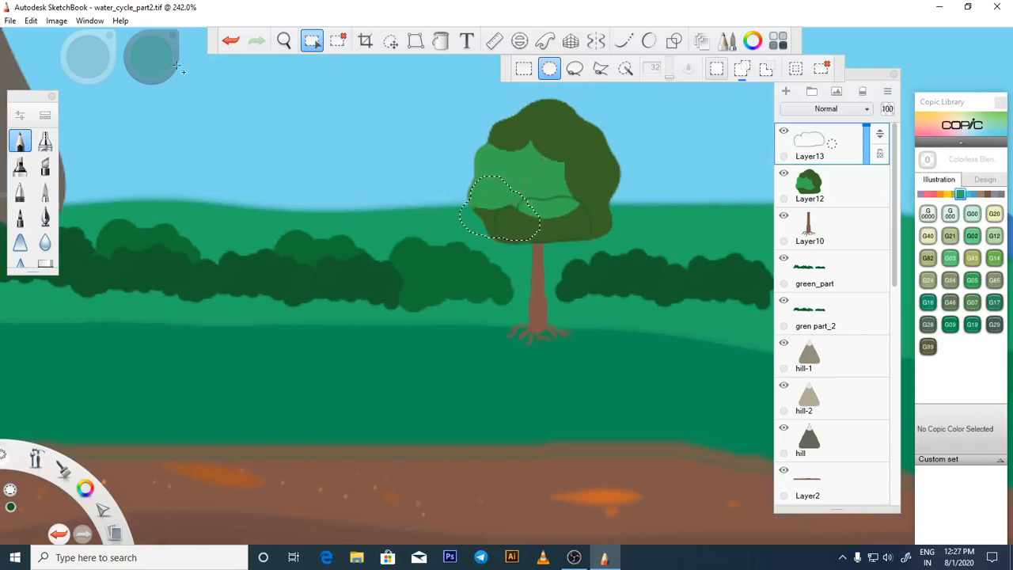
# Pick a deep saturated green in the Color Editor and flood-fill the selected lower-left foliage clump.
pyautogui.click(753, 41)
pyautogui.moveTo(807, 176); pyautogui.dragTo(818, 171)
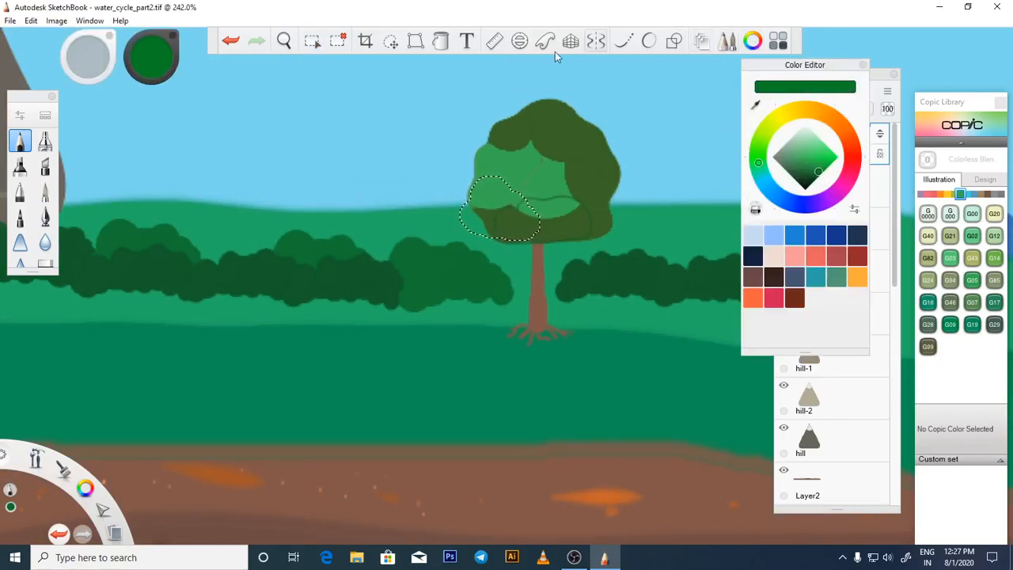
pyautogui.click(440, 41)
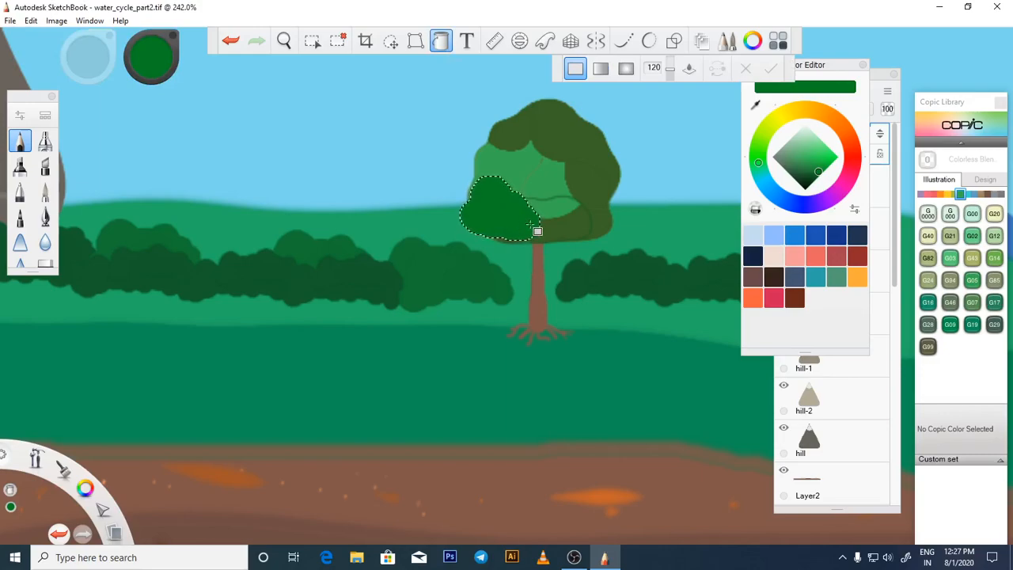
pyautogui.scroll(2, 536, 231)
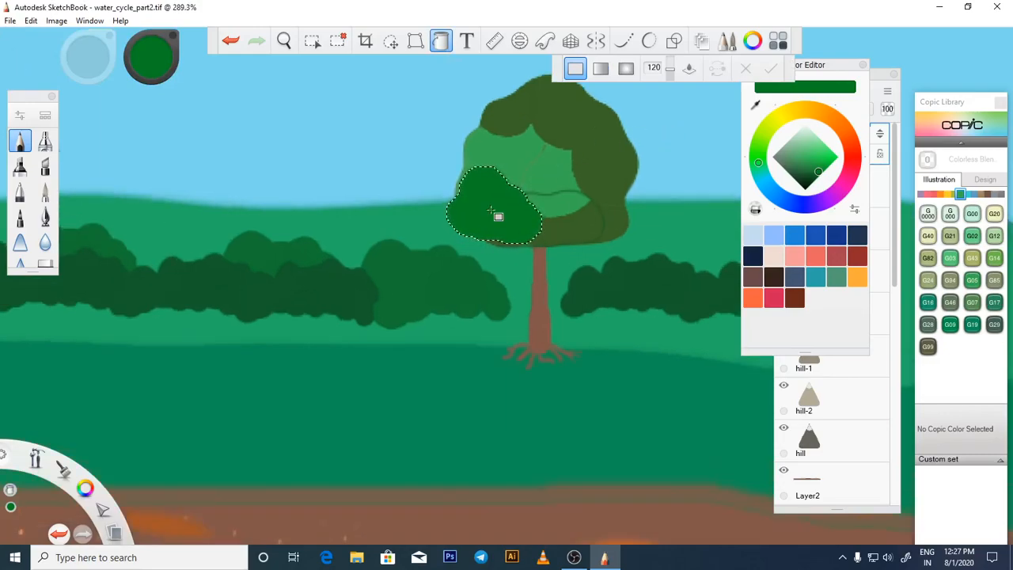
pyautogui.scroll(-2, 498, 216)
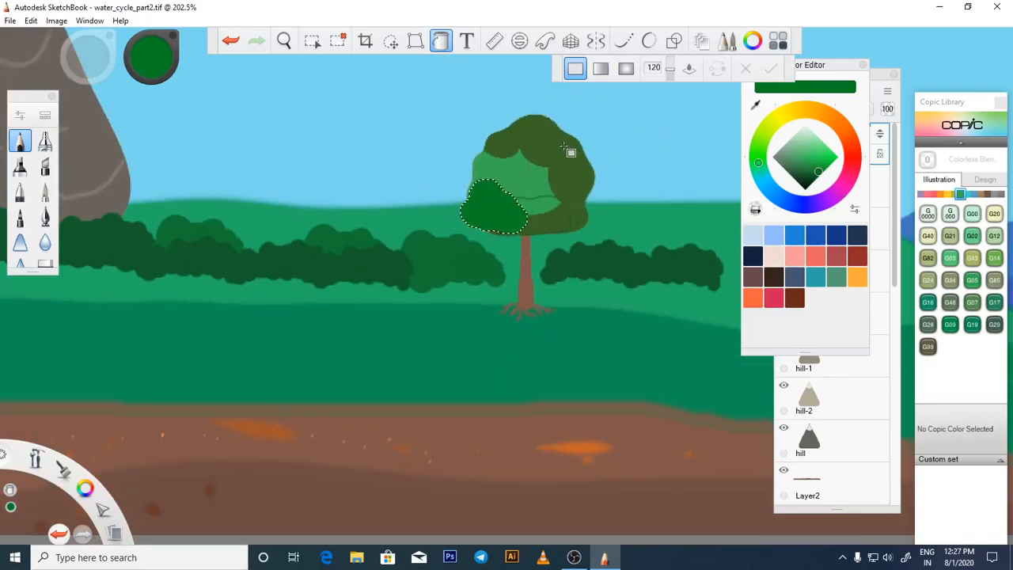
# Lasso a scalloped, cloud-shaped area covering the crown's top, centre and right side.
pyautogui.click(313, 43)
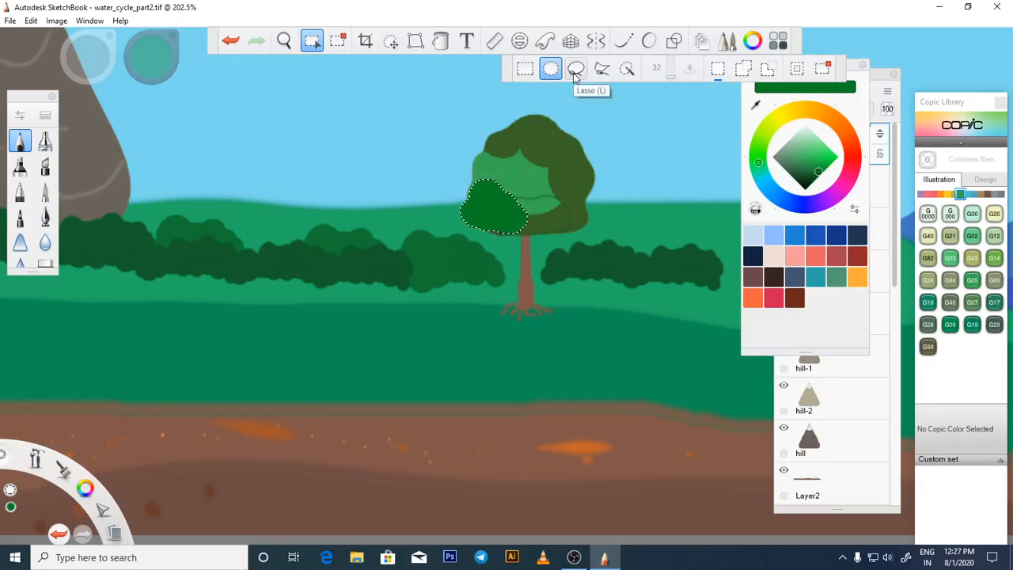
pyautogui.click(575, 72)
pyautogui.moveTo(515, 157)
pyautogui.mouseDown()
pyautogui.moveTo(520, 121)
pyautogui.moveTo(540, 118)
pyautogui.moveTo(555, 140)
pyautogui.moveTo(584, 134)
pyautogui.moveTo(603, 148)
pyautogui.moveTo(594, 173)
pyautogui.moveTo(613, 175)
pyautogui.moveTo(616, 204)
pyautogui.mouseUp()
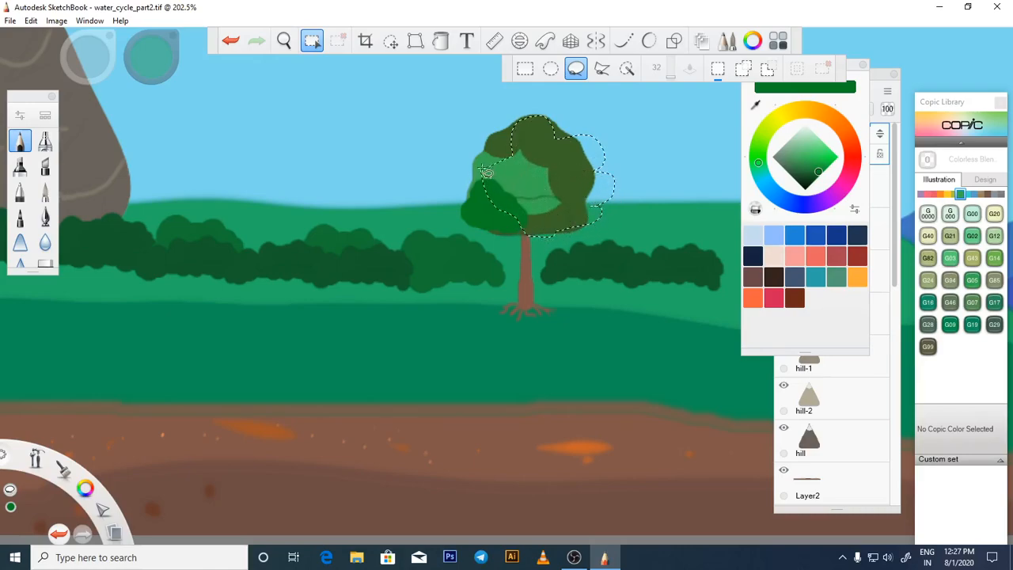
pyautogui.moveTo(521, 142); pyautogui.dragTo(517, 143)
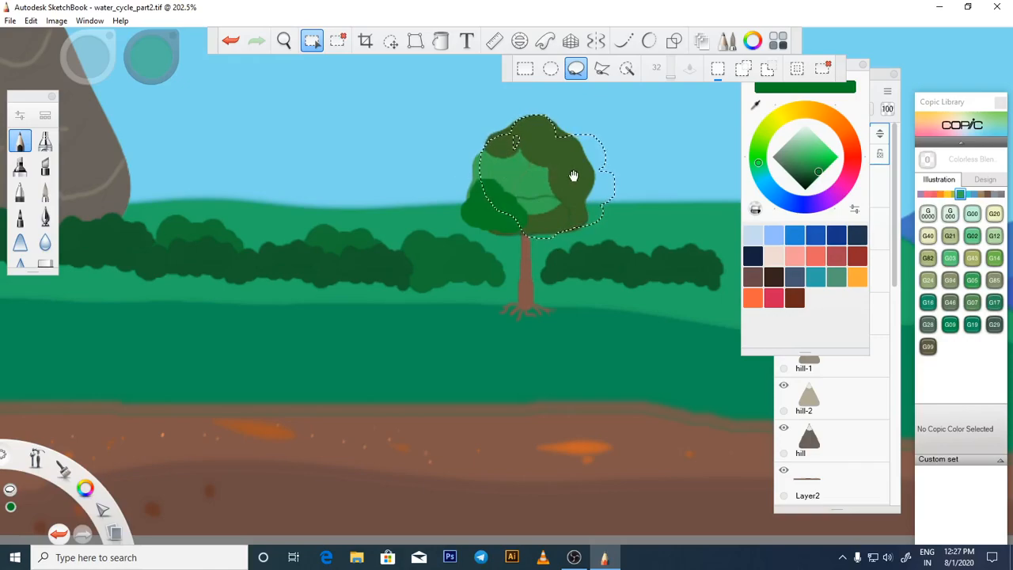
# Choose a softer mid-green, flood-fill the scalloped crown selection, and deselect it.
pyautogui.click(806, 164)
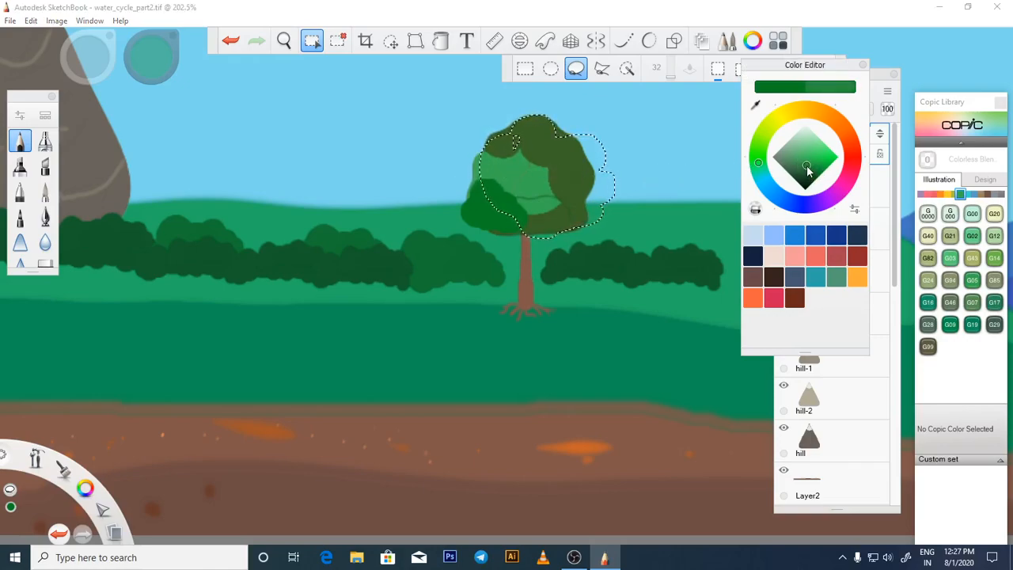
pyautogui.click(441, 41)
pyautogui.click(546, 177)
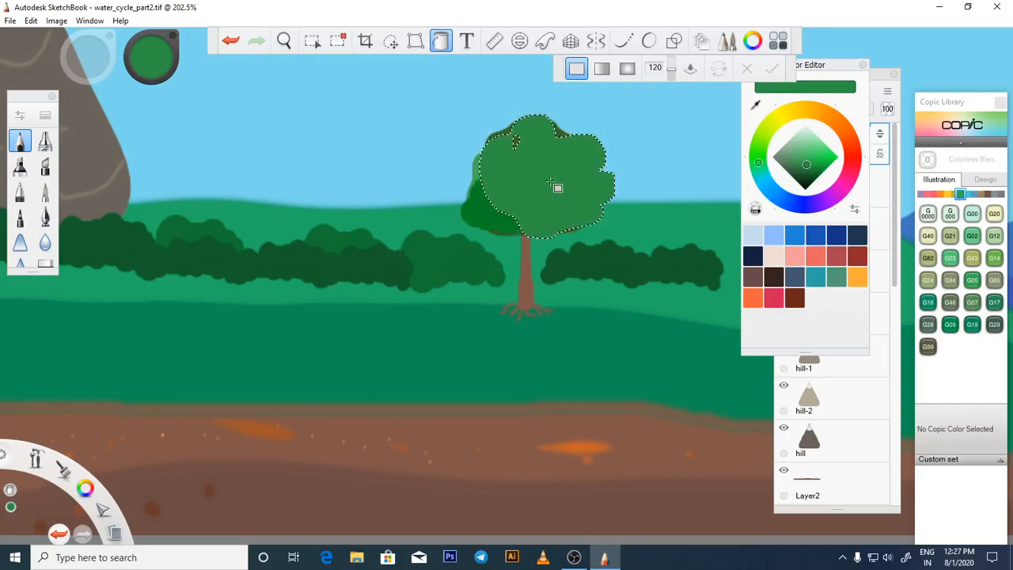
pyautogui.hotkey('ctrl', 'd')
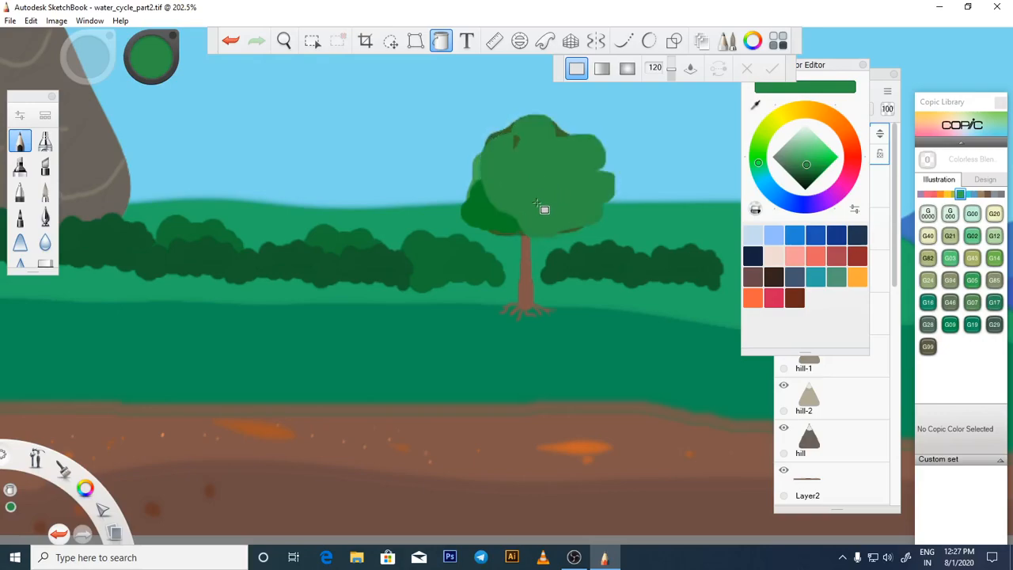
pyautogui.scroll(-5, 536, 252)
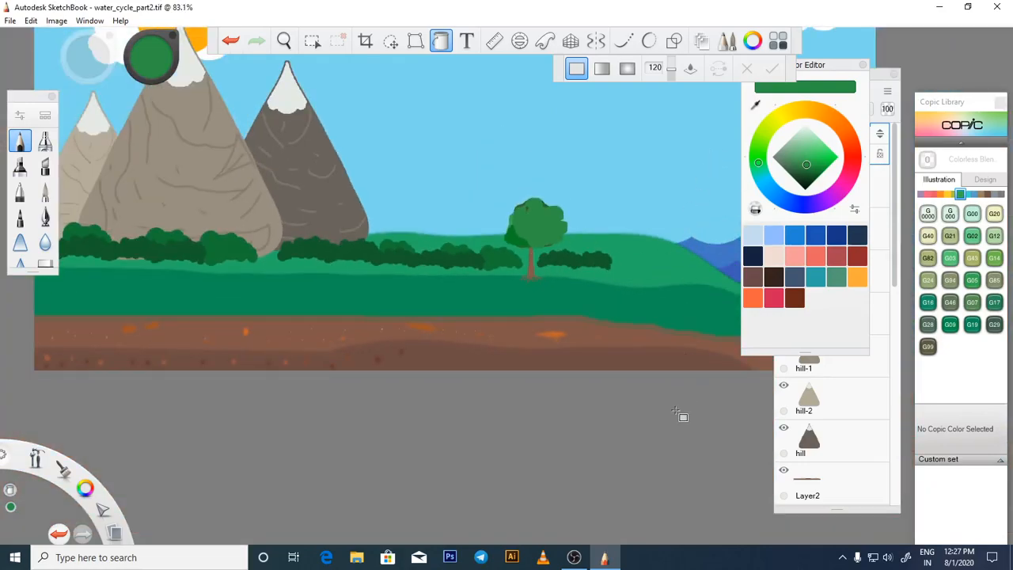
pyautogui.click(574, 557)
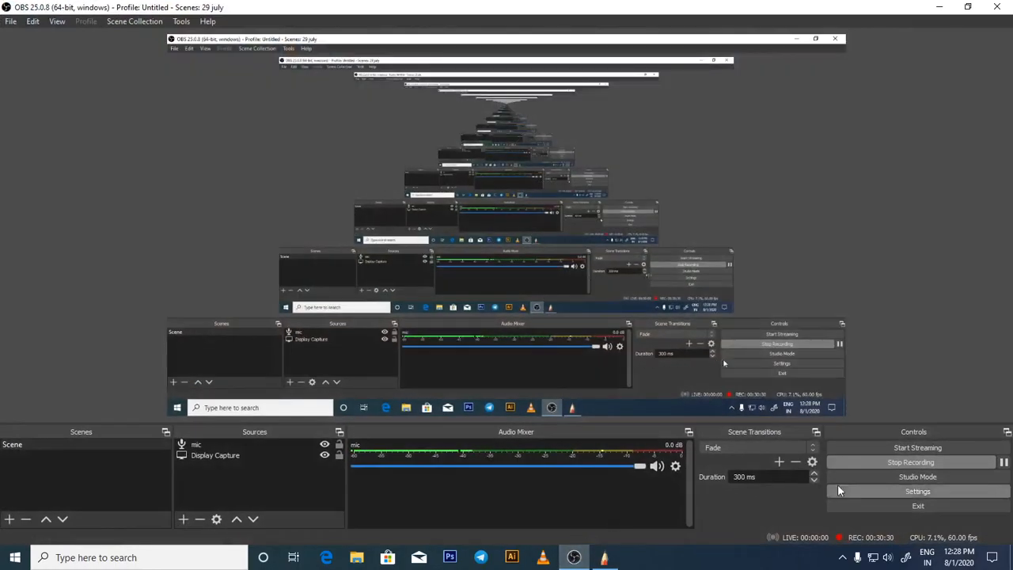